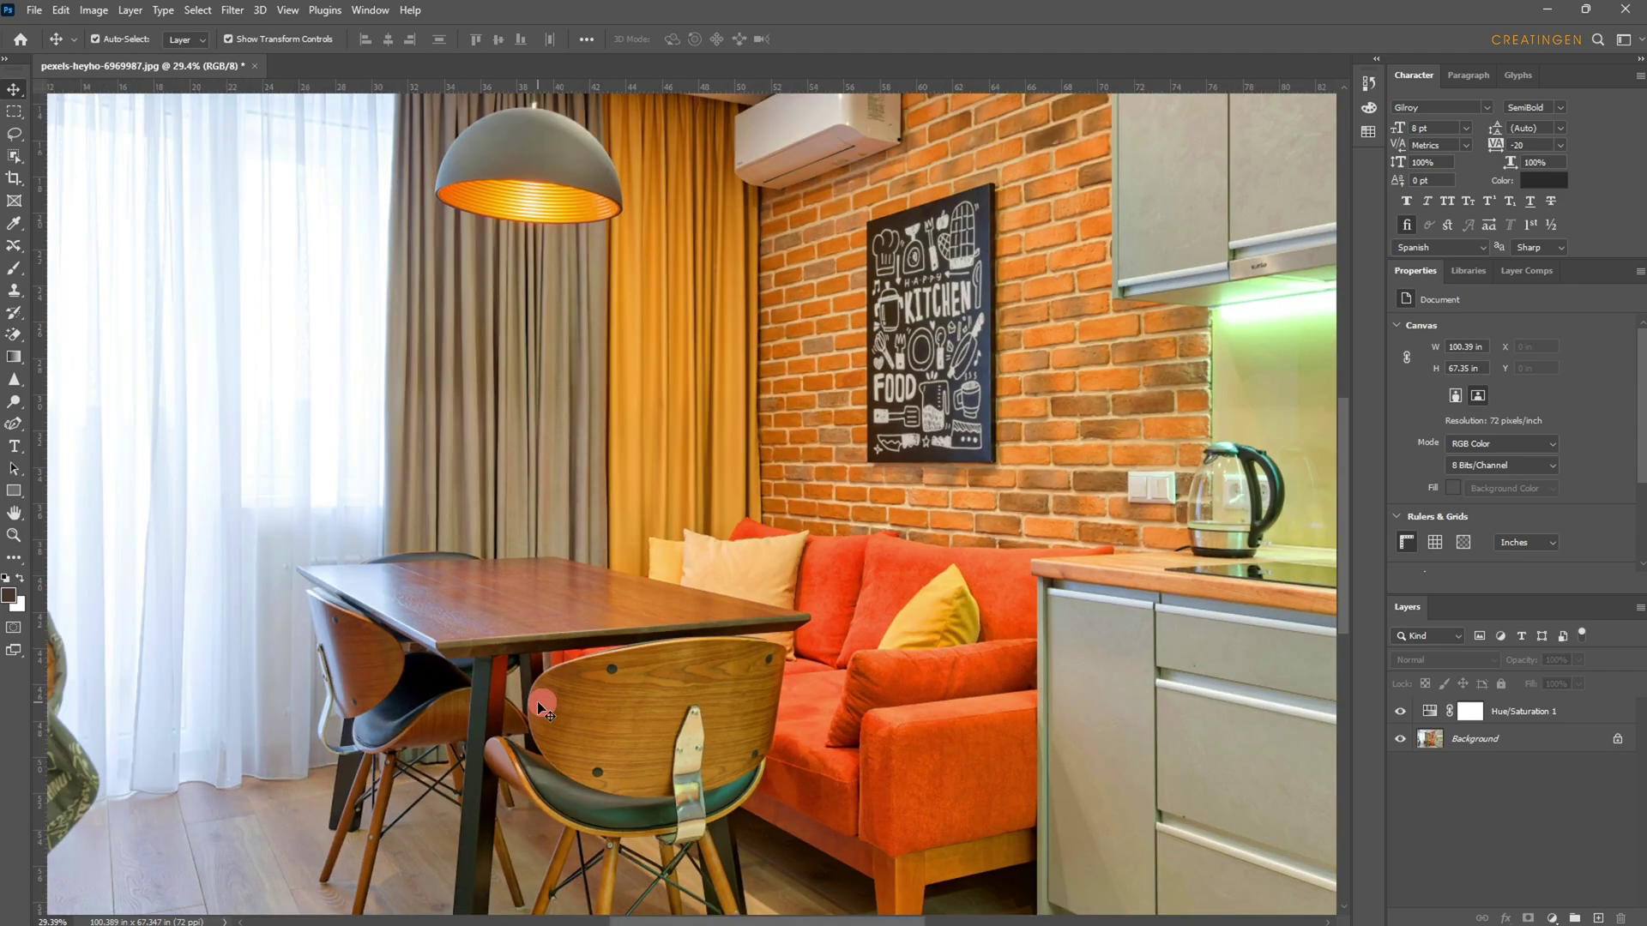
- Examine the table, the wooden chairs and the sofa up close in the kitchen photo
scroll(542, 709, "up", 6)
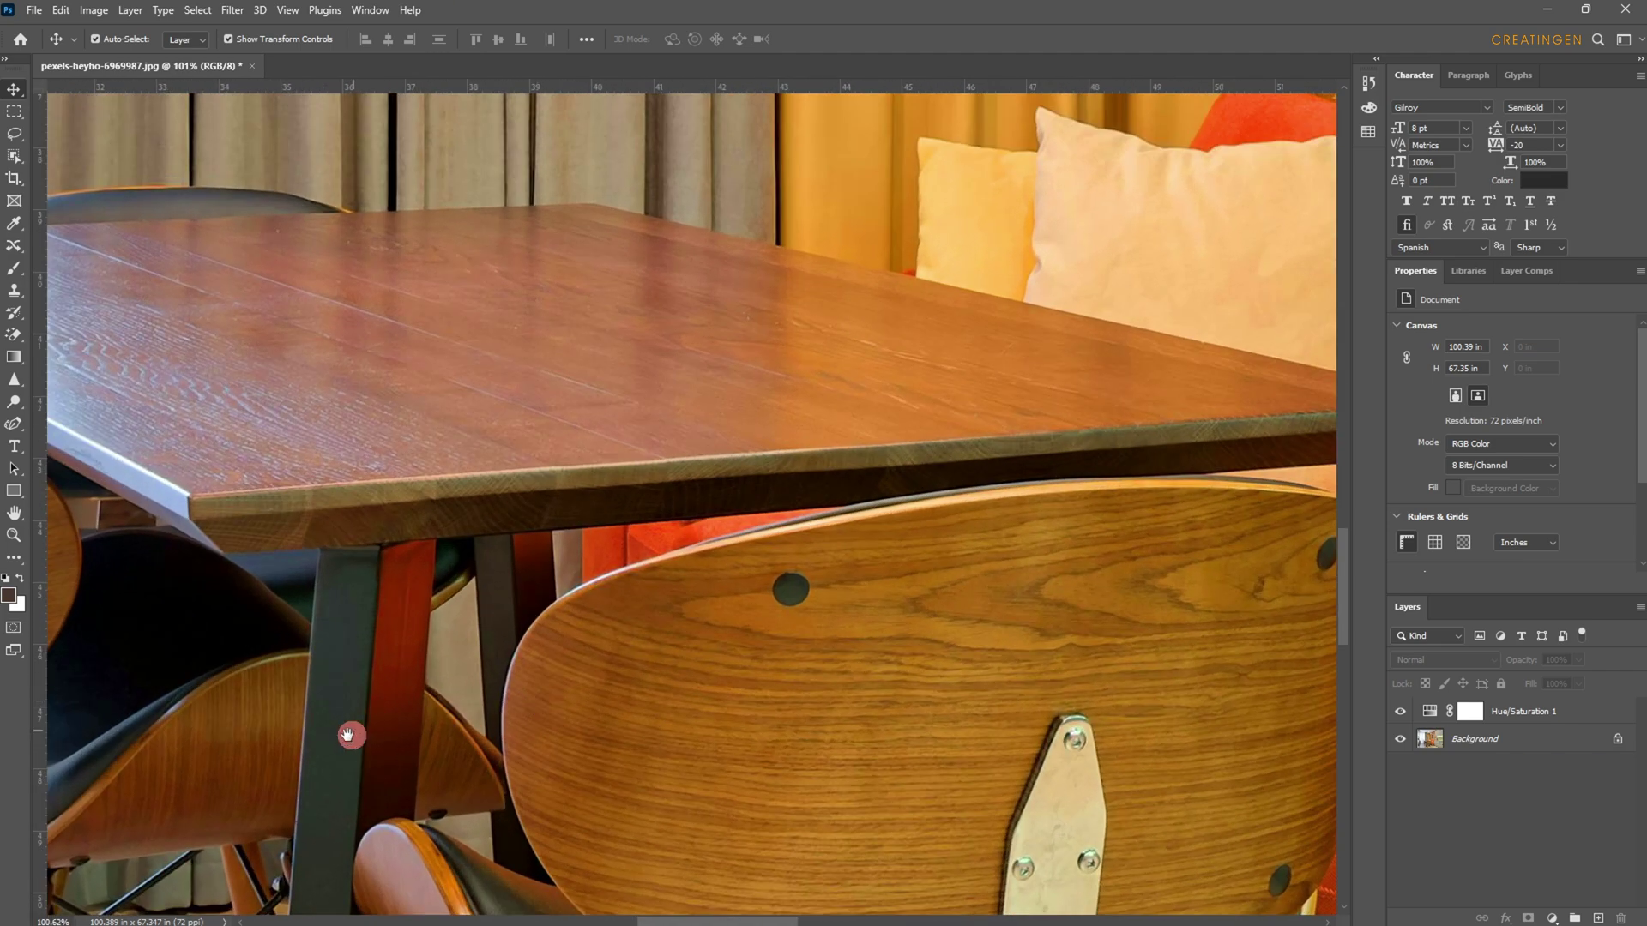
left_click_drag(347, 735, 516, 447)
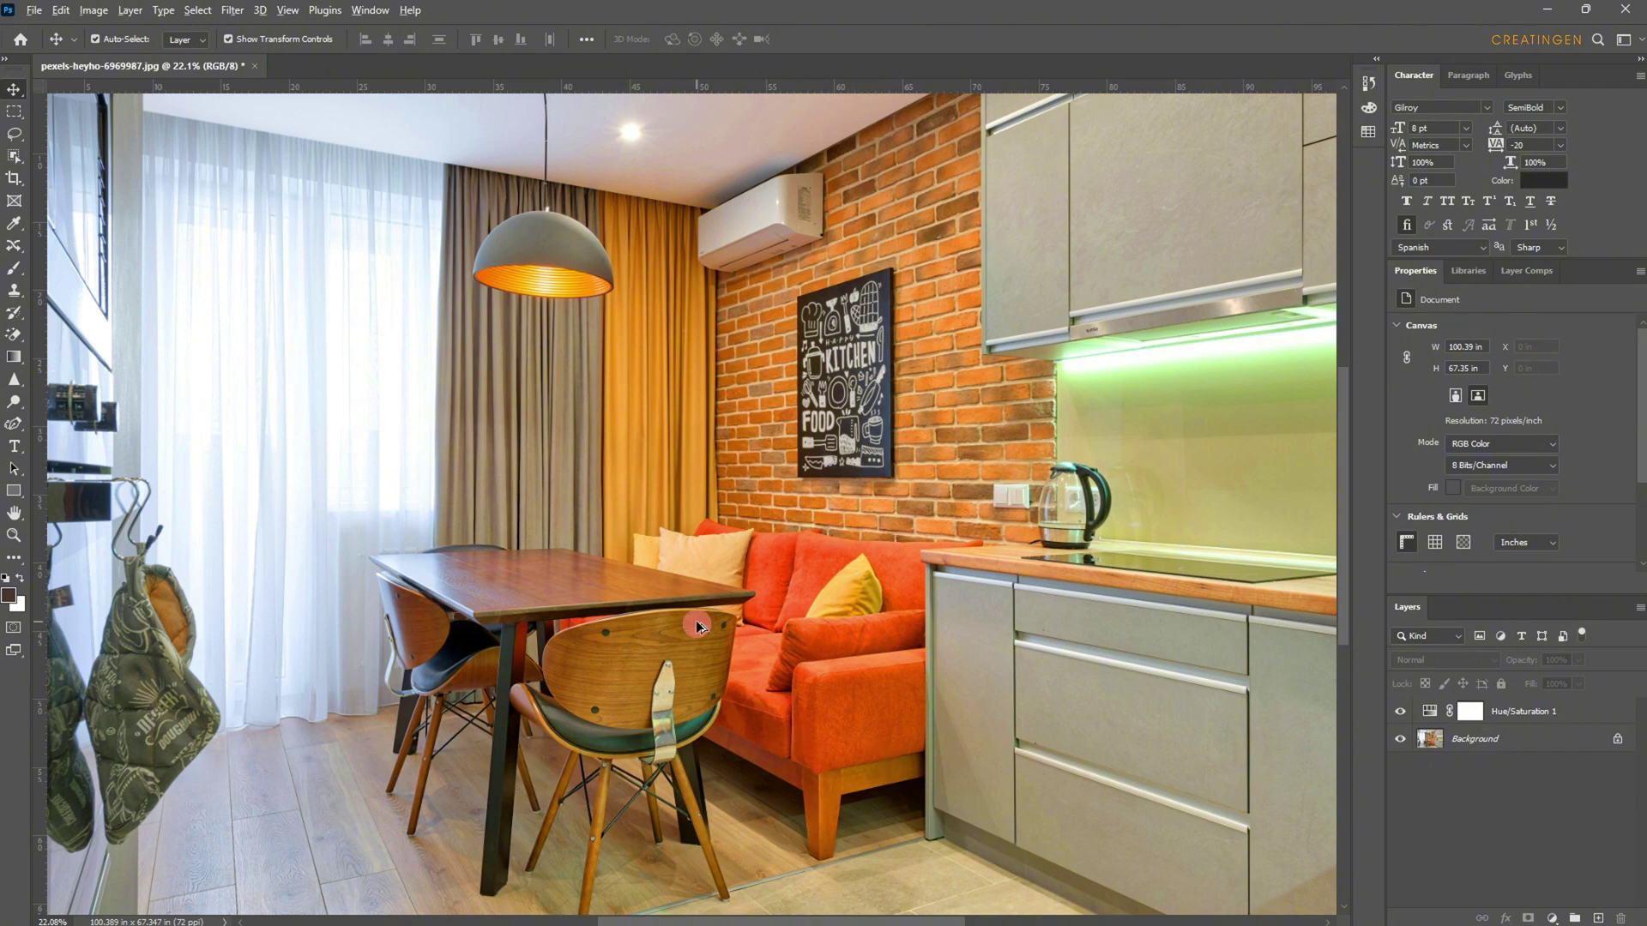
scroll(698, 627, "up", 10)
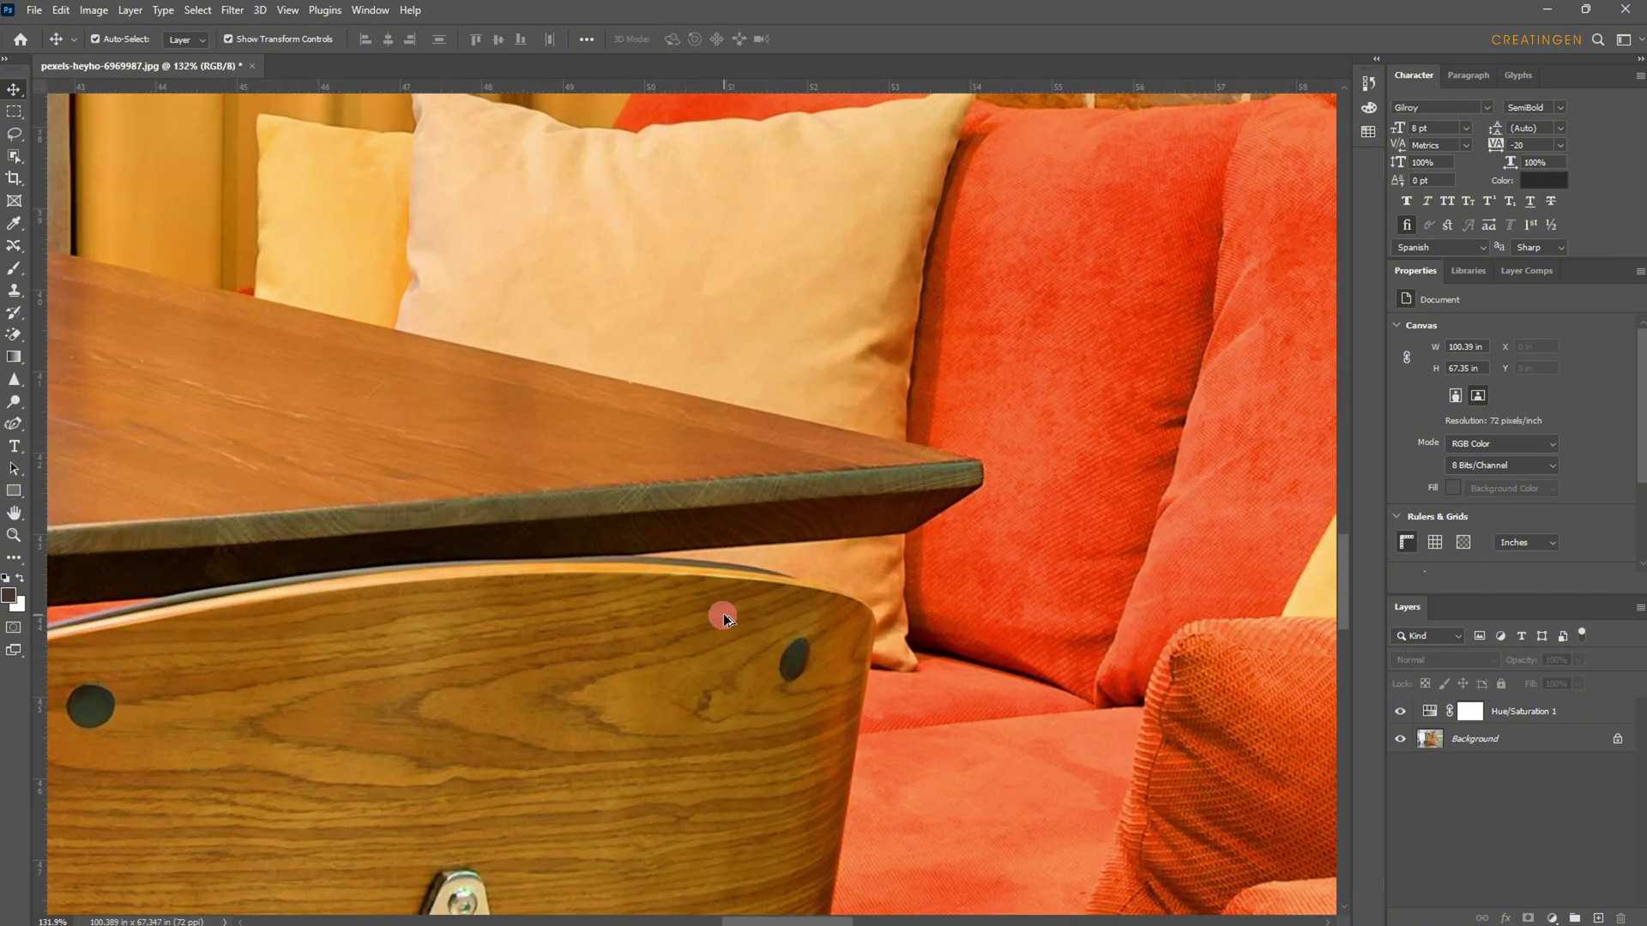
scroll(760, 664, "down", 8)
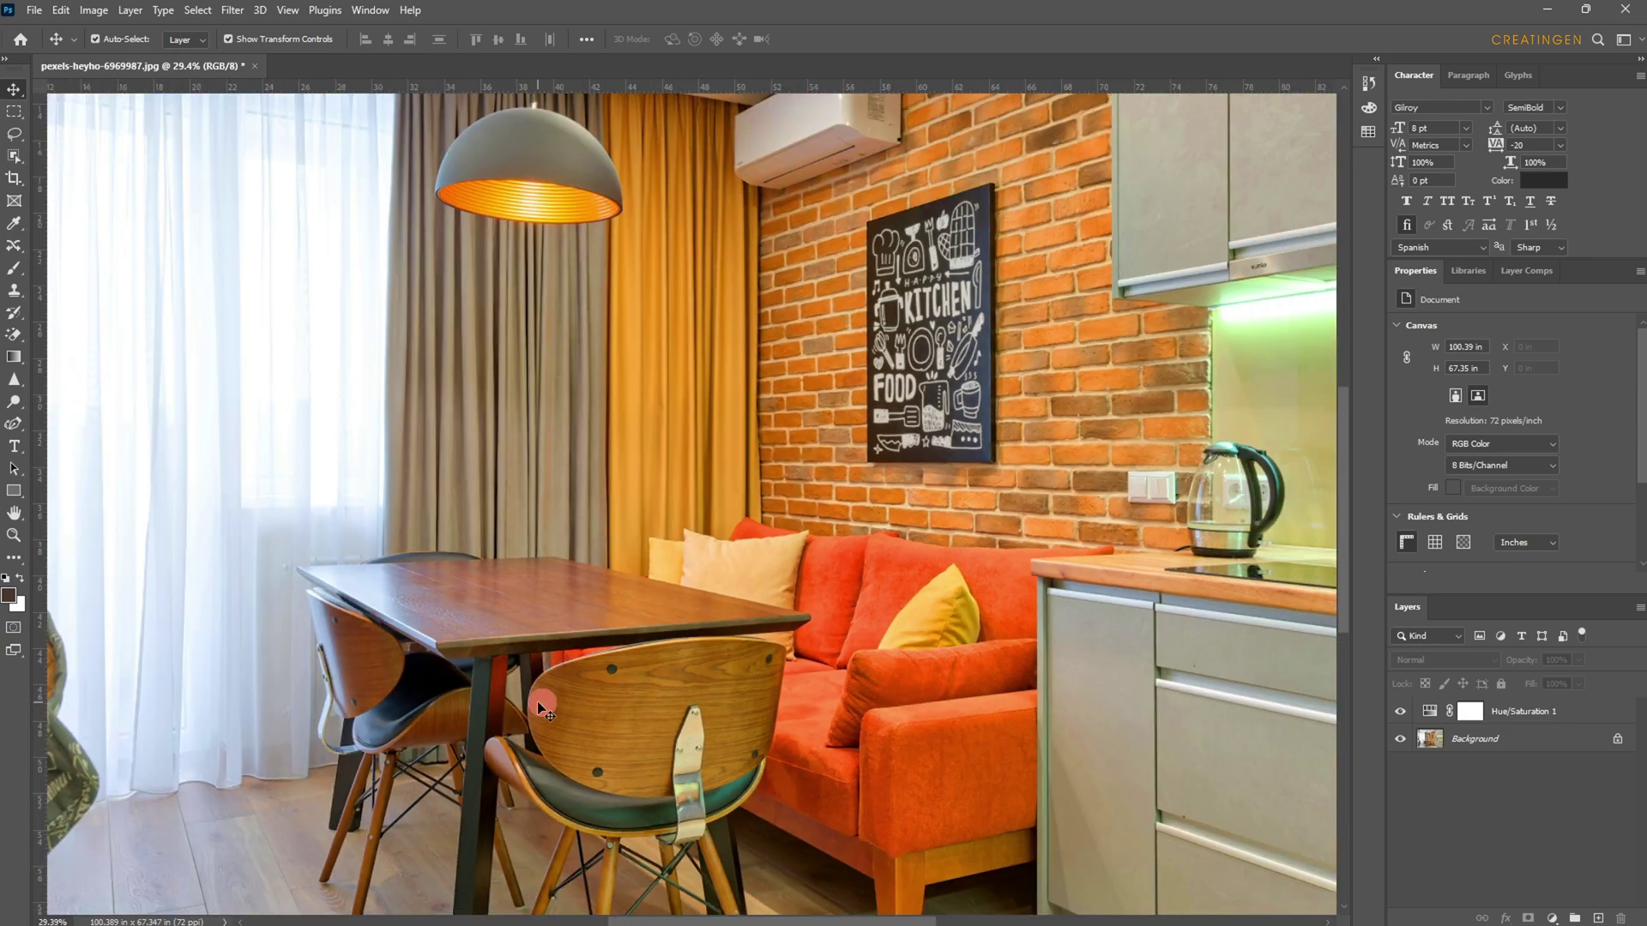
scroll(543, 710, "up", 3)
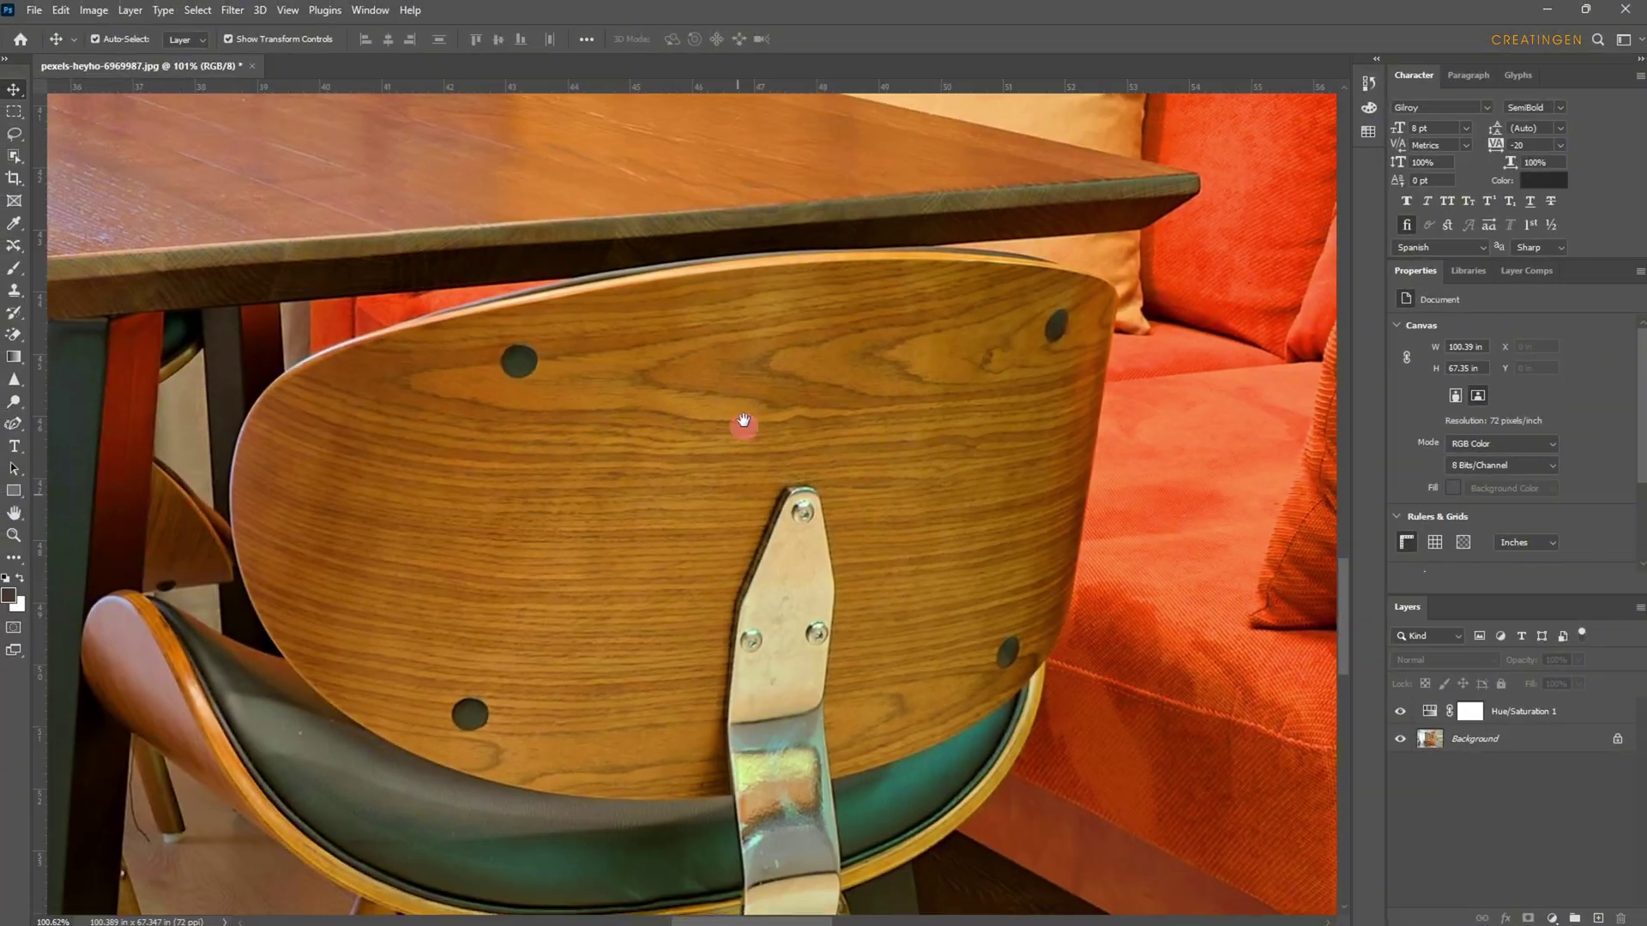
left_click_drag(746, 423, 744, 504)
left_click_drag(1014, 312, 1015, 357)
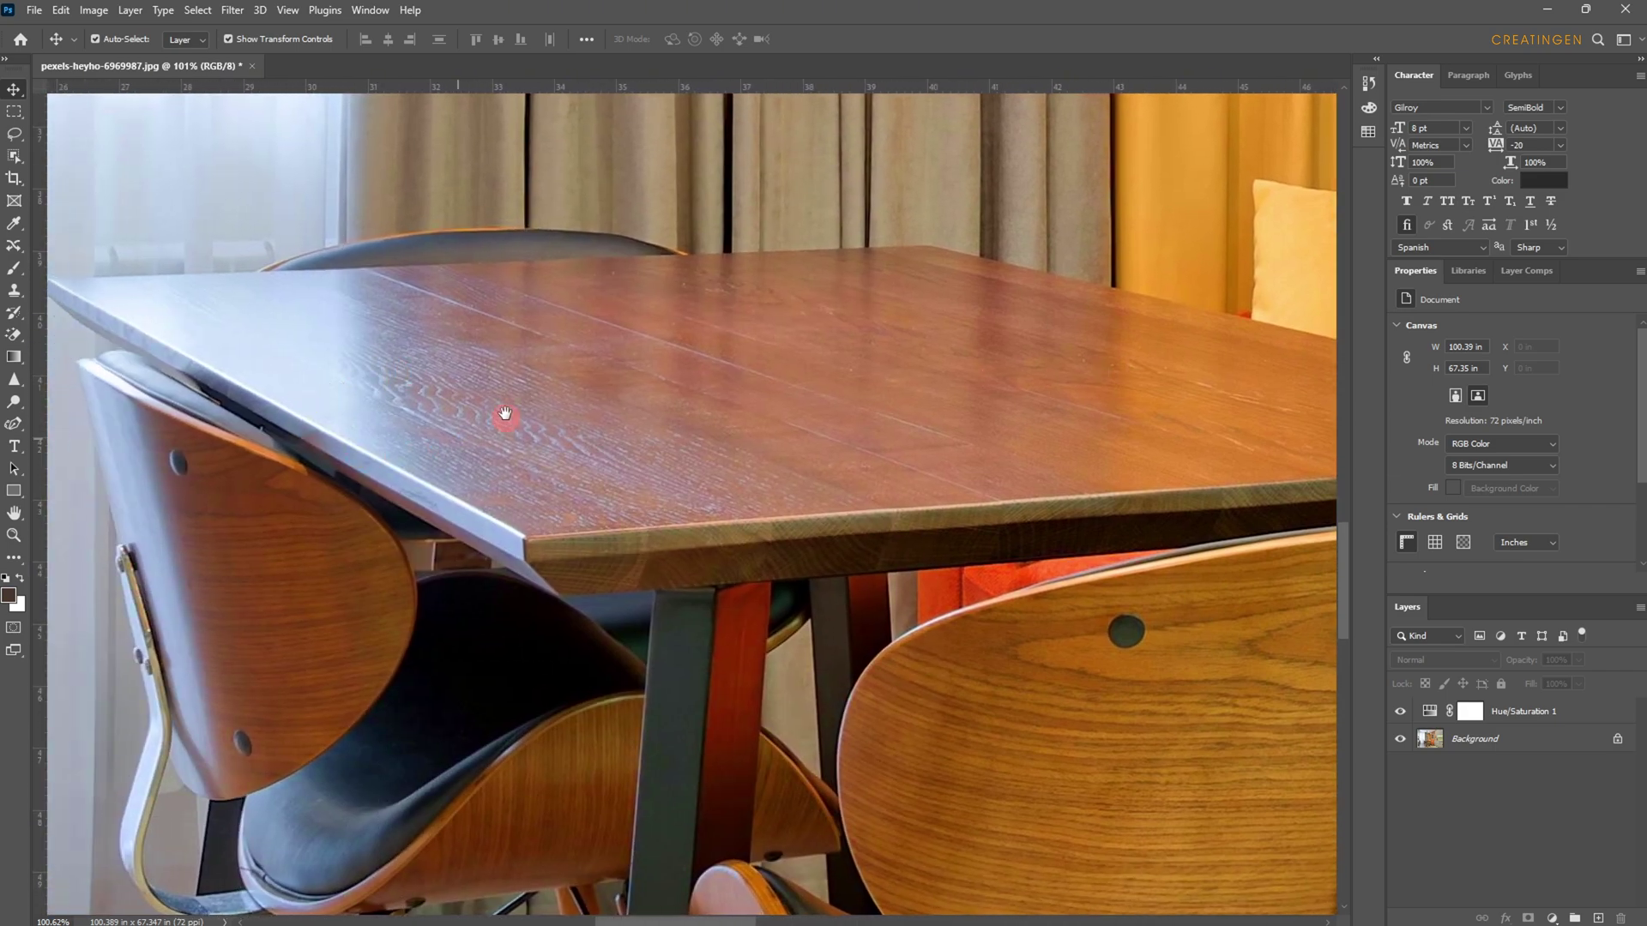
left_click_drag(505, 414, 665, 361)
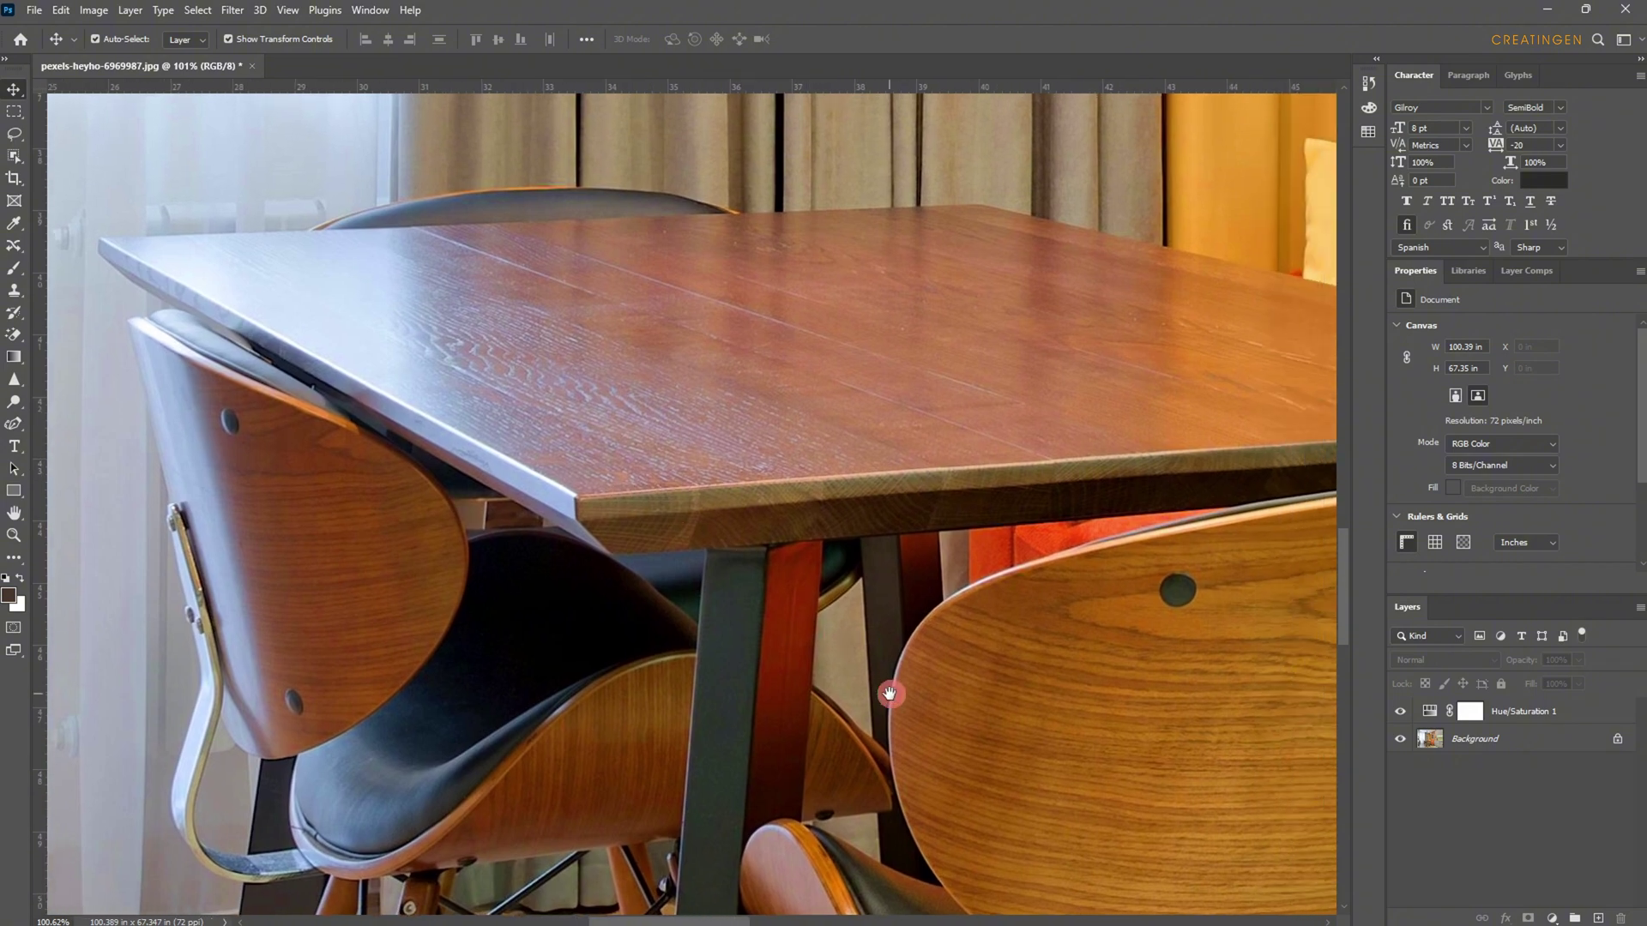
left_click_drag(886, 684, 826, 645)
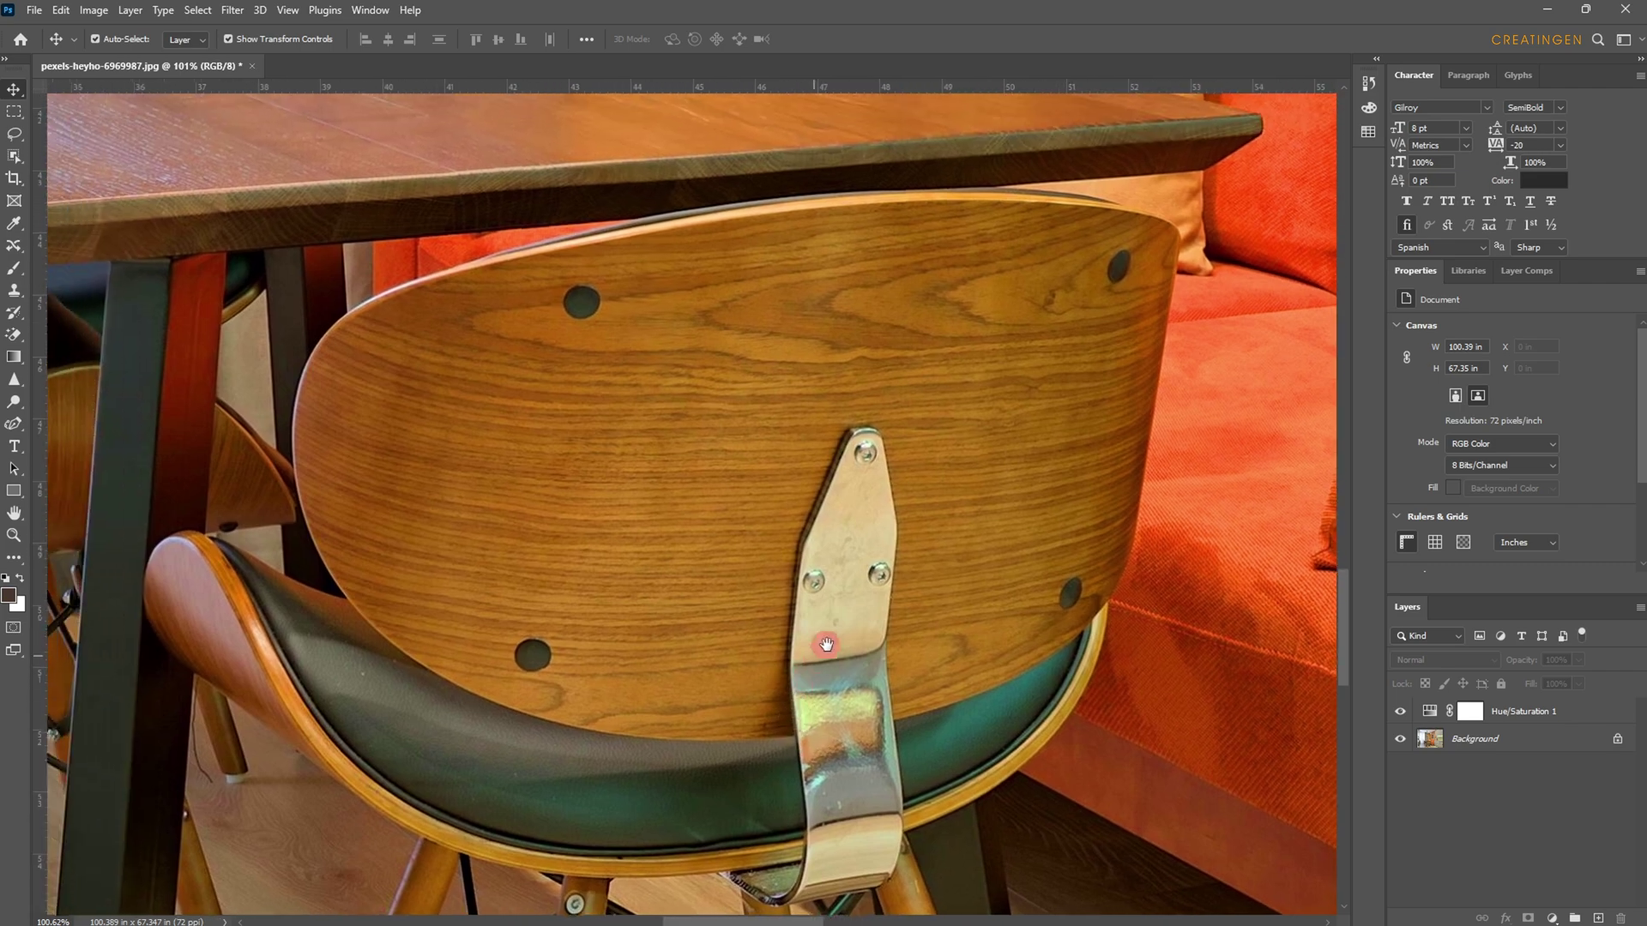
left_click_drag(976, 542, 976, 541)
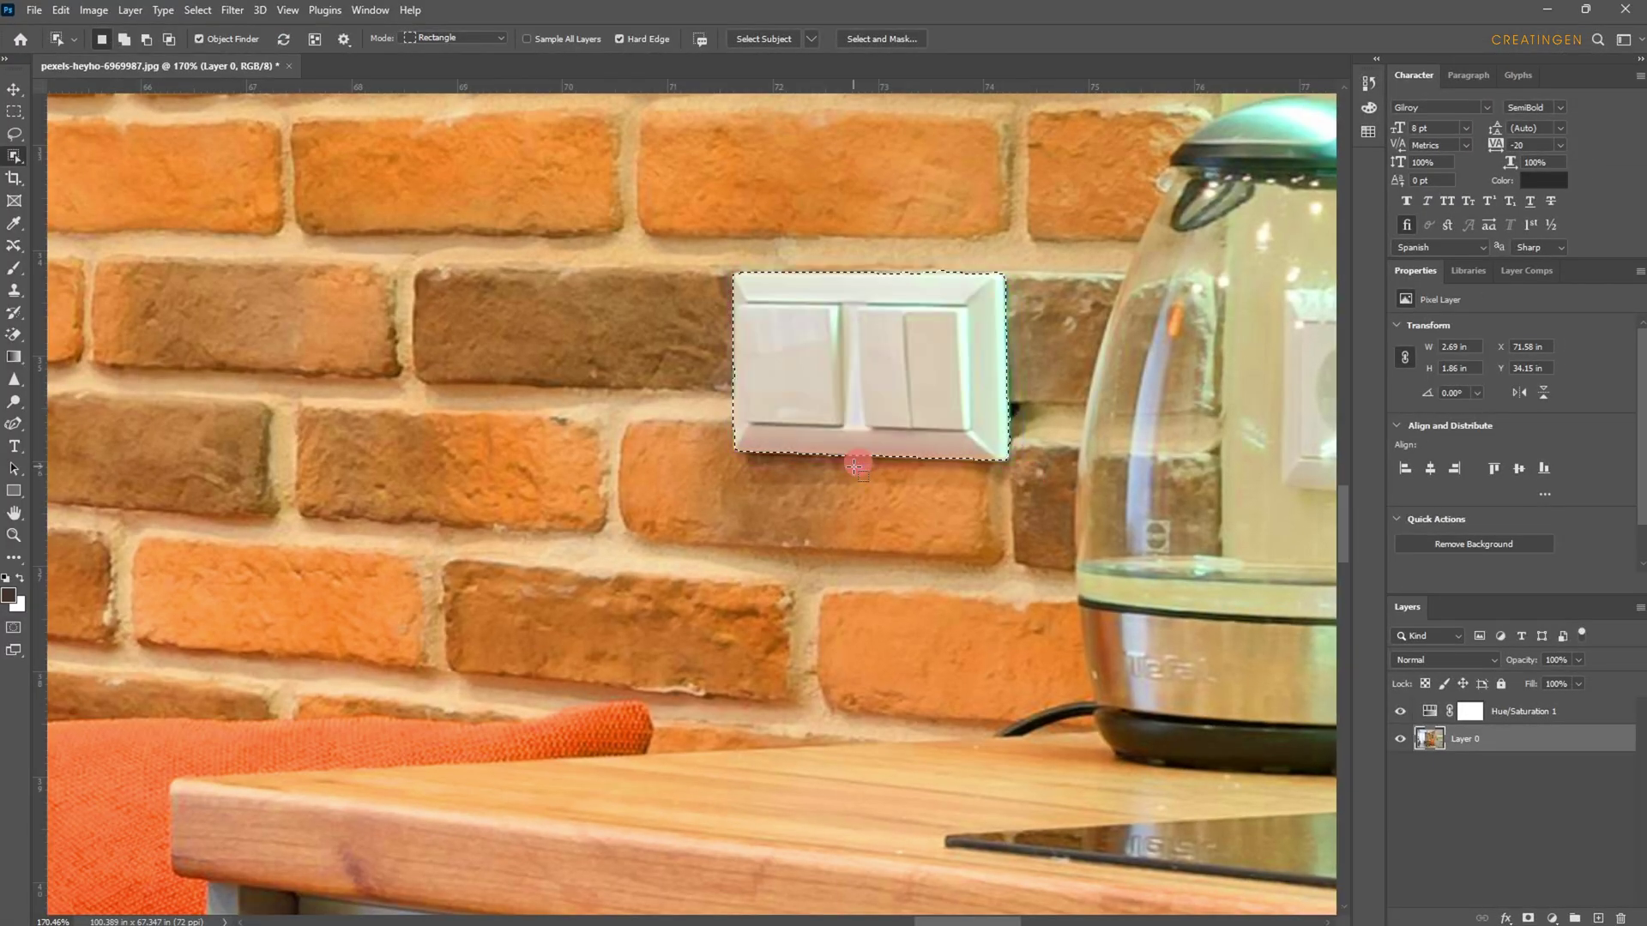
- Try placing a copy of the selected light switch on the bricks to its left
left_click(13, 89)
left_click_drag(870, 364, 541, 355)
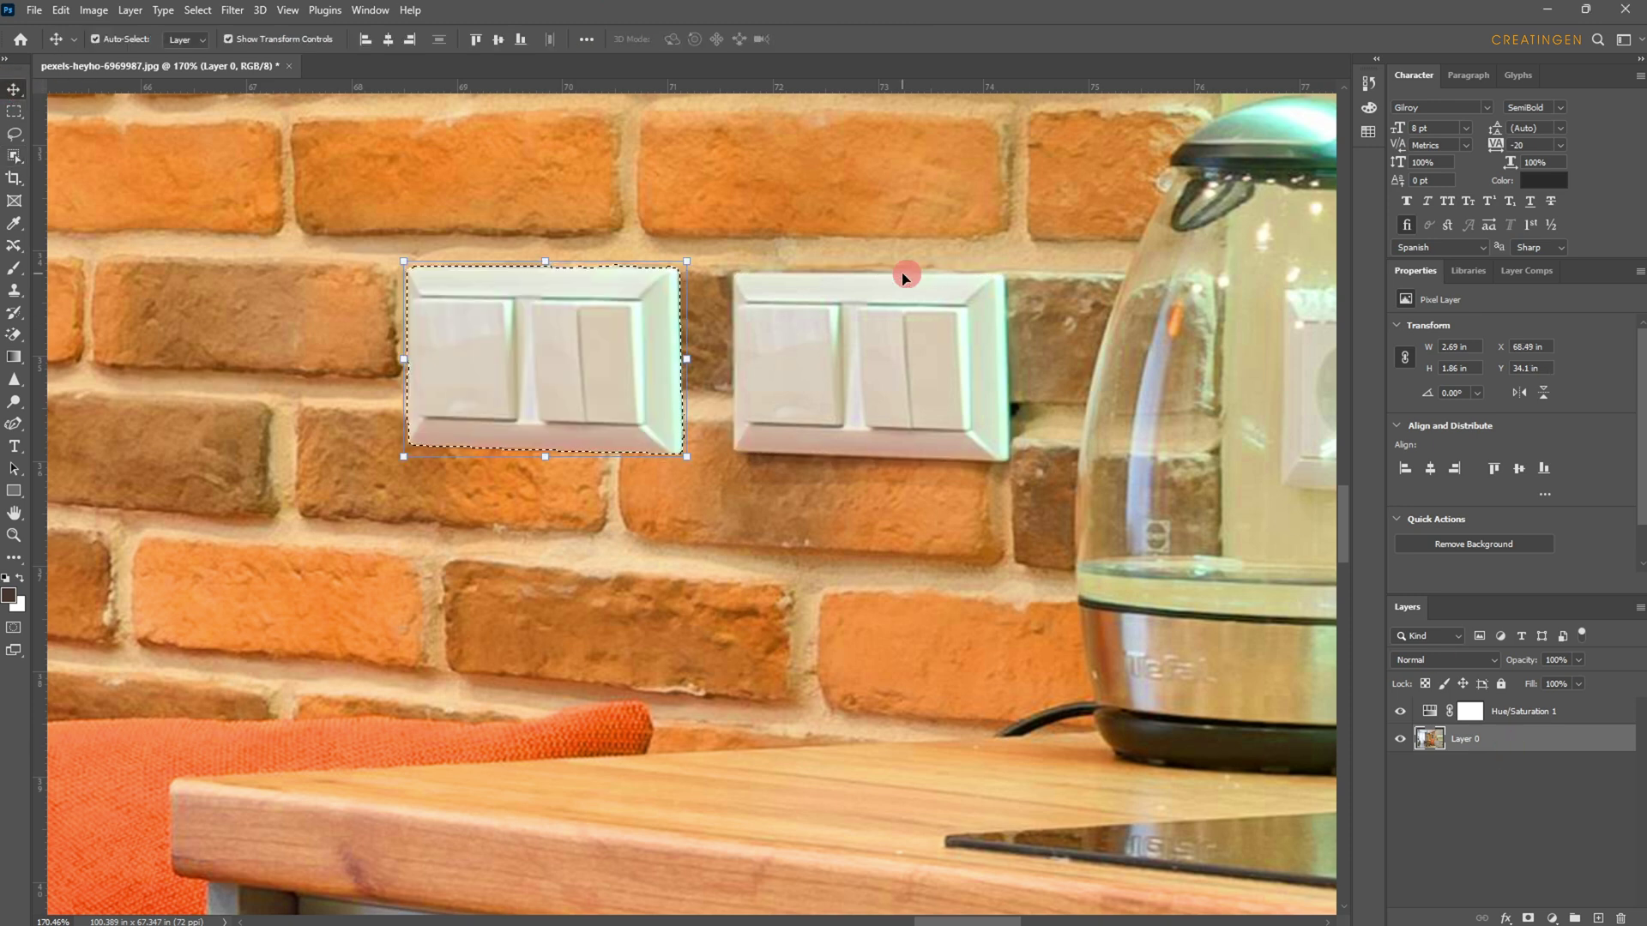
key("ctrl+z")
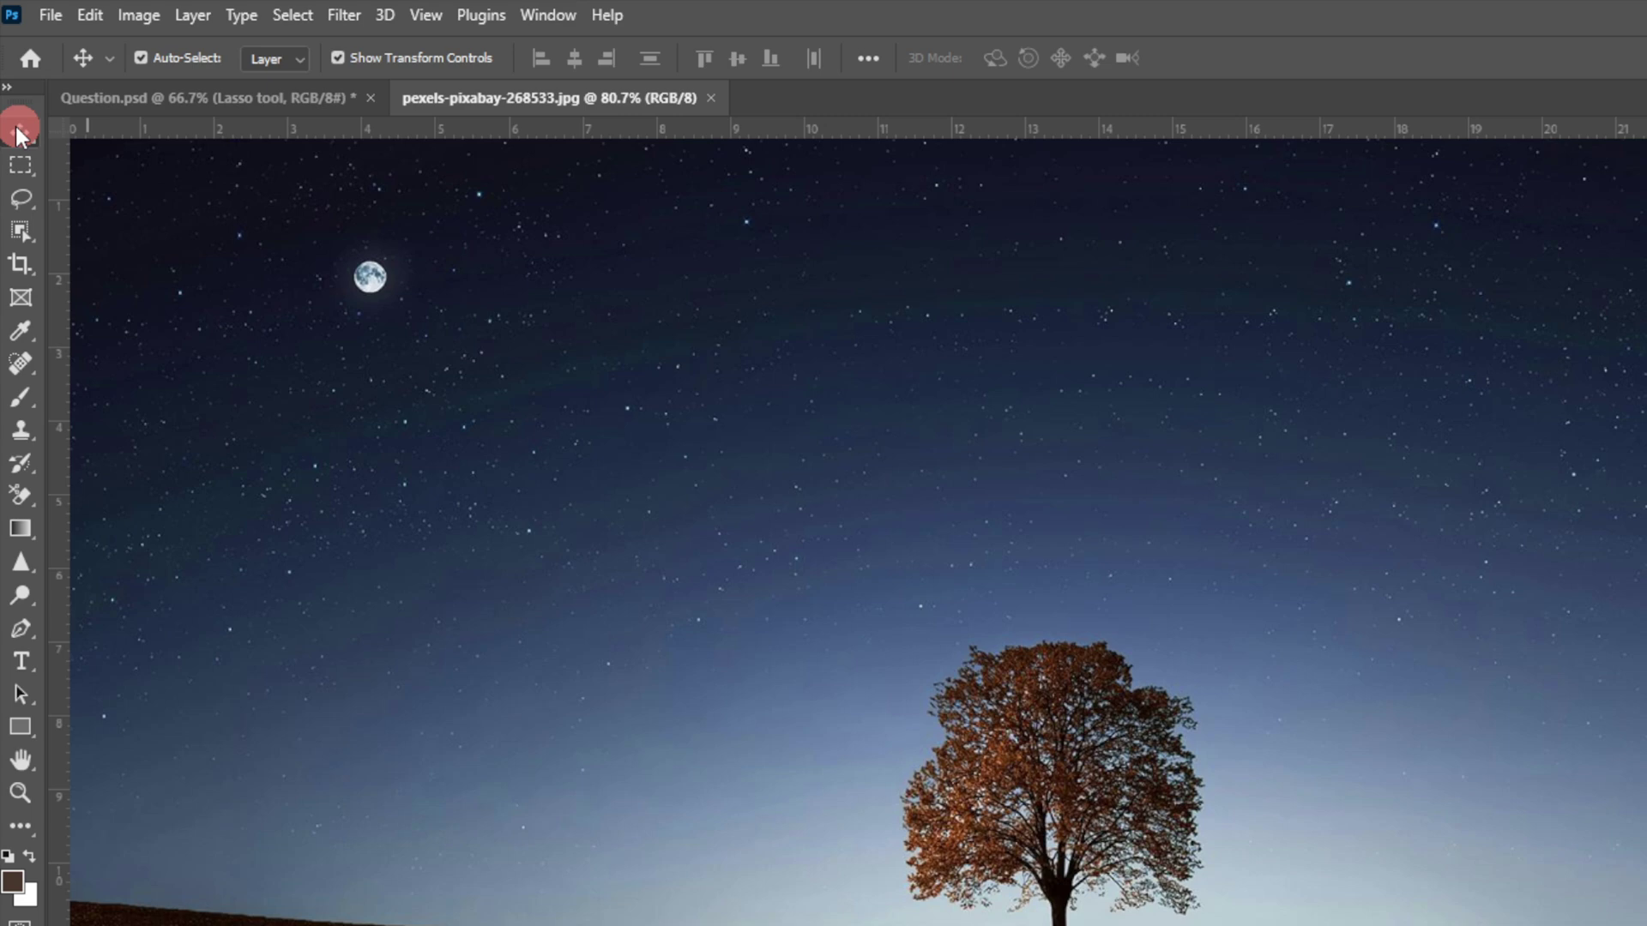
- Draw an artboard about 26.67 by 17.75 in covering the whole night-sky tree photo with the Artboard tool
left_click(18, 127)
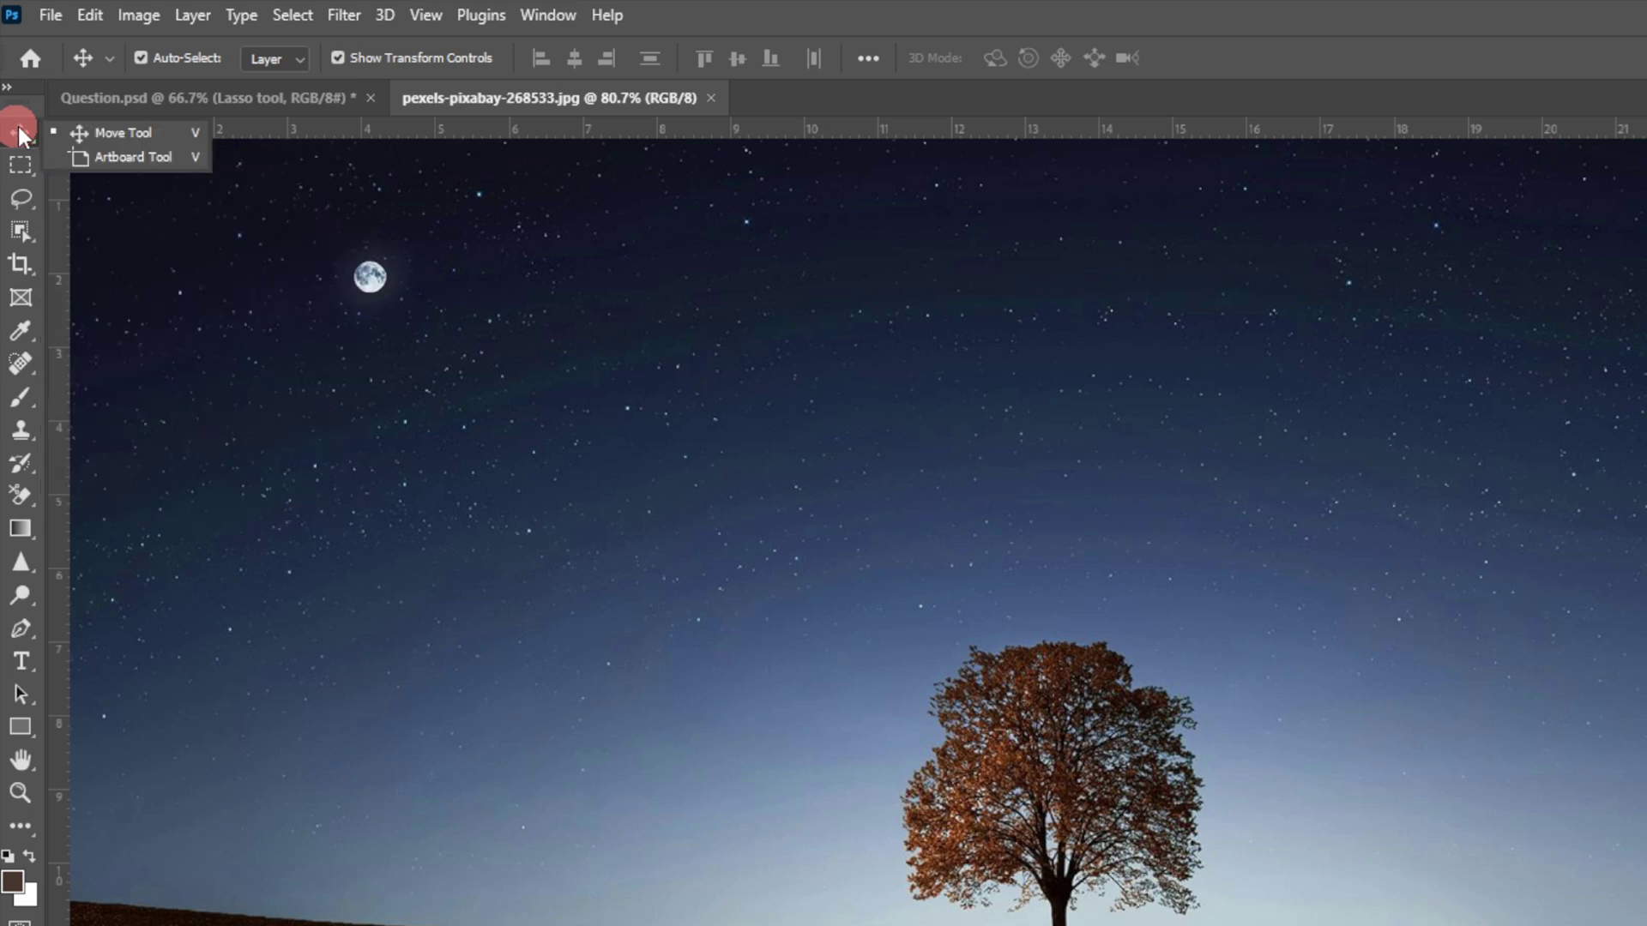
mouse_move(18, 126)
left_mouse_down()
mouse_move(44, 120)
mouse_move(79, 151)
left_mouse_up()
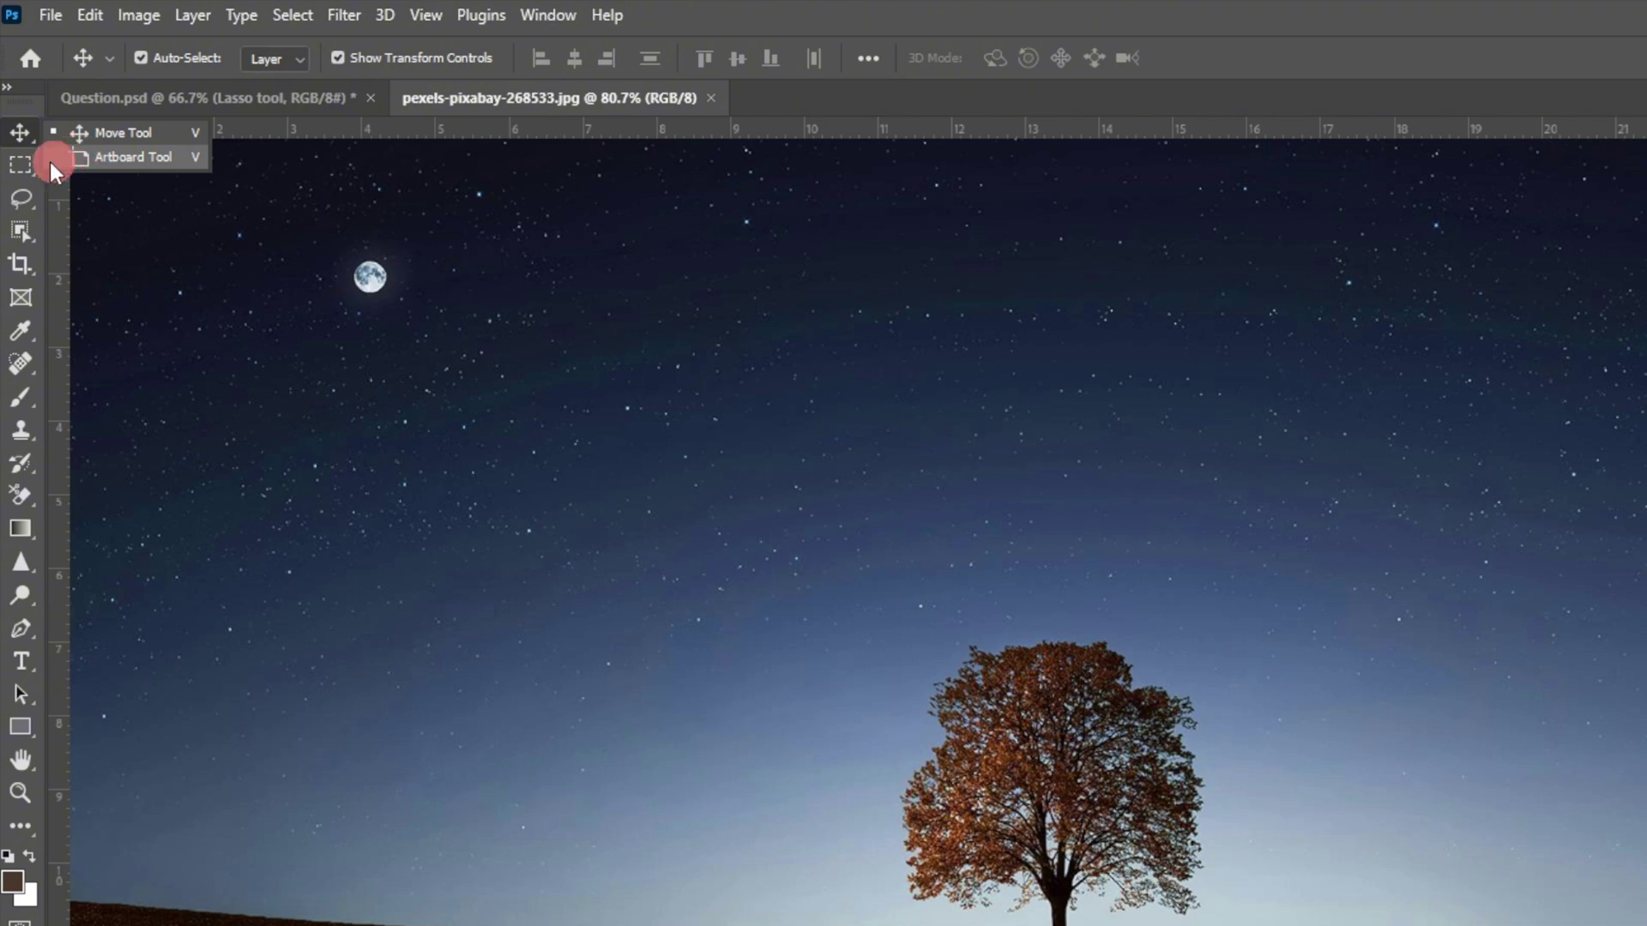
left_click_drag(56, 156, 56, 156)
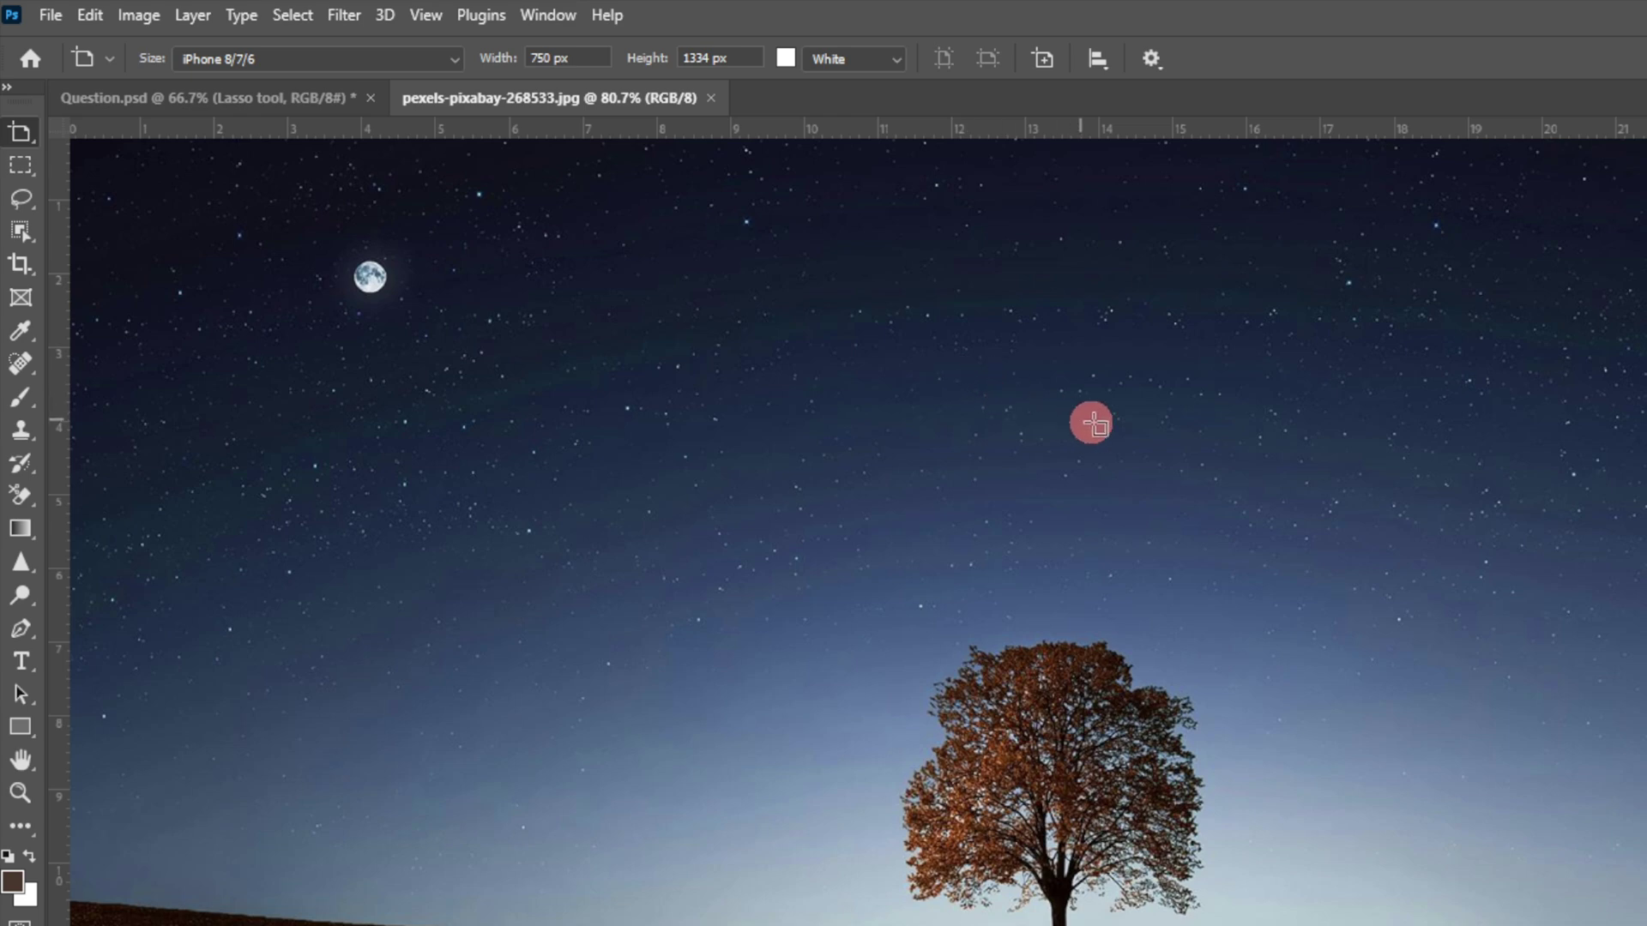
scroll(1155, 527, "down", 1)
scroll(1154, 528, "down", 5)
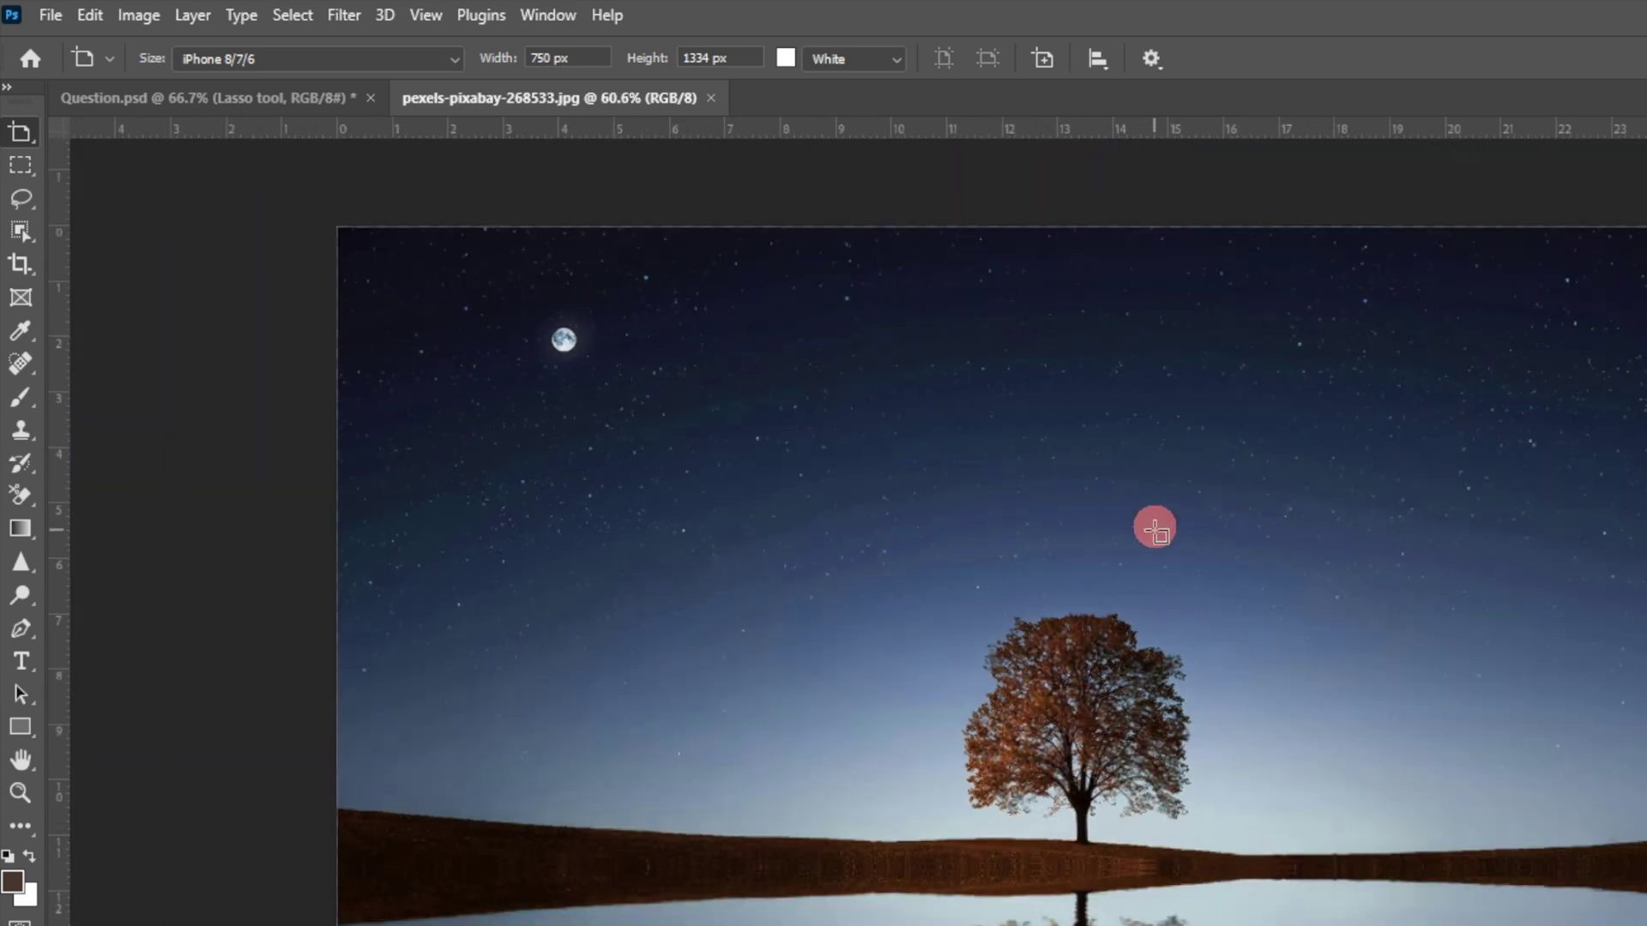
left_click_drag(1212, 503, 983, 559)
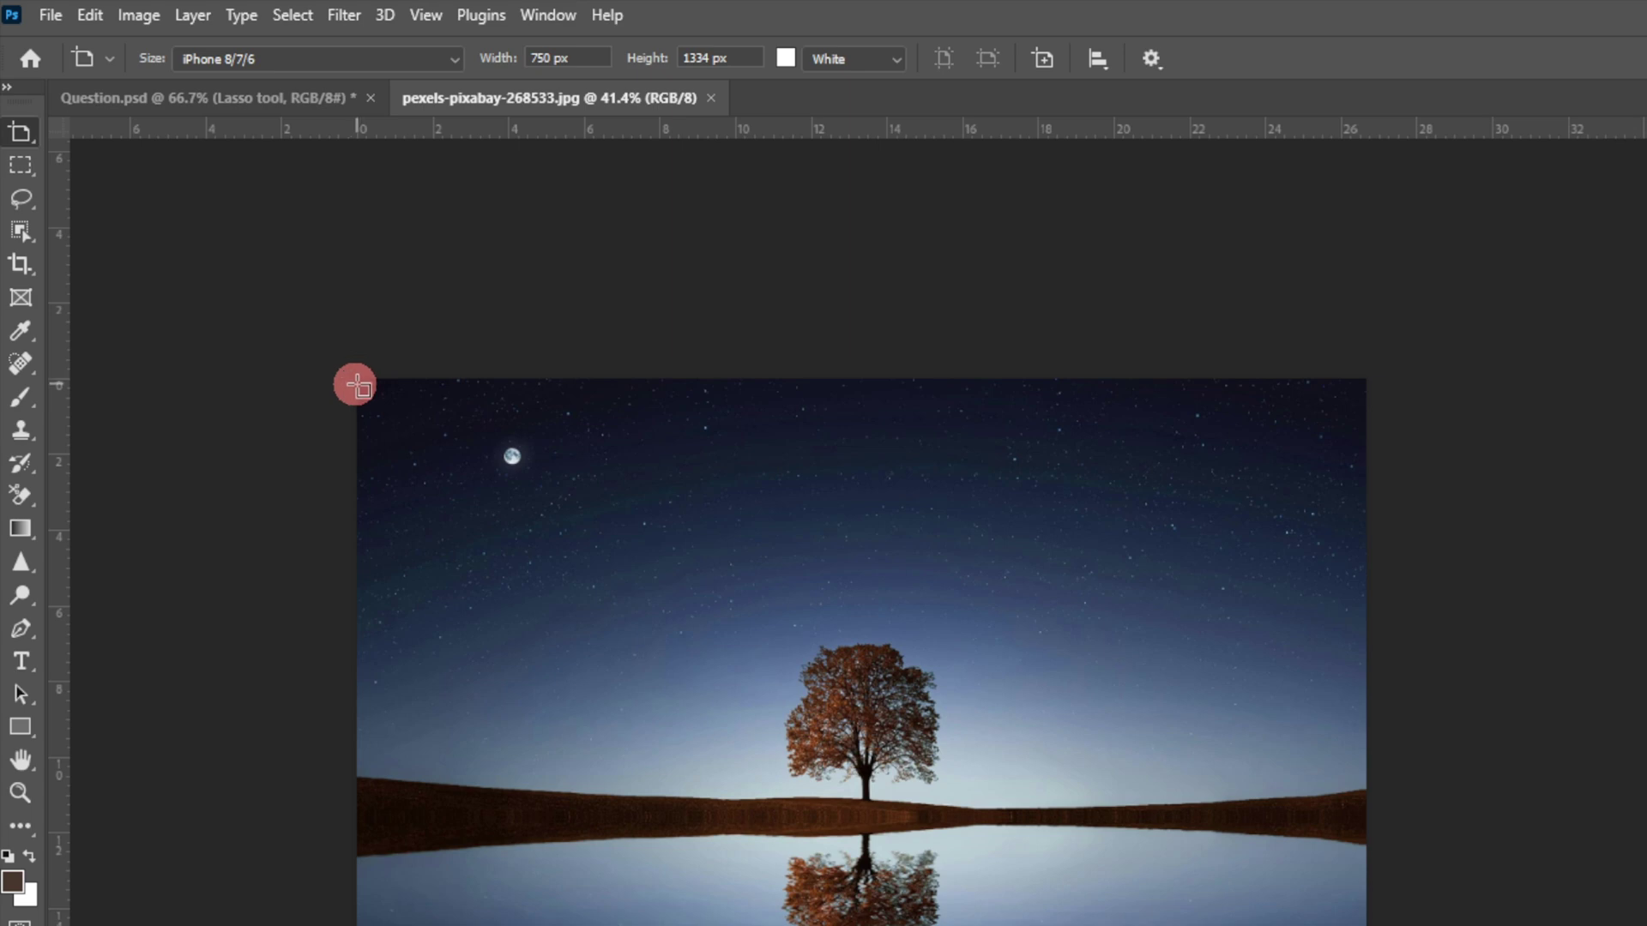
left_click_drag(356, 386, 1067, 925)
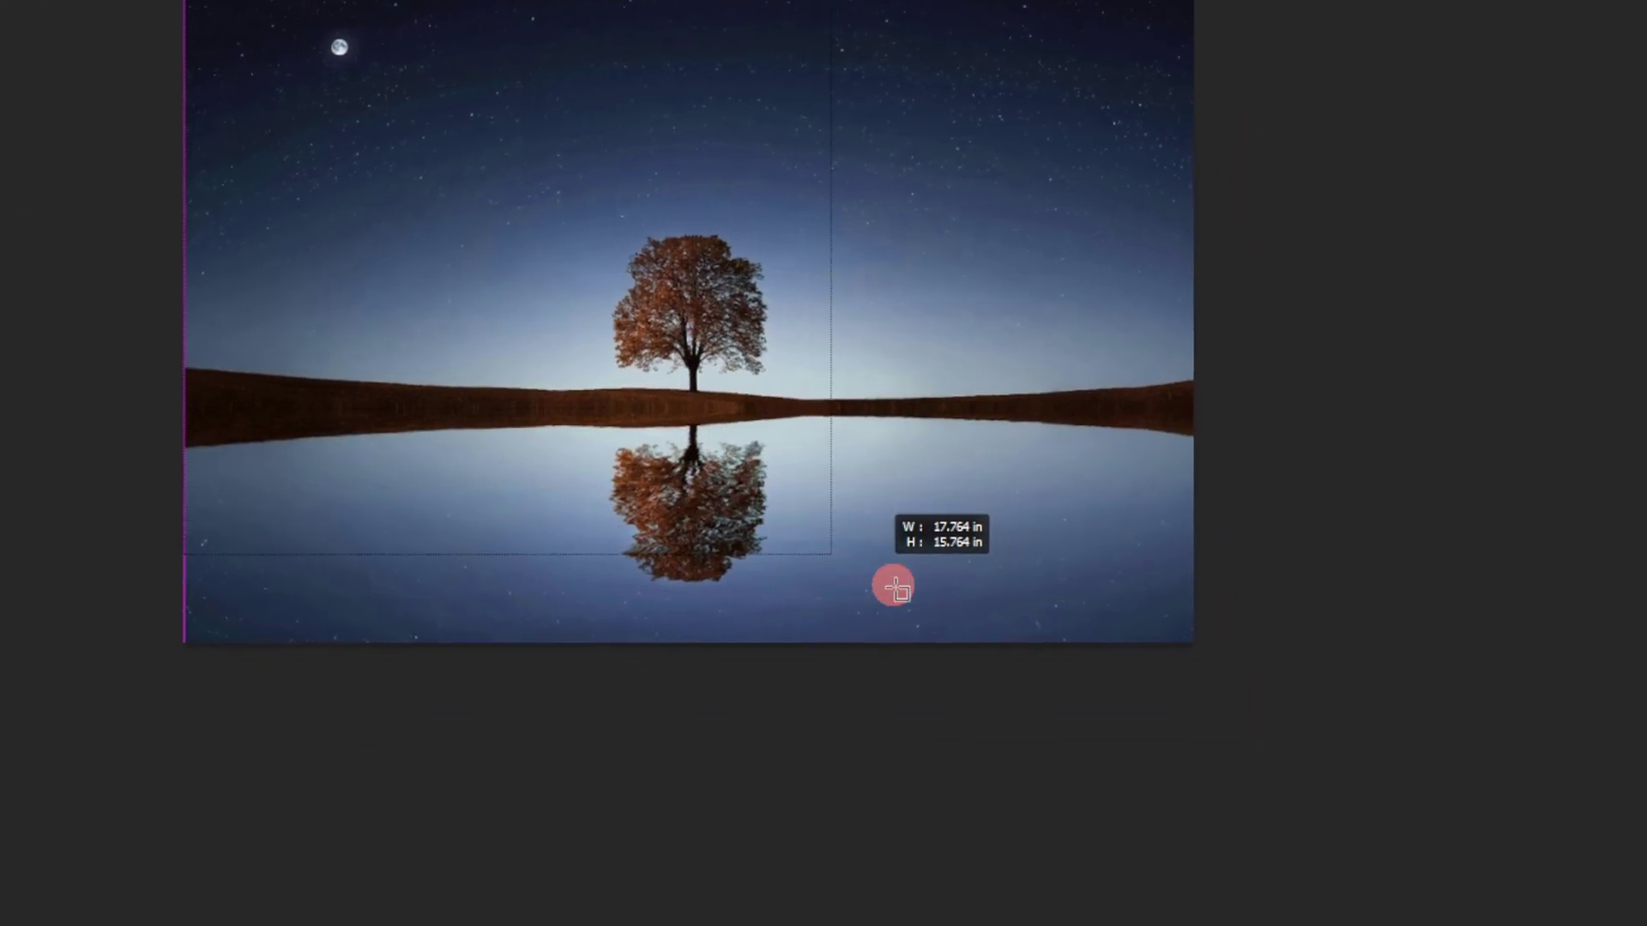
left_click_drag(893, 587, 1194, 649)
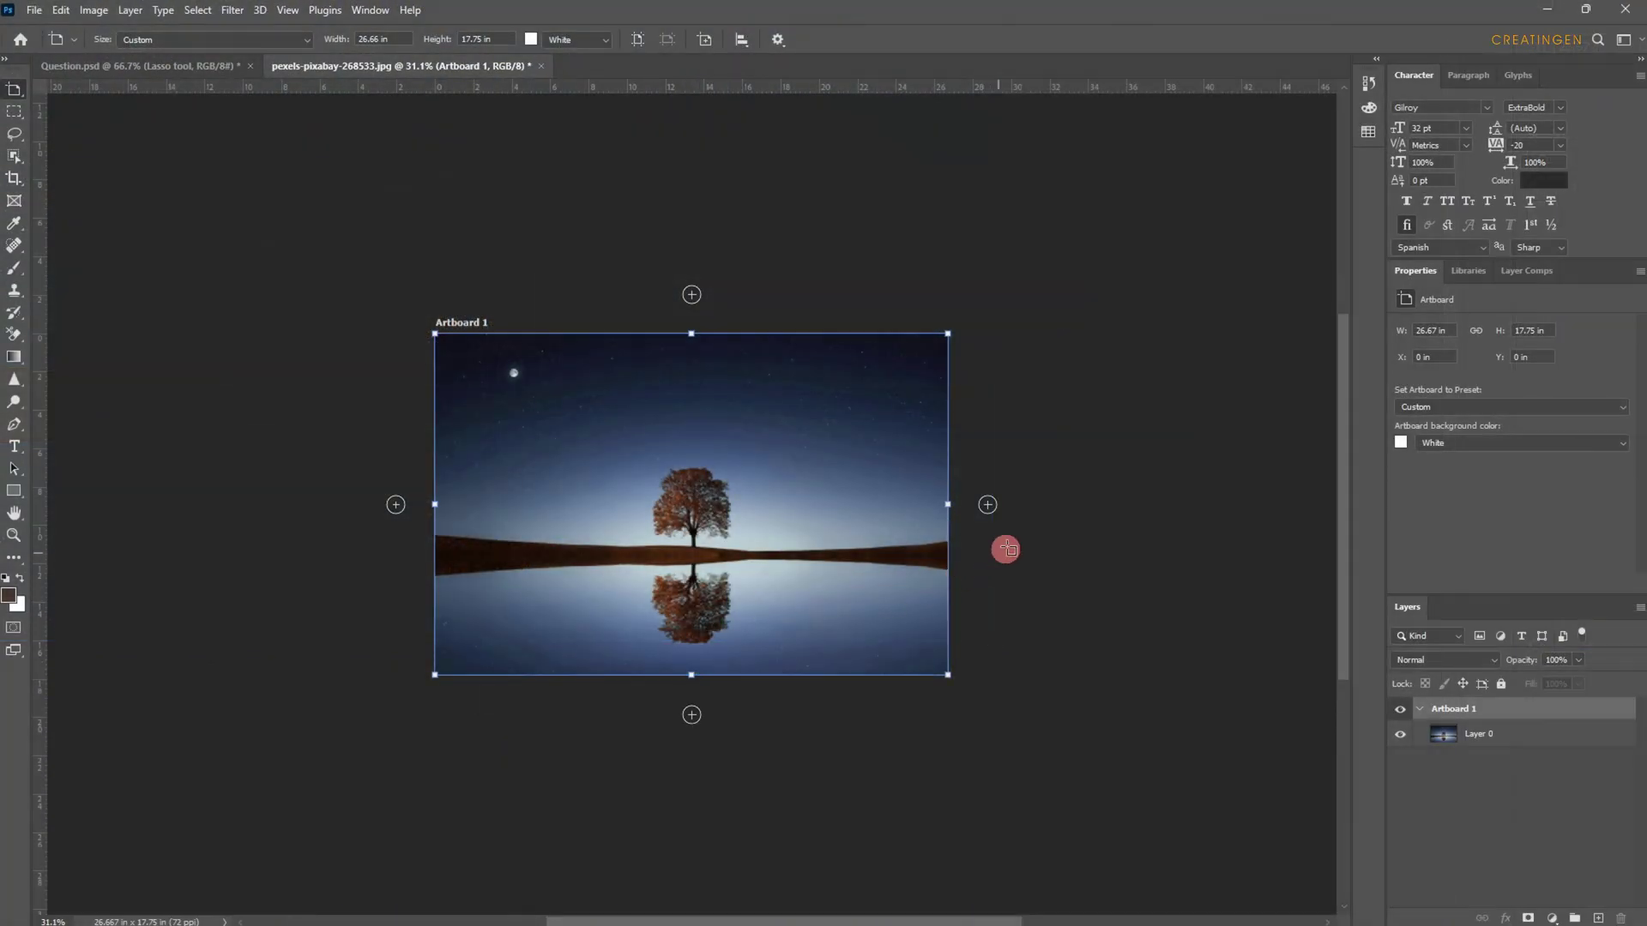
- Add three blank artboards of the same size in a row to the right of the photo's artboard
left_click(991, 504)
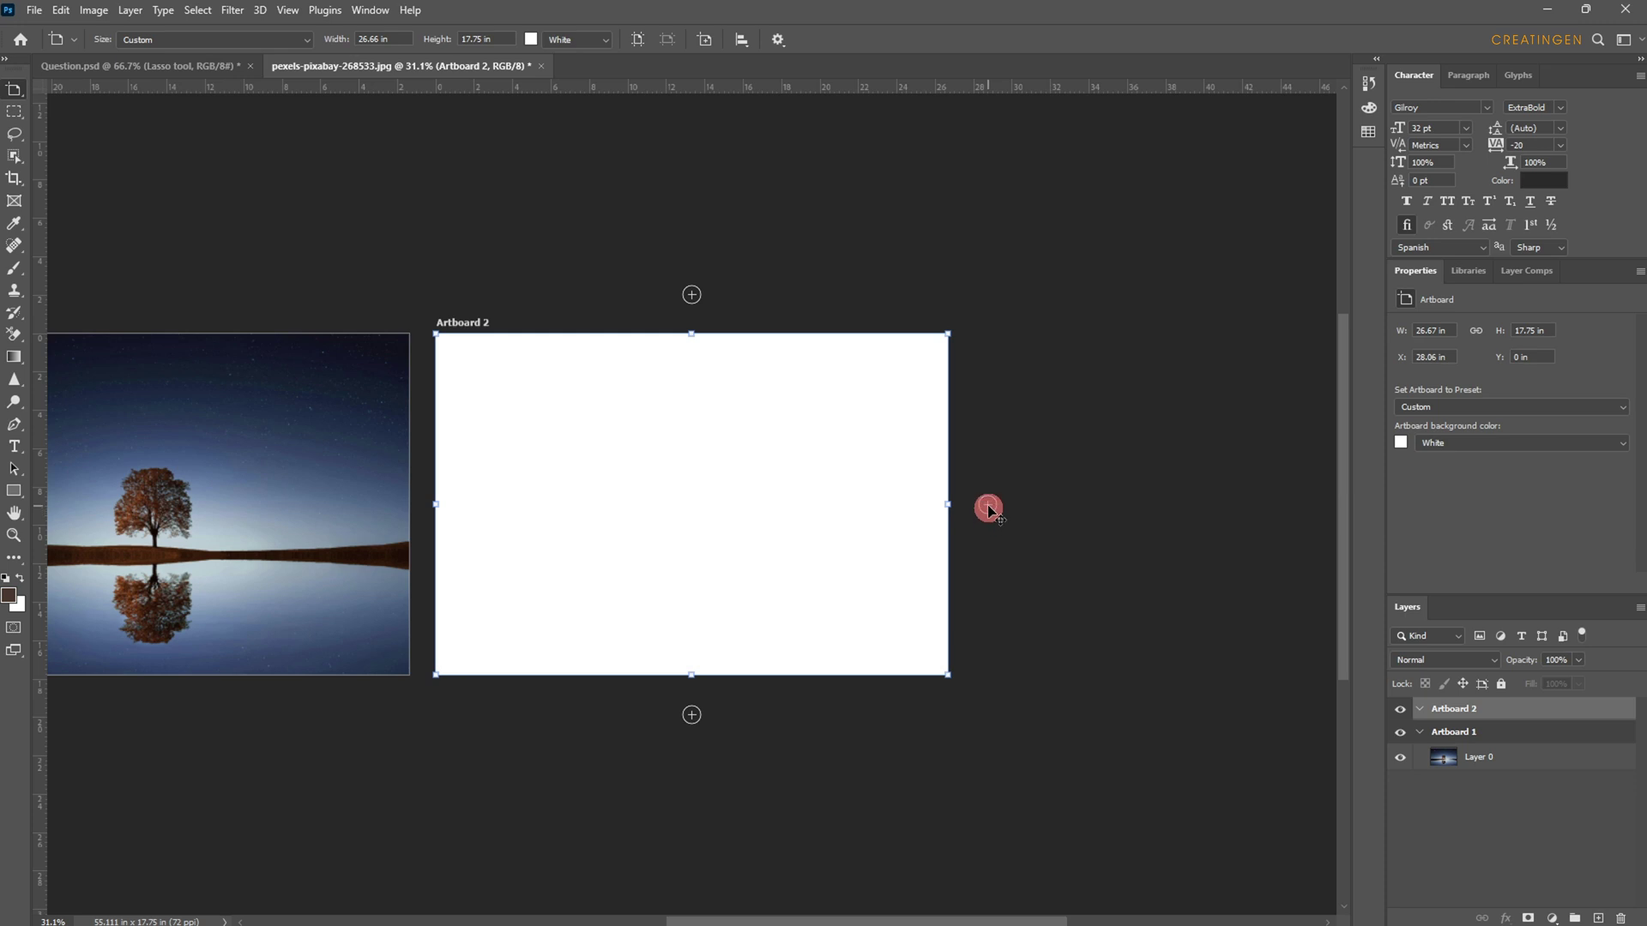
left_click(988, 506)
left_click(986, 505)
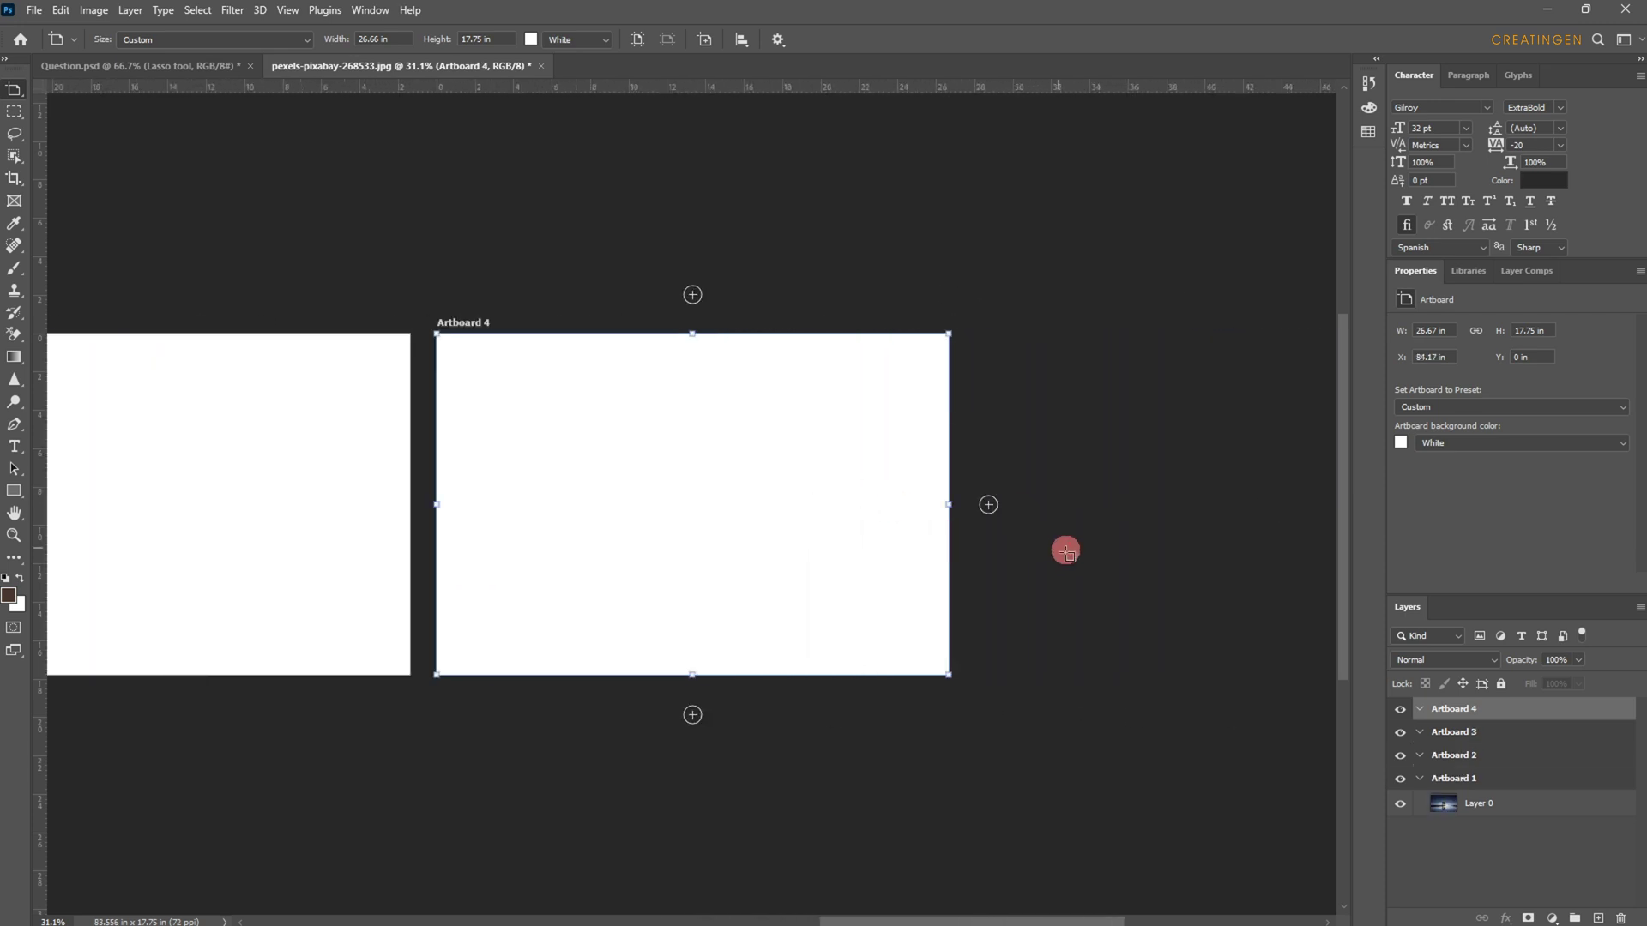
scroll(1065, 551, "down", 3)
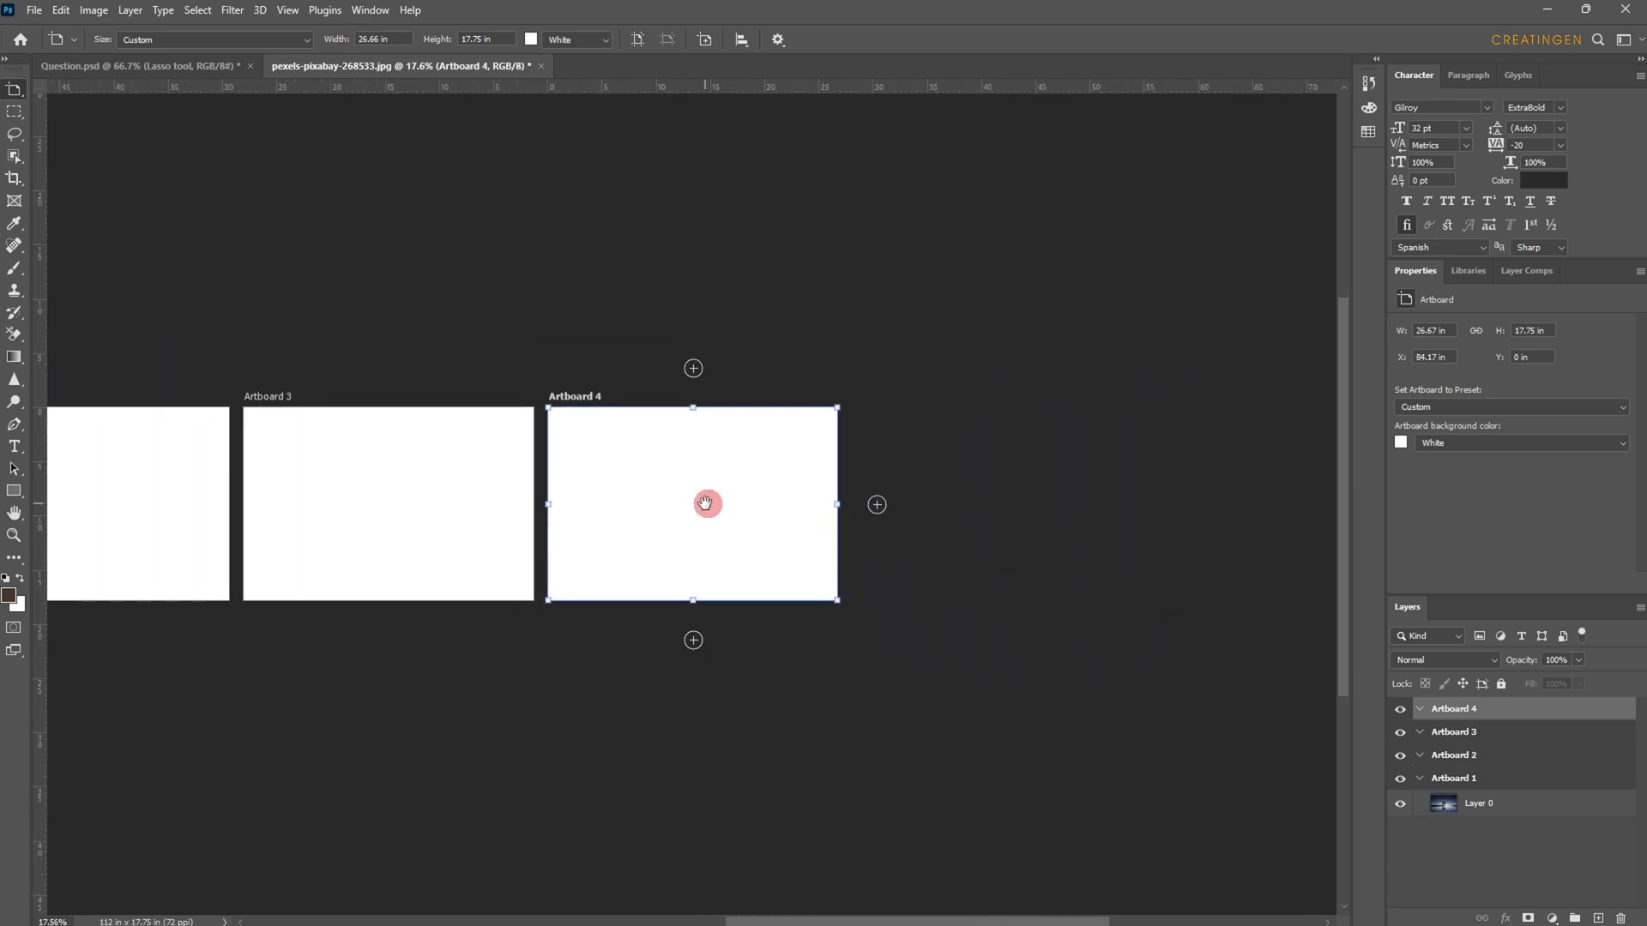
left_click_drag(705, 503, 1162, 504)
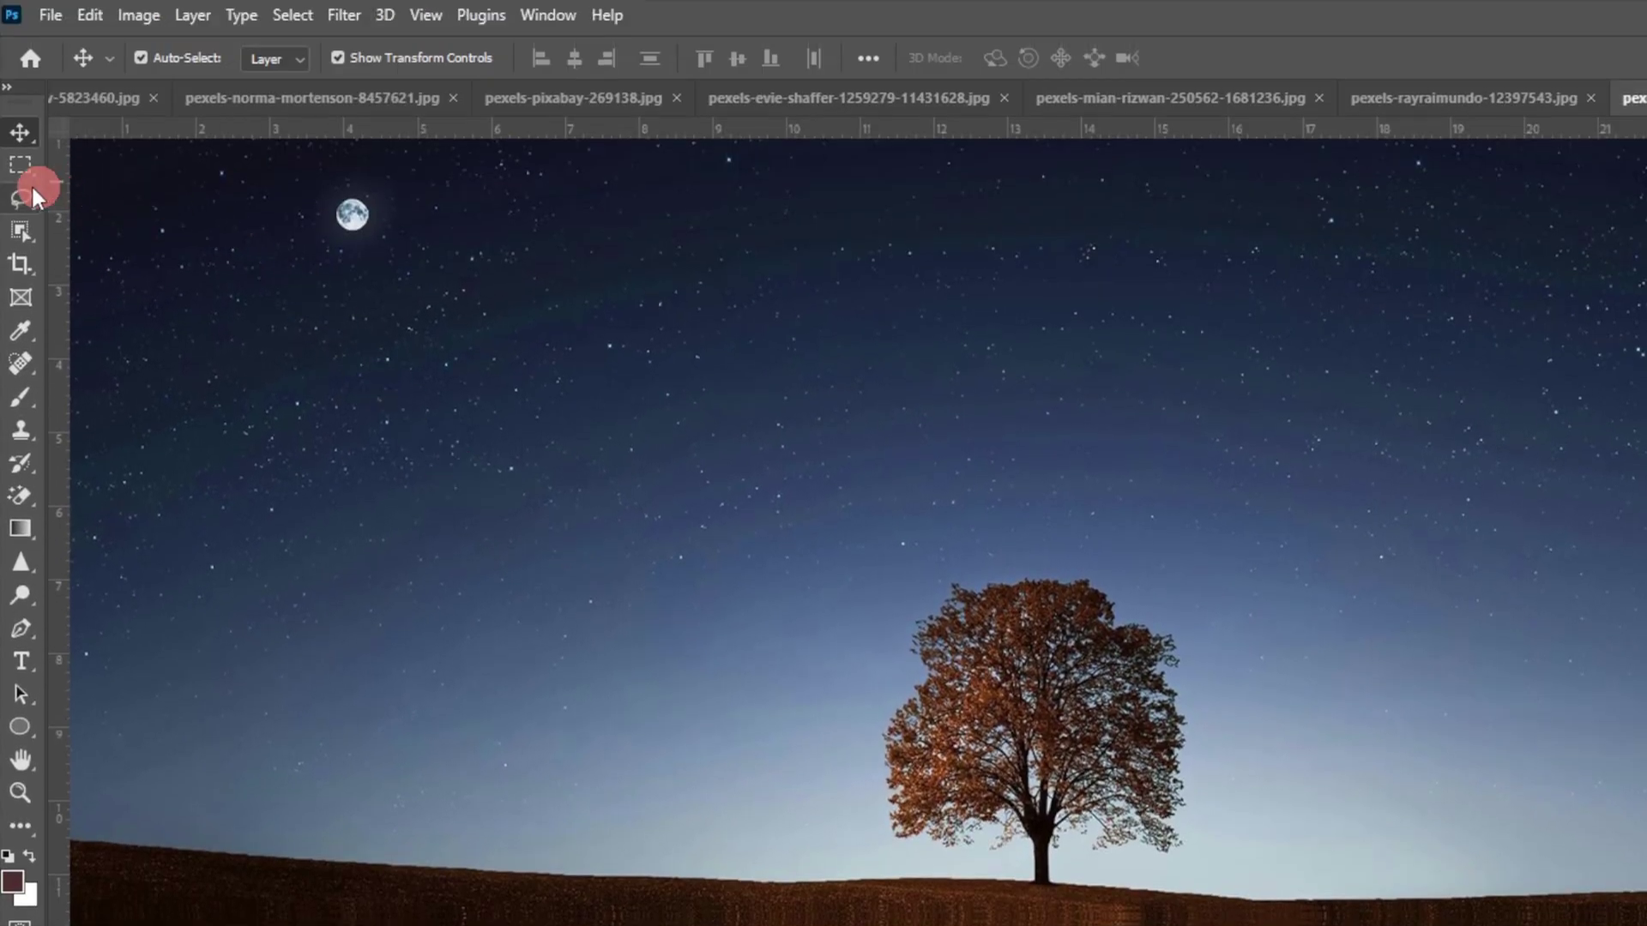
- Outline the tree above the shoreline with a closed freehand Lasso selection, leaving a margin of sky around it
left_click(26, 199)
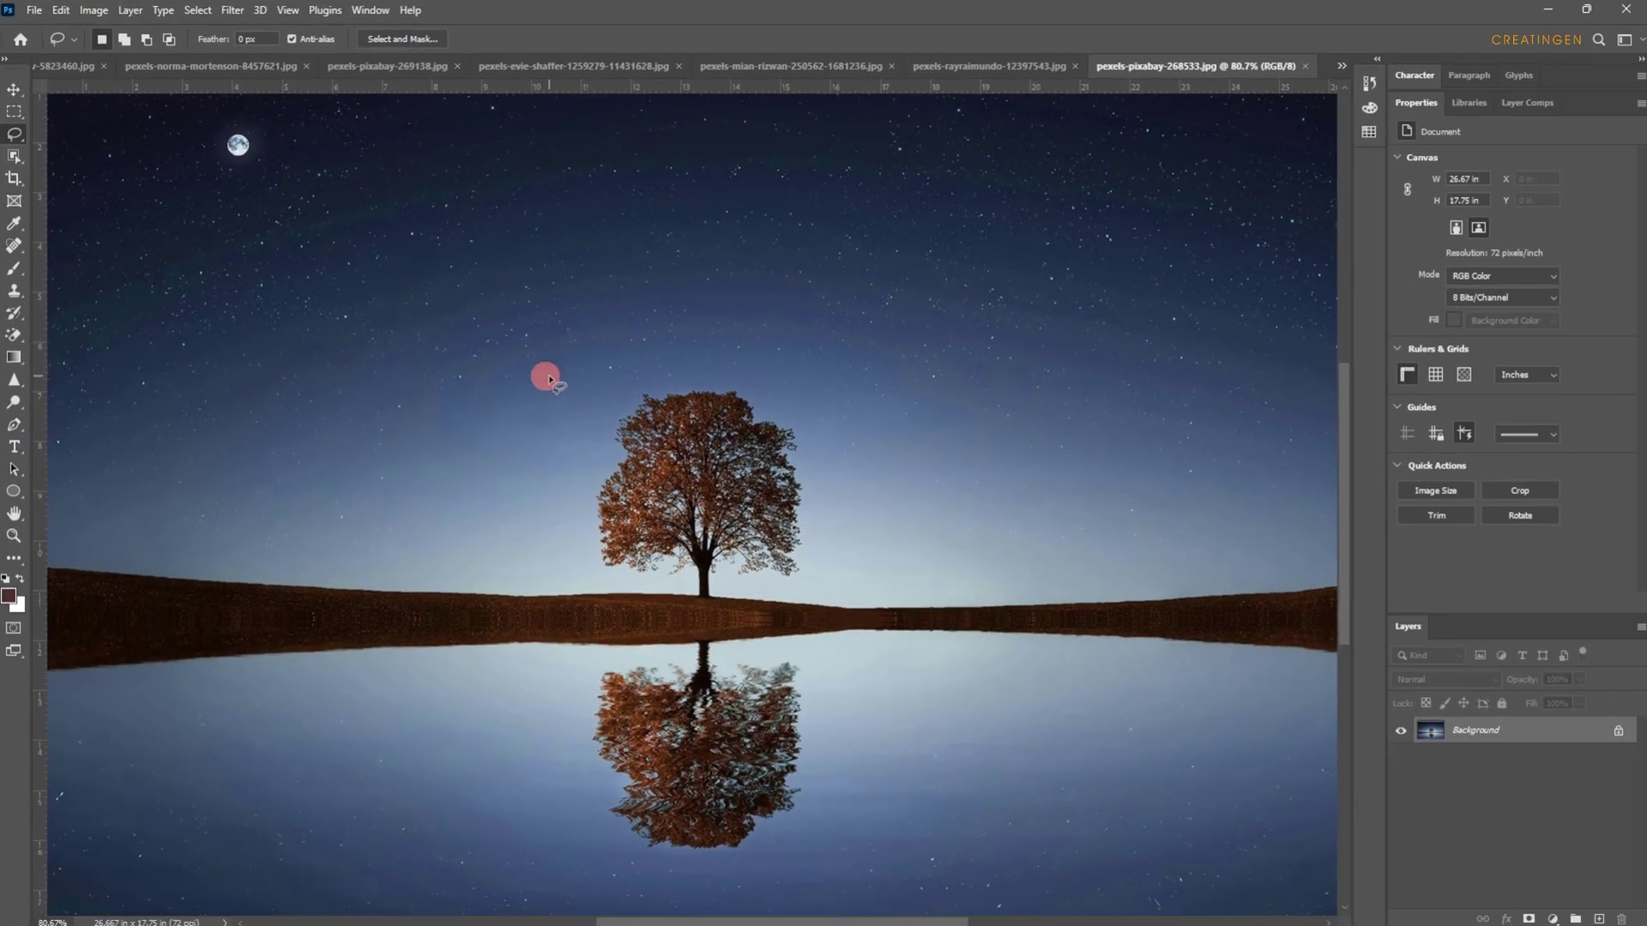
left_click_drag(610, 395, 673, 368)
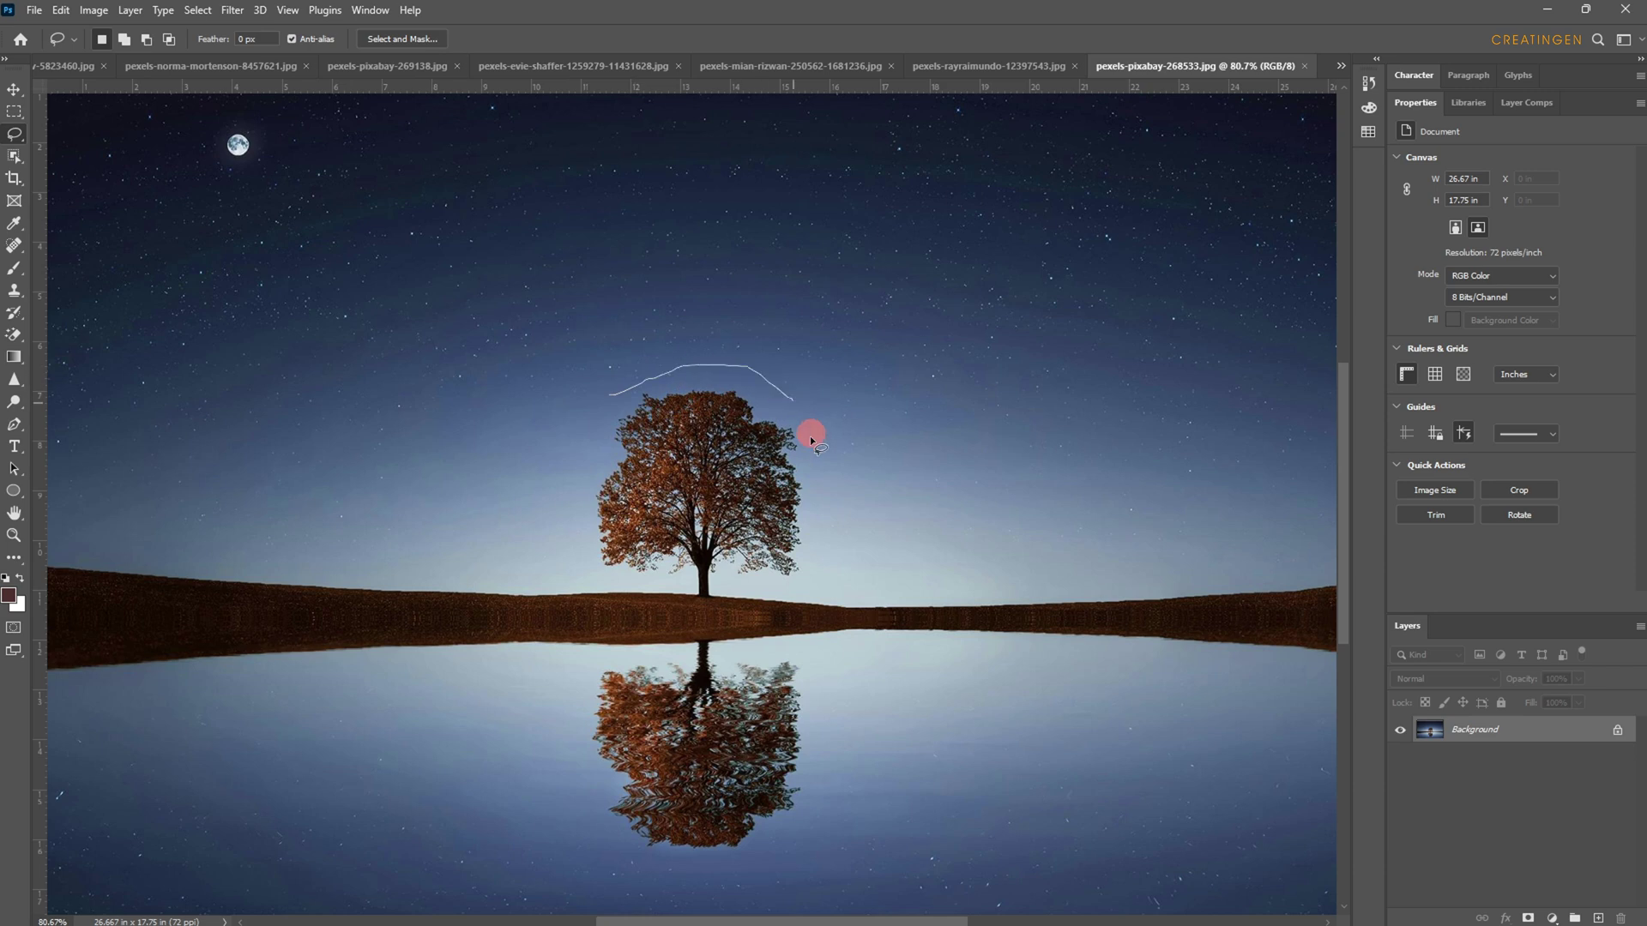
mouse_move(815, 606)
left_mouse_down()
mouse_move(779, 614)
mouse_move(756, 589)
left_mouse_up()
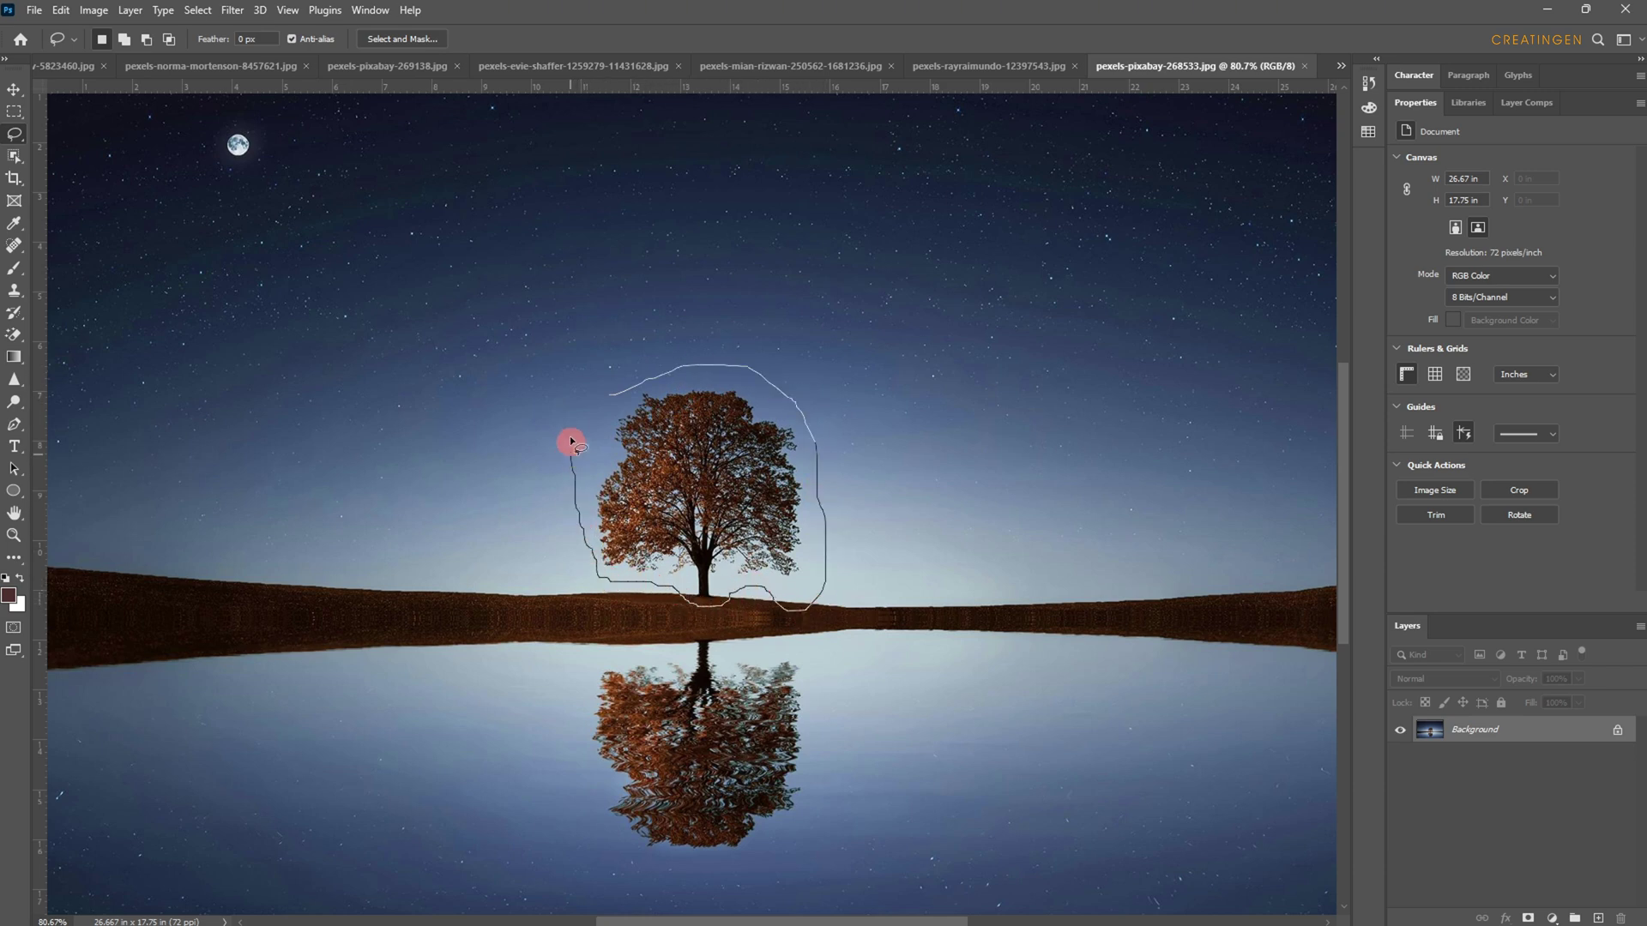
left_click_drag(612, 396, 613, 397)
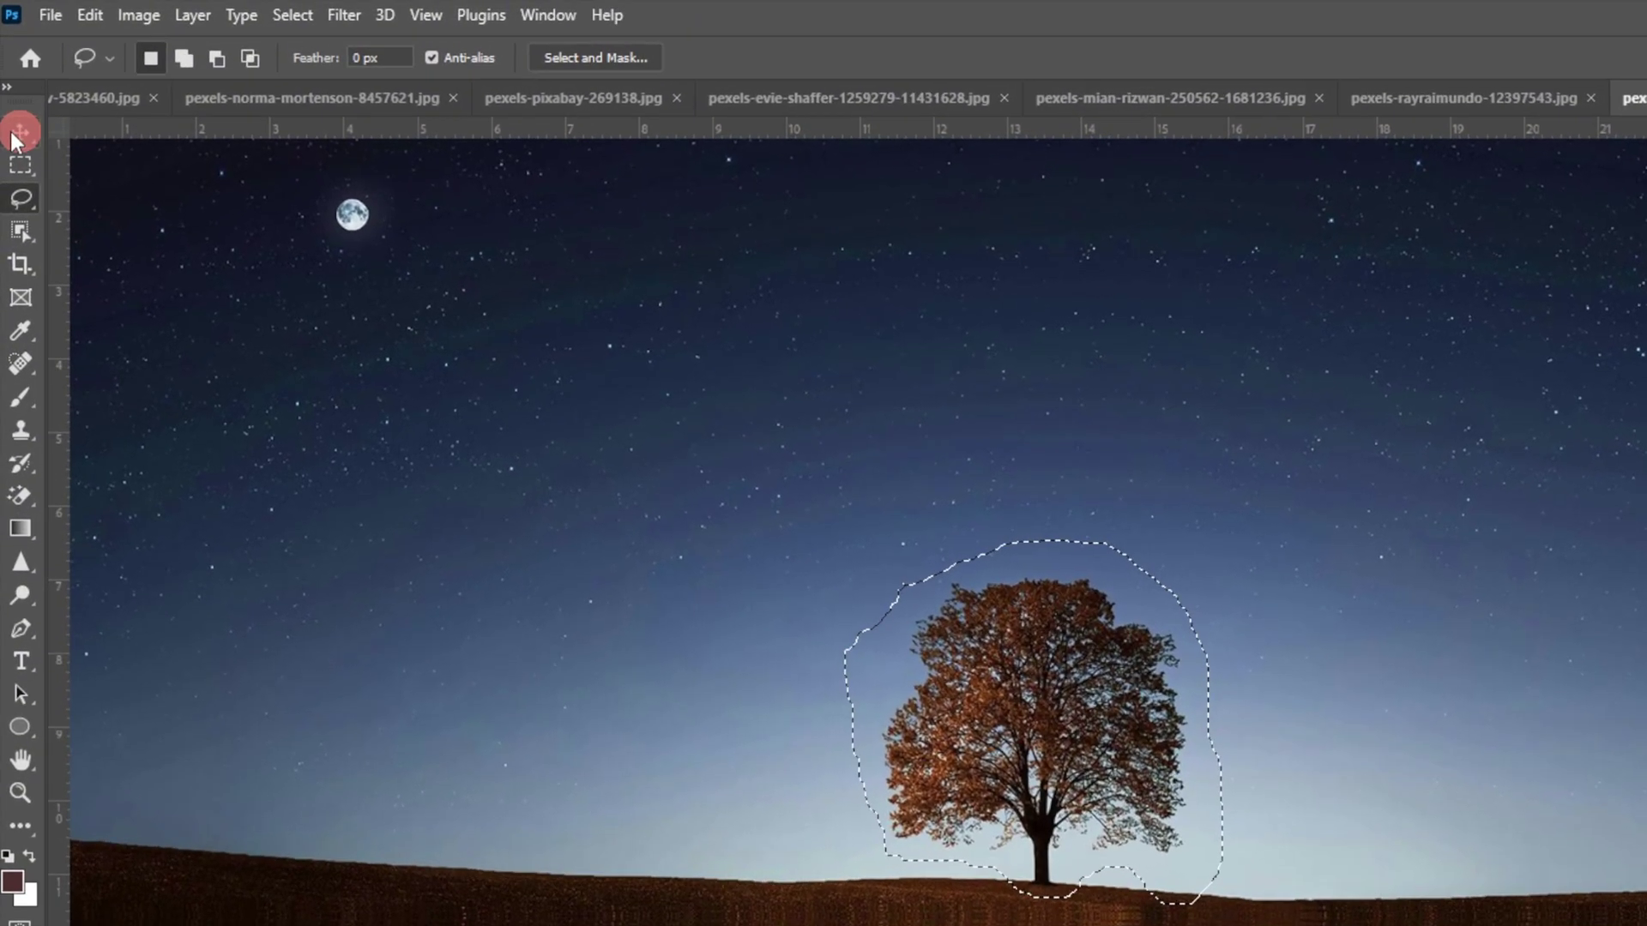
- Try moving the selected tree to the right with the Move tool
left_click(10, 131)
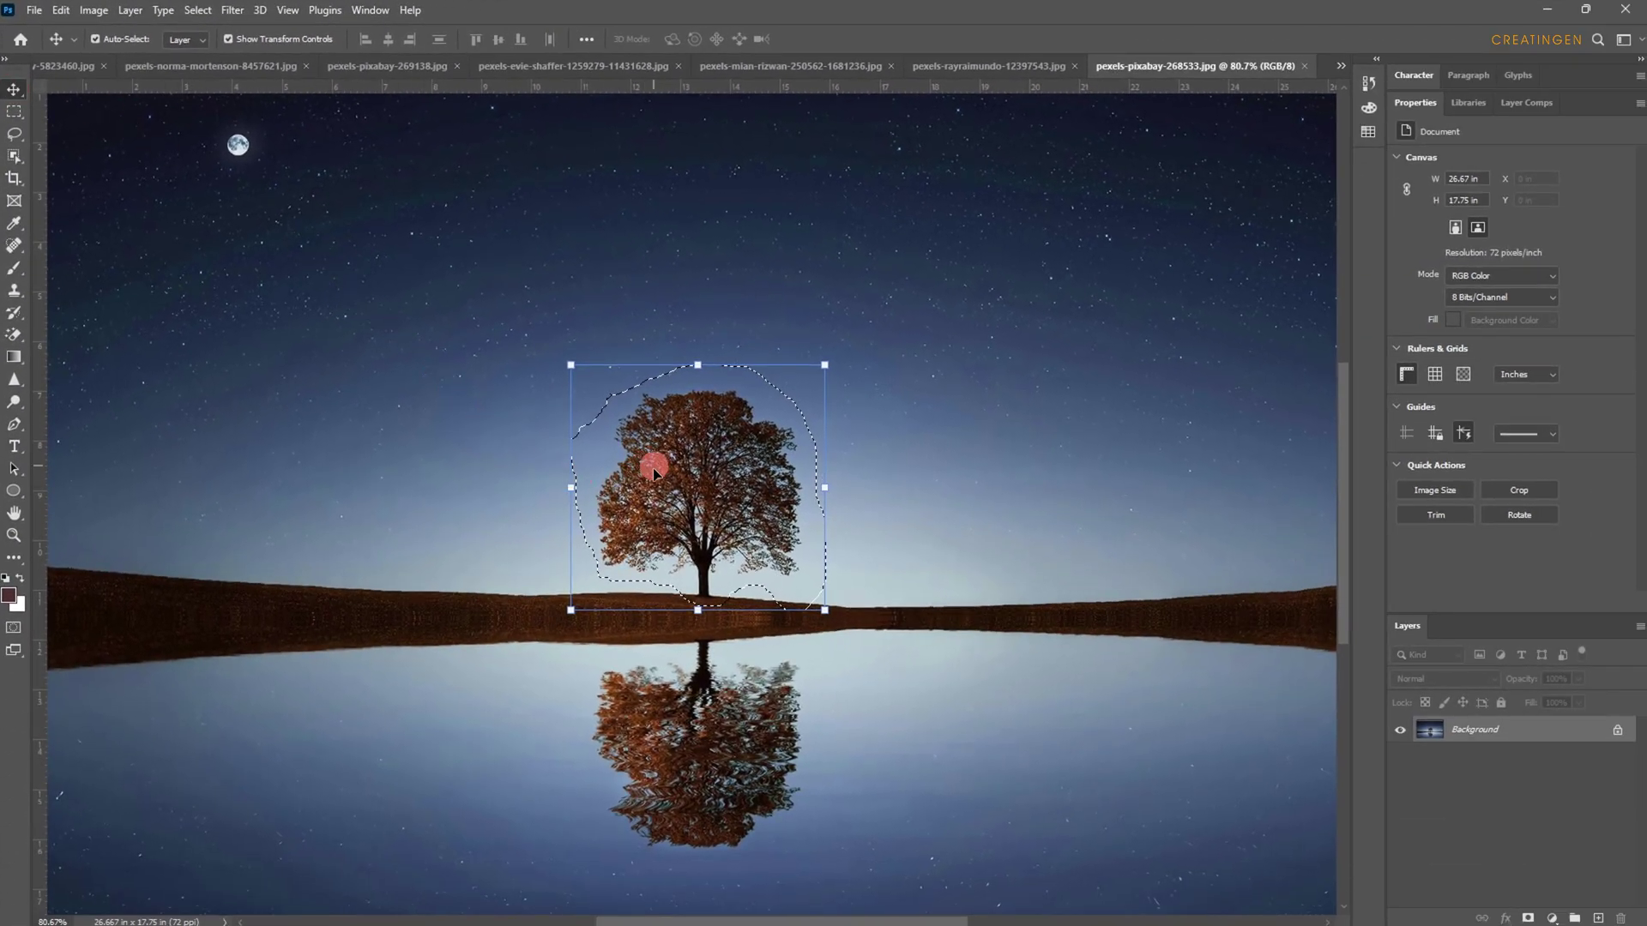
left_click_drag(653, 470, 858, 442)
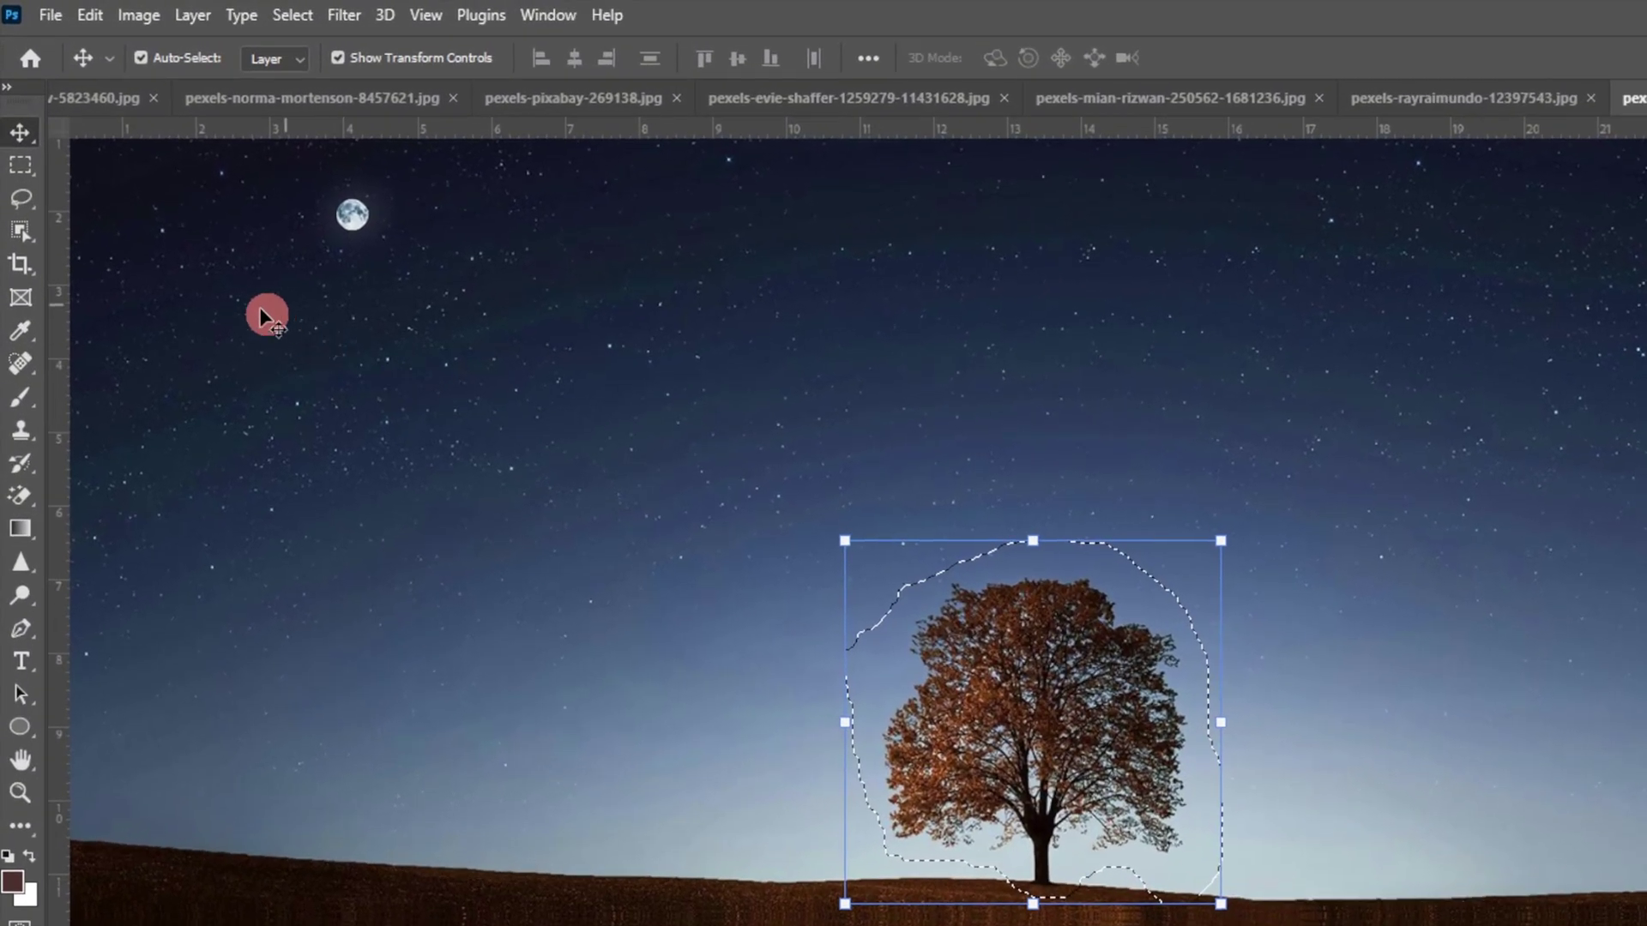
- Replace the selected tree using a Content-Aware Fill with Color Adaptation, Normal mode and 100% opacity, and clear the selection
left_click(26, 166)
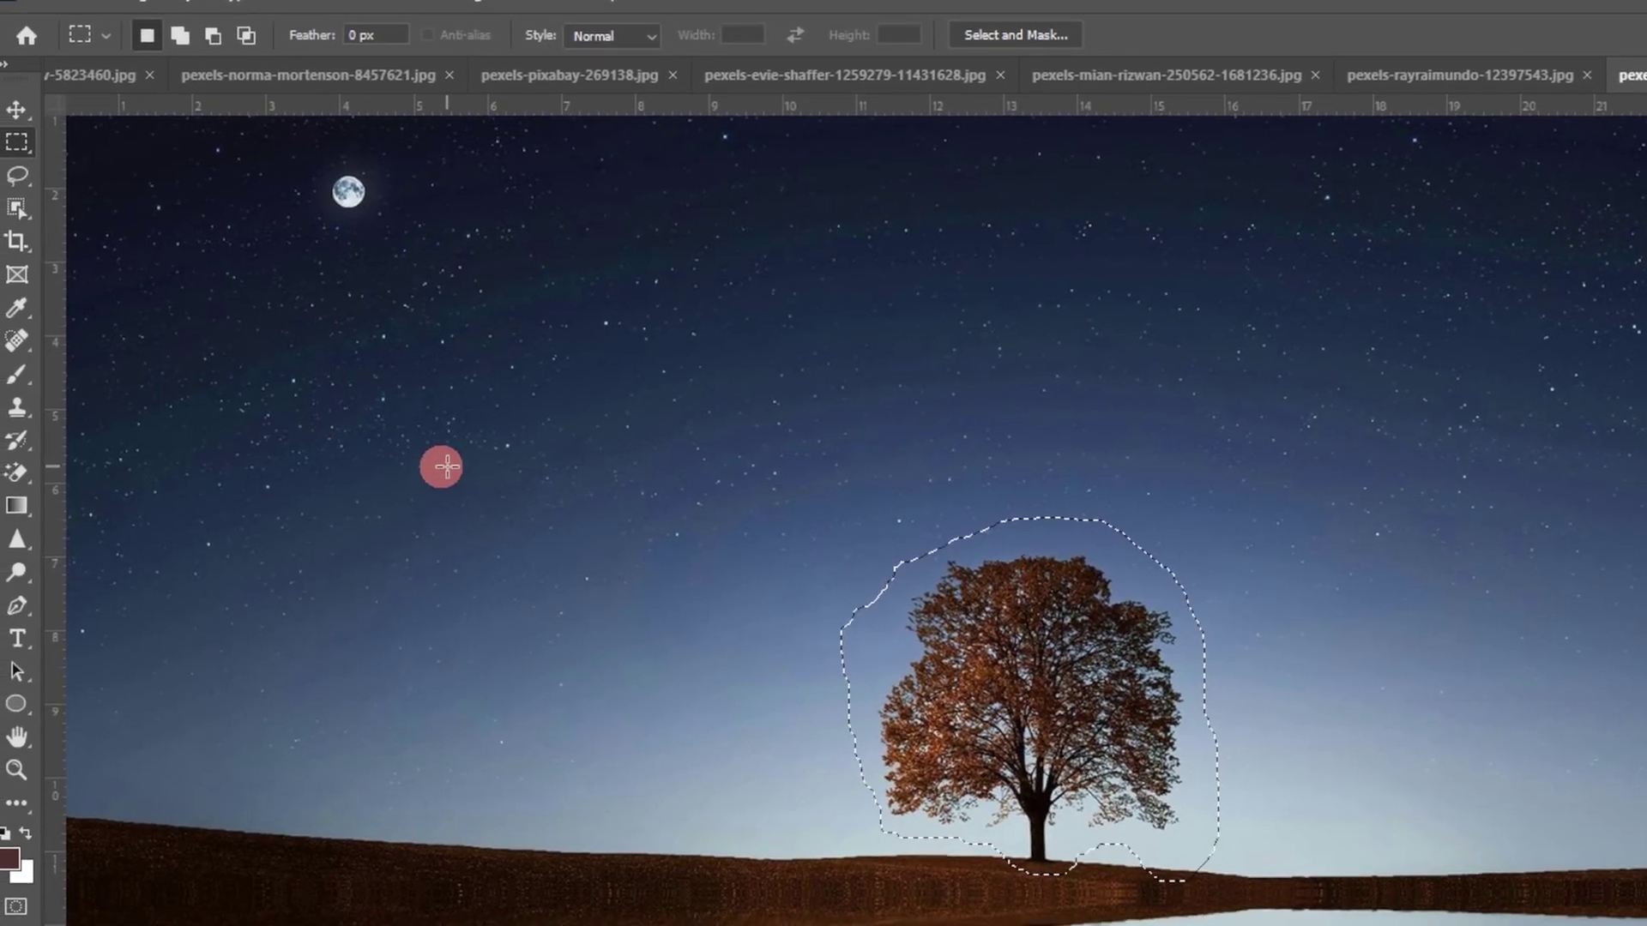
right_click(393, 436)
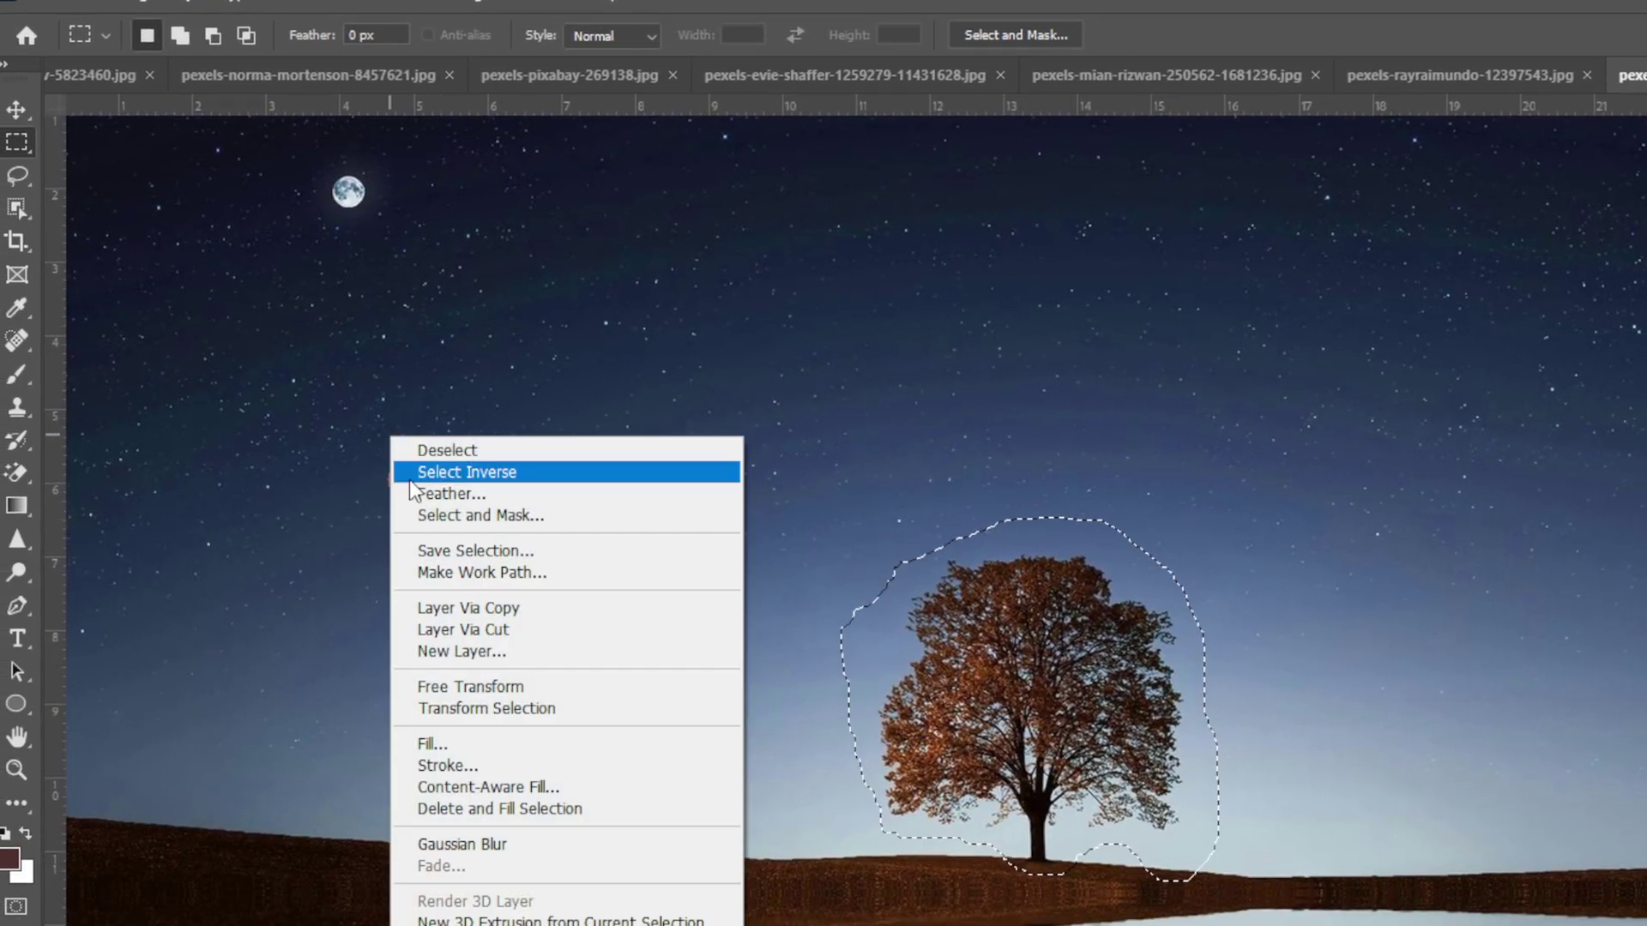
left_click(554, 745)
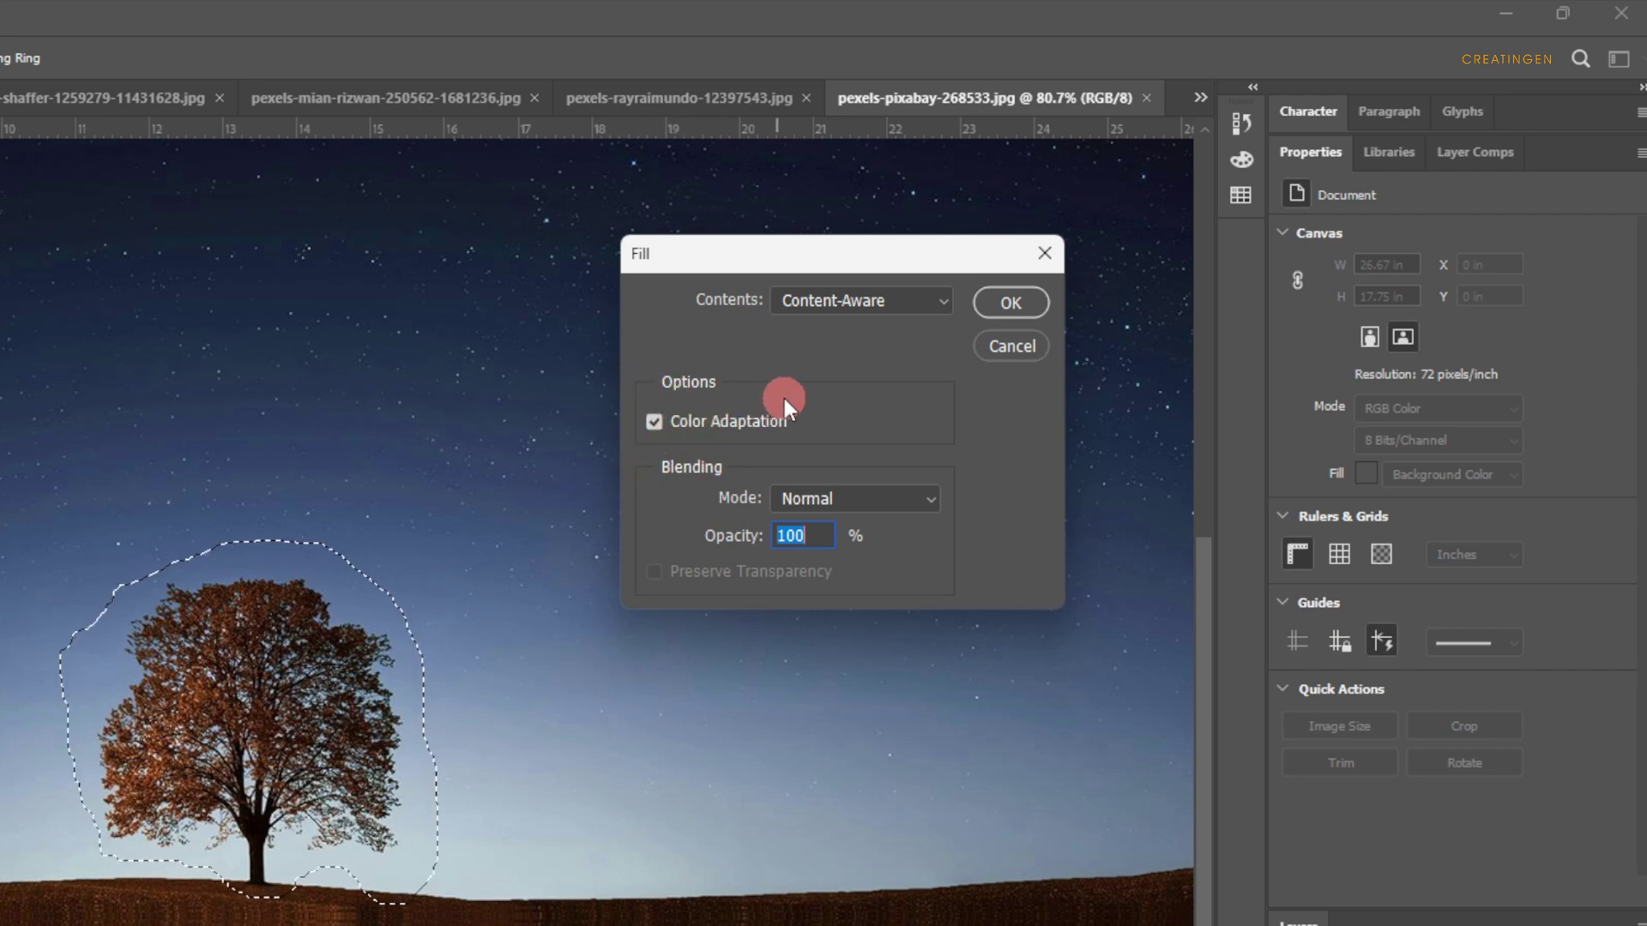
left_click(995, 300)
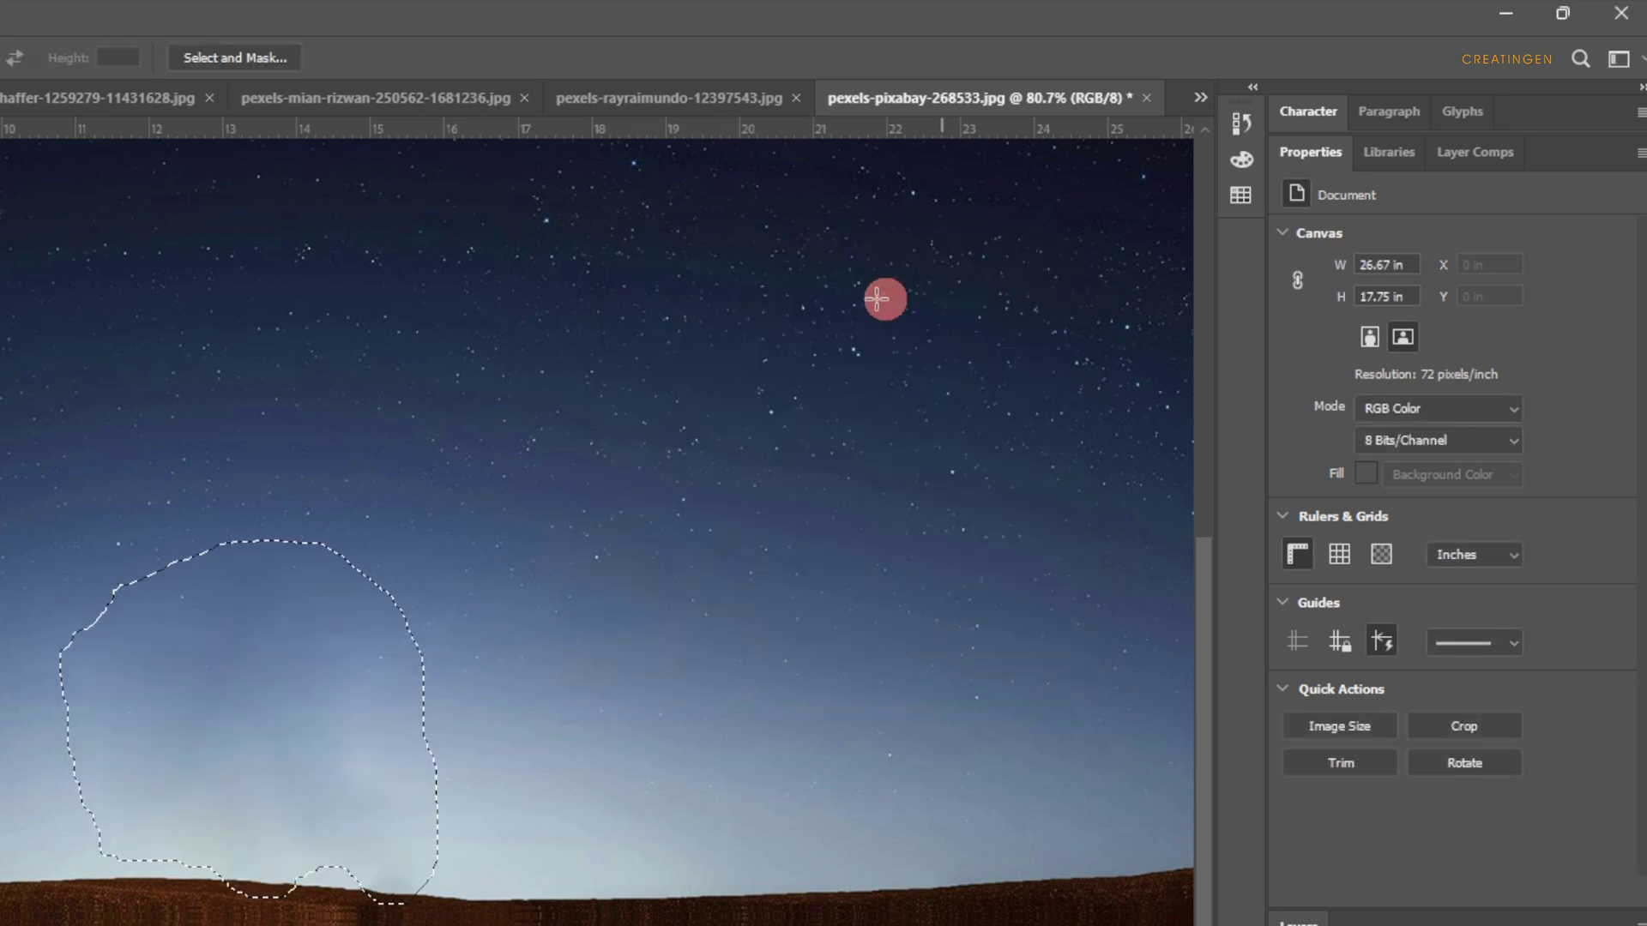
key("ctrl+d")
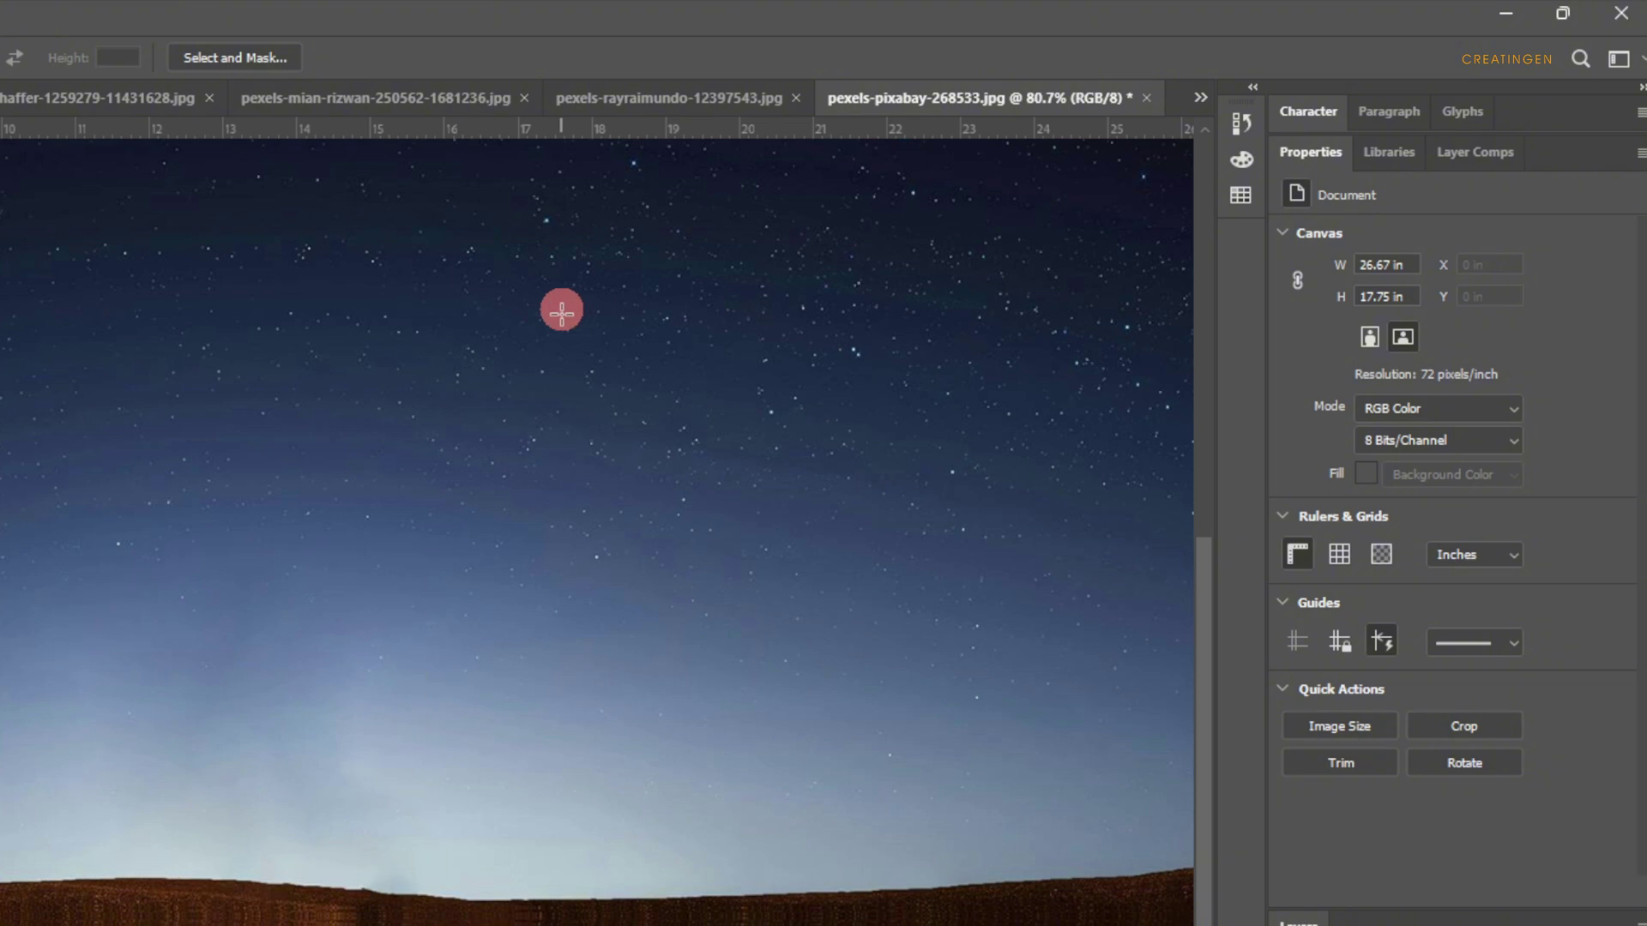
scroll(323, 807, "up", 5)
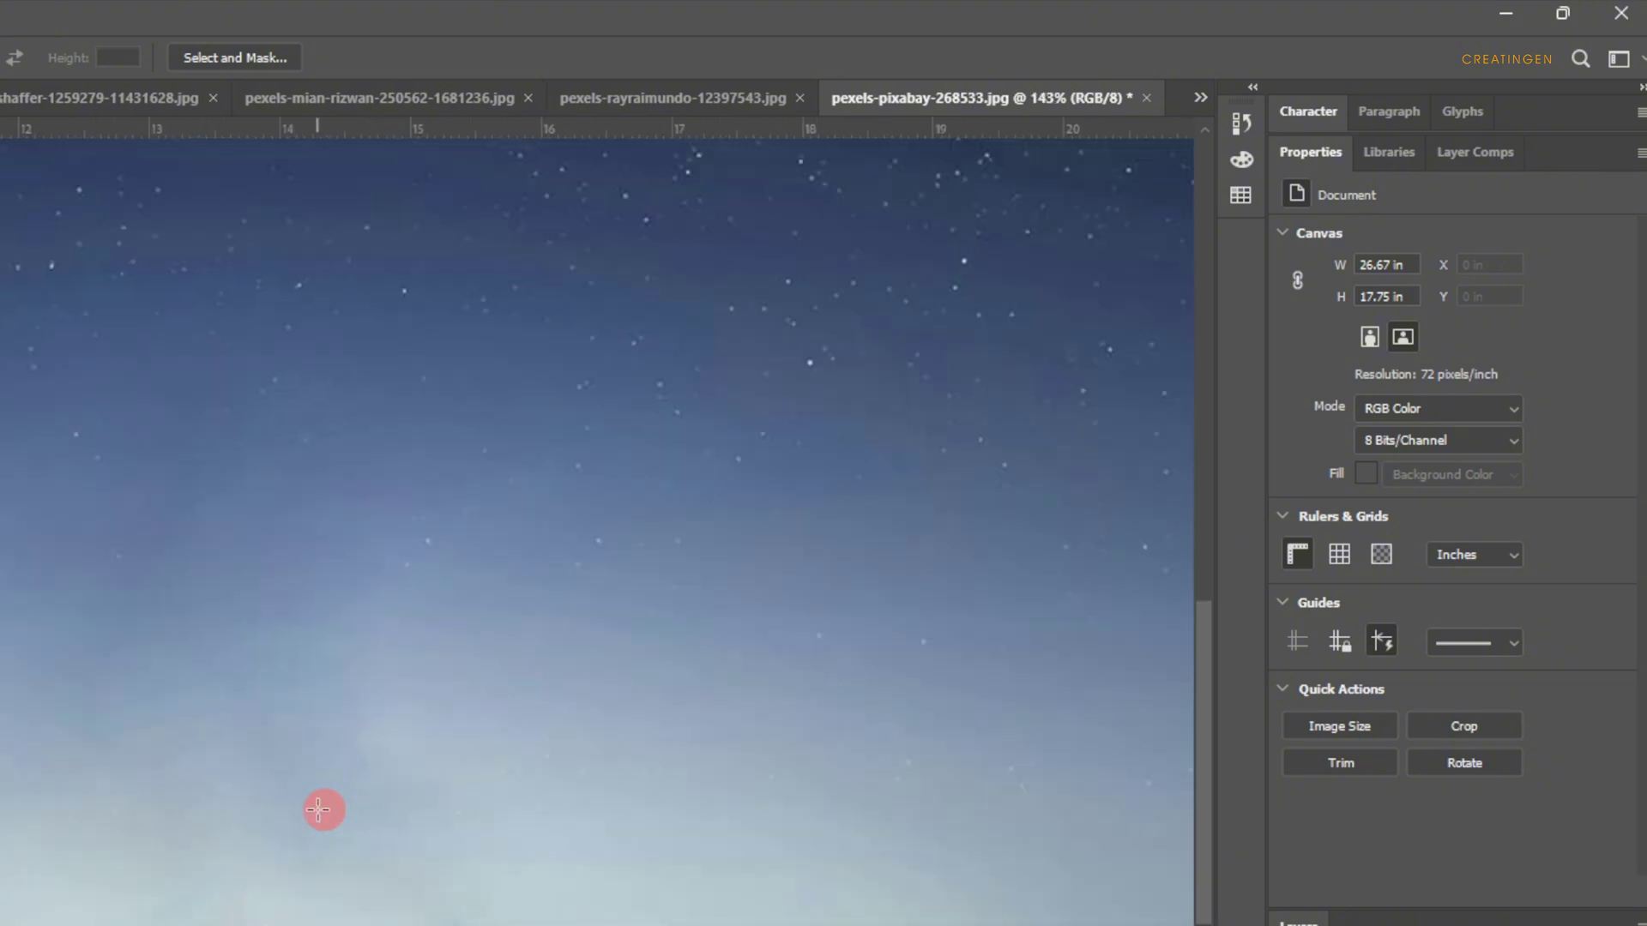
scroll(323, 809, "up", 1)
scroll(324, 809, "down", 4)
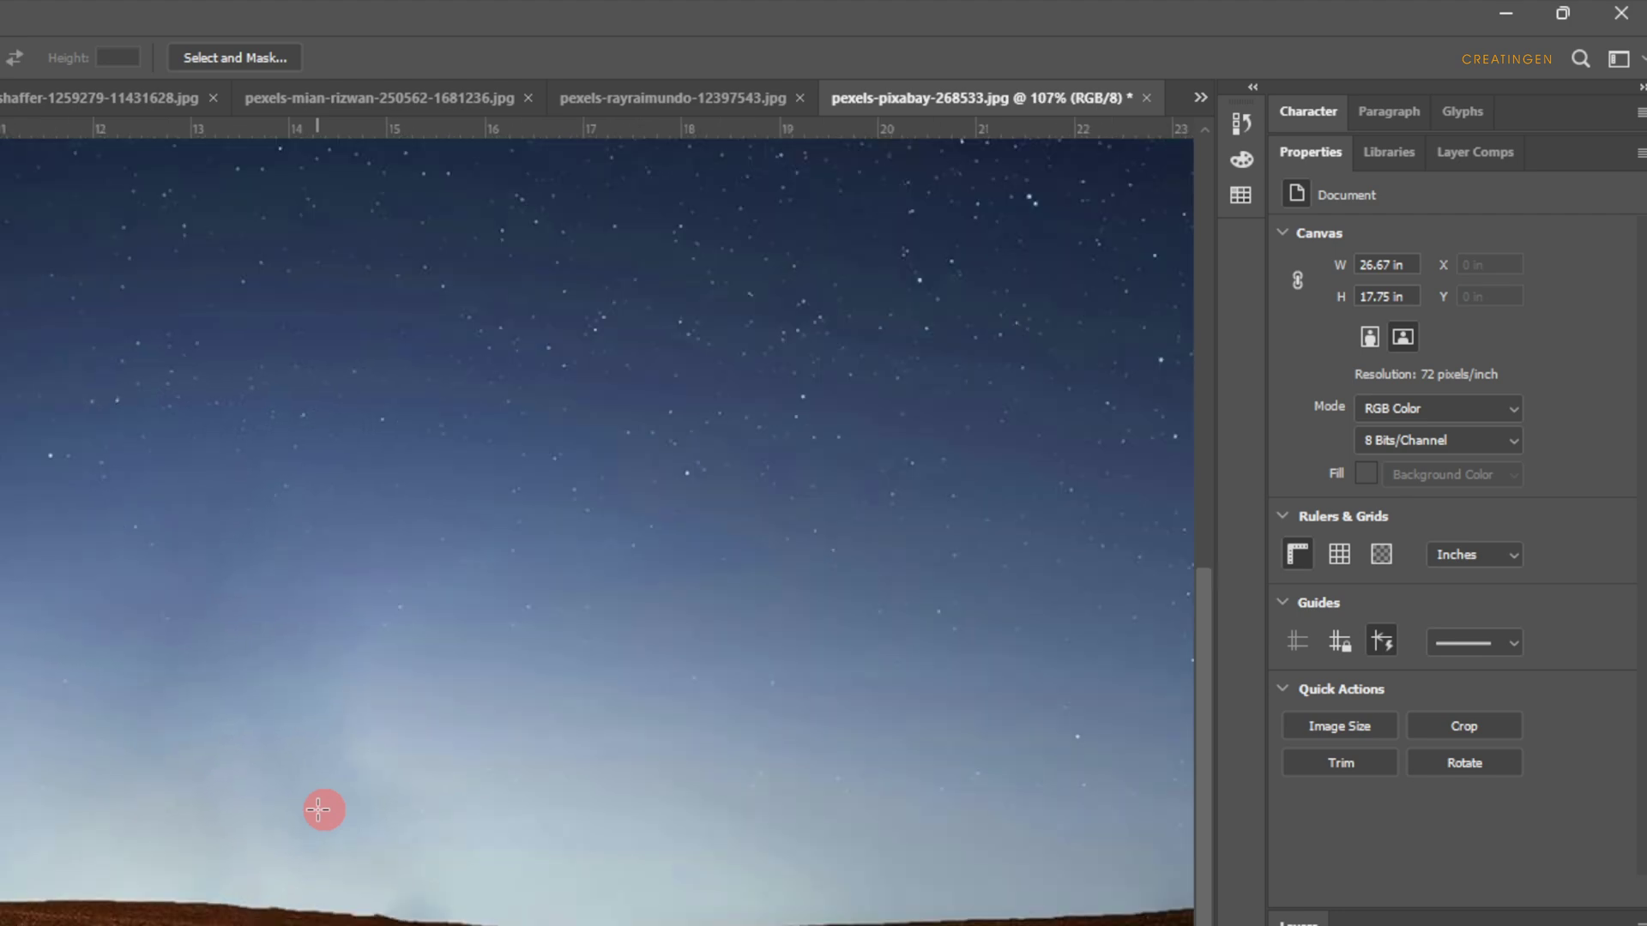
- Outline the moon with a freehand Lasso selection, leaving a margin of sky, and move it to the sky's upper right area
scroll(323, 809, "down", 3)
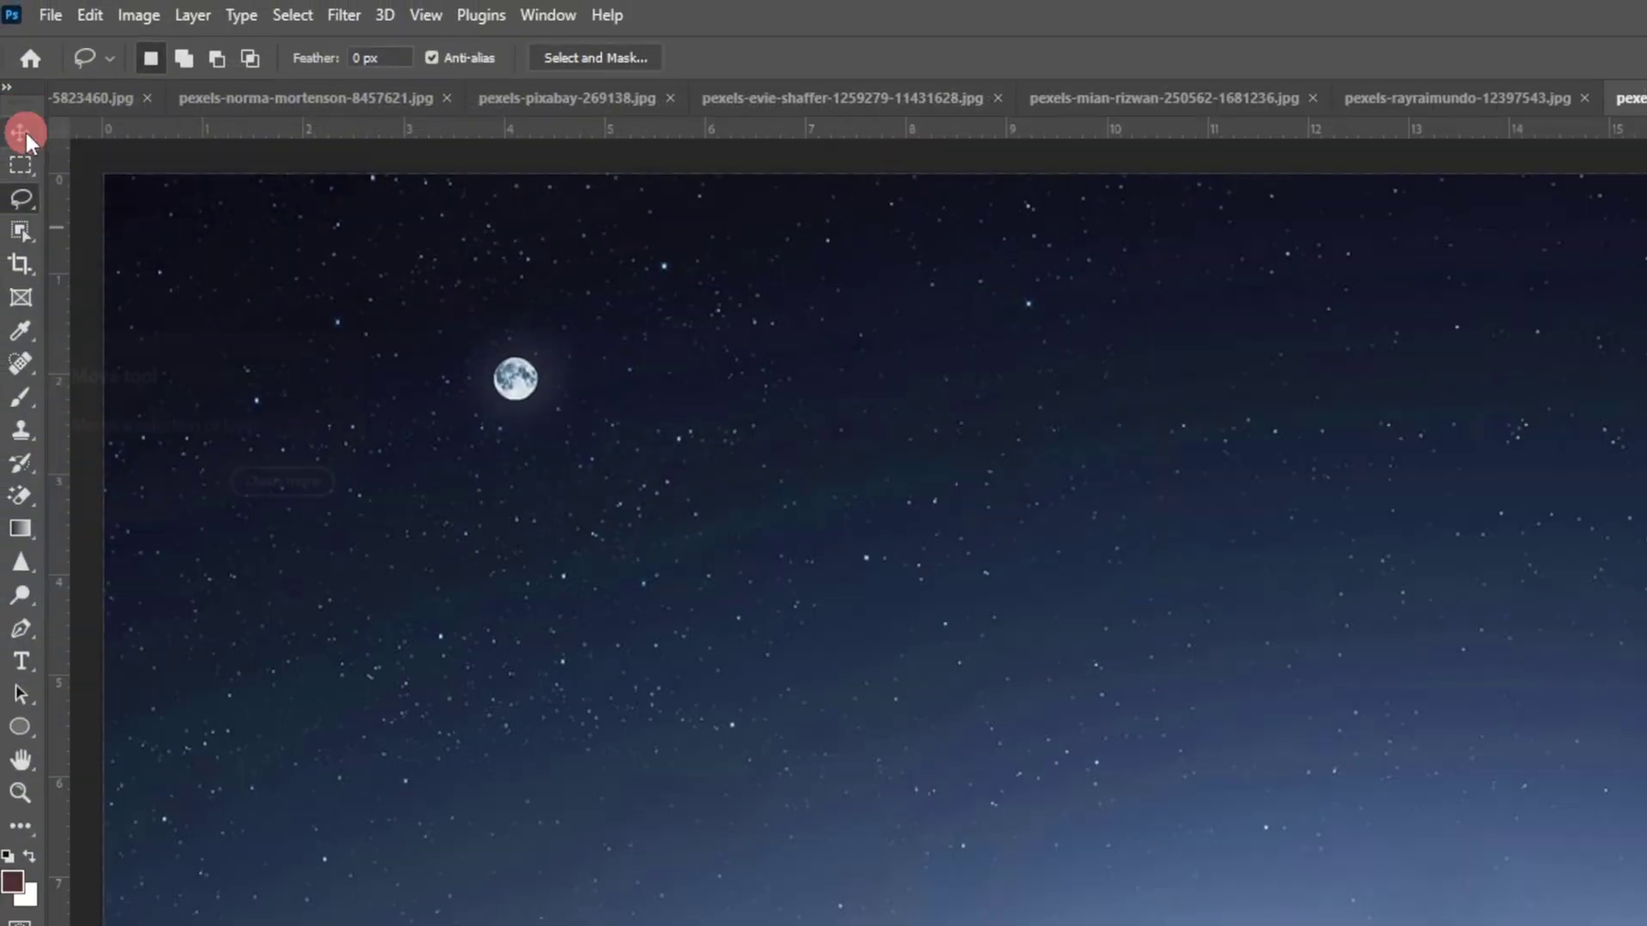
left_click(21, 131)
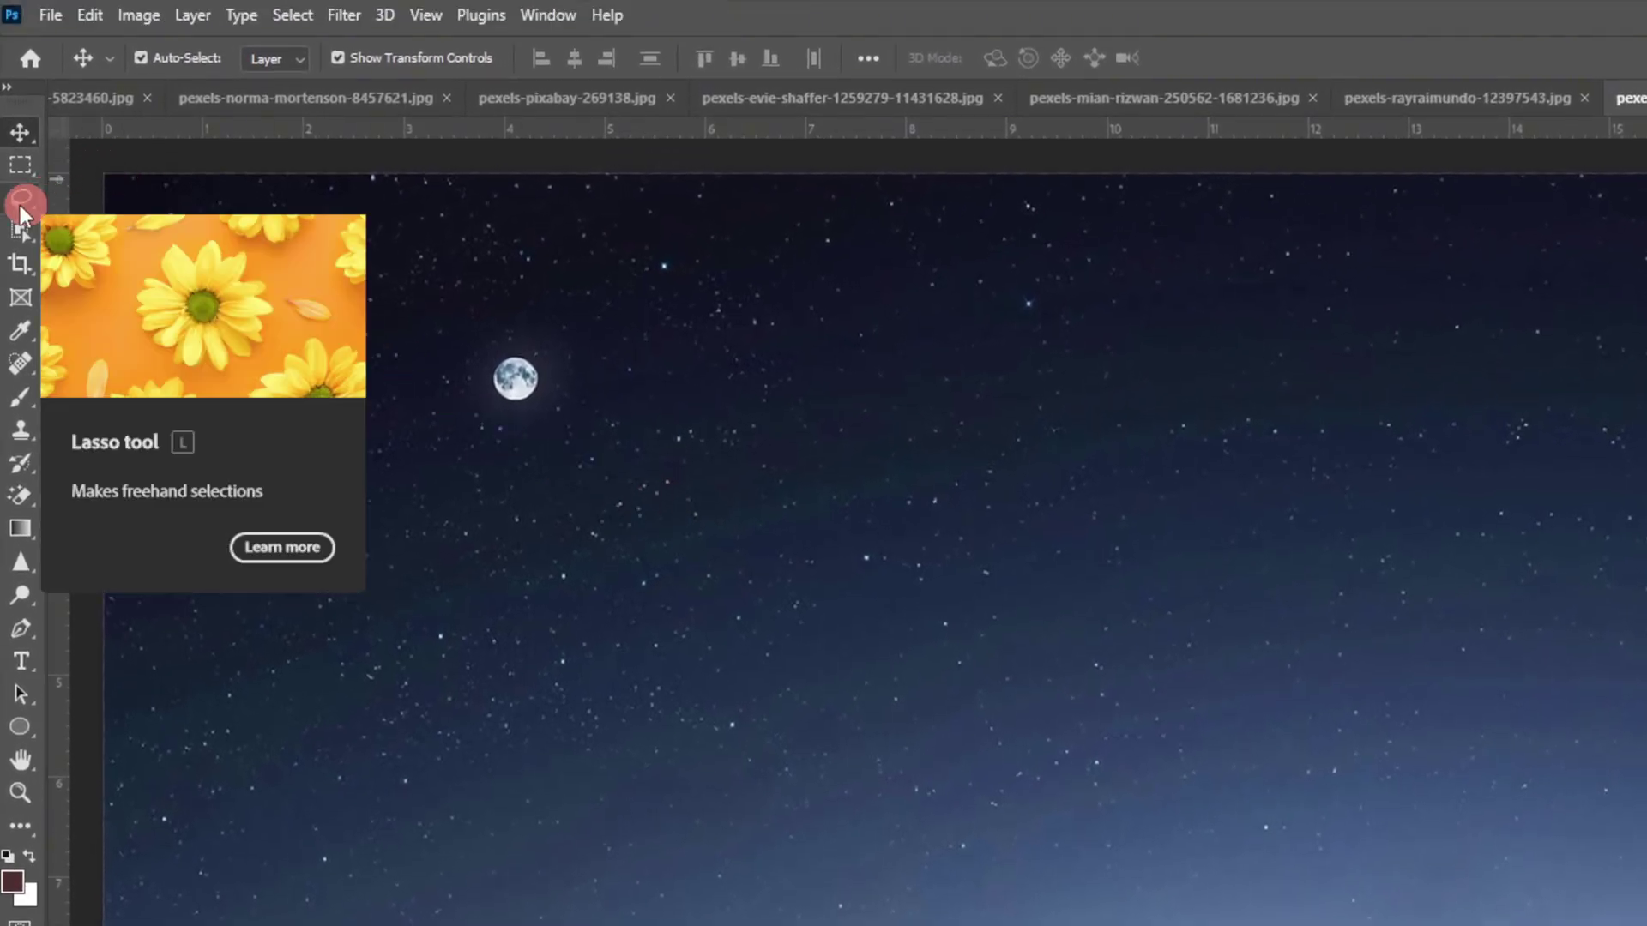
left_click(20, 202)
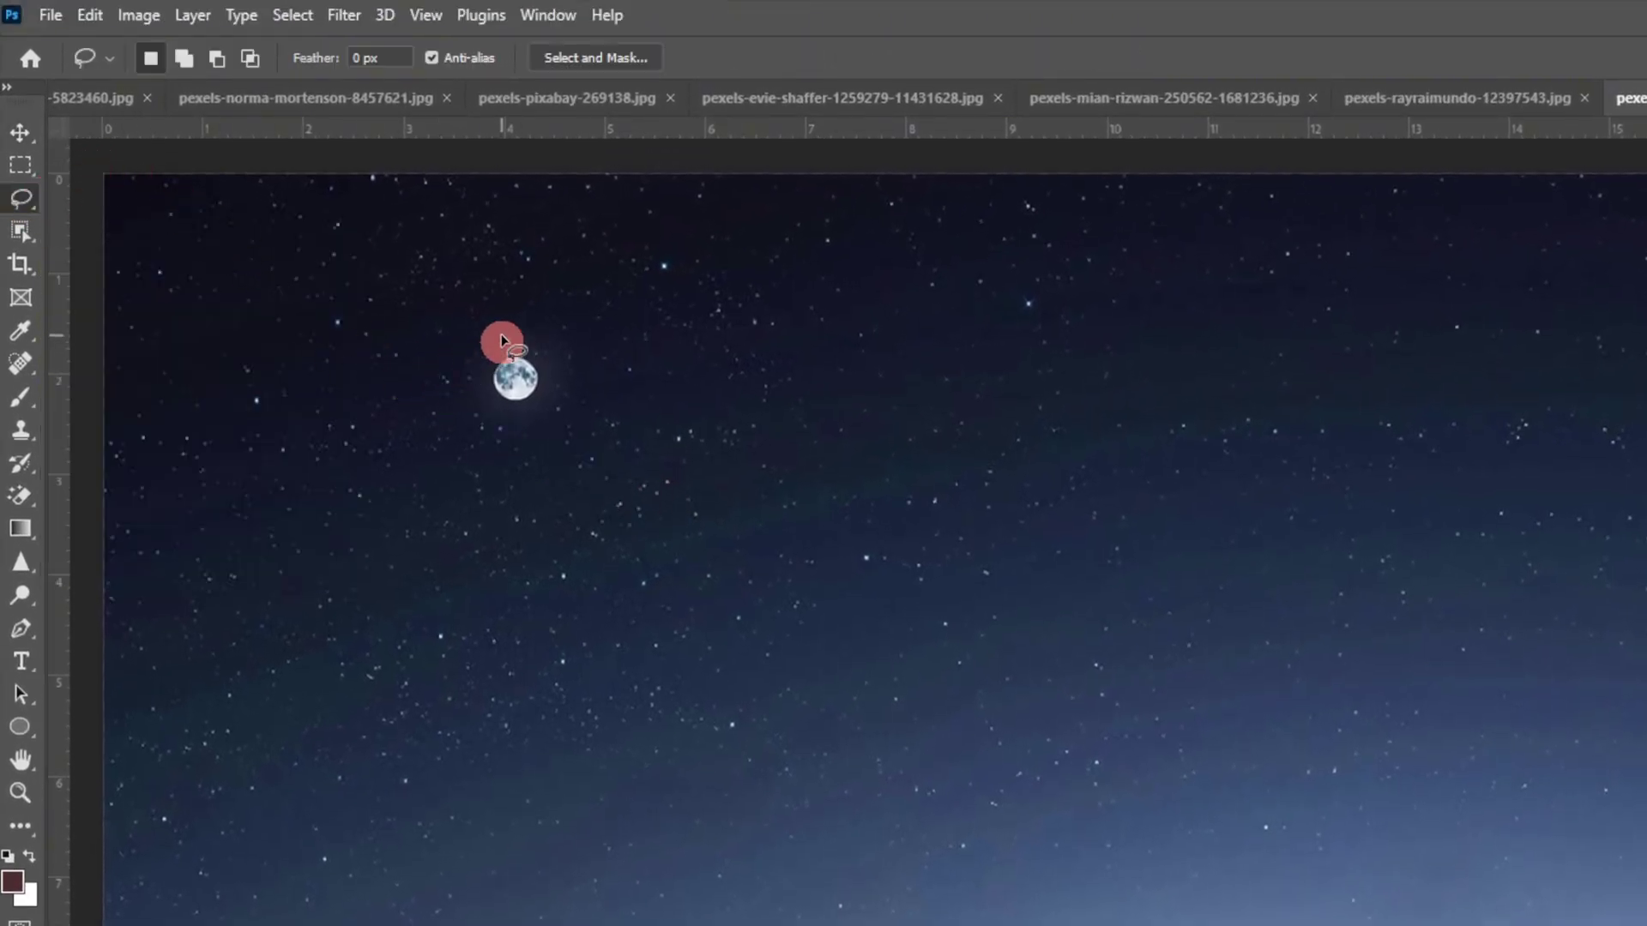
mouse_move(497, 330)
left_mouse_down()
mouse_move(464, 329)
mouse_move(456, 406)
mouse_move(514, 454)
mouse_move(580, 353)
left_mouse_up()
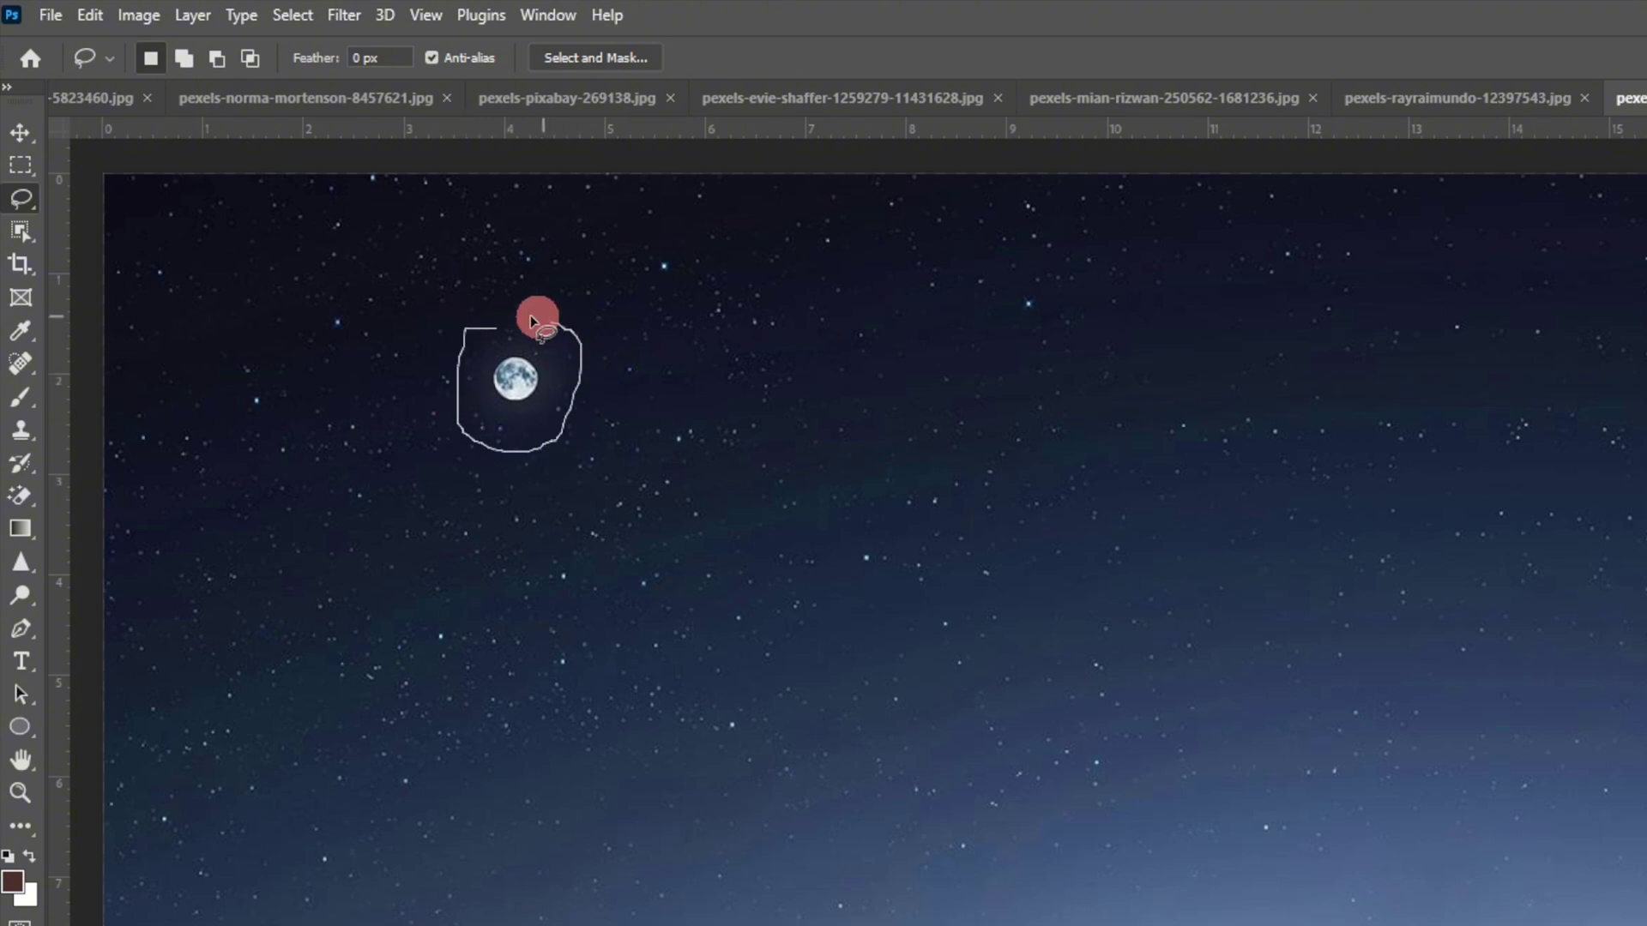
left_click_drag(498, 318, 499, 323)
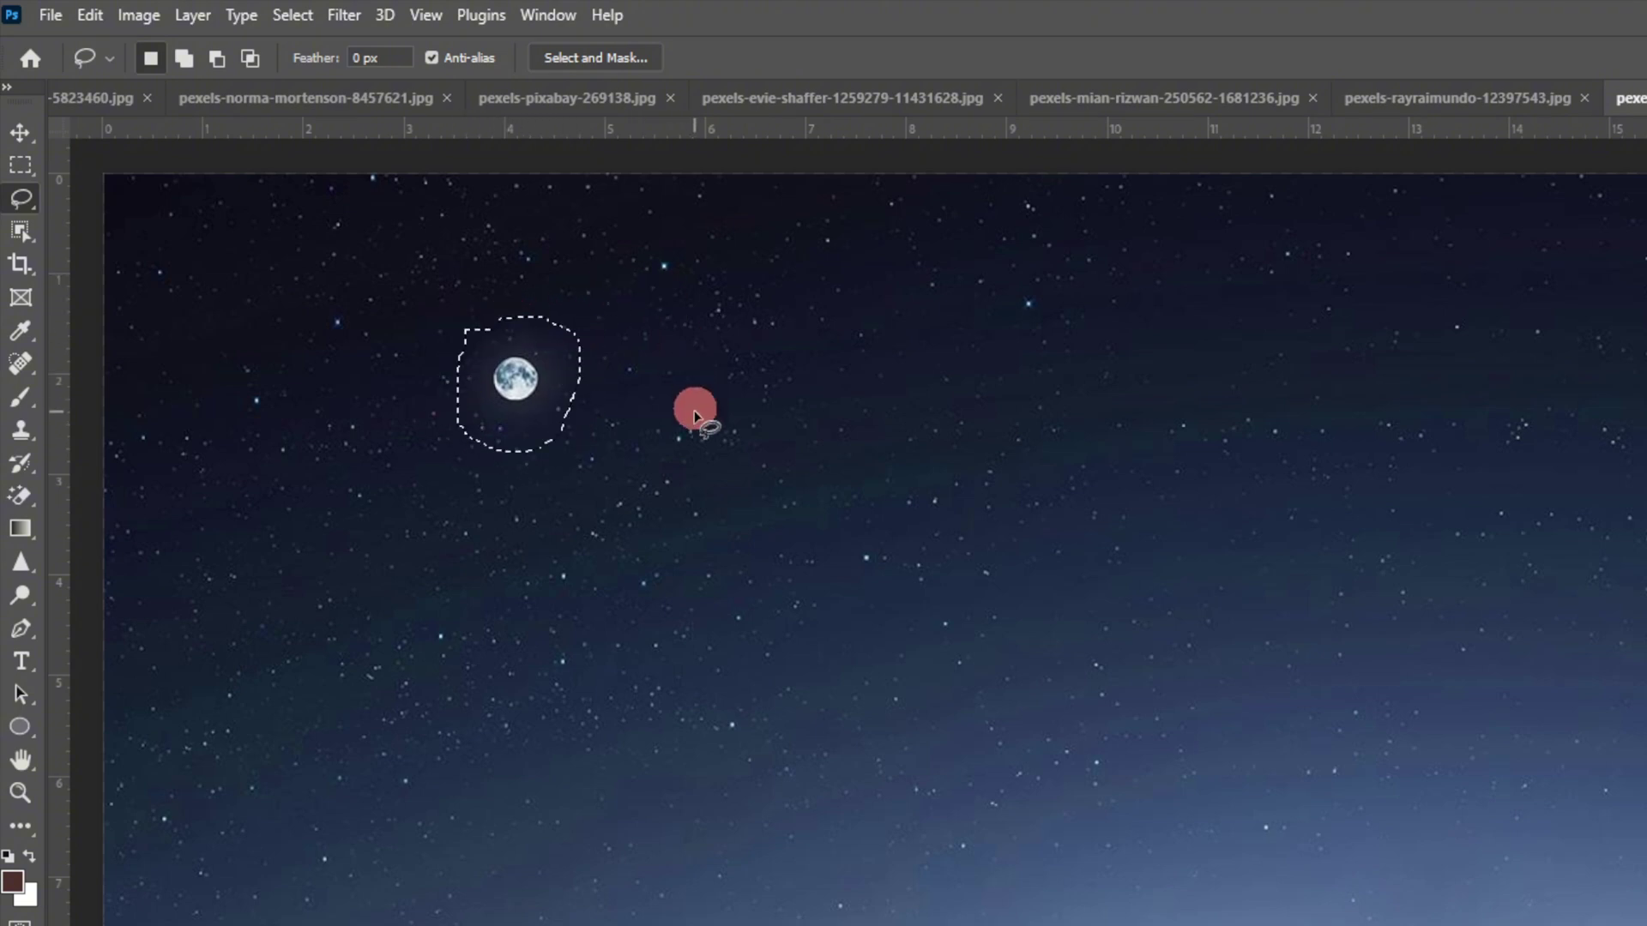
left_click(21, 134)
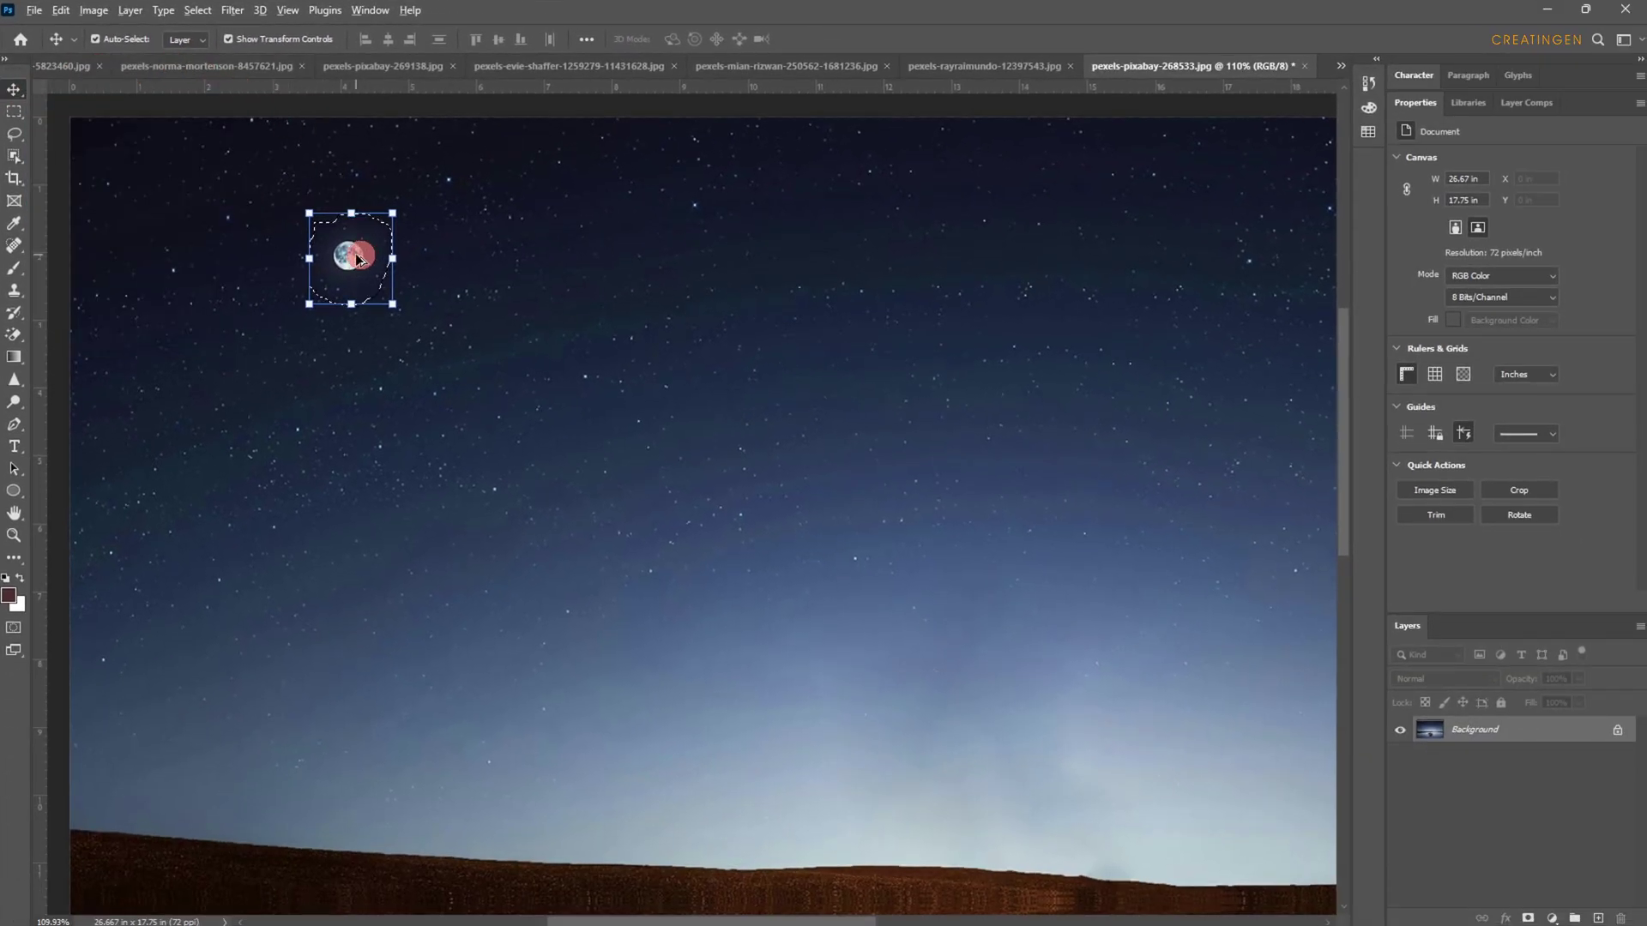
mouse_move(358, 267)
left_mouse_down()
mouse_move(446, 228)
mouse_move(812, 219)
mouse_move(1114, 182)
left_mouse_up()
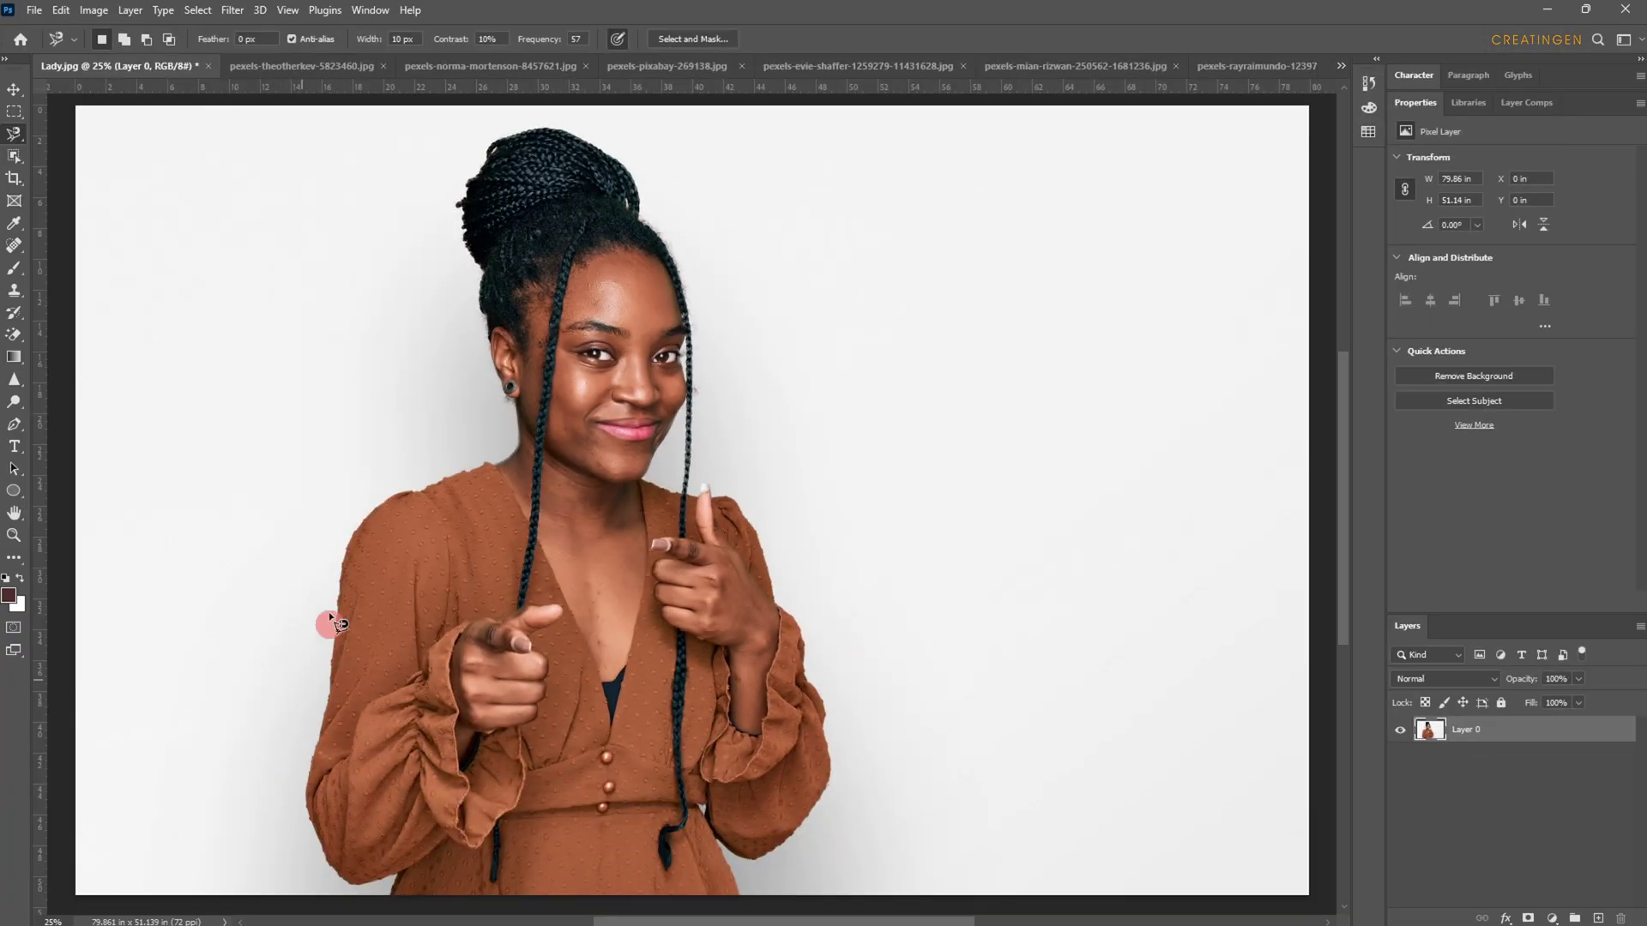
- Trace the woman's outline in Lady.jpg with the Magnetic Lasso Tool and close it into a selection along the photo's lower edge
left_click(14, 88)
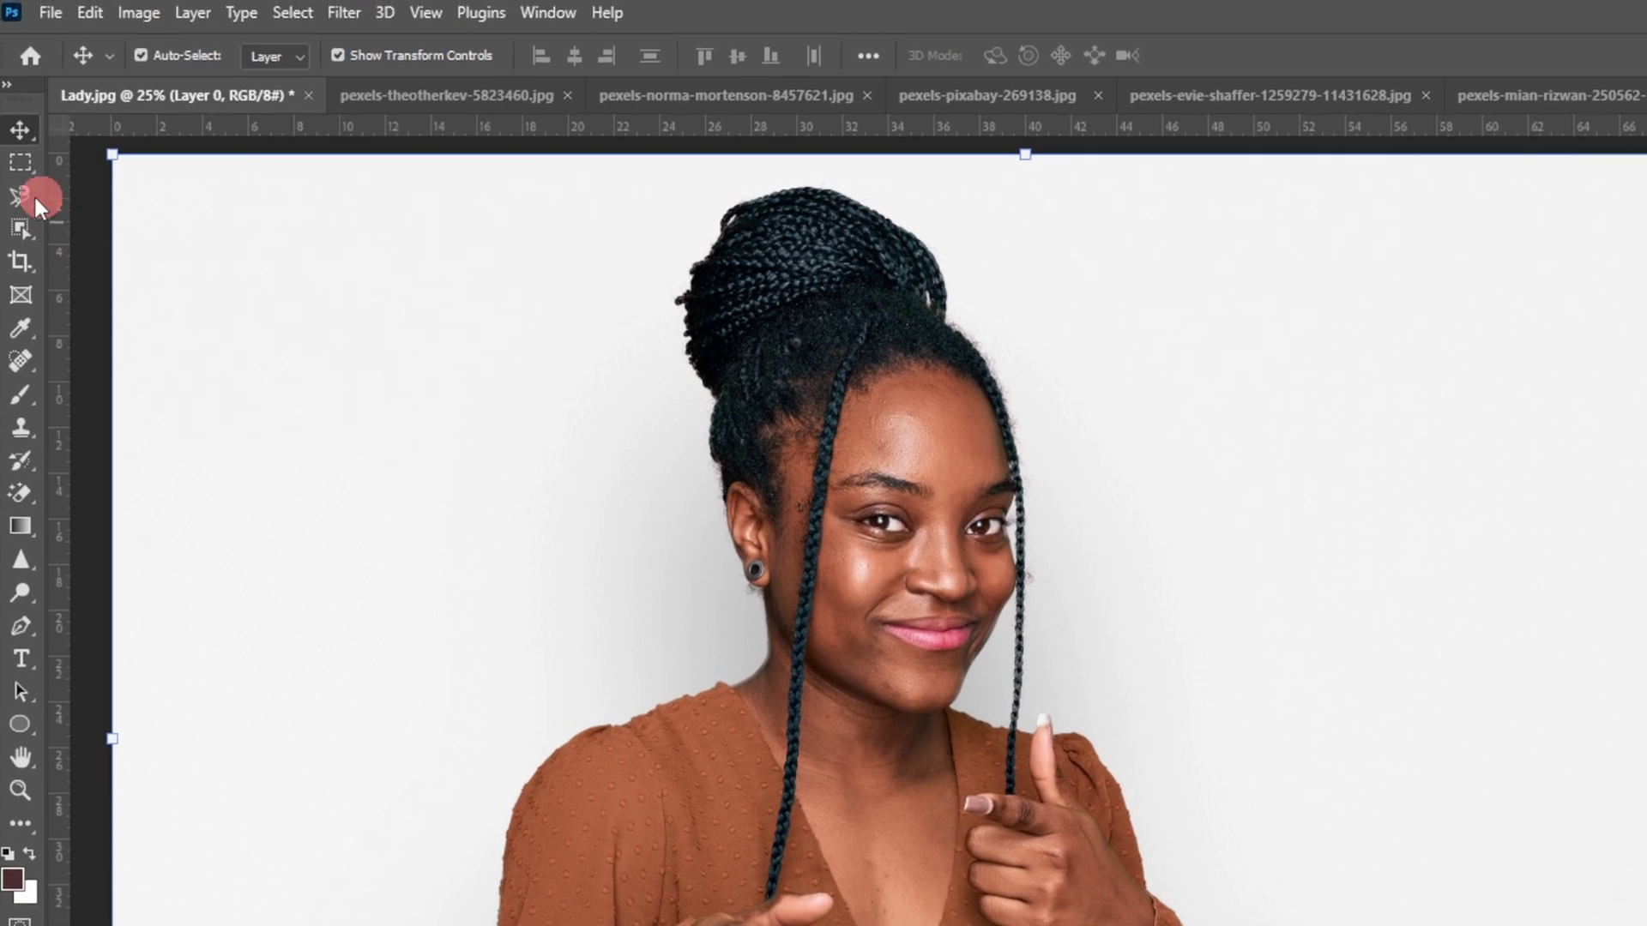
left_click(22, 200)
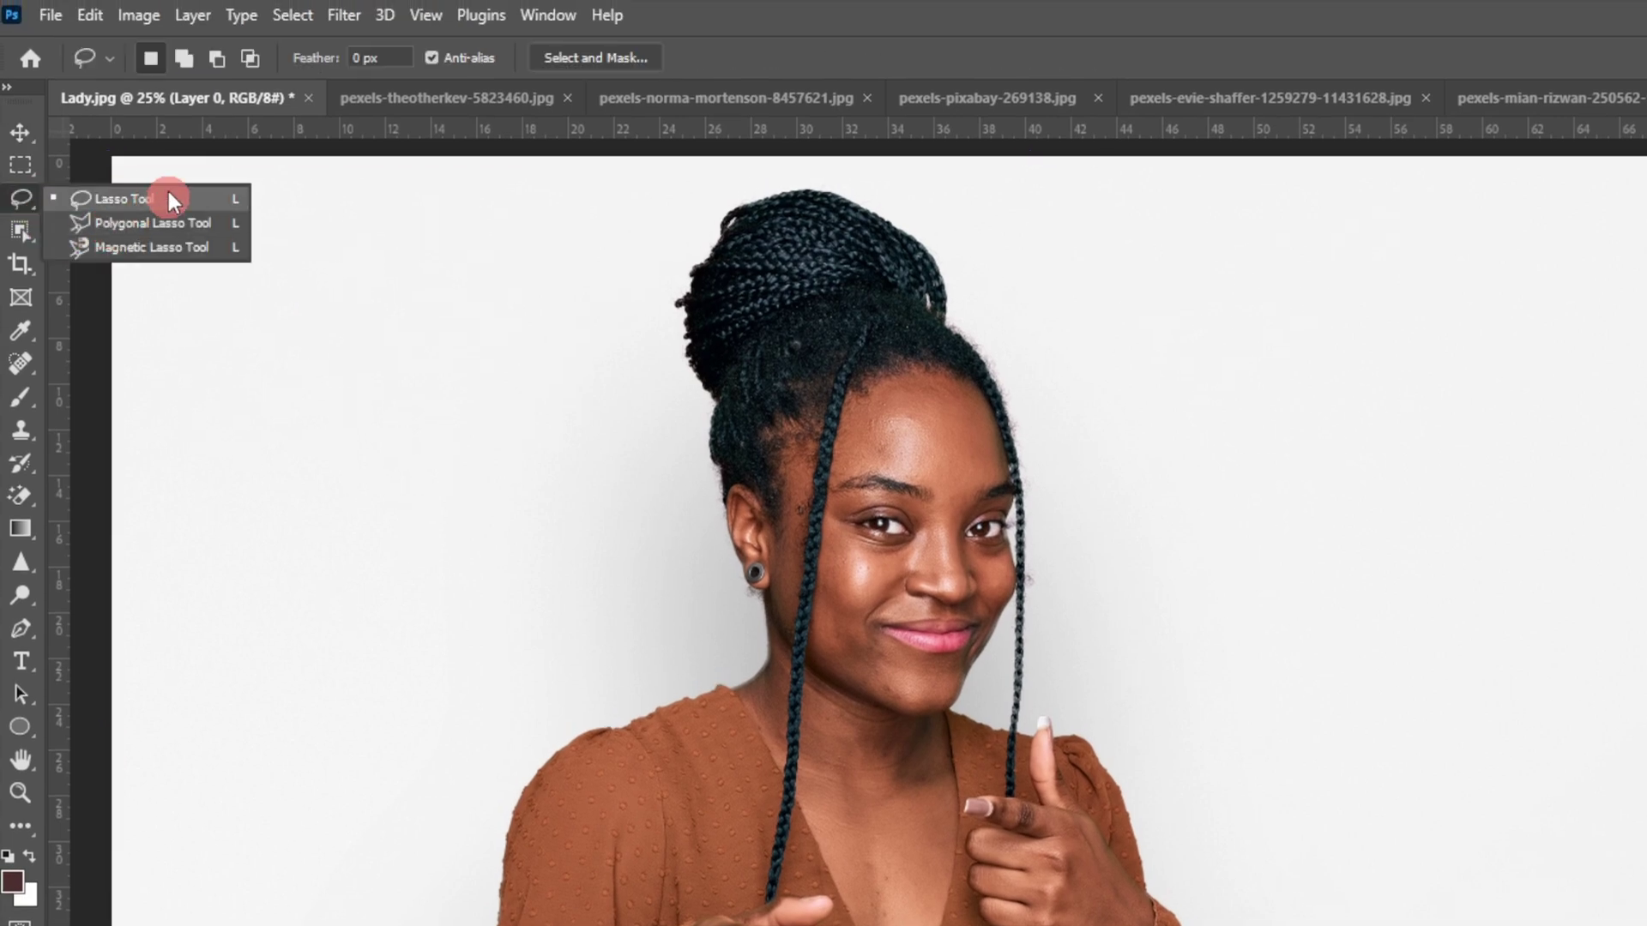
left_click(156, 247)
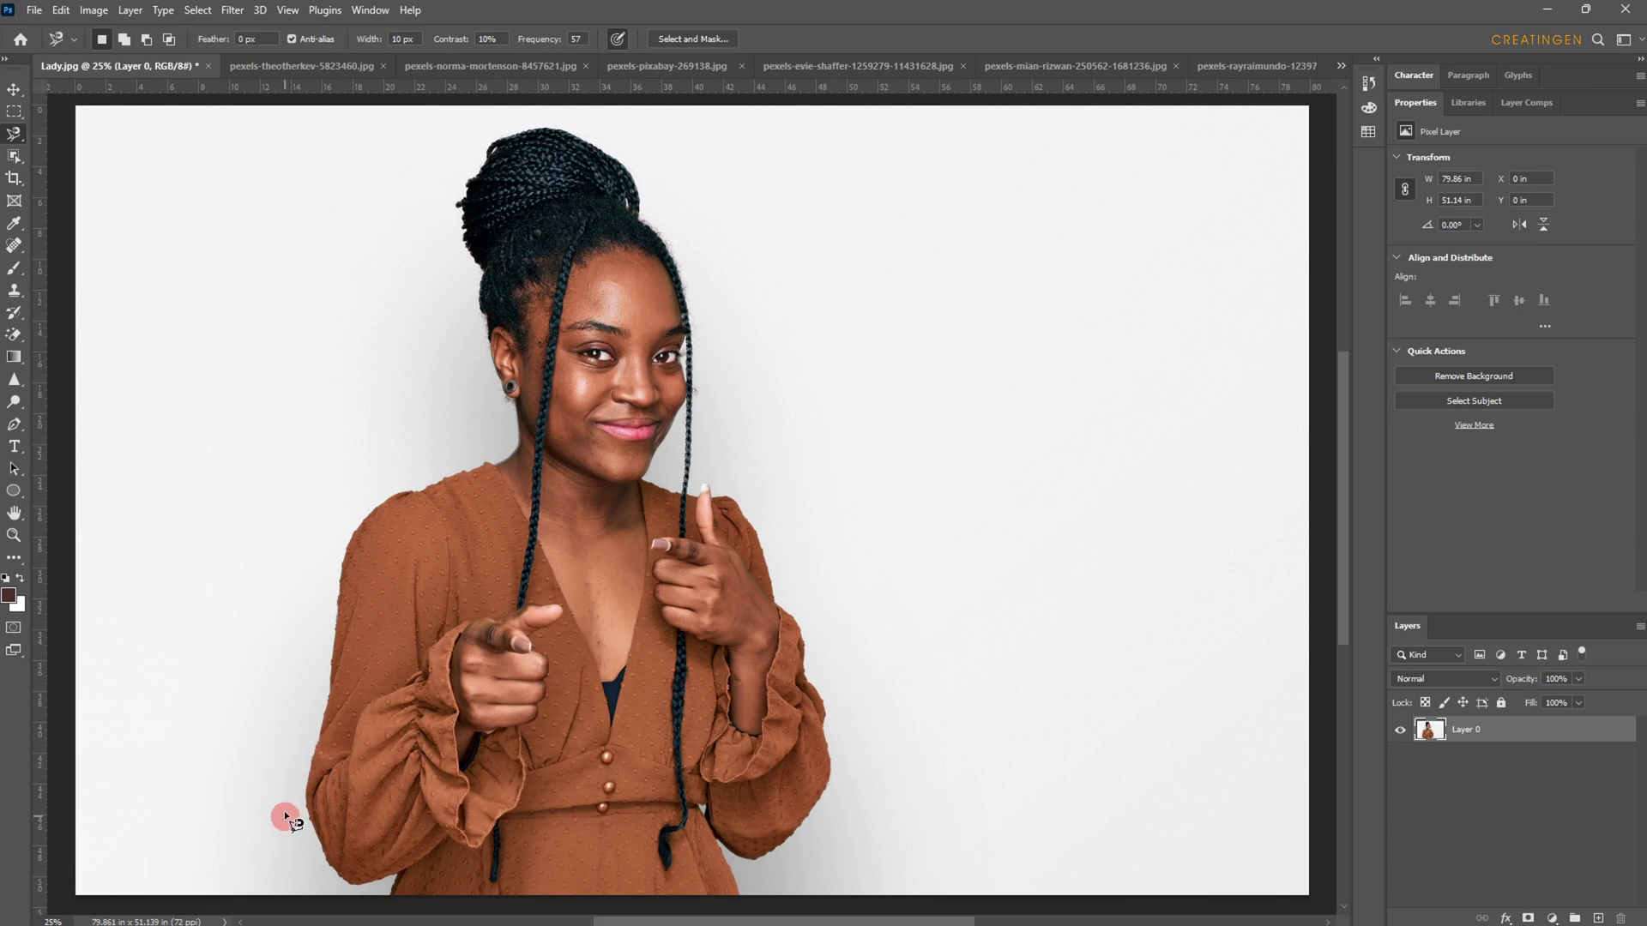
scroll(288, 819, "down", 1)
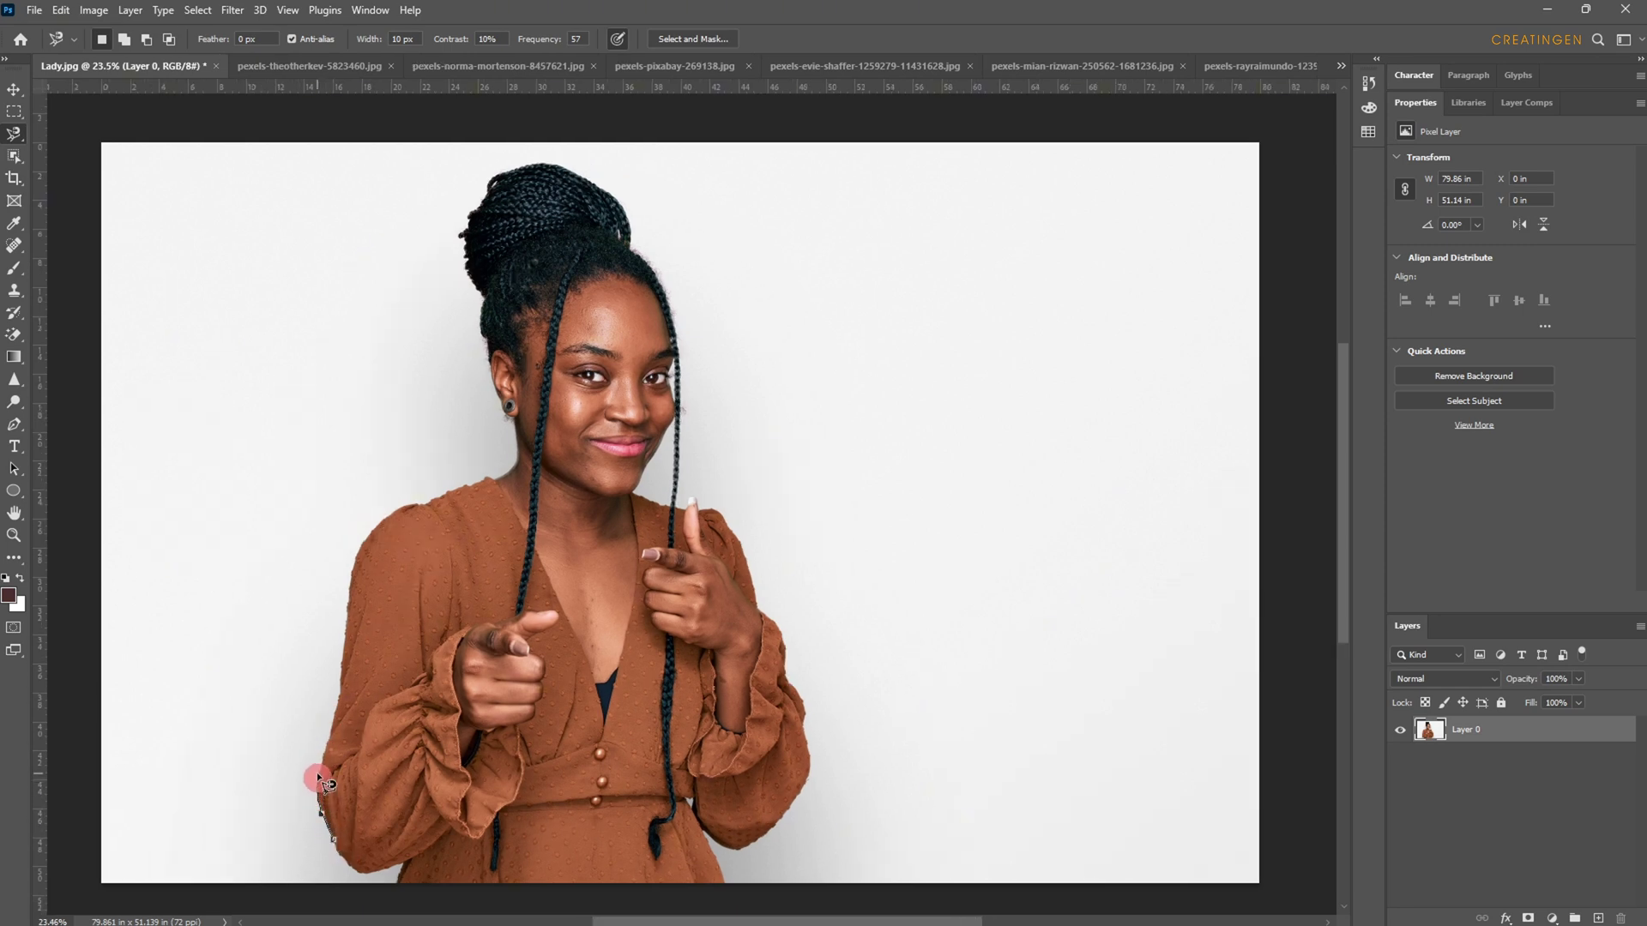
left_click_drag(340, 637, 342, 580)
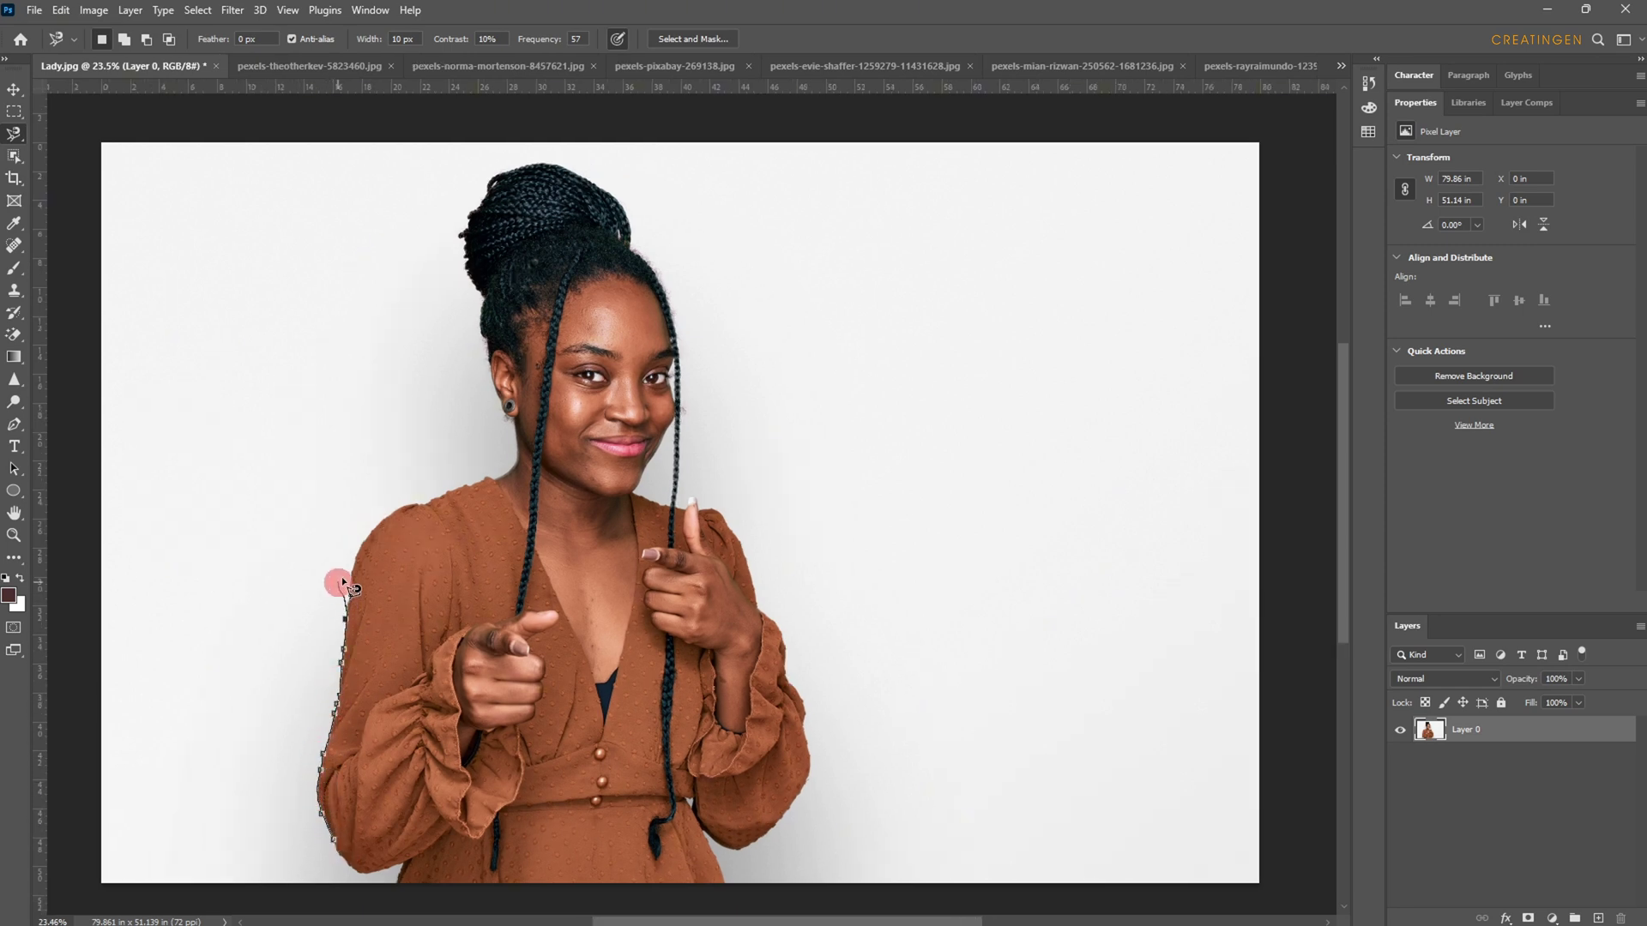
left_click_drag(393, 512, 418, 493)
mouse_move(521, 438)
left_mouse_down()
mouse_move(460, 250)
mouse_move(472, 203)
mouse_move(504, 169)
mouse_move(561, 162)
mouse_move(624, 219)
left_mouse_up()
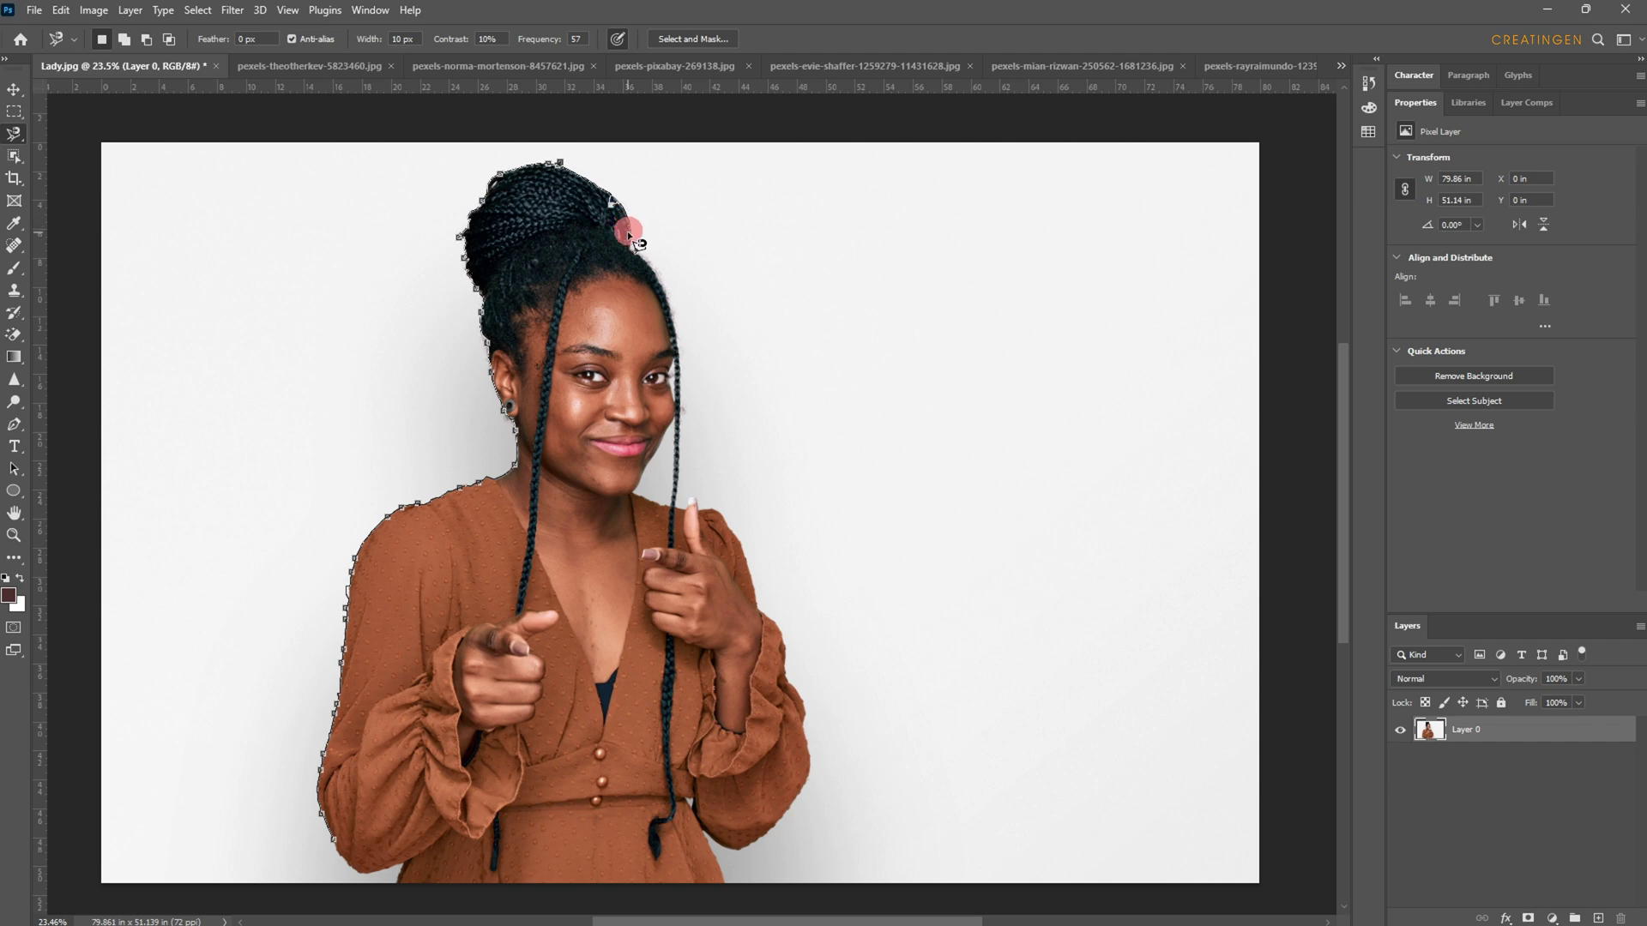
left_click_drag(664, 280, 677, 326)
left_click_drag(697, 502, 738, 547)
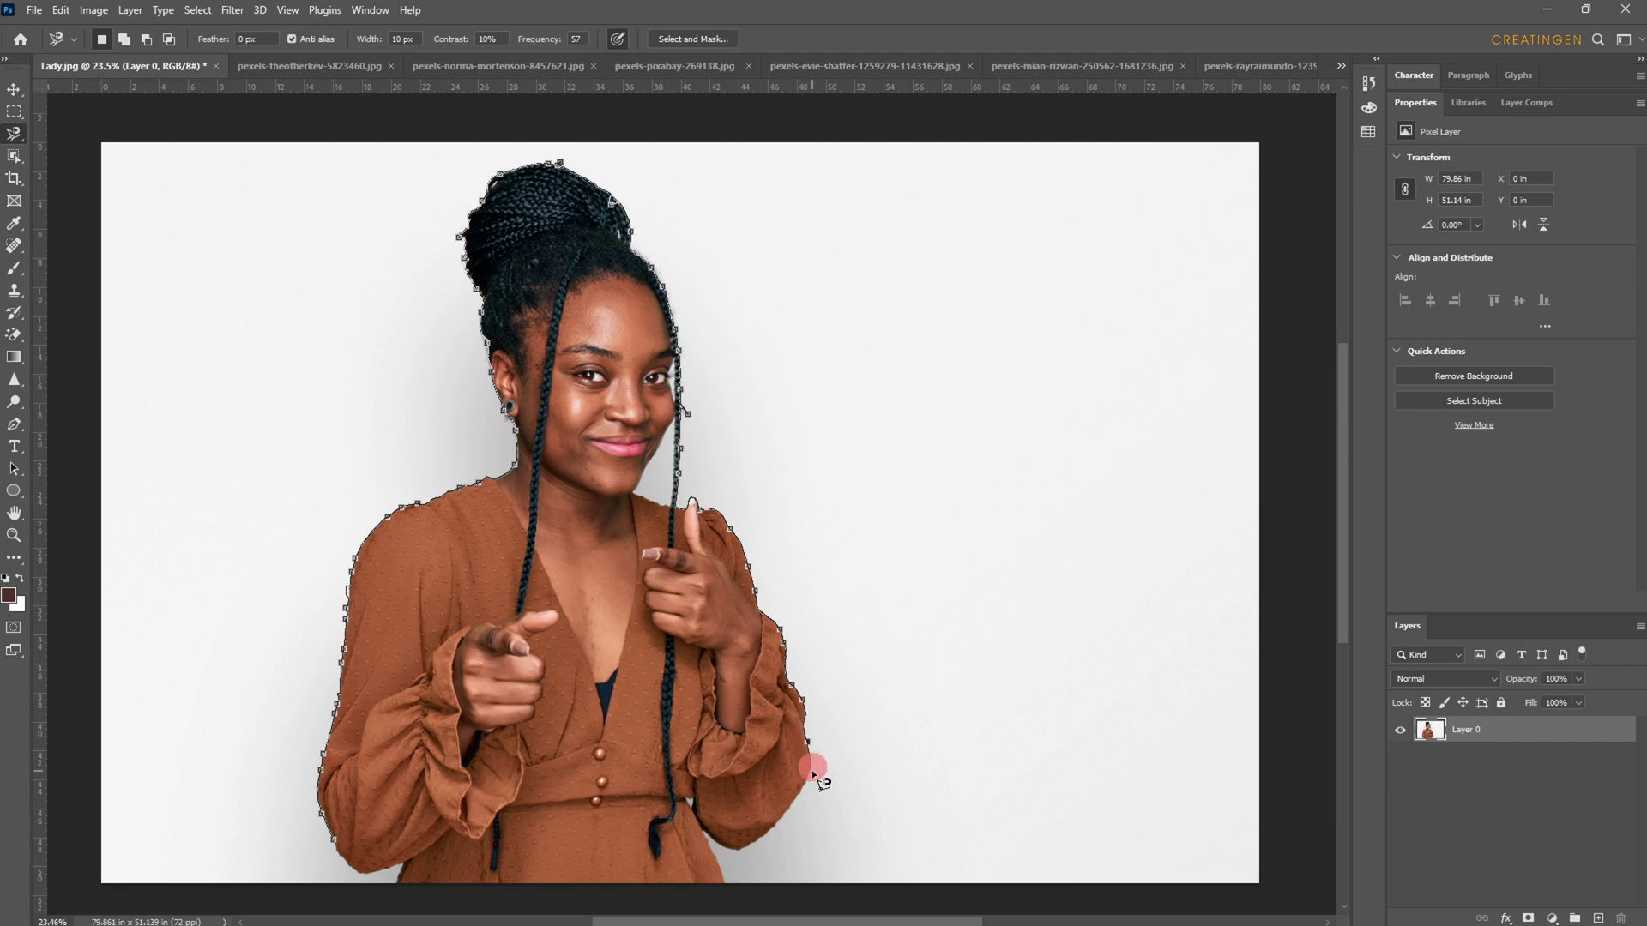
mouse_move(812, 801)
left_mouse_down()
mouse_move(761, 852)
mouse_move(714, 847)
mouse_move(725, 893)
mouse_move(692, 911)
mouse_move(646, 910)
mouse_move(726, 882)
mouse_move(687, 908)
mouse_move(400, 903)
mouse_move(413, 883)
mouse_move(398, 868)
mouse_move(370, 884)
mouse_move(334, 845)
left_mouse_up()
double_click(334, 844)
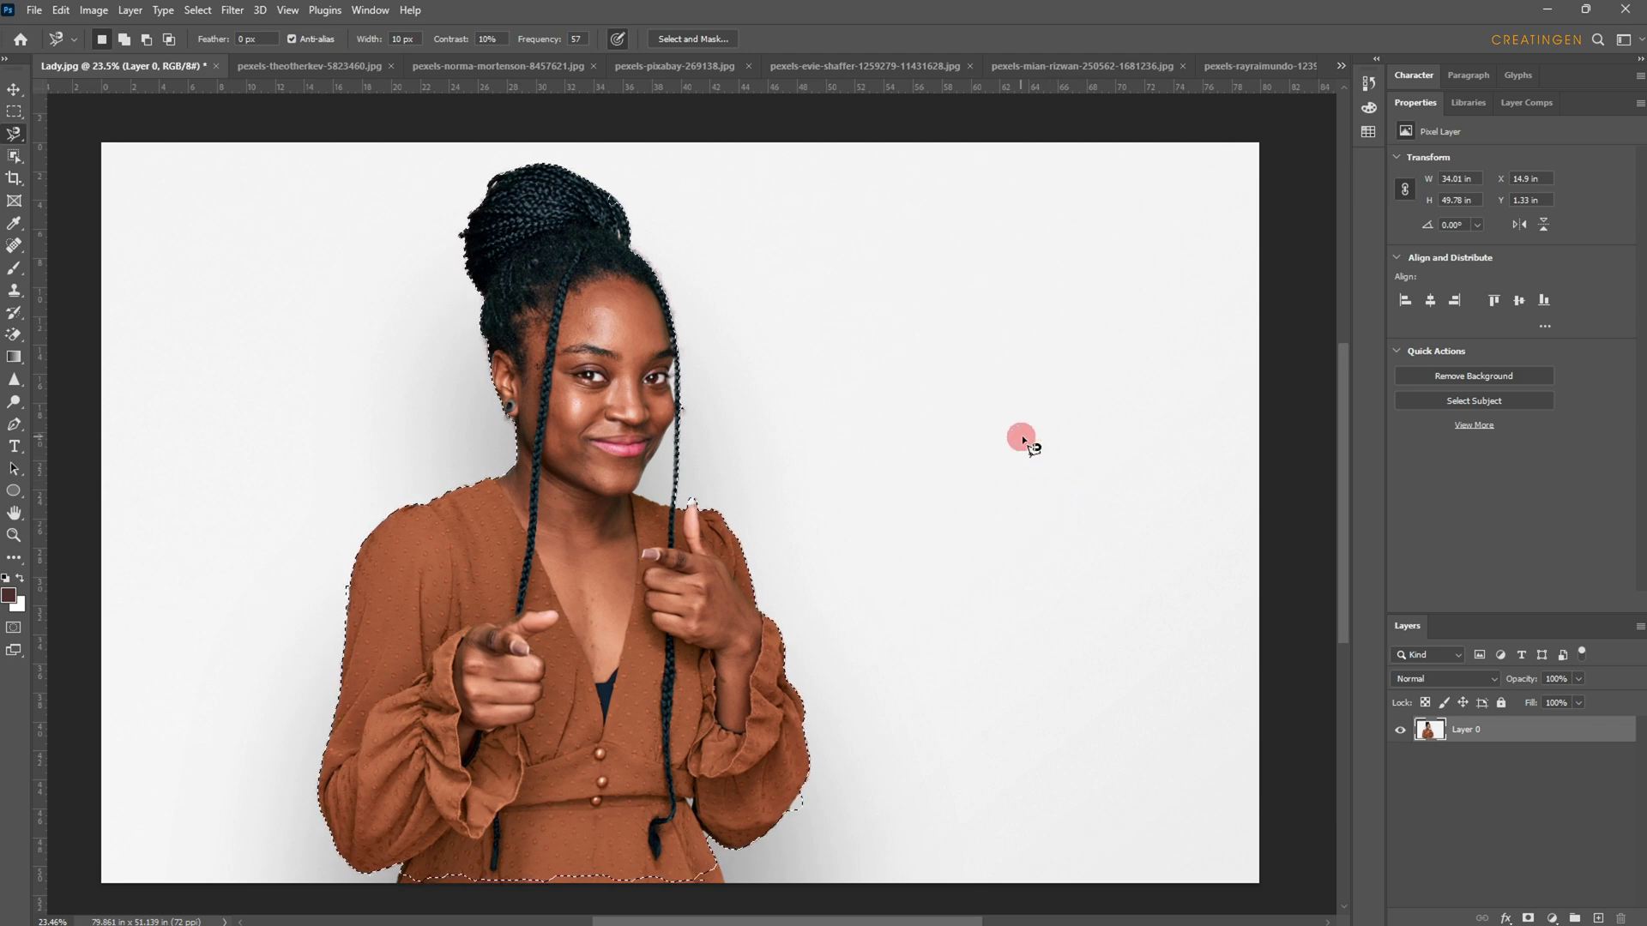
- Invert the selection around the woman and delete the light background
key("alt")
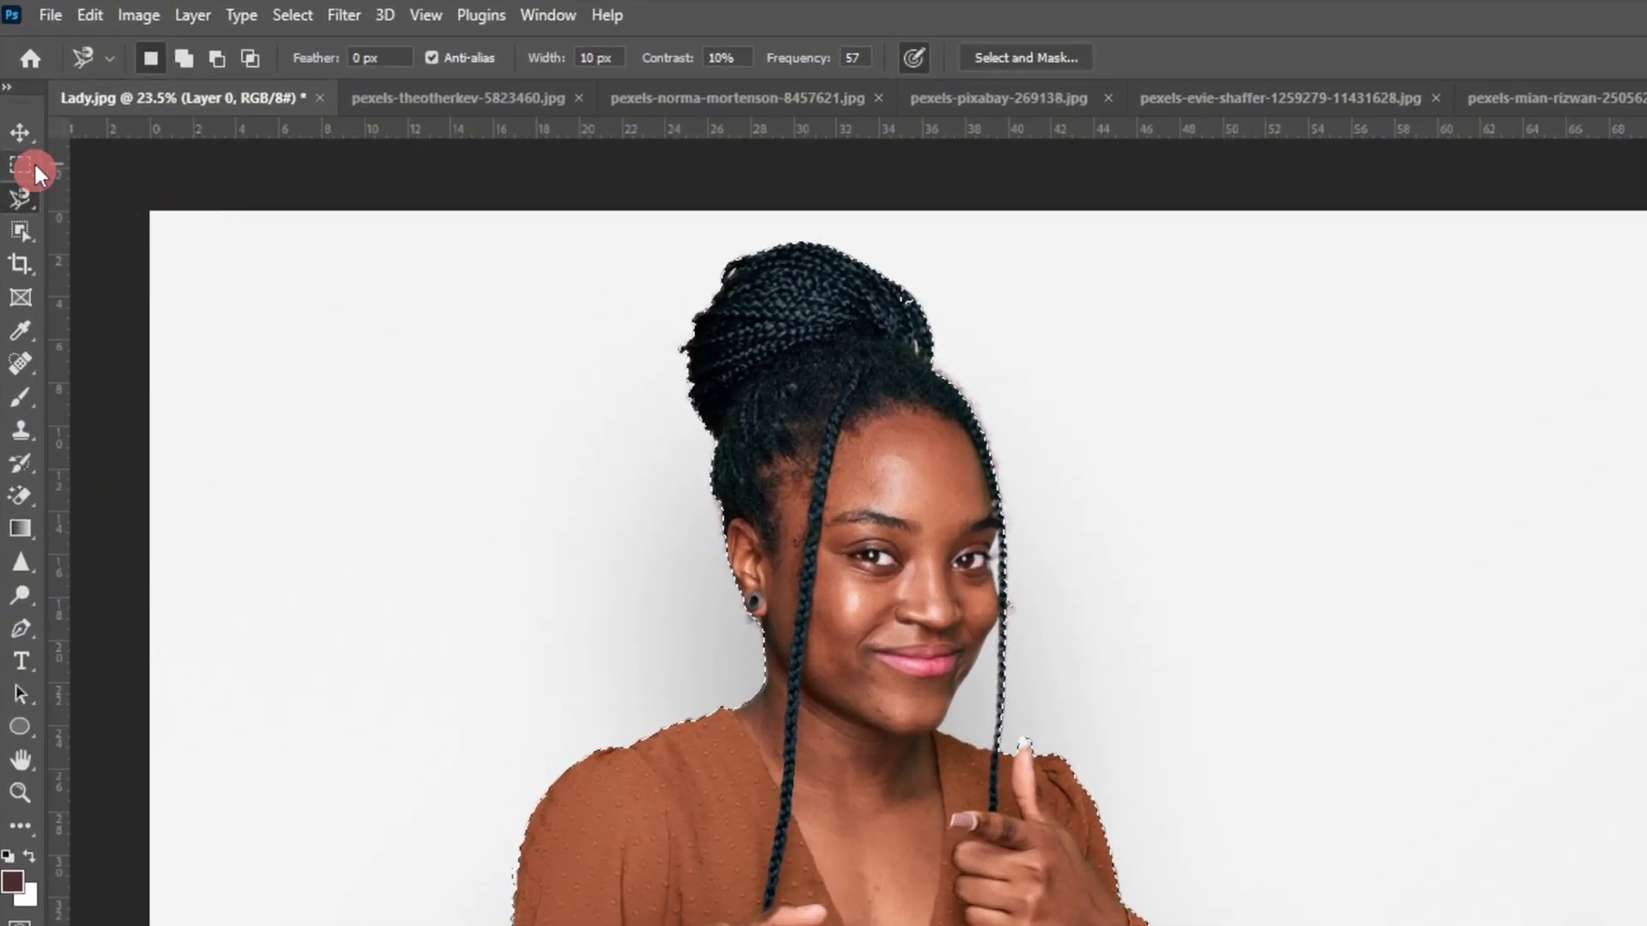
left_click(32, 163)
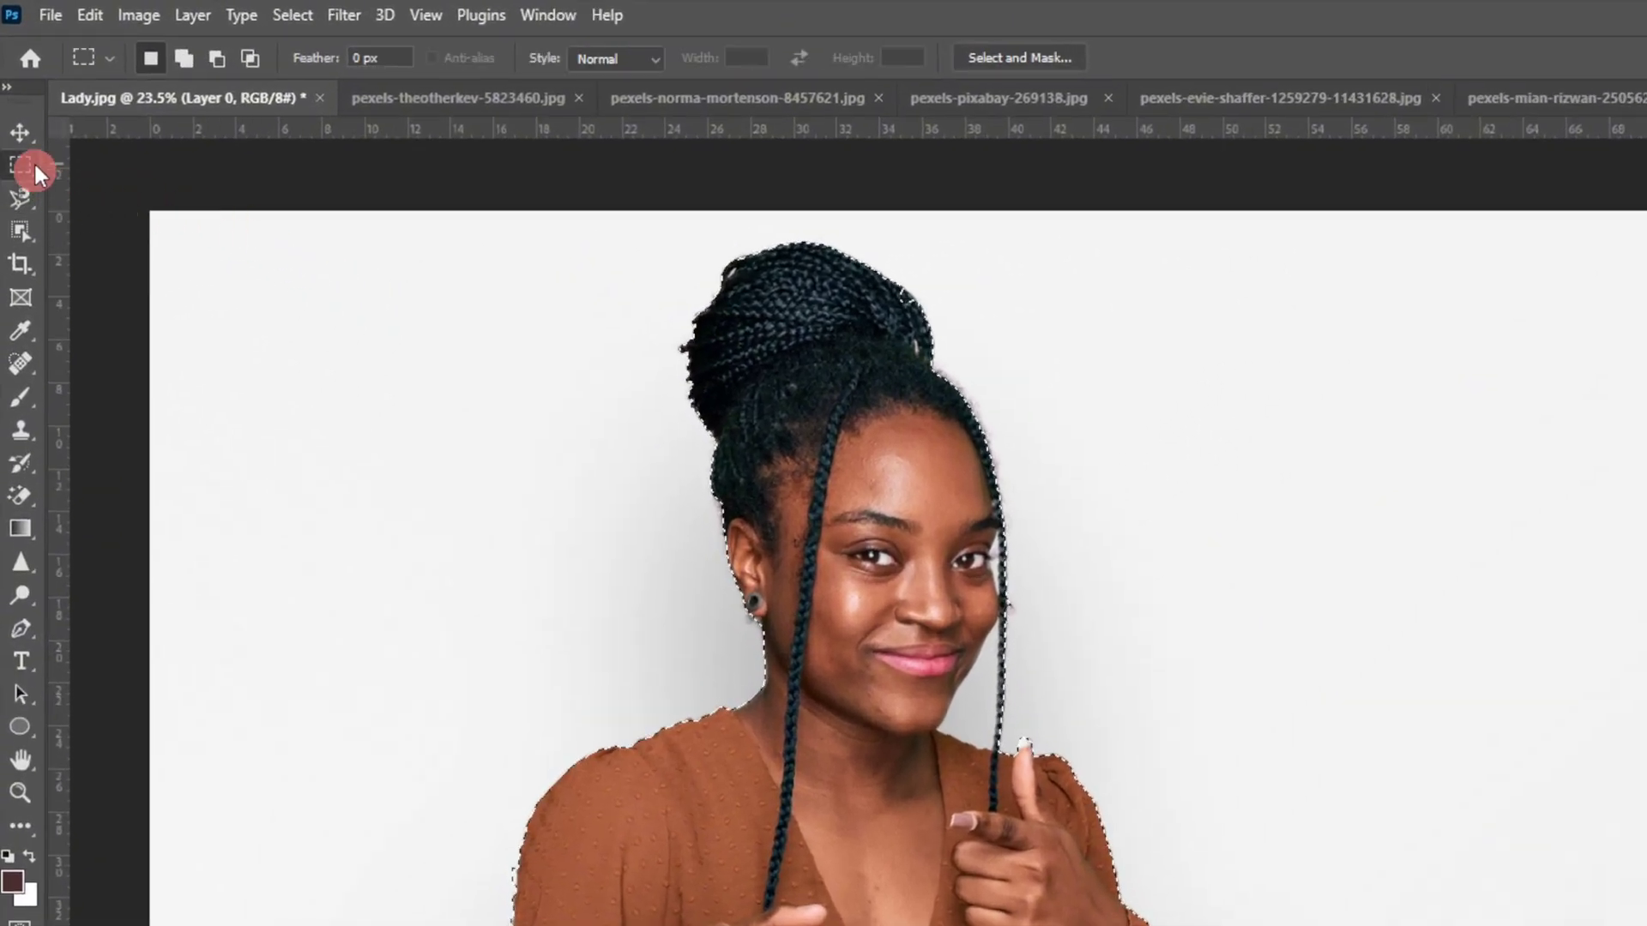
right_click(1334, 547)
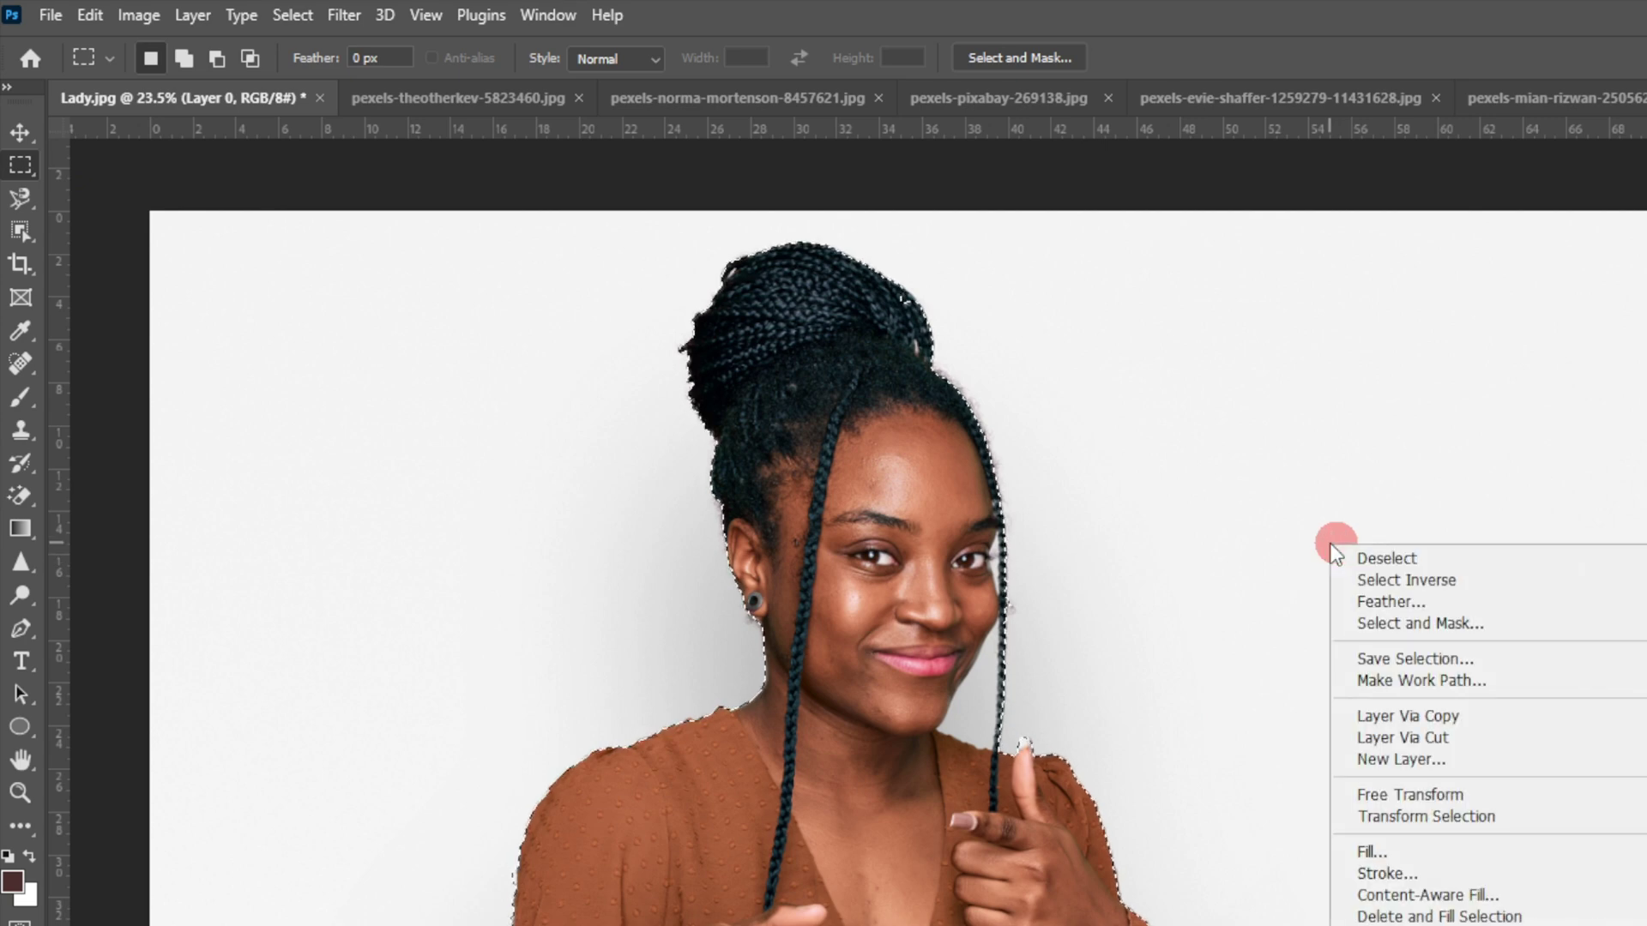
left_click(1372, 580)
key("Delete")
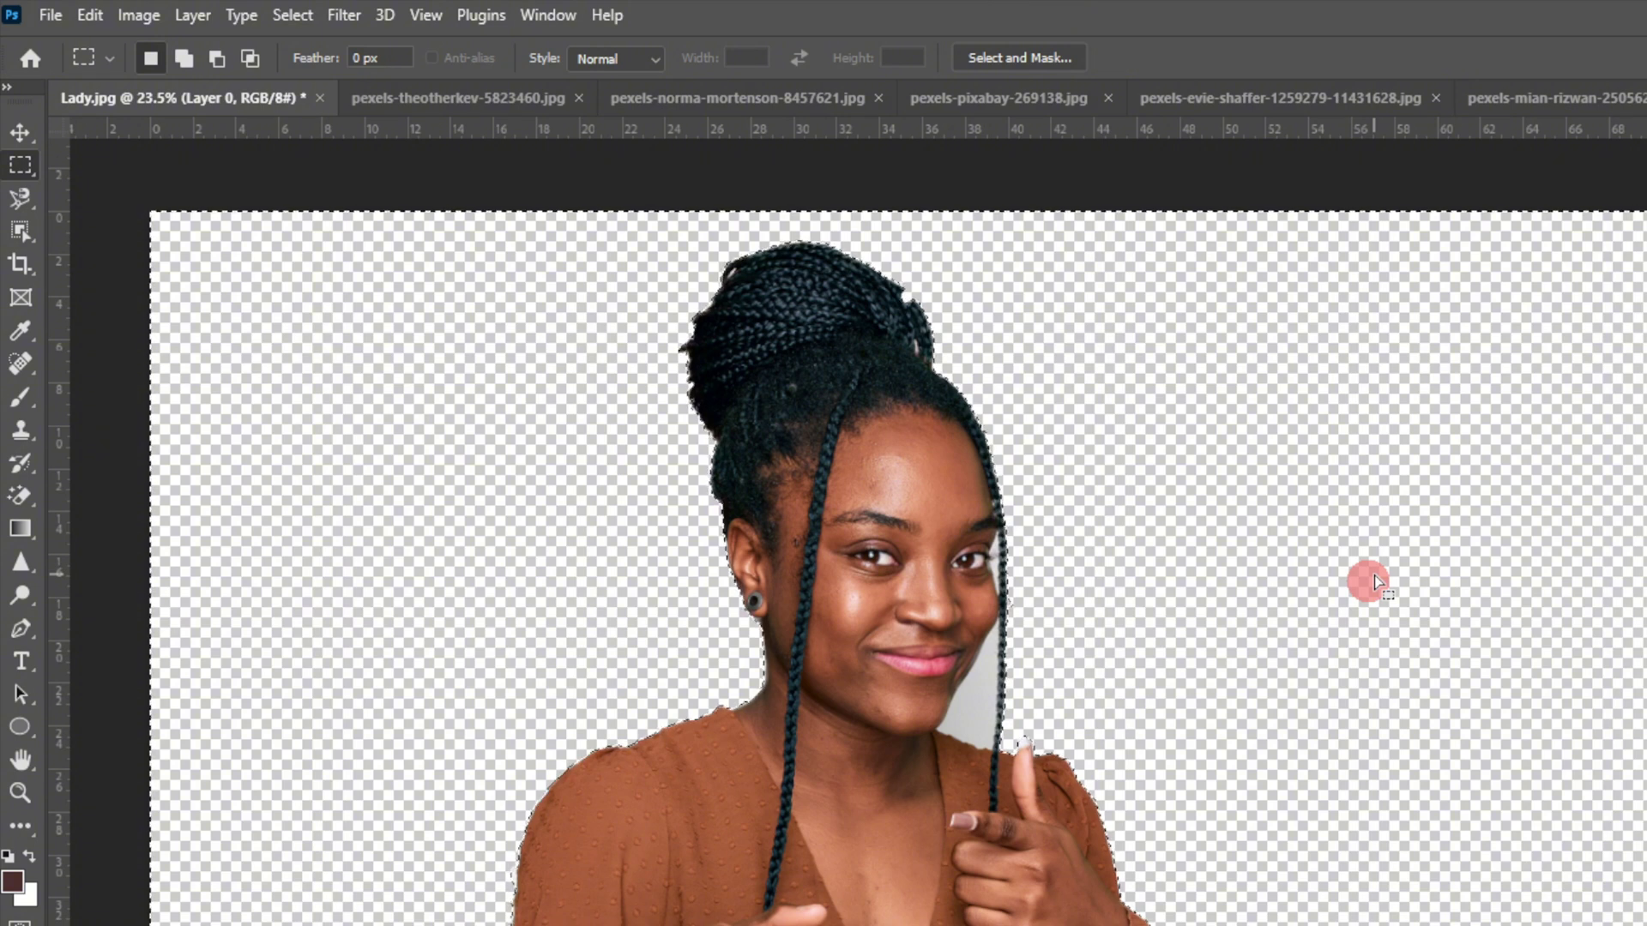
key("ctrl+d")
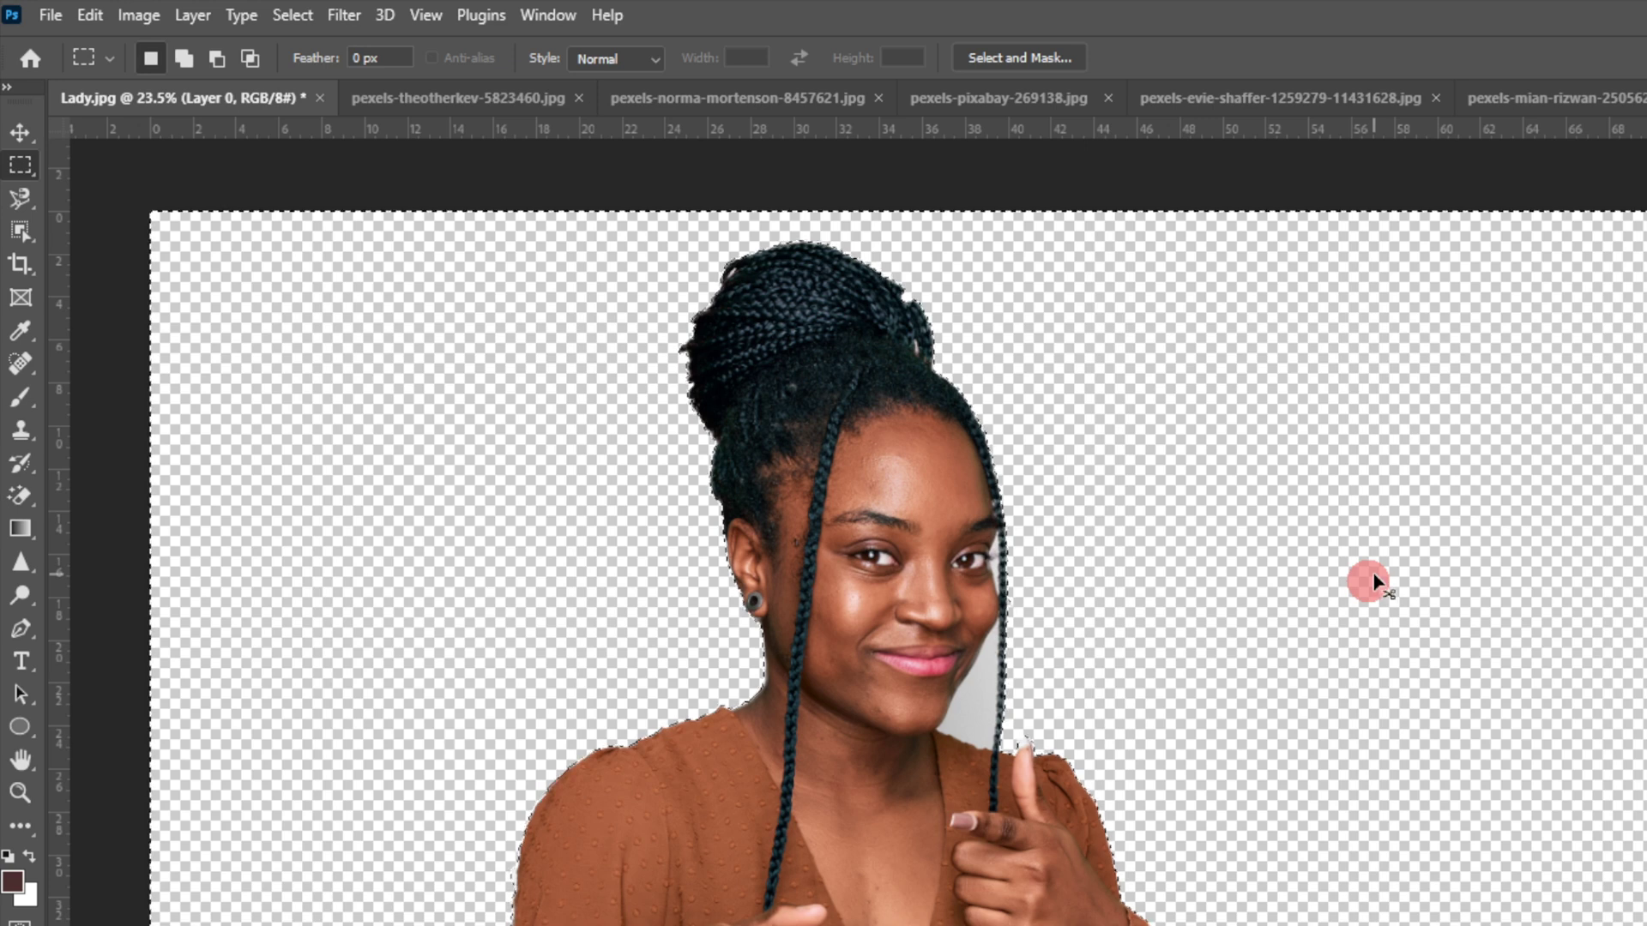
key("ctrl+z")
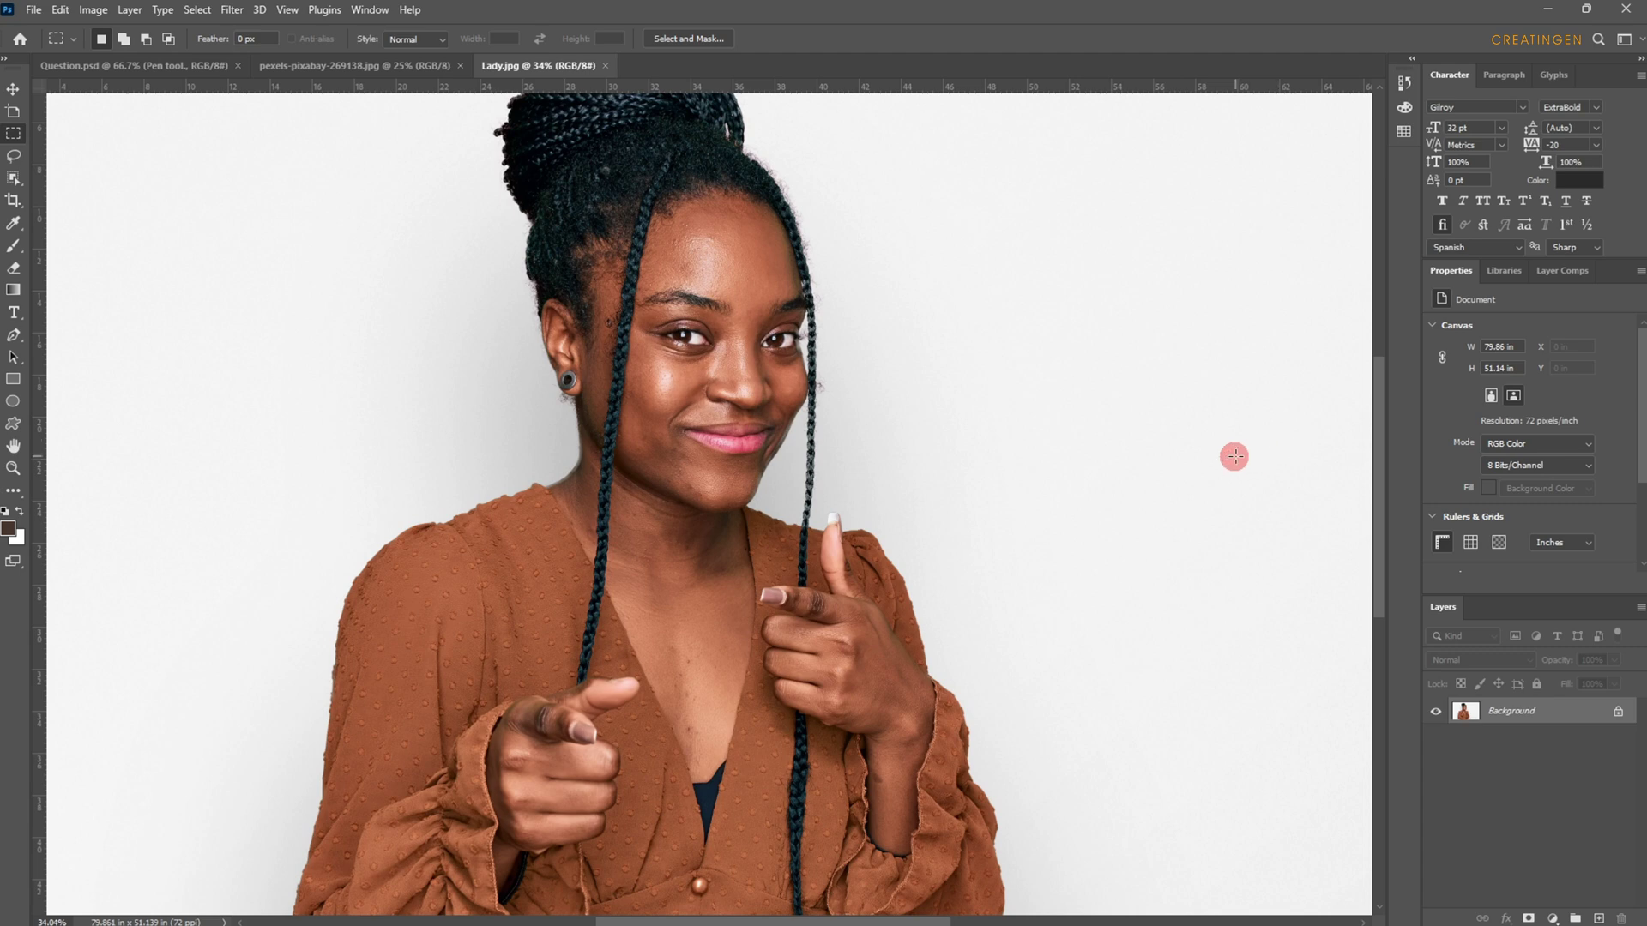
- Select the woman with the Object Selection tool in Rectangle mode, enclosing her whole figure from hair bun to waist
scroll(1234, 457, "down", 2)
left_click_drag(1249, 434, 1149, 430)
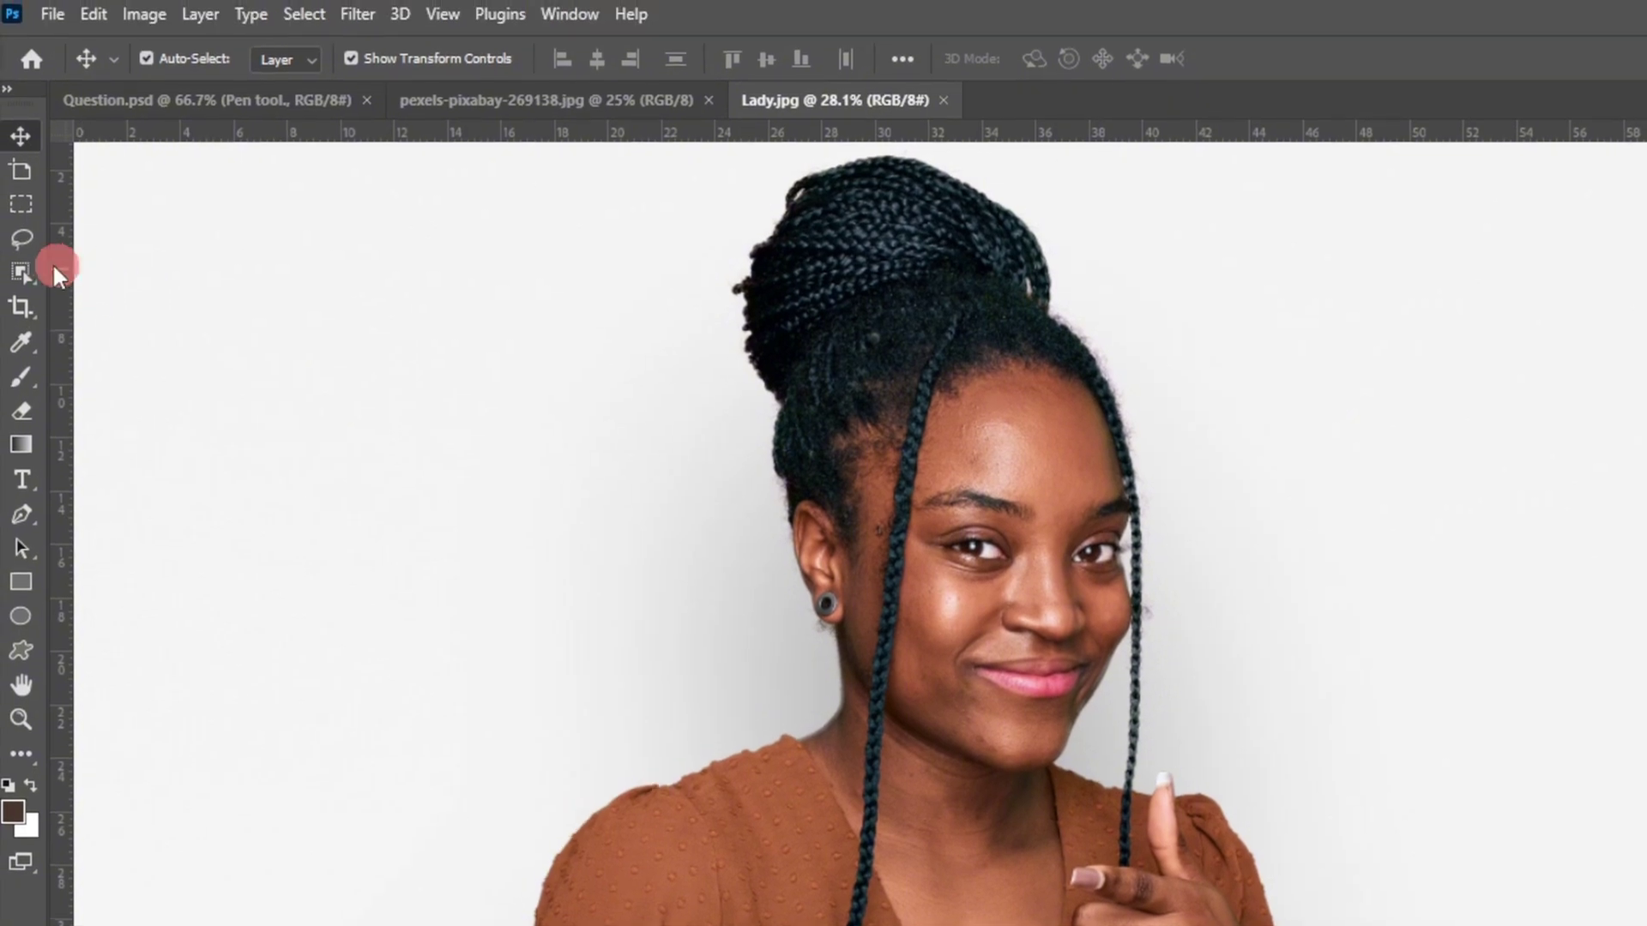
left_click(19, 270)
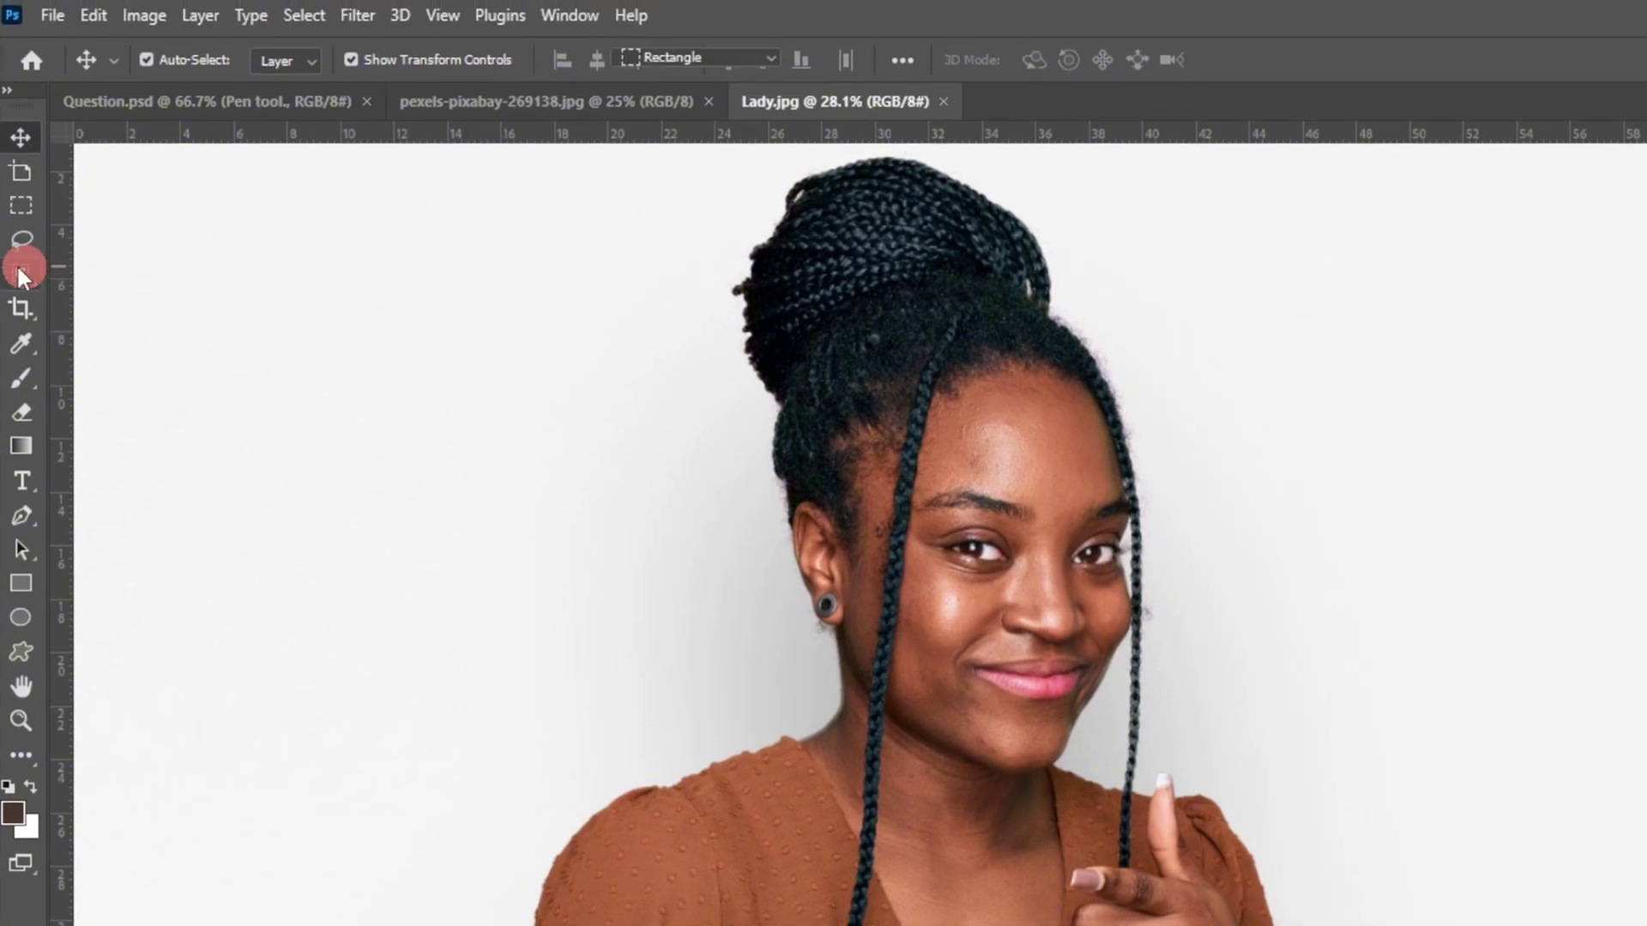
left_click_drag(17, 264, 71, 271)
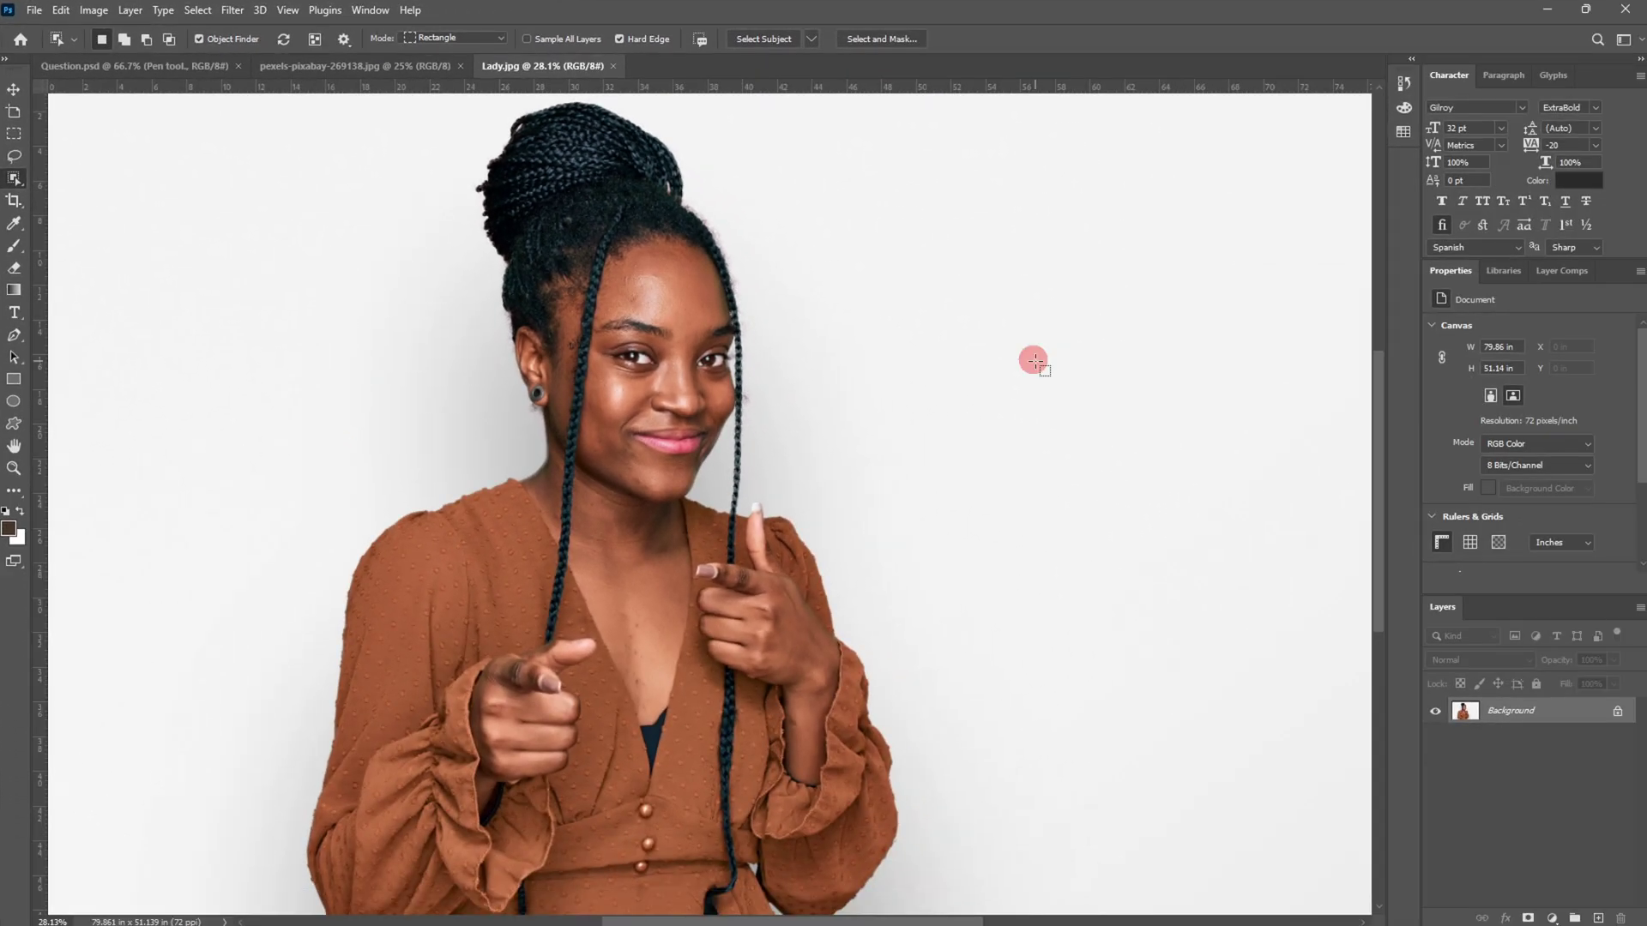
scroll(1012, 361, "down", 2)
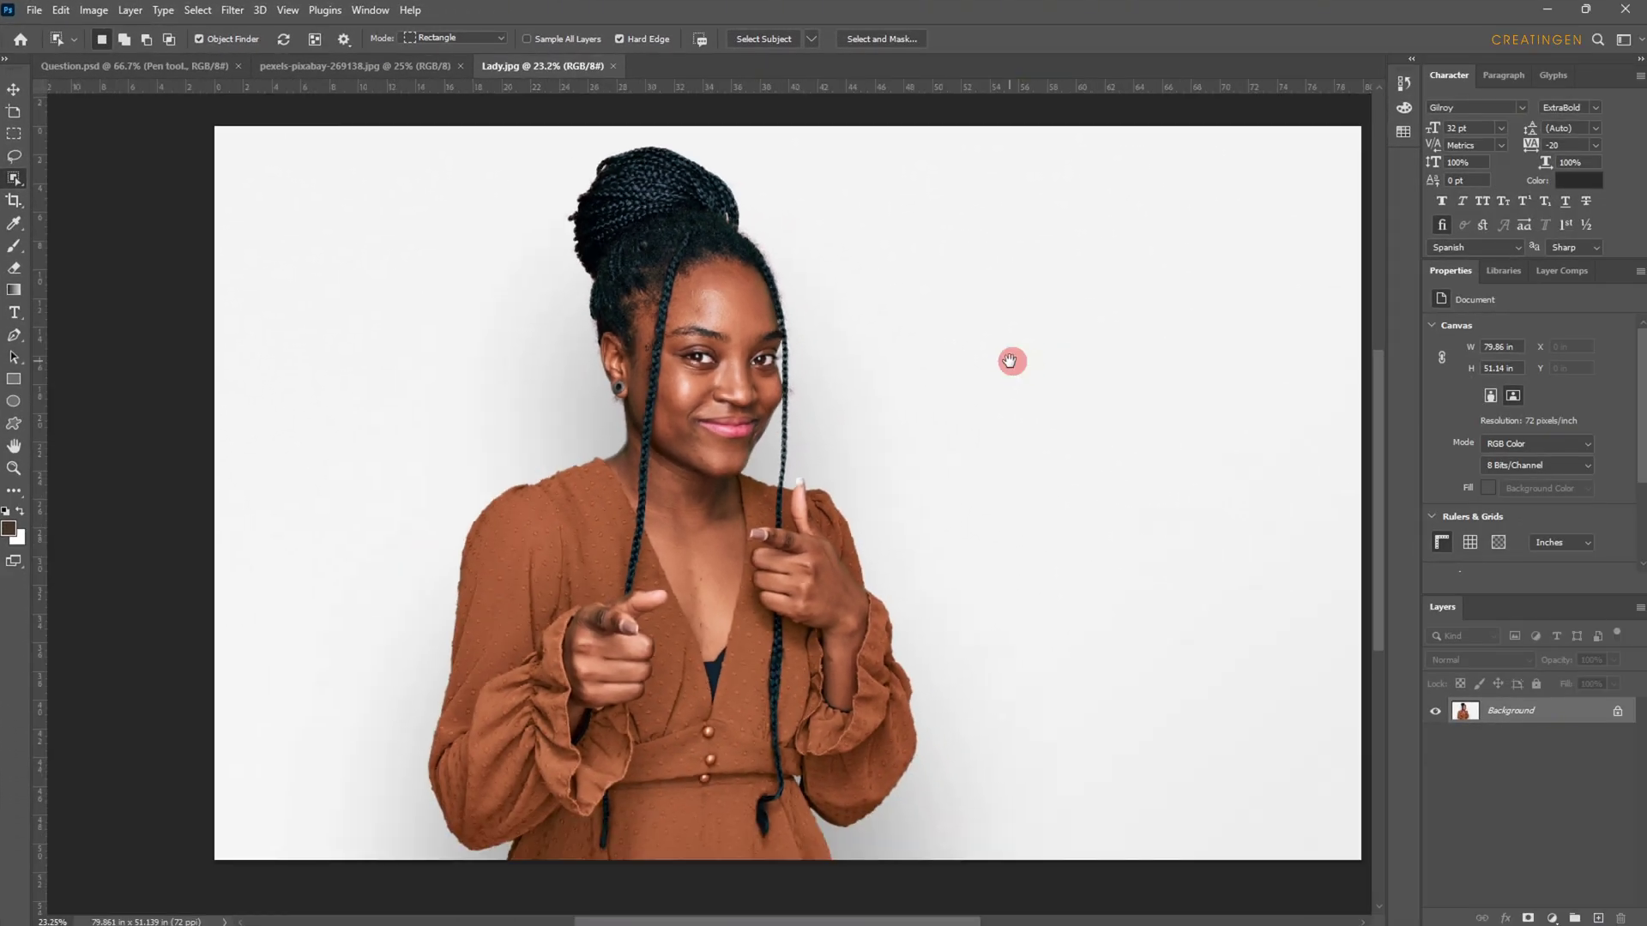
left_click_drag(1012, 361, 920, 363)
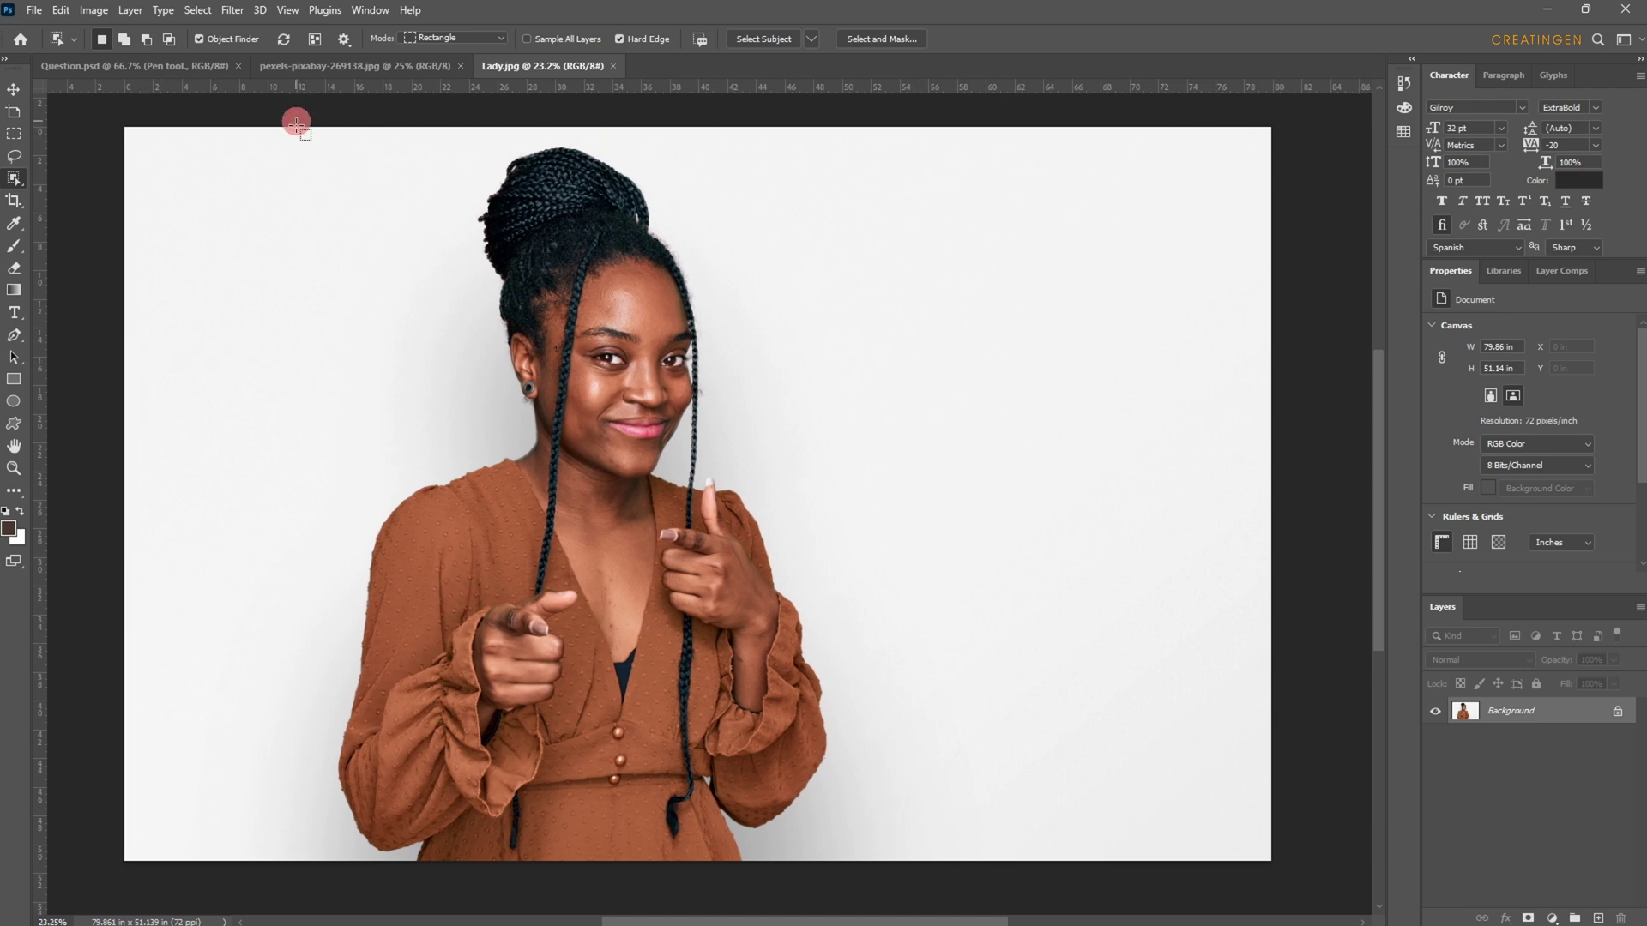
left_click_drag(260, 147, 901, 863)
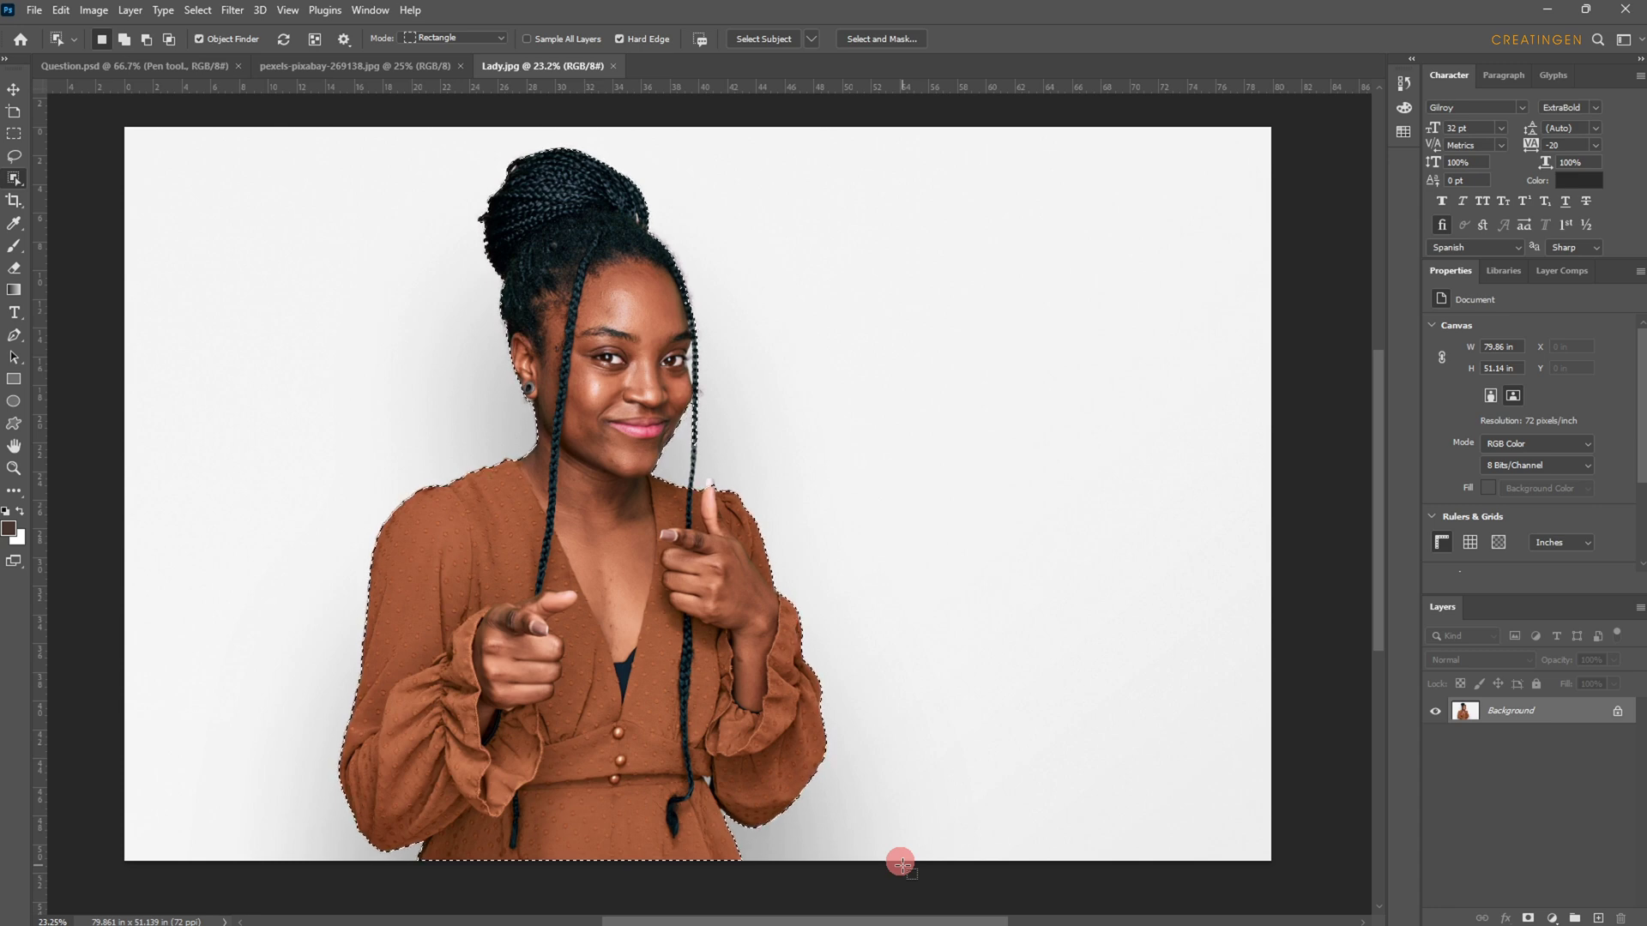
- Examine the selection edge up close around both sleeves and the waist, and check the outline around the whole figure
scroll(786, 830, "up", 5)
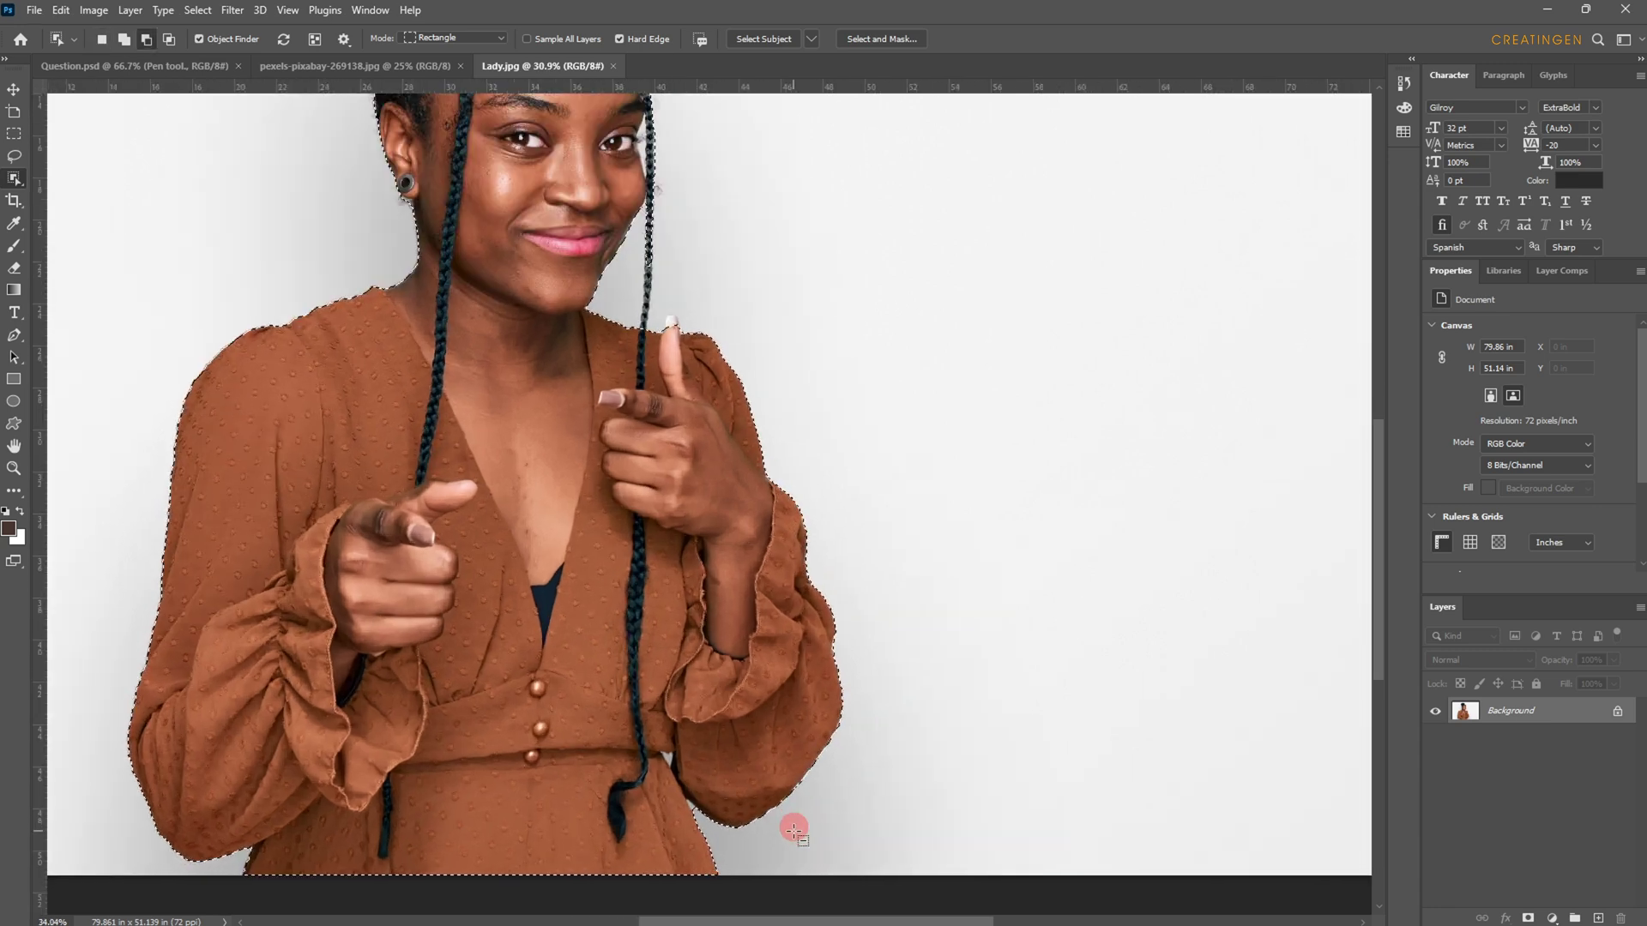
scroll(751, 808, "up", 5)
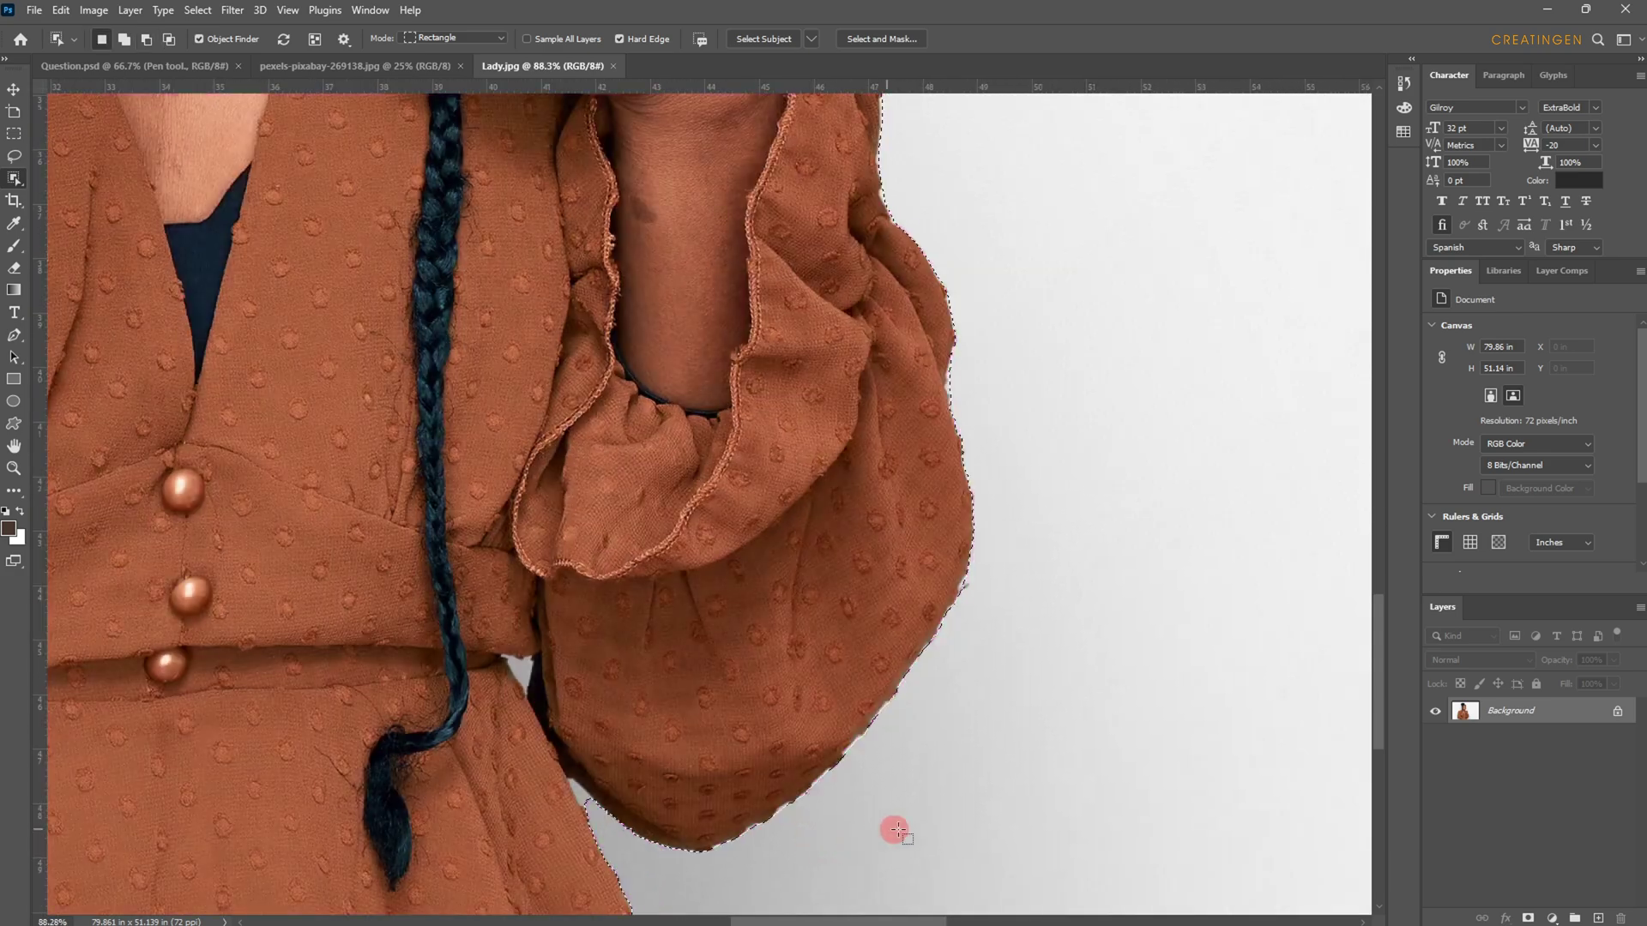
left_click_drag(1004, 810, 1192, 802)
left_click_drag(422, 905, 856, 876)
left_click_drag(219, 743, 588, 736)
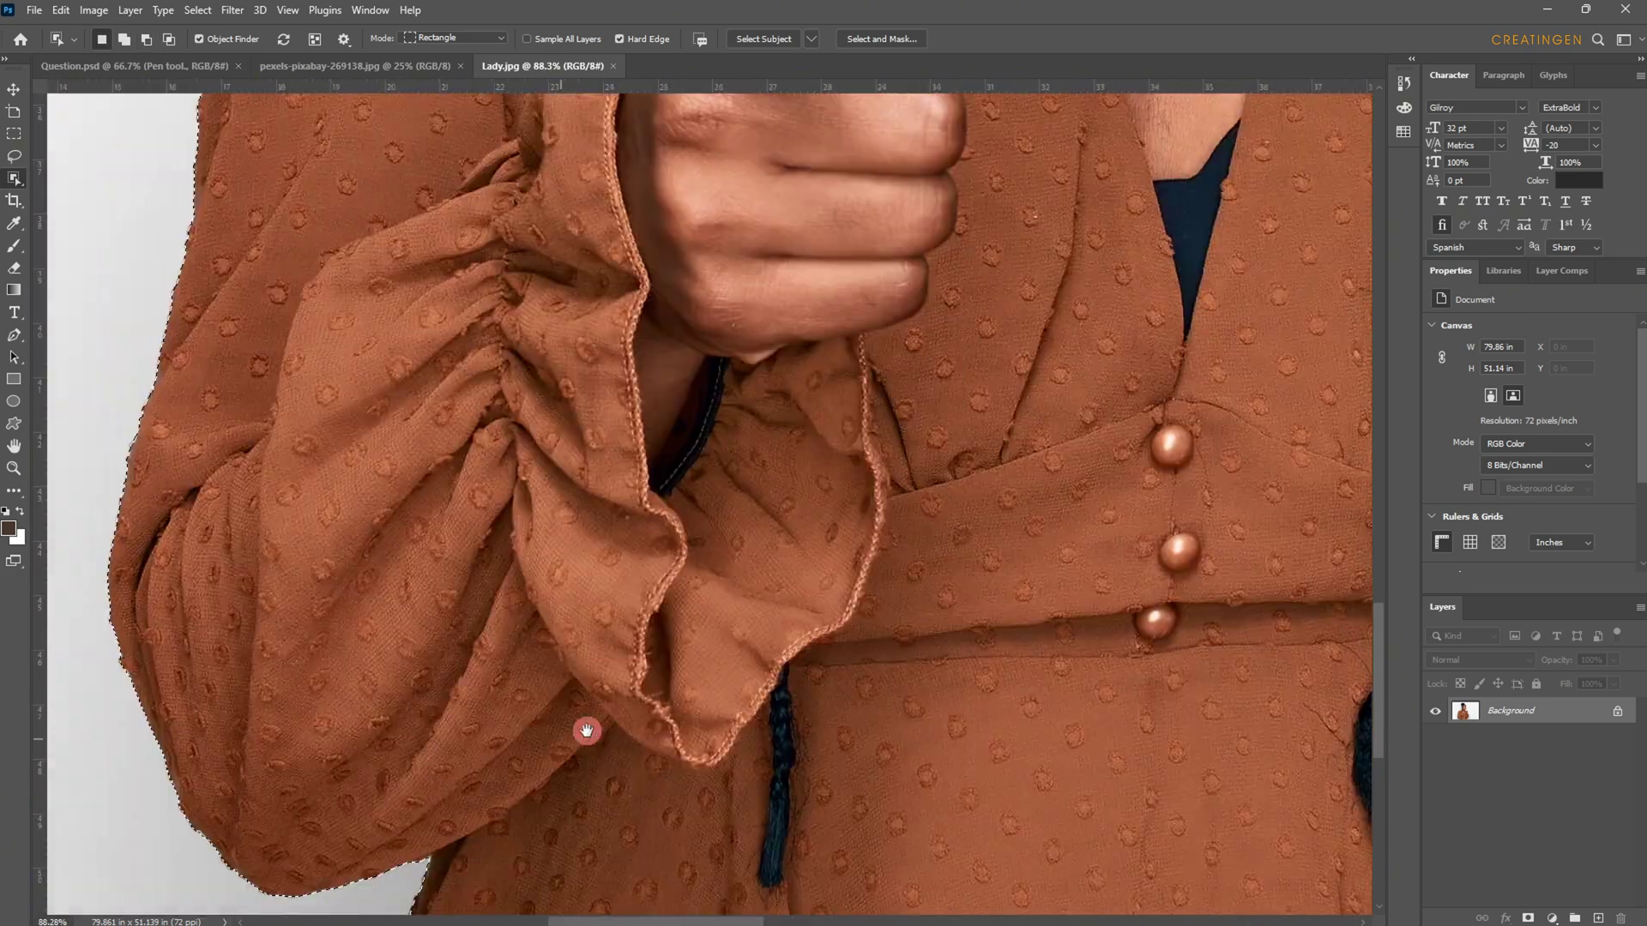
left_click_drag(51, 716, 549, 710)
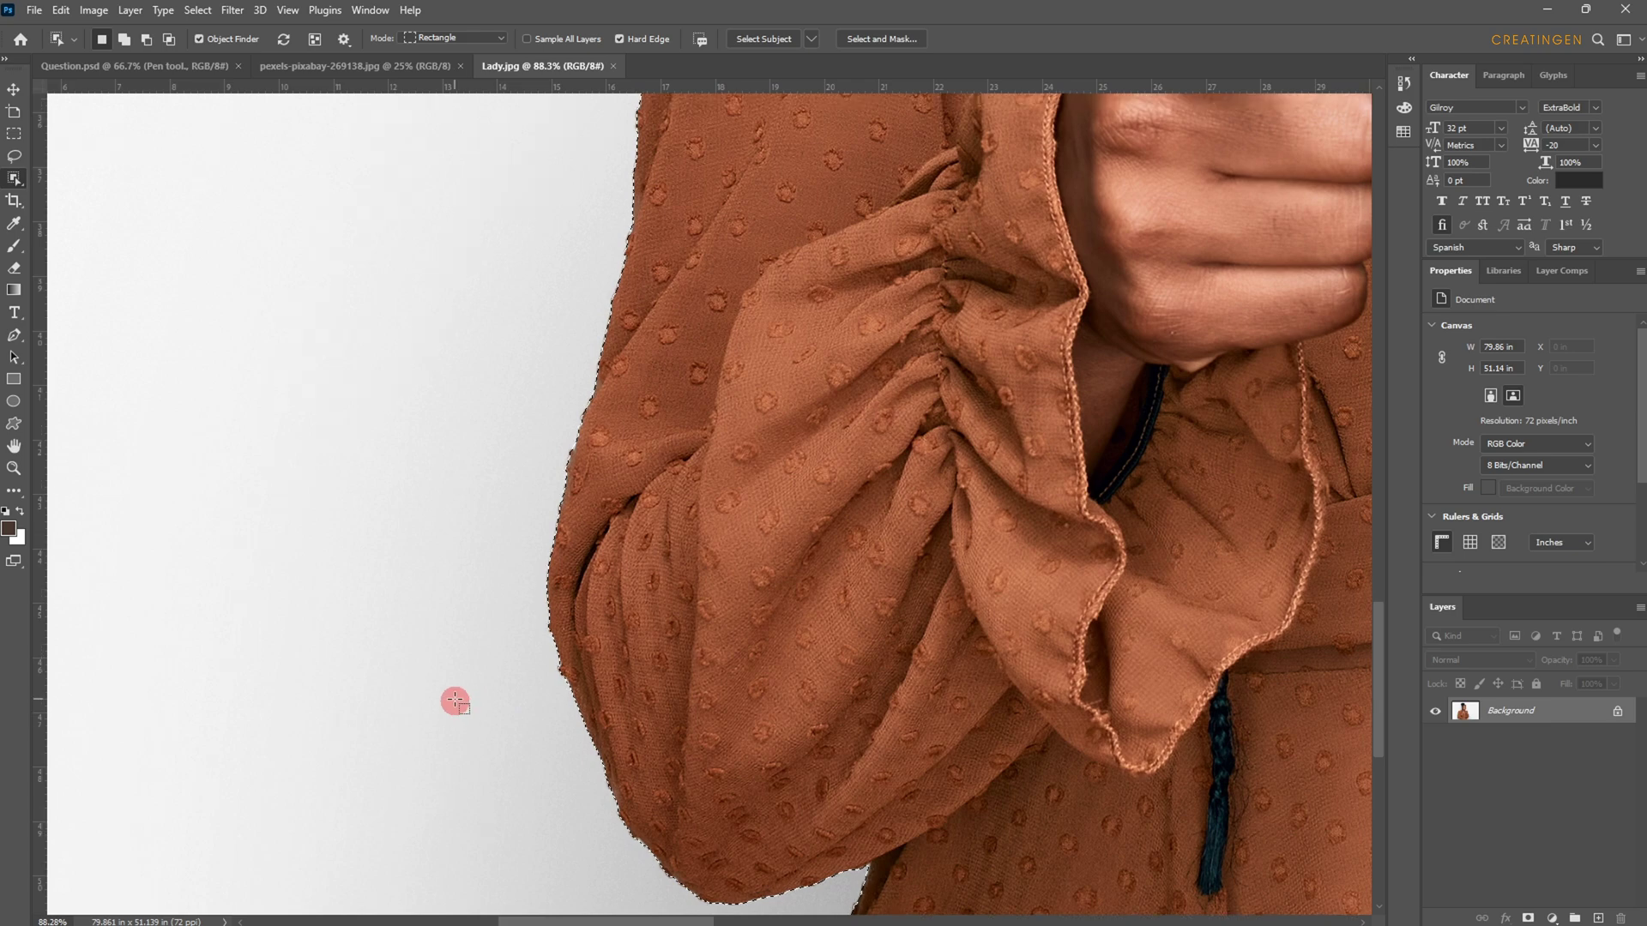
scroll(473, 639, "up", 3)
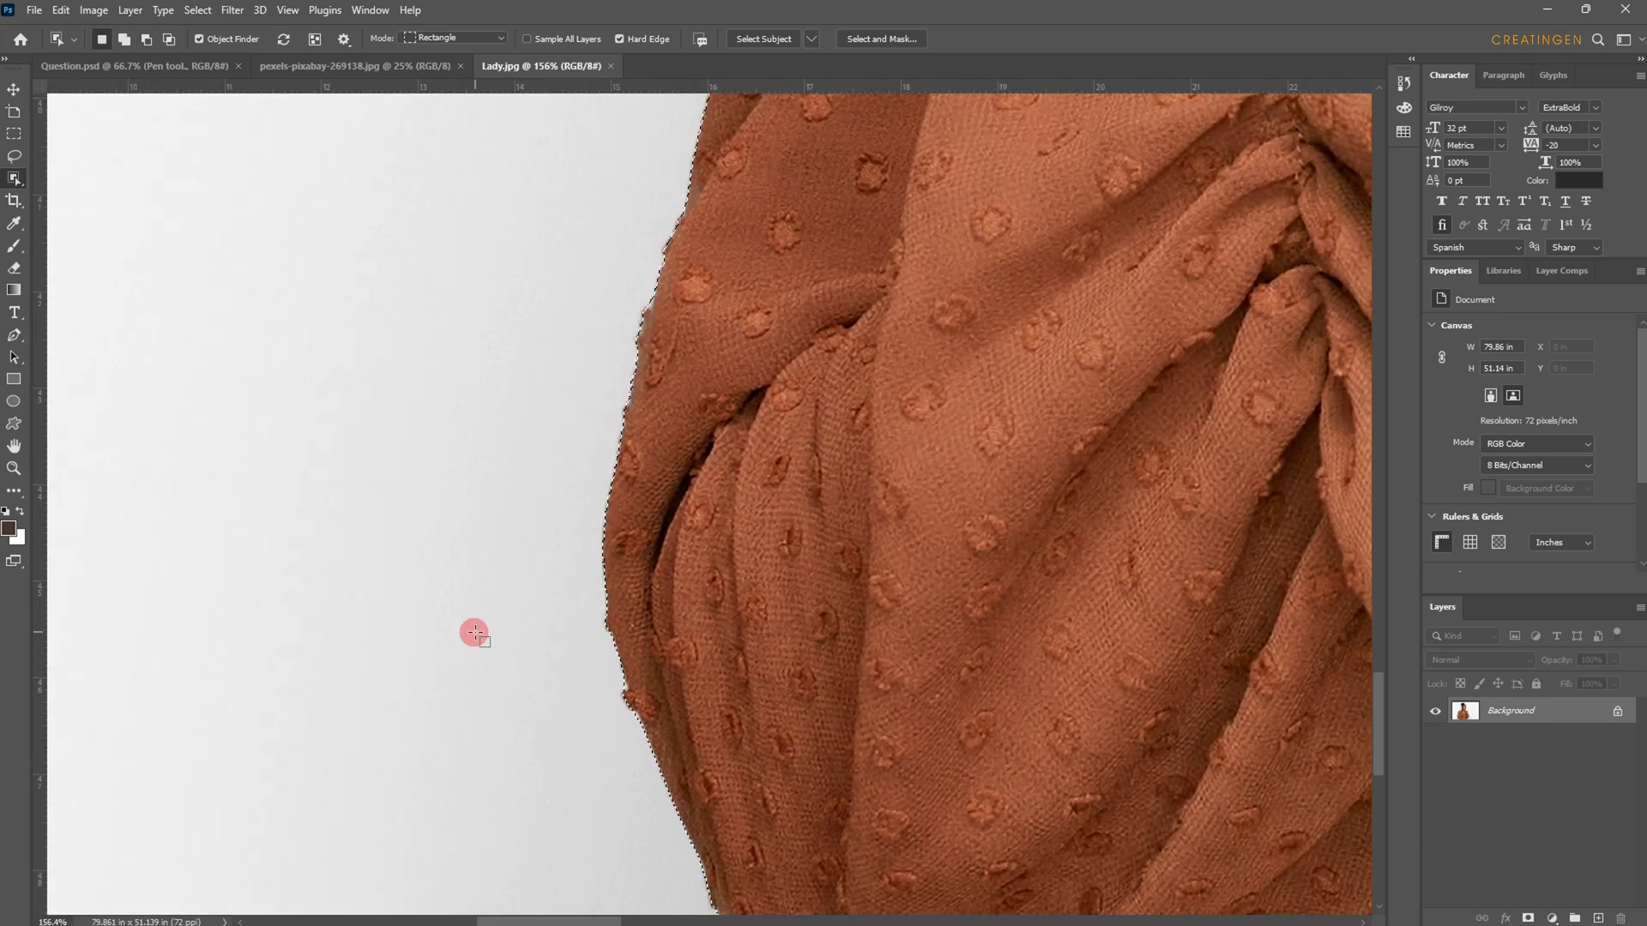
scroll(475, 633, "down", 5)
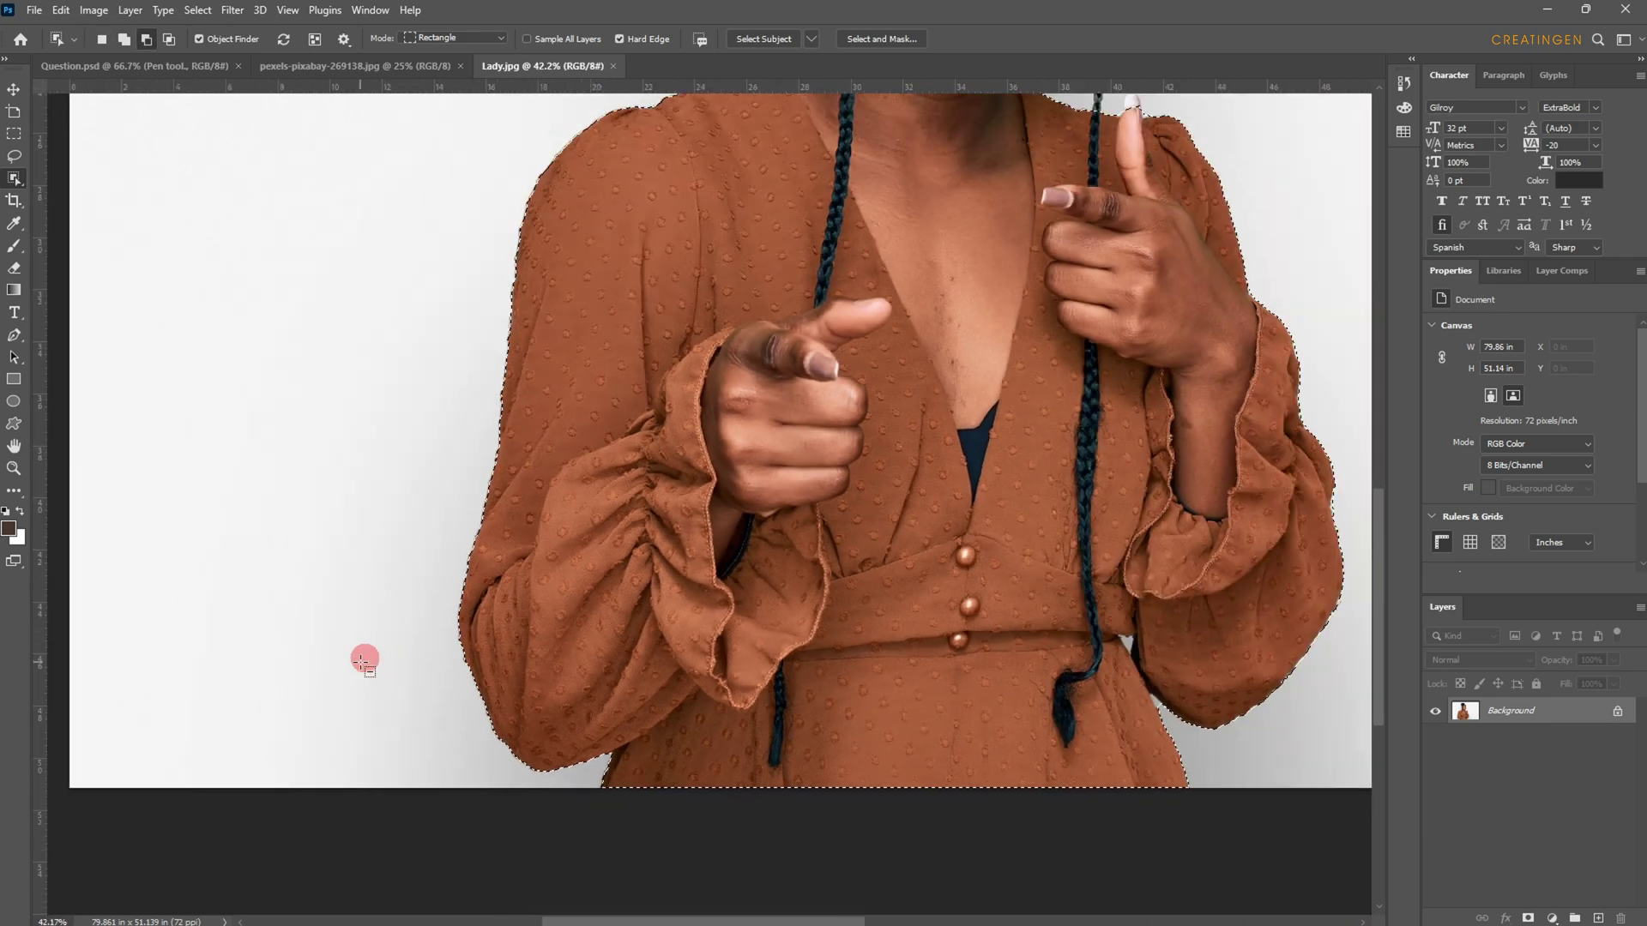
left_click_drag(369, 476, 294, 614)
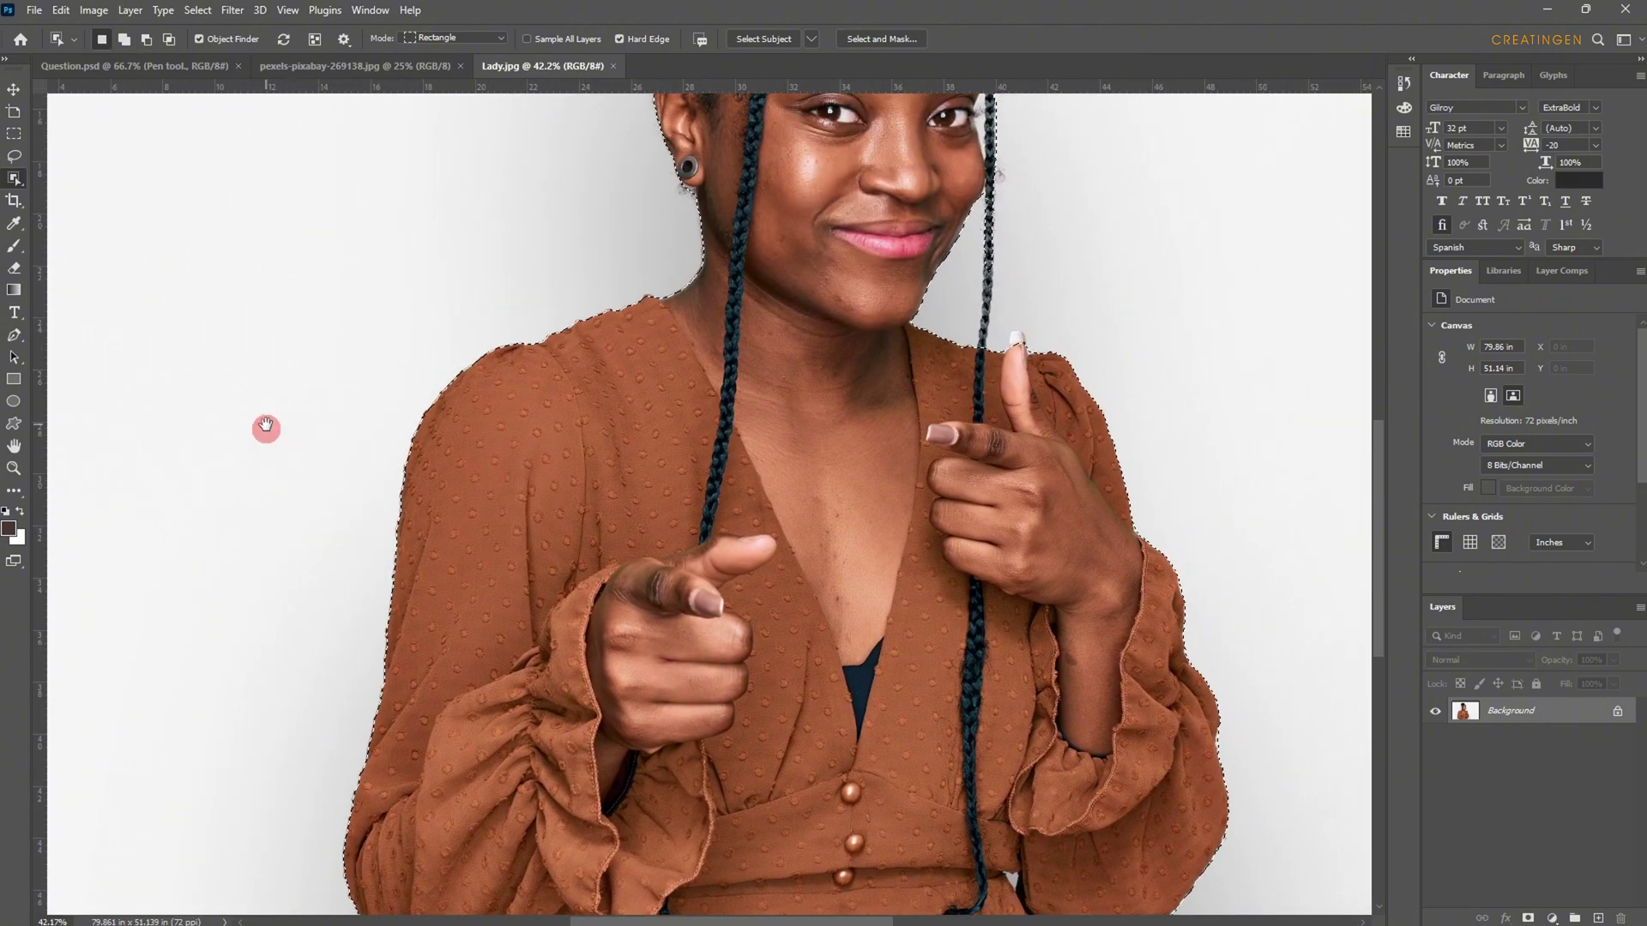
scroll(266, 425, "down", 1)
scroll(266, 427, "down", 2)
left_click_drag(312, 294, 315, 380)
scroll(316, 382, "down", 3)
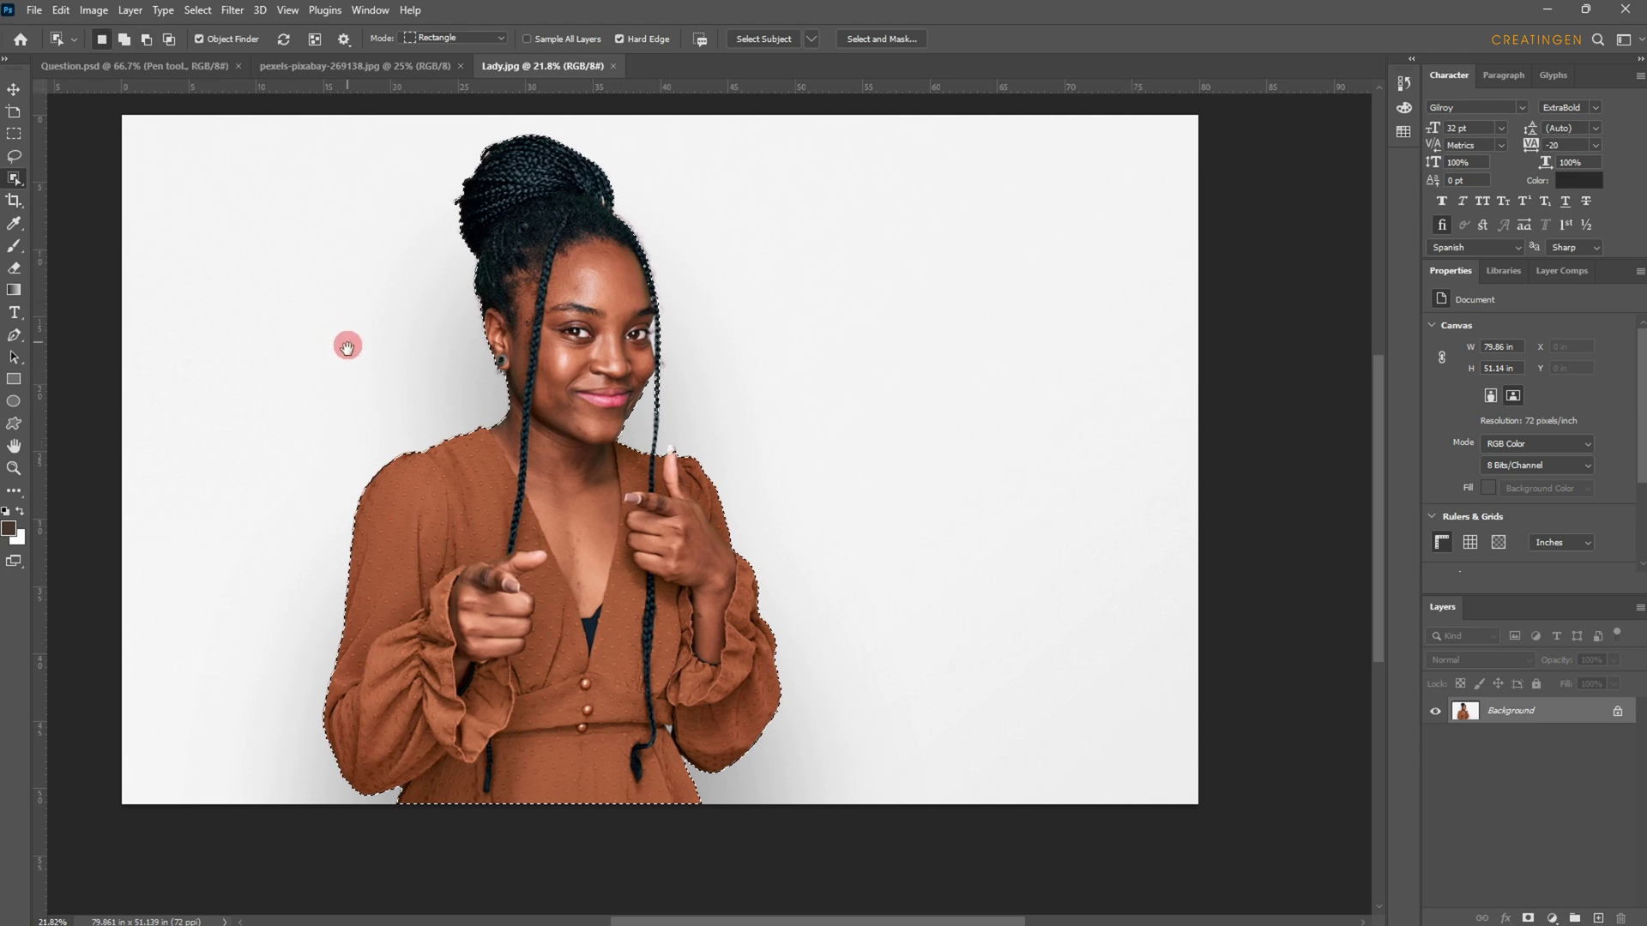
- Add the missed thumb tip above the woman's shoulder to her selection by enclosing it with the Object Selection tool
scroll(356, 373, "up", 2)
left_click_drag(353, 368, 325, 355)
scroll(326, 356, "up", 2)
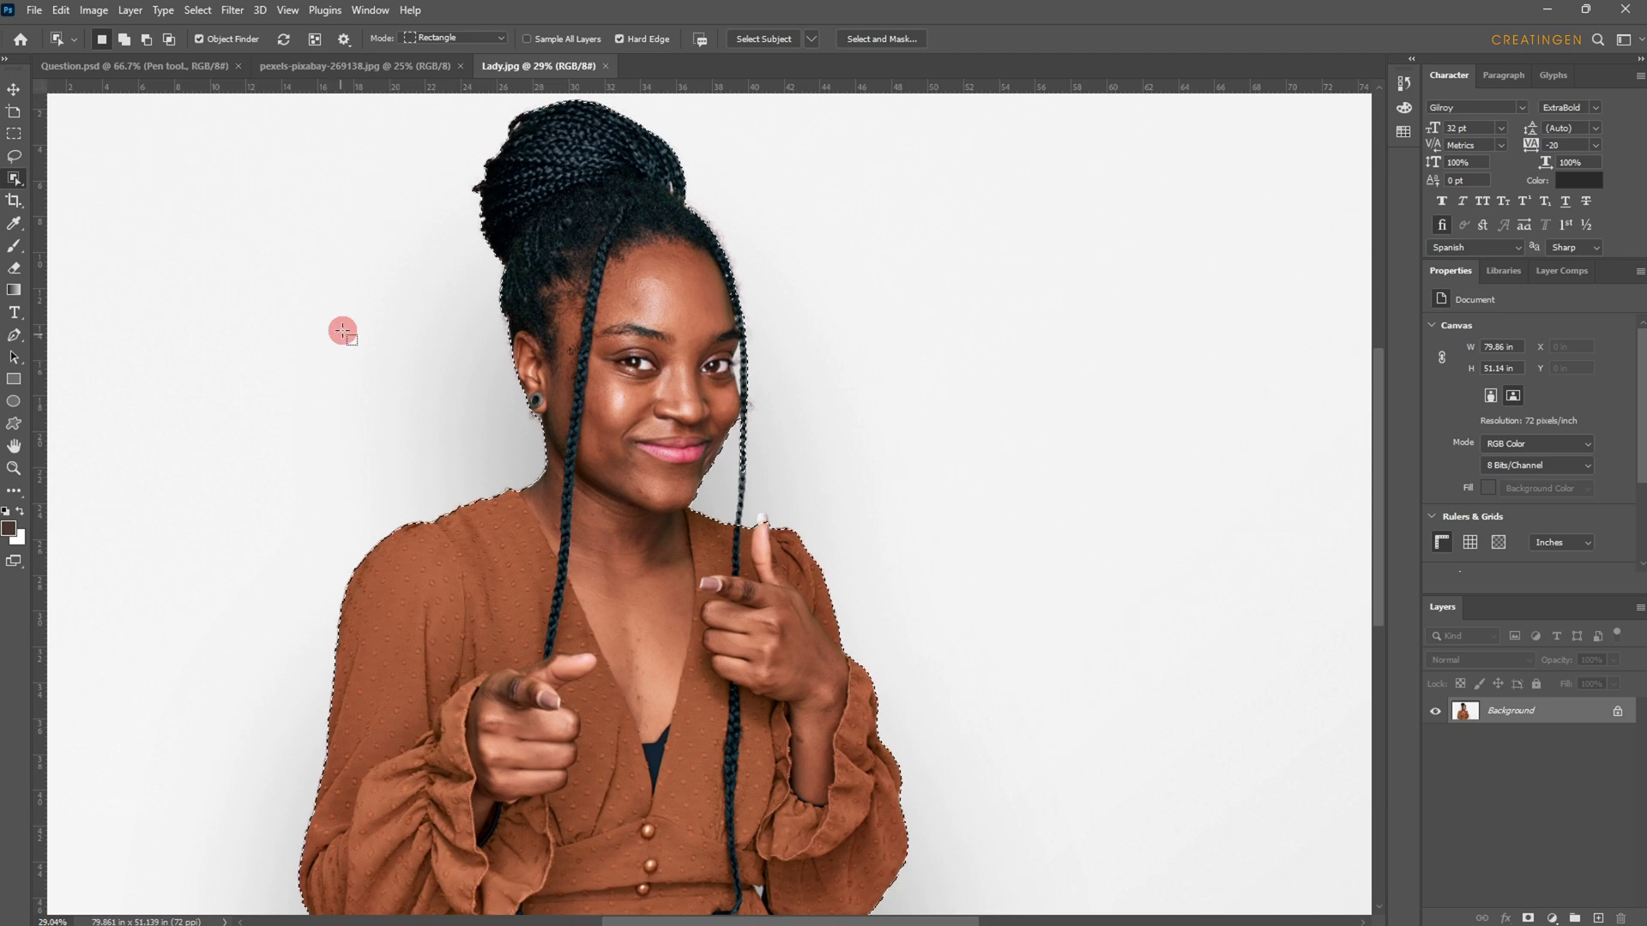
scroll(783, 515, "up", 4)
scroll(784, 515, "up", 6)
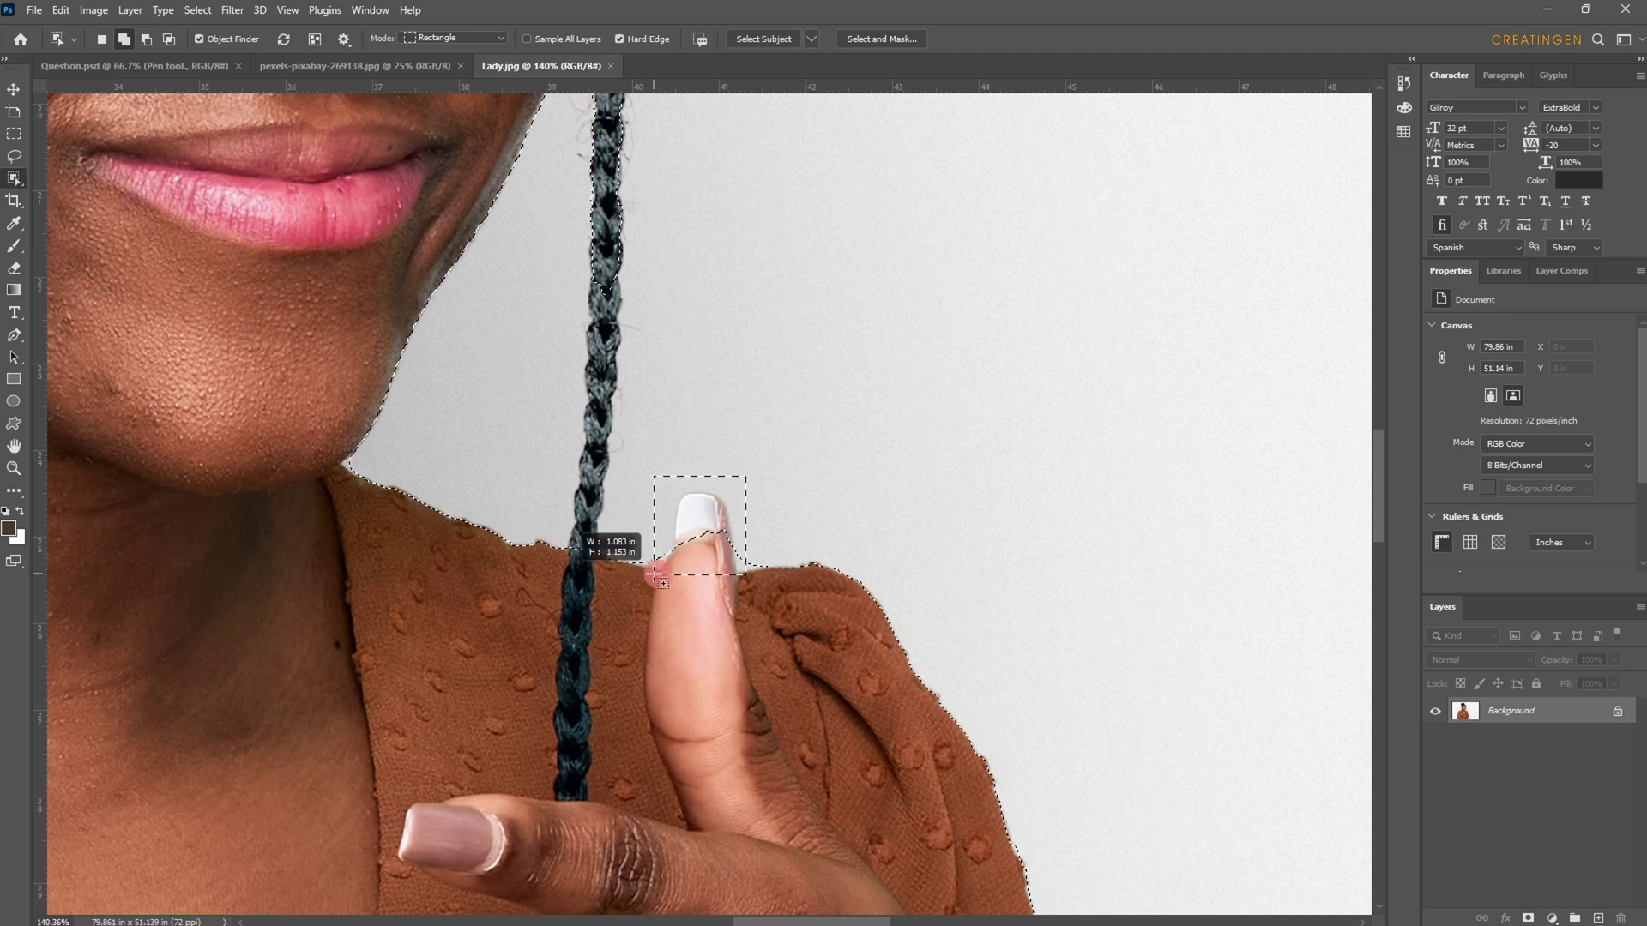
scroll(793, 514, "down", 6)
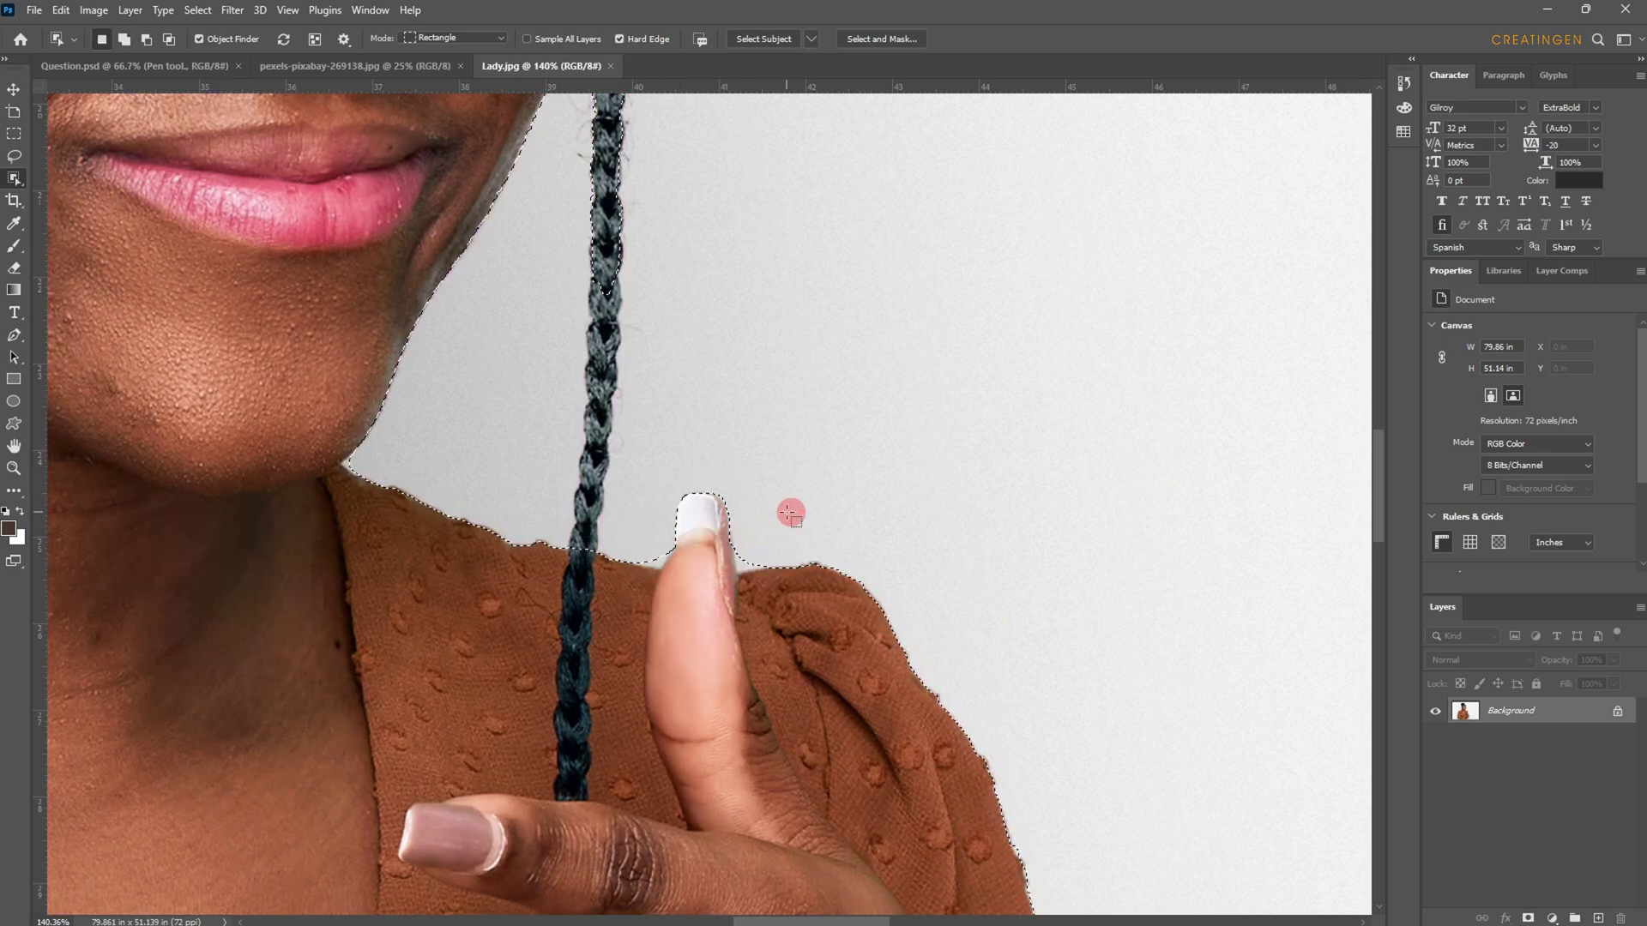
scroll(884, 463, "down", 3)
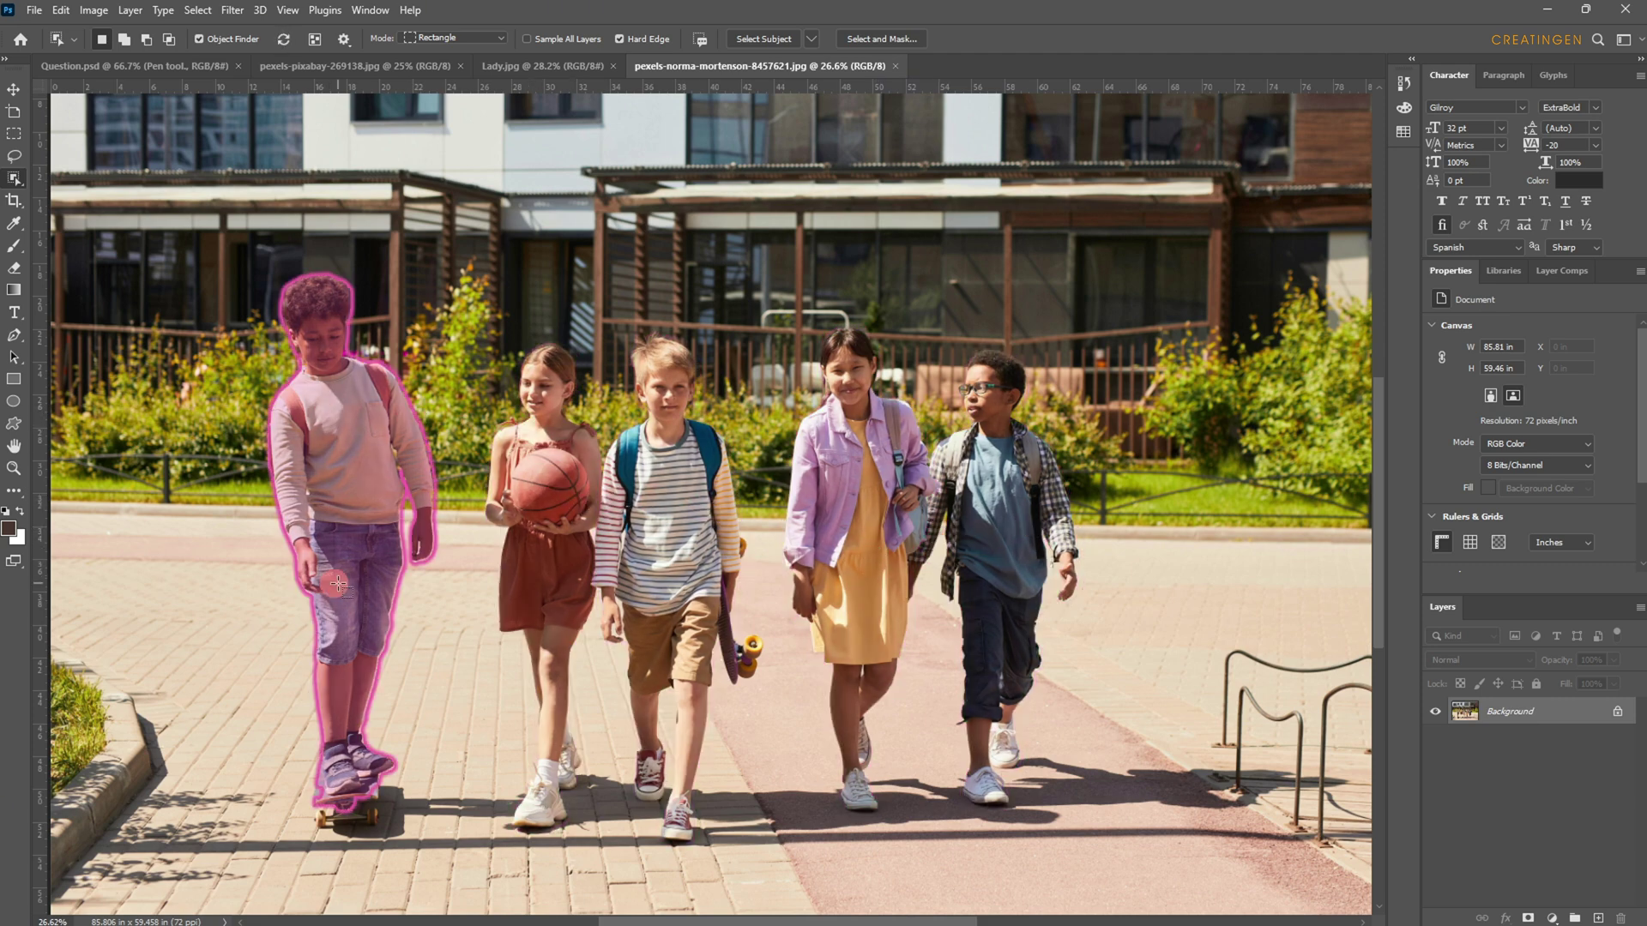
- In the pexels-norma-mortenson photo, select the boy on the skateboard, the girl with the basketball and the boy in the checked shirt using Object Finder
left_click(346, 486)
left_click(541, 501)
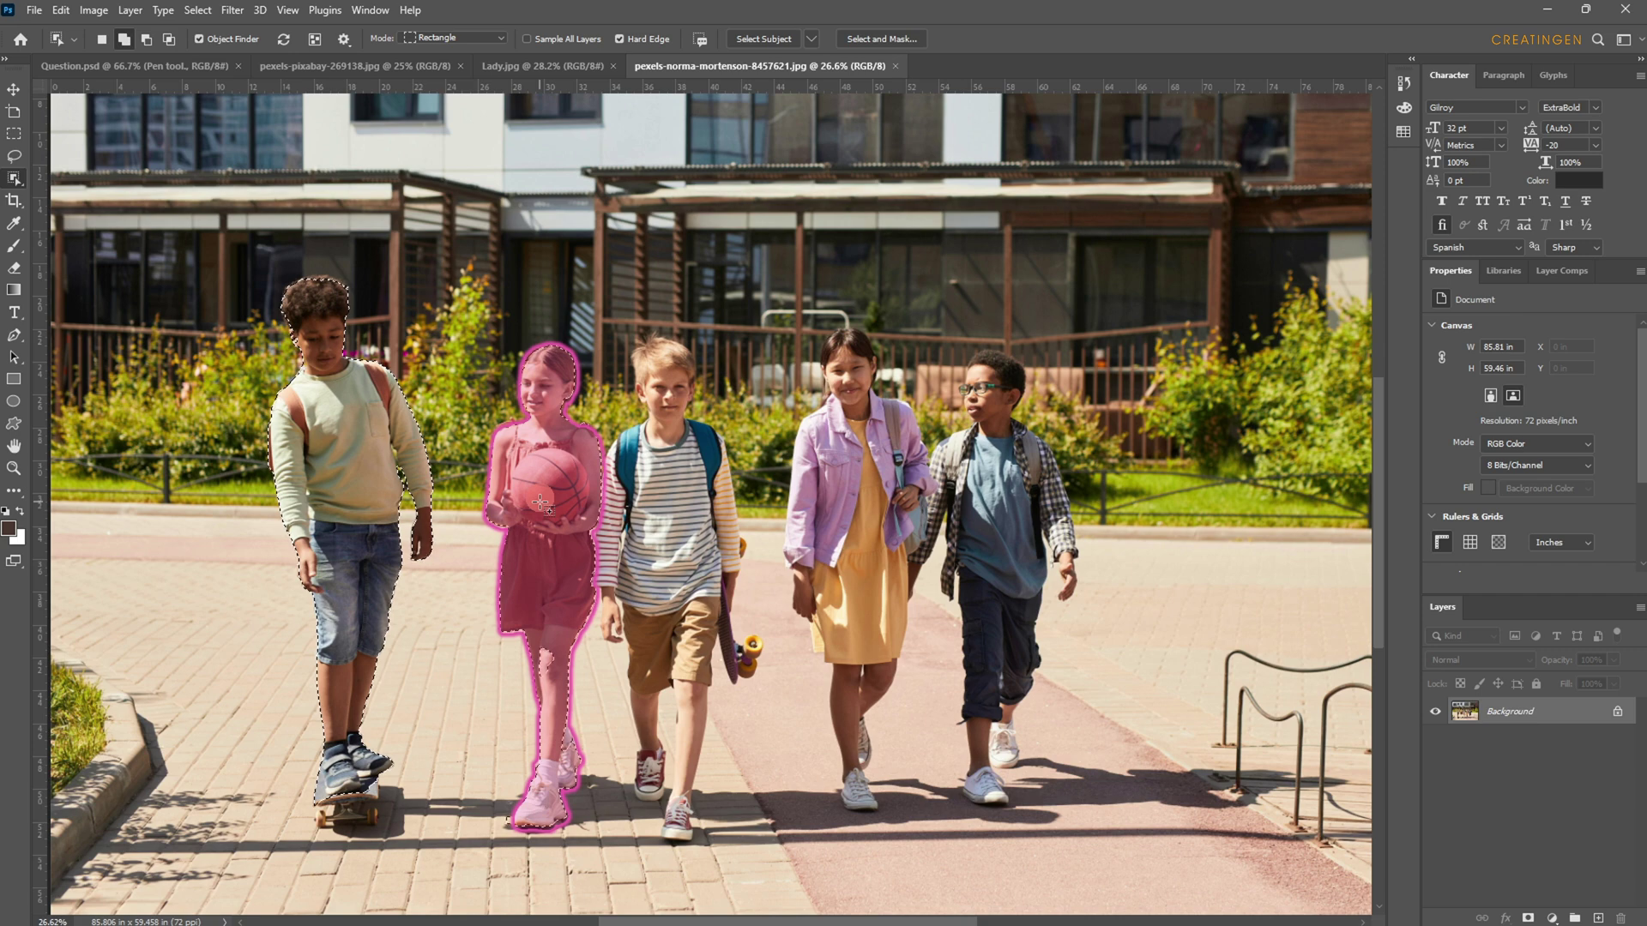
left_click(1010, 524)
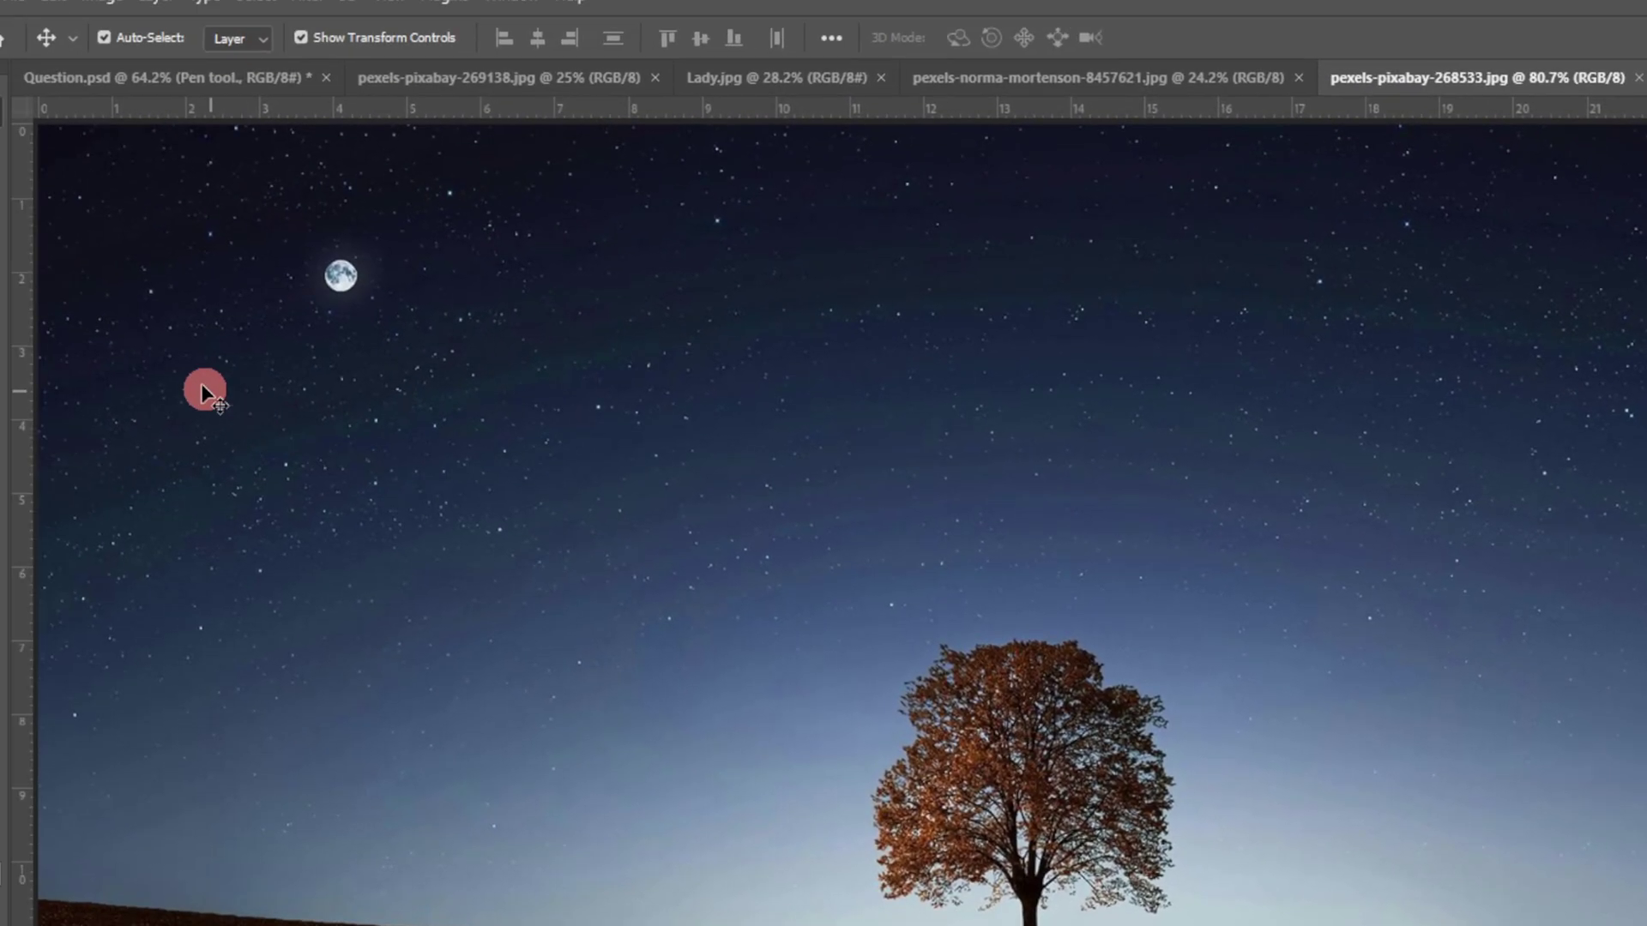
- Outline the tree above the waterline in pexels-pixabay-268533.jpg with the Content-Aware Move tool in Move mode
left_click(19, 360)
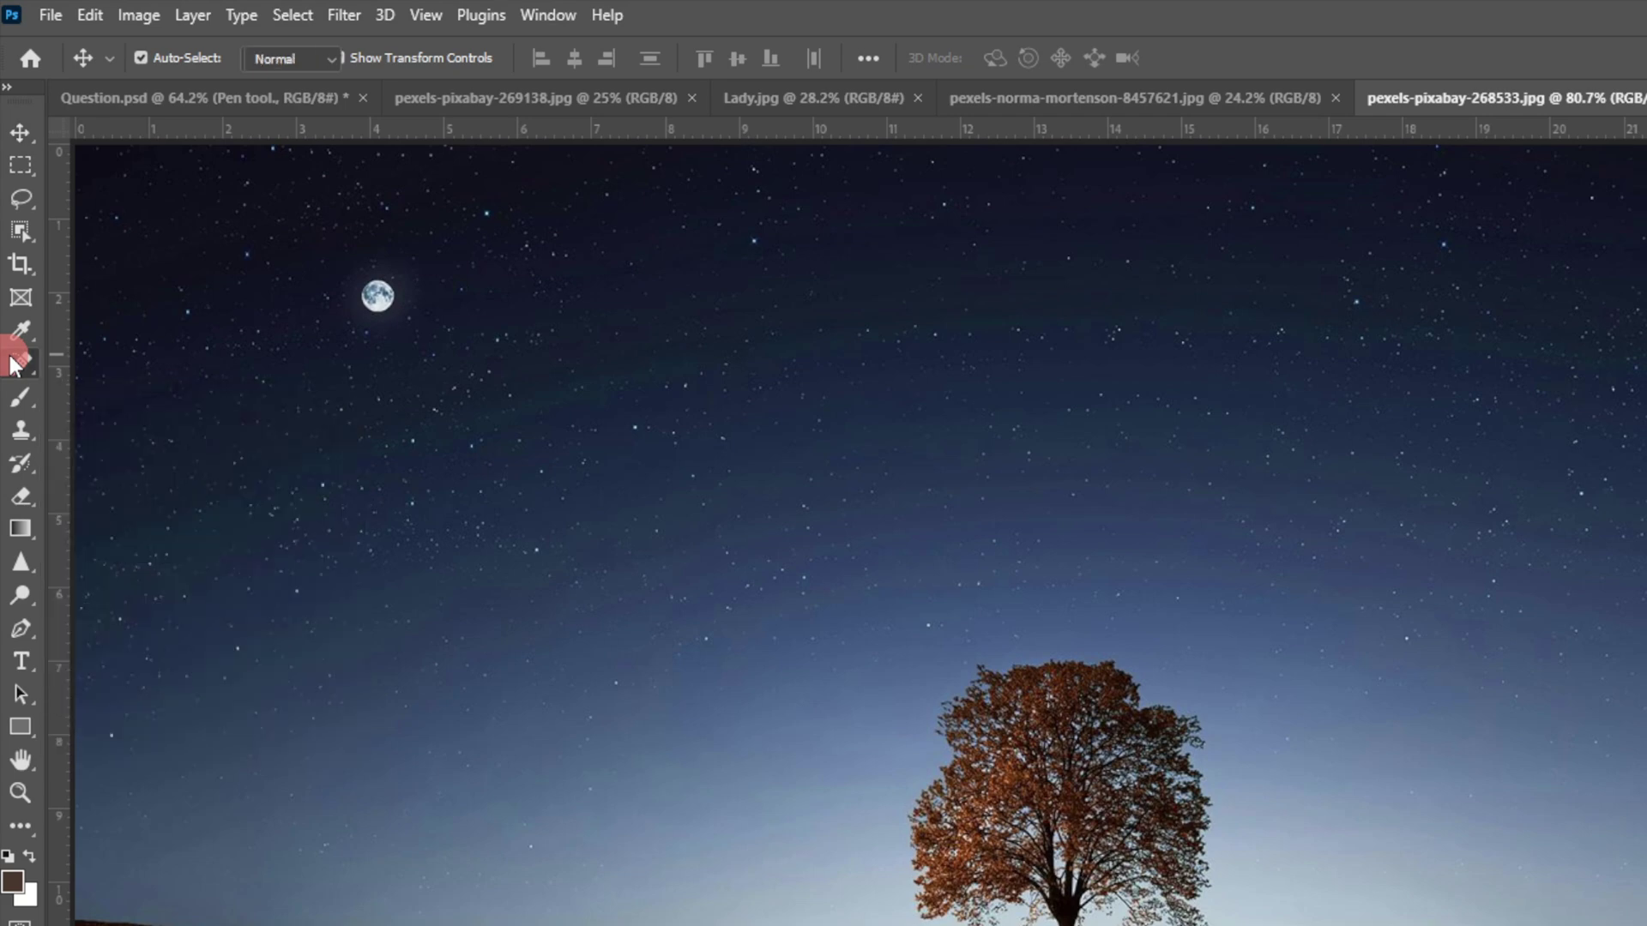
mouse_move(25, 377)
left_mouse_down()
mouse_move(96, 382)
mouse_move(112, 418)
mouse_move(49, 434)
left_mouse_up()
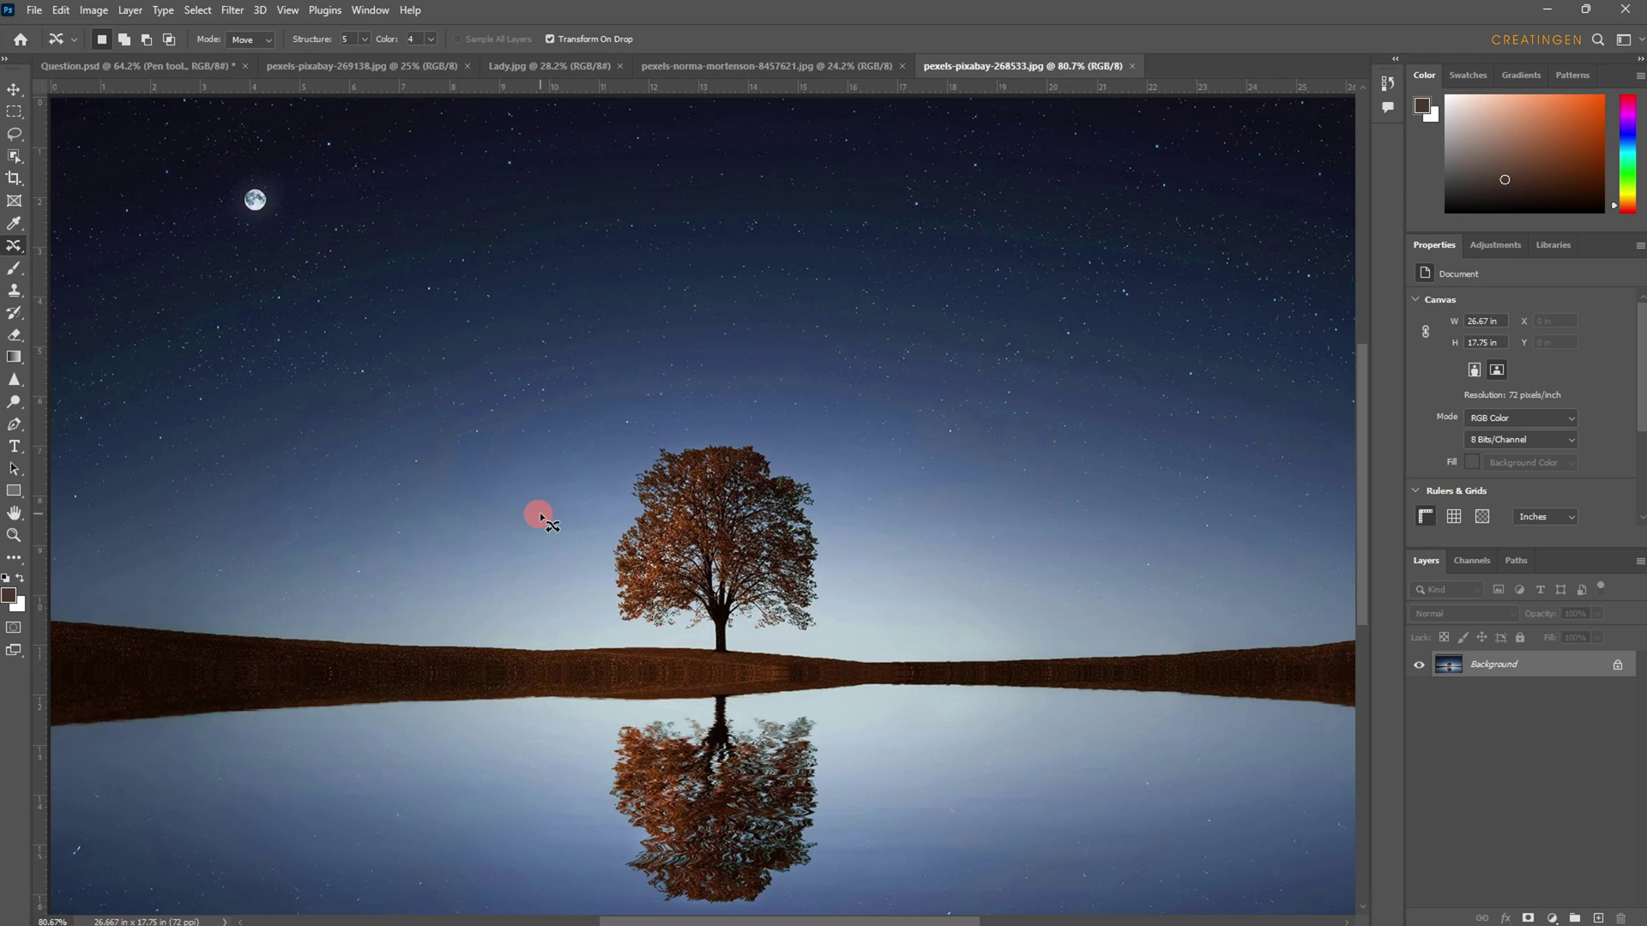
mouse_move(594, 630)
left_mouse_down()
mouse_move(700, 634)
mouse_move(671, 633)
mouse_move(709, 639)
left_mouse_up()
mouse_move(611, 608)
left_mouse_down()
mouse_move(613, 527)
mouse_move(645, 450)
left_mouse_up()
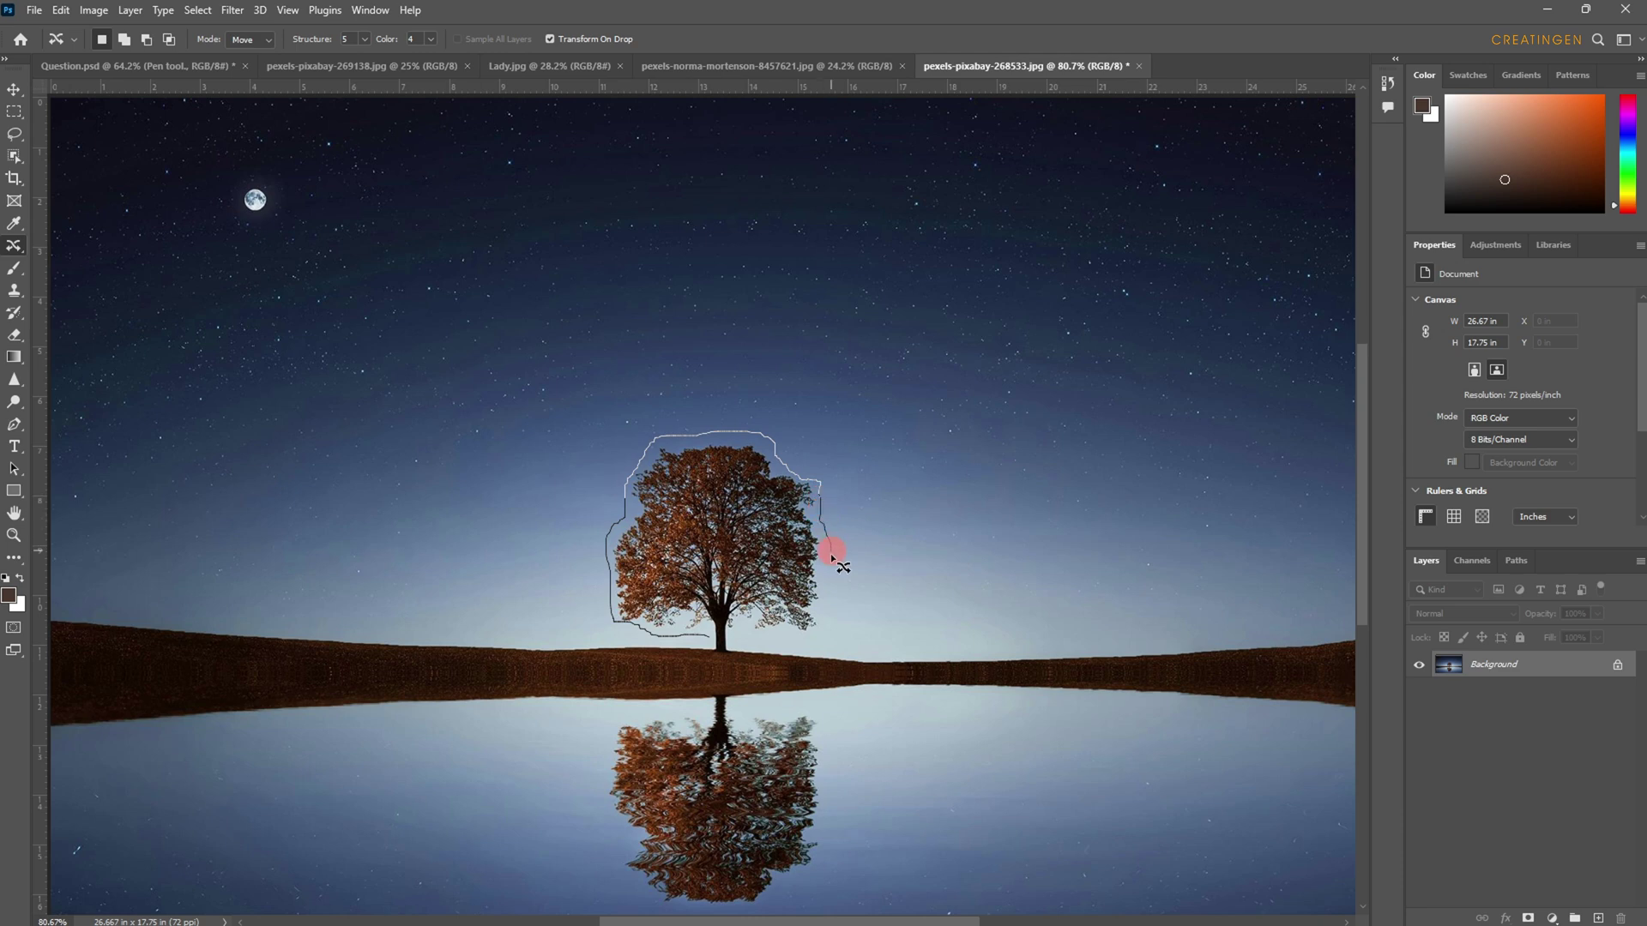
mouse_move(825, 582)
left_mouse_down()
mouse_move(815, 634)
mouse_move(749, 625)
mouse_move(718, 661)
mouse_move(707, 636)
left_mouse_up()
- Move the outlined tree to the right along the shoreline and commit the content-aware move
left_click_drag(700, 541, 847, 556)
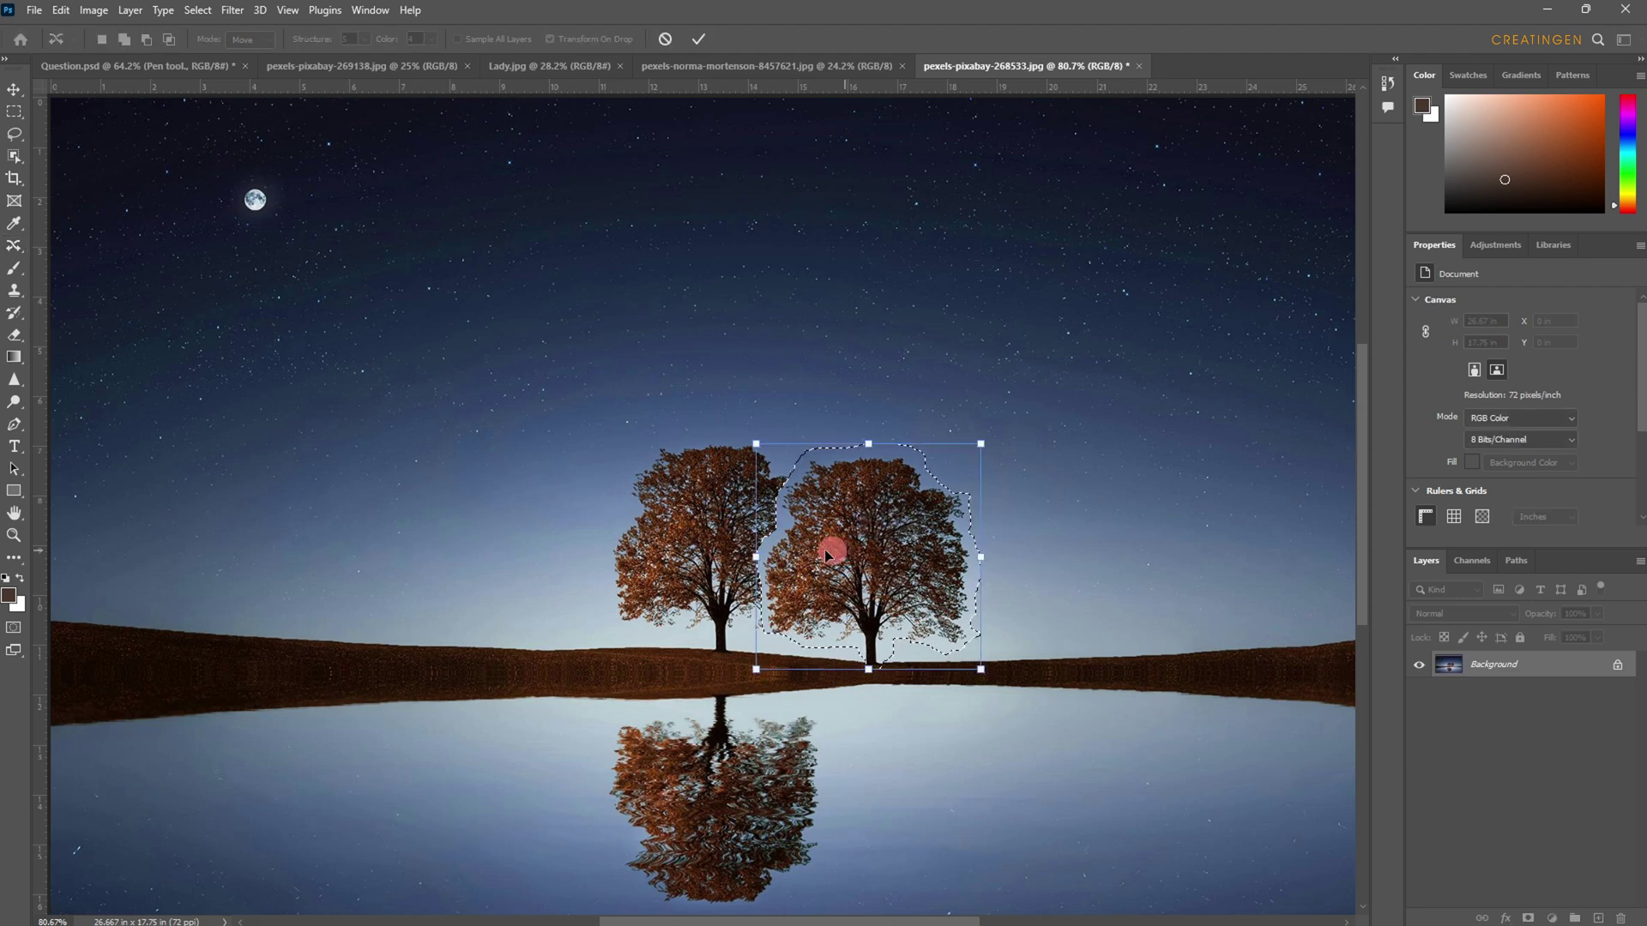
left_click(16, 243)
key("Return")
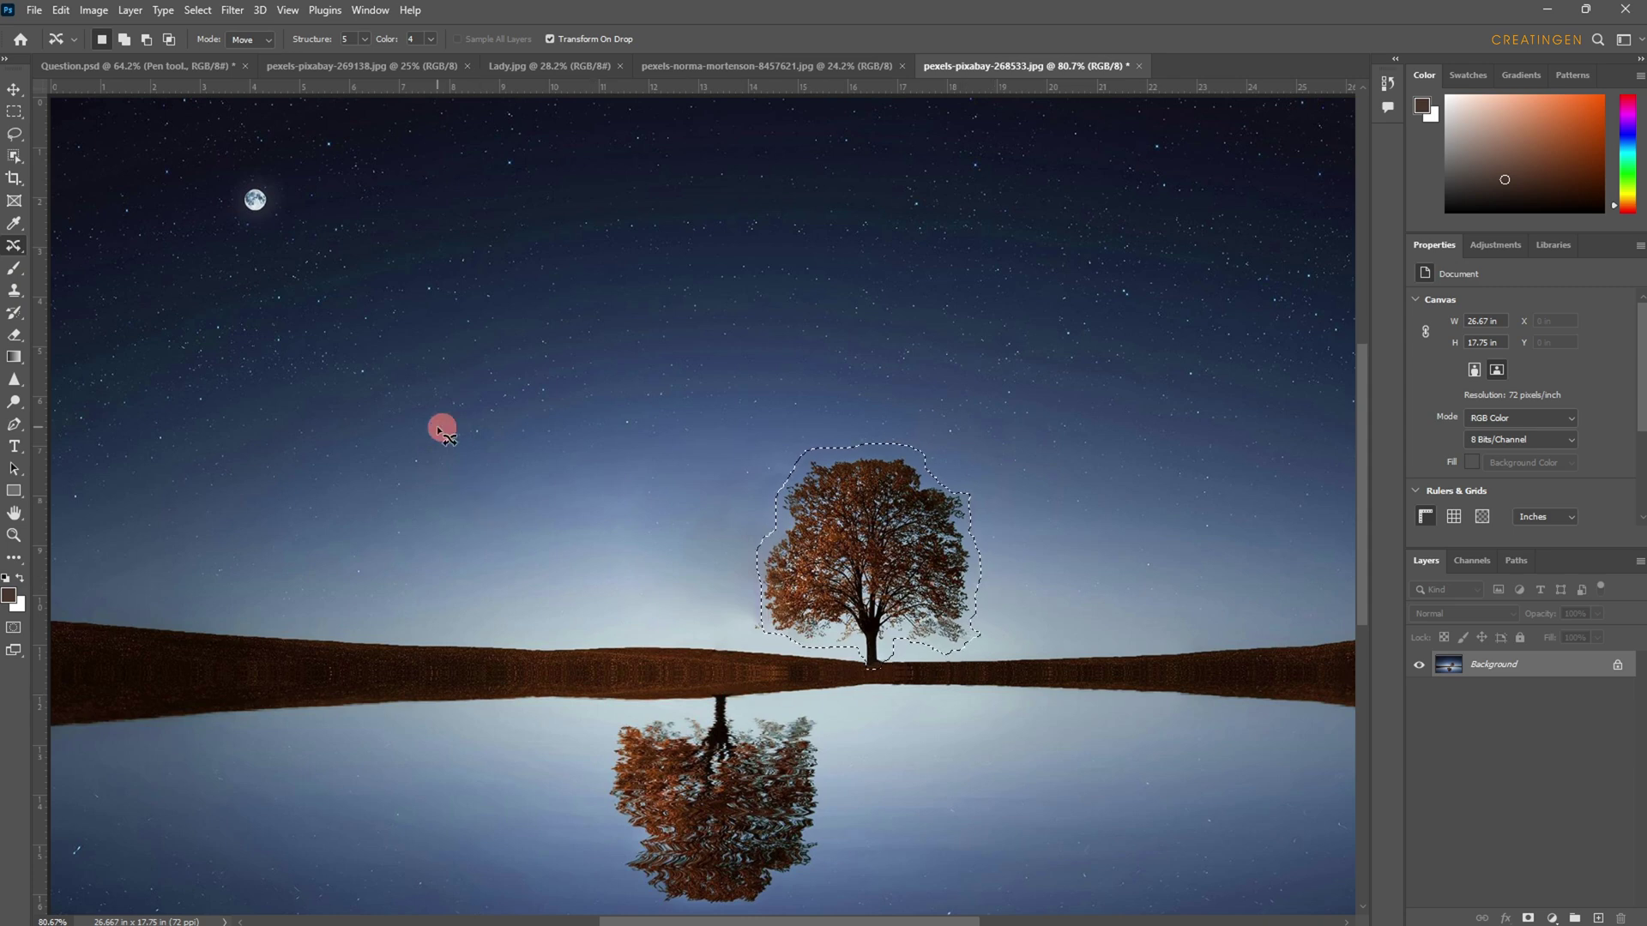
left_click(14, 112)
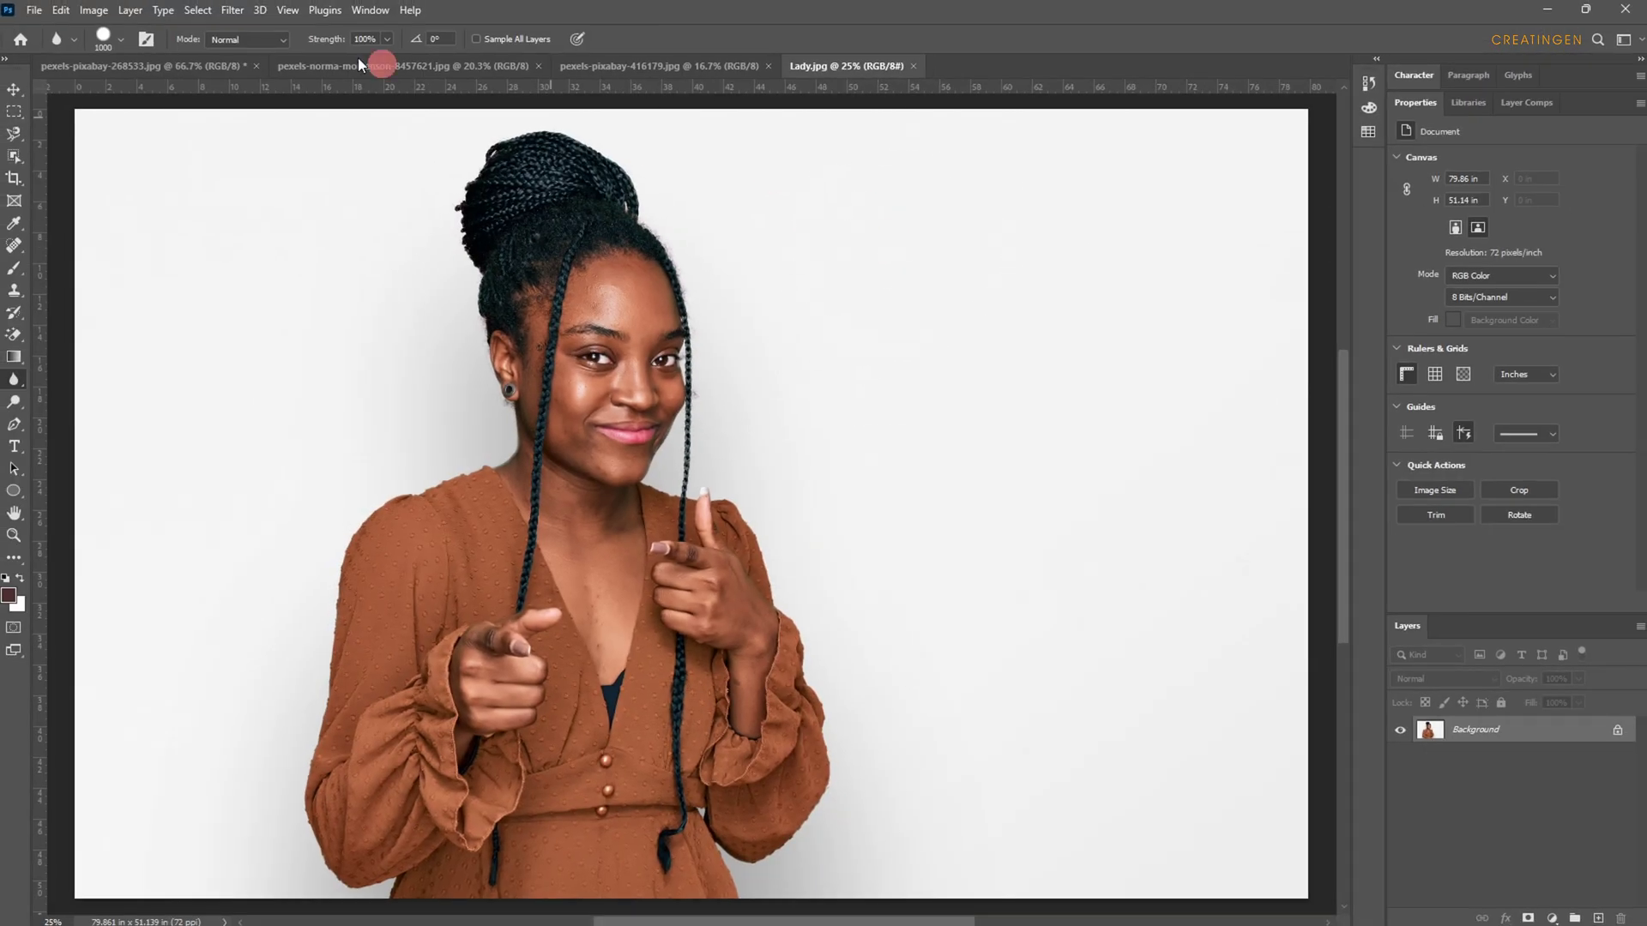
- Blur the woman's face in Lady.jpg with the Blur tool at 100% strength and a 1000-pixel brush
left_click(13, 90)
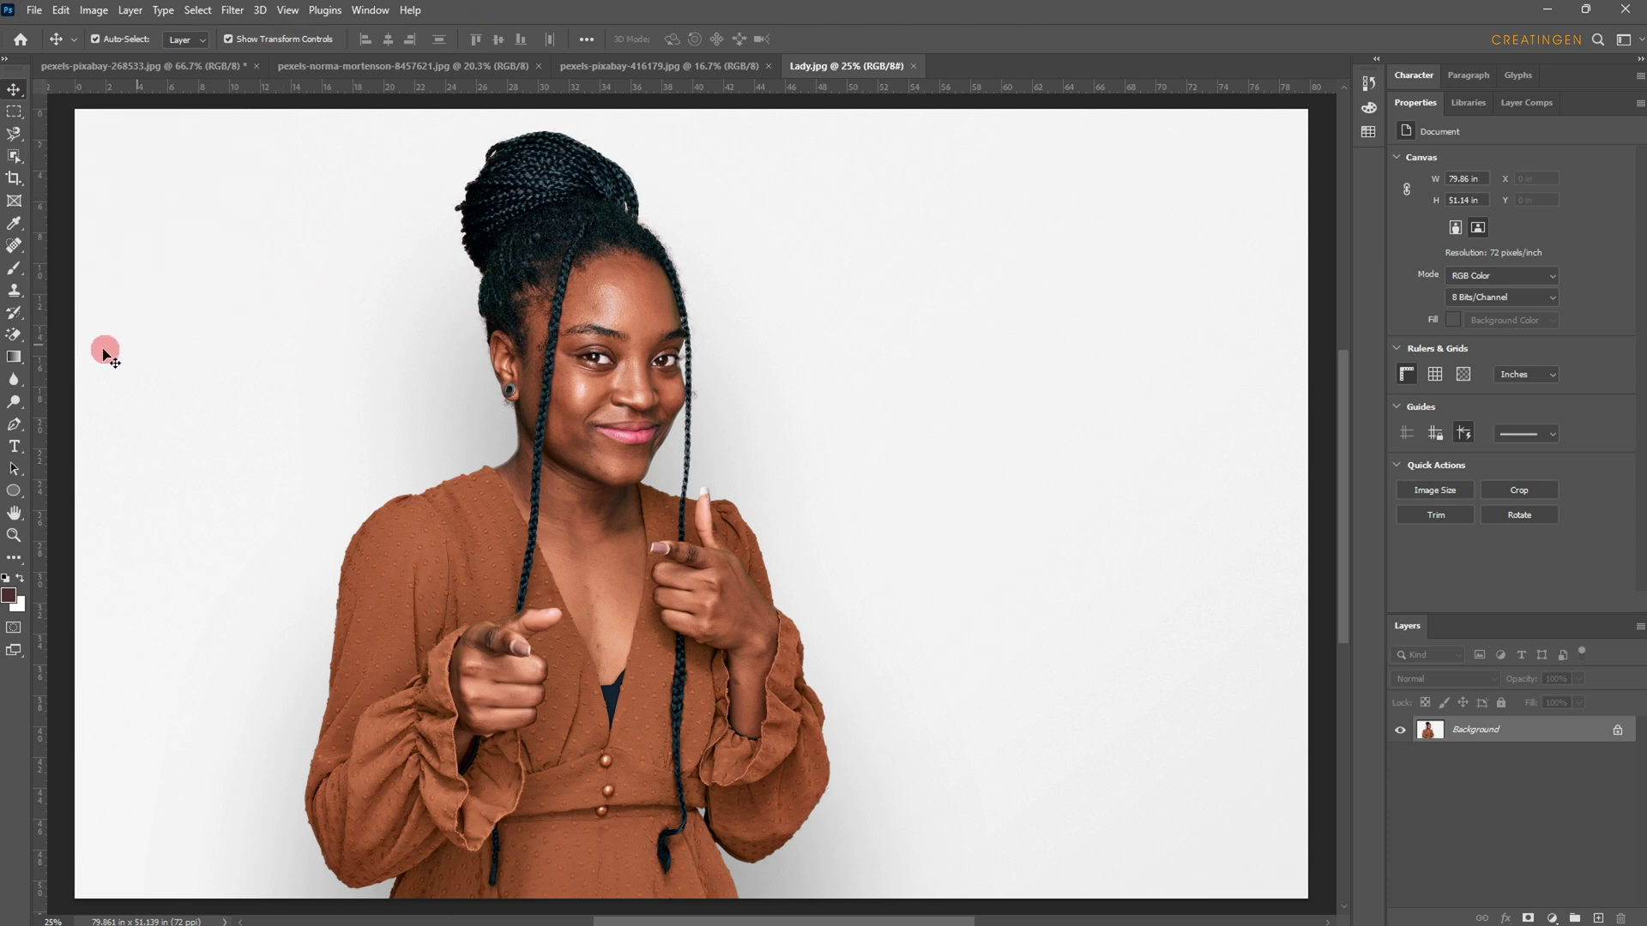
left_click(11, 383)
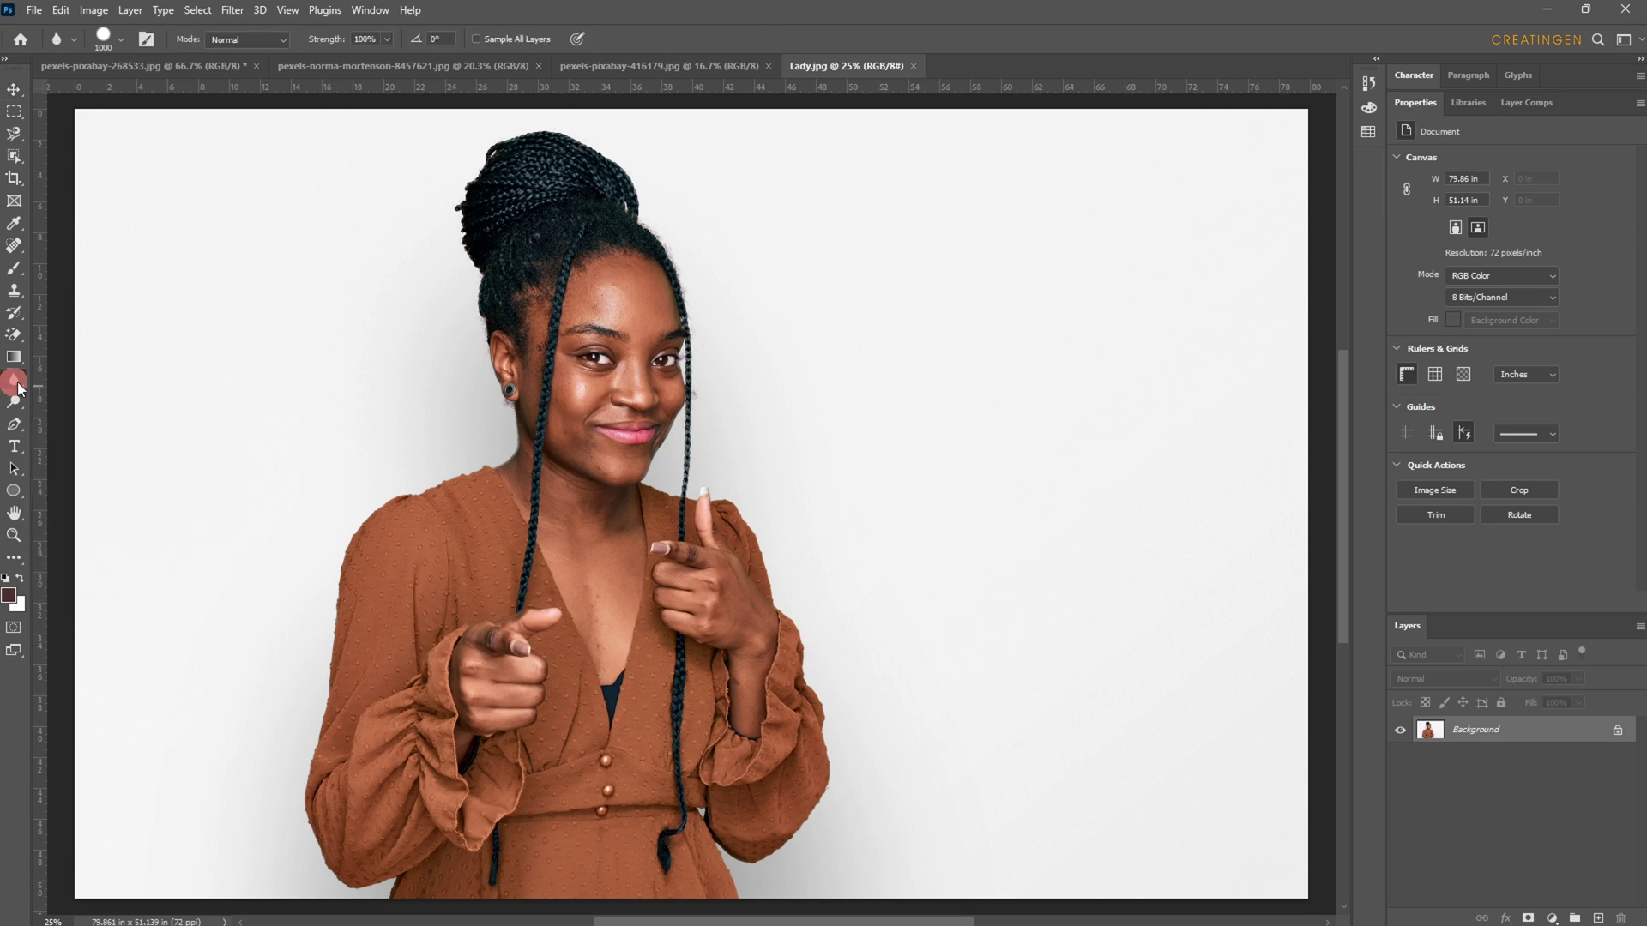
left_click(387, 39)
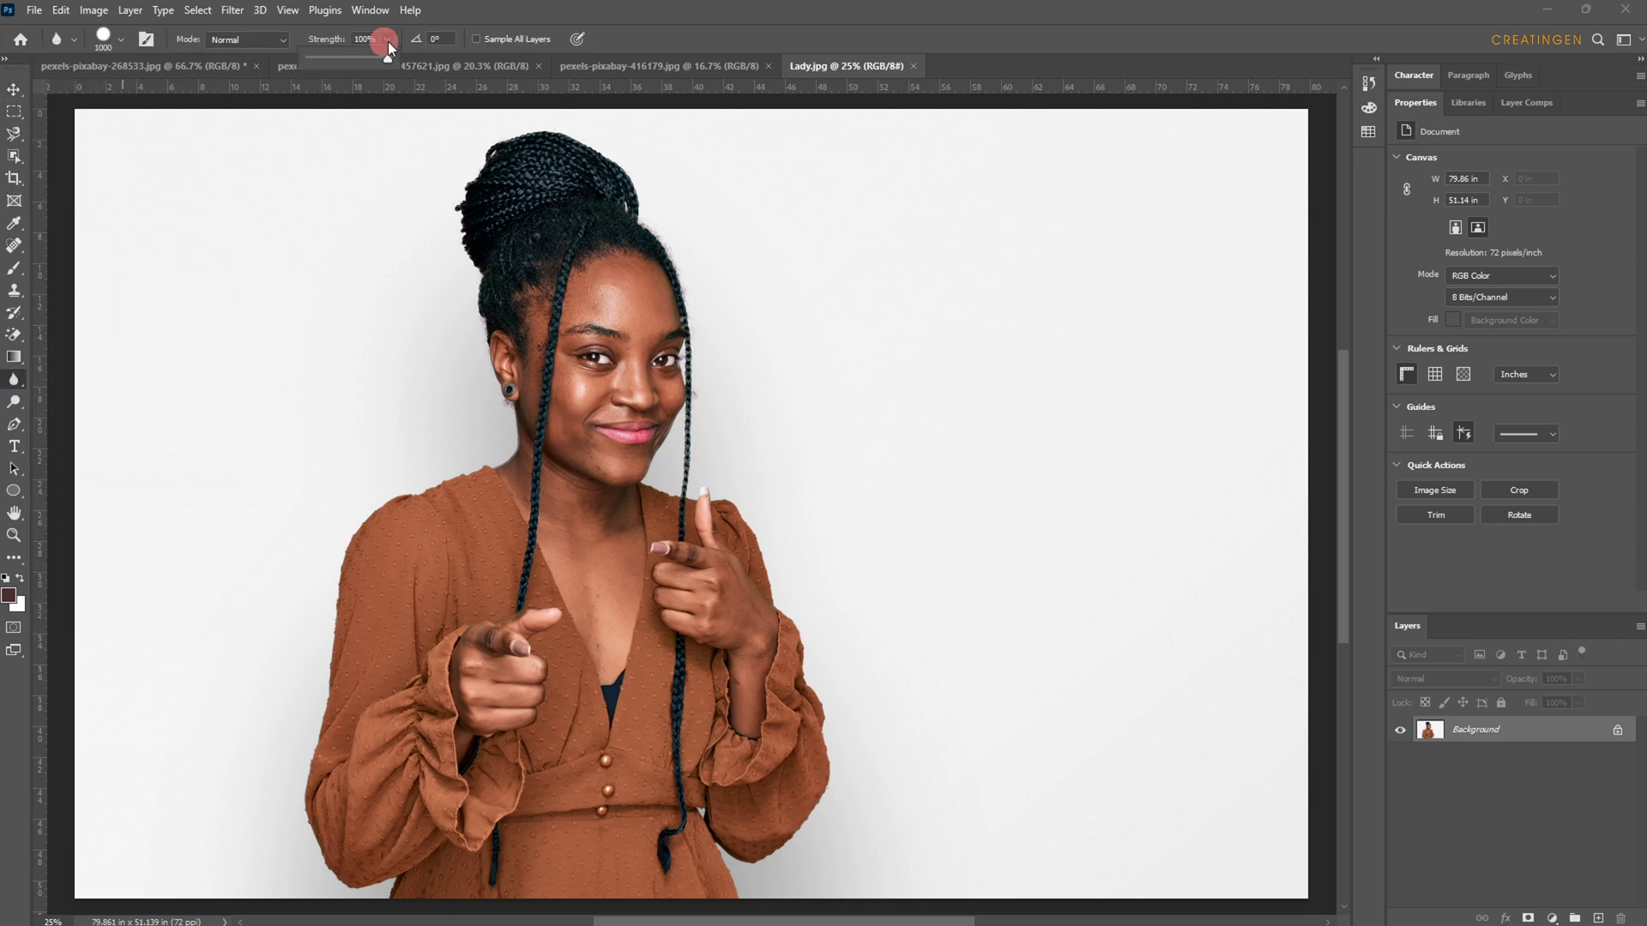
left_click(387, 41)
left_click(415, 184)
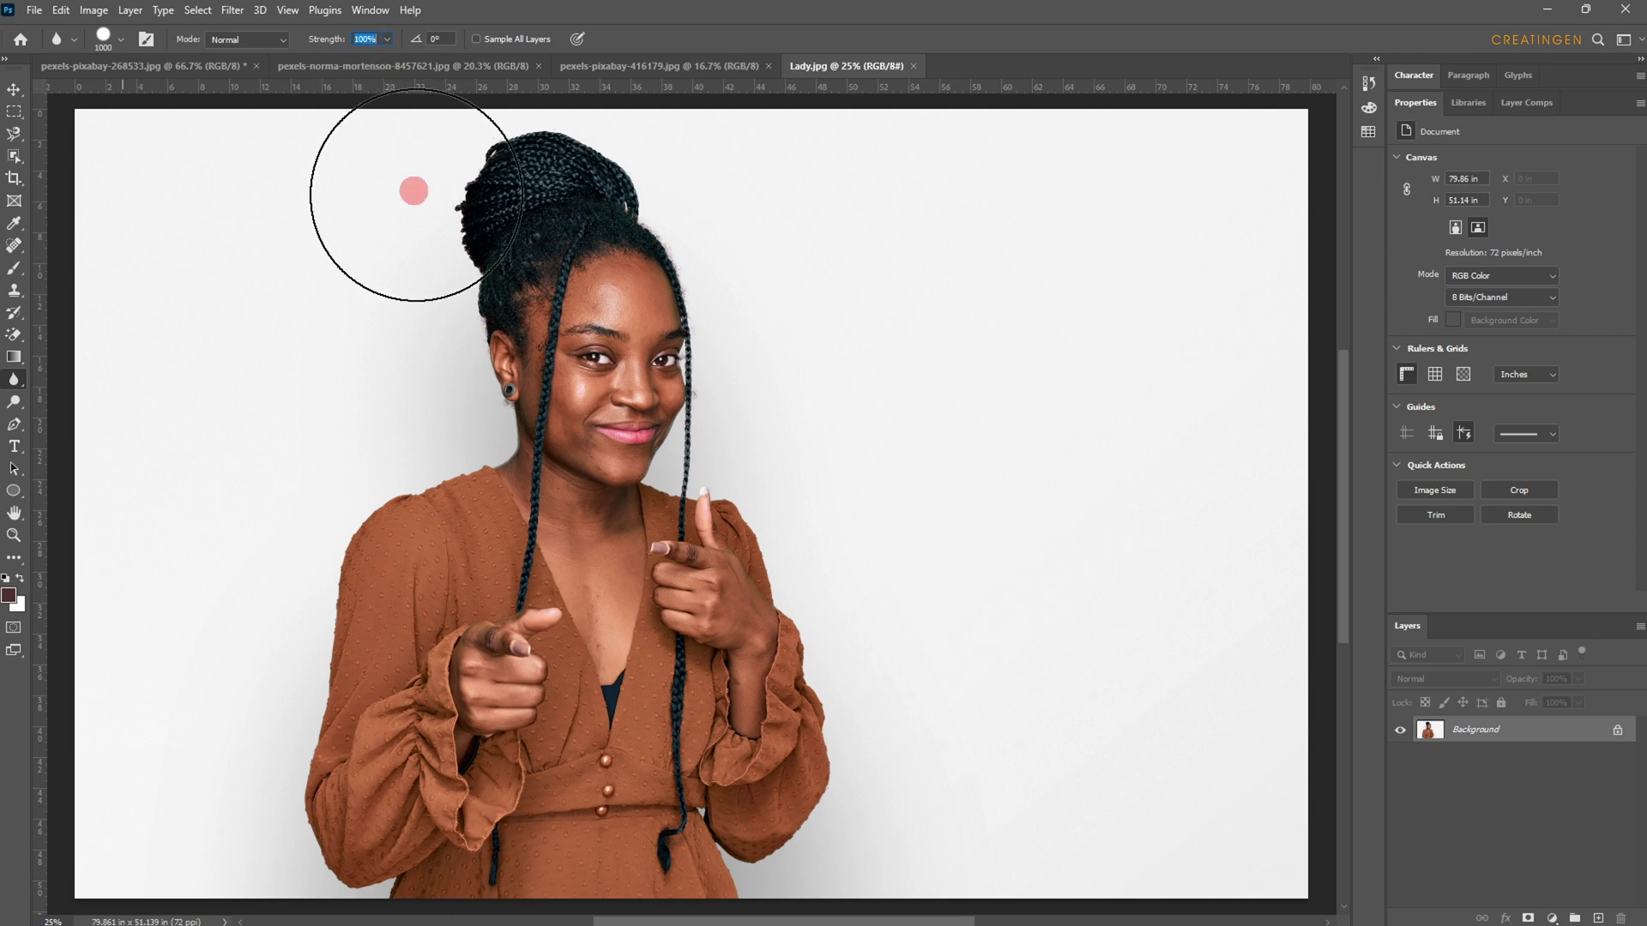
left_click(633, 356)
mouse_move(641, 360)
left_mouse_down()
mouse_move(630, 396)
mouse_move(715, 367)
mouse_move(586, 379)
mouse_move(696, 380)
mouse_move(596, 340)
mouse_move(674, 380)
mouse_move(555, 369)
mouse_move(654, 348)
mouse_move(545, 409)
mouse_move(648, 313)
mouse_move(567, 414)
mouse_move(612, 335)
mouse_move(679, 397)
mouse_move(557, 329)
mouse_move(663, 300)
mouse_move(562, 392)
mouse_move(596, 264)
mouse_move(672, 289)
mouse_move(559, 319)
mouse_move(583, 251)
mouse_move(585, 321)
mouse_move(598, 279)
mouse_move(558, 312)
left_mouse_up()
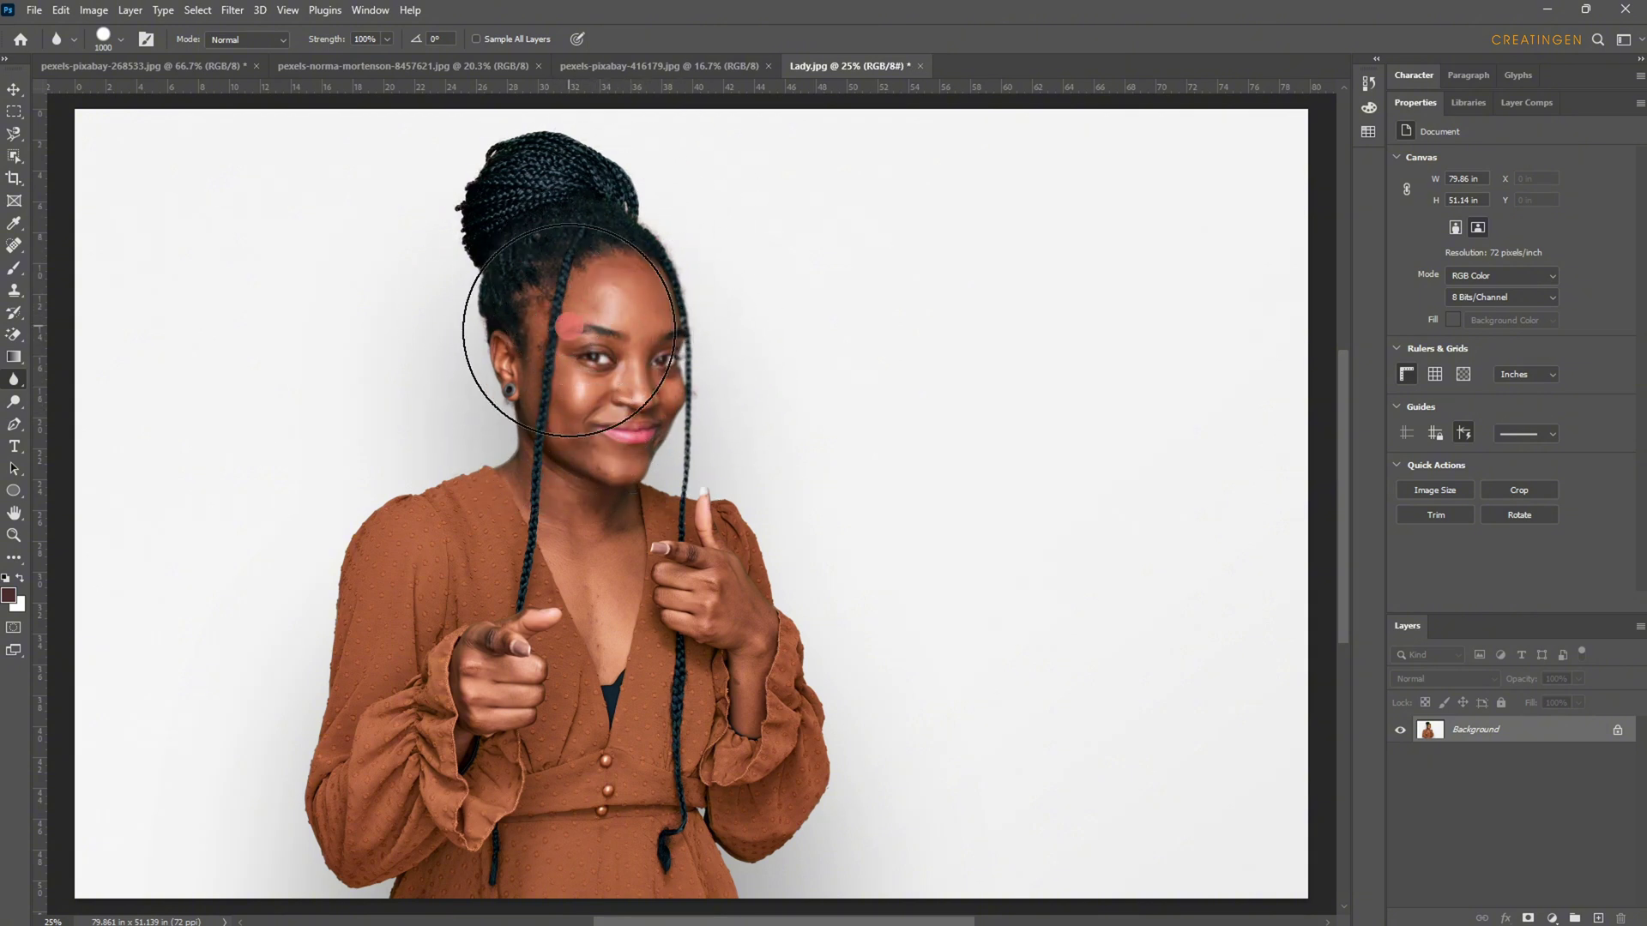
- Brush more blur over the woman's eyes, cheeks and hairline, working close up with the Blur tool
scroll(661, 331, "up", 2)
mouse_move(595, 404)
left_mouse_down()
mouse_move(631, 416)
mouse_move(609, 478)
mouse_move(609, 442)
mouse_move(647, 430)
mouse_move(610, 443)
mouse_move(583, 321)
mouse_move(687, 398)
mouse_move(579, 468)
mouse_move(523, 421)
left_mouse_up()
scroll(639, 422, "up", 6)
scroll(524, 429, "up", 3)
scroll(519, 437, "up", 5)
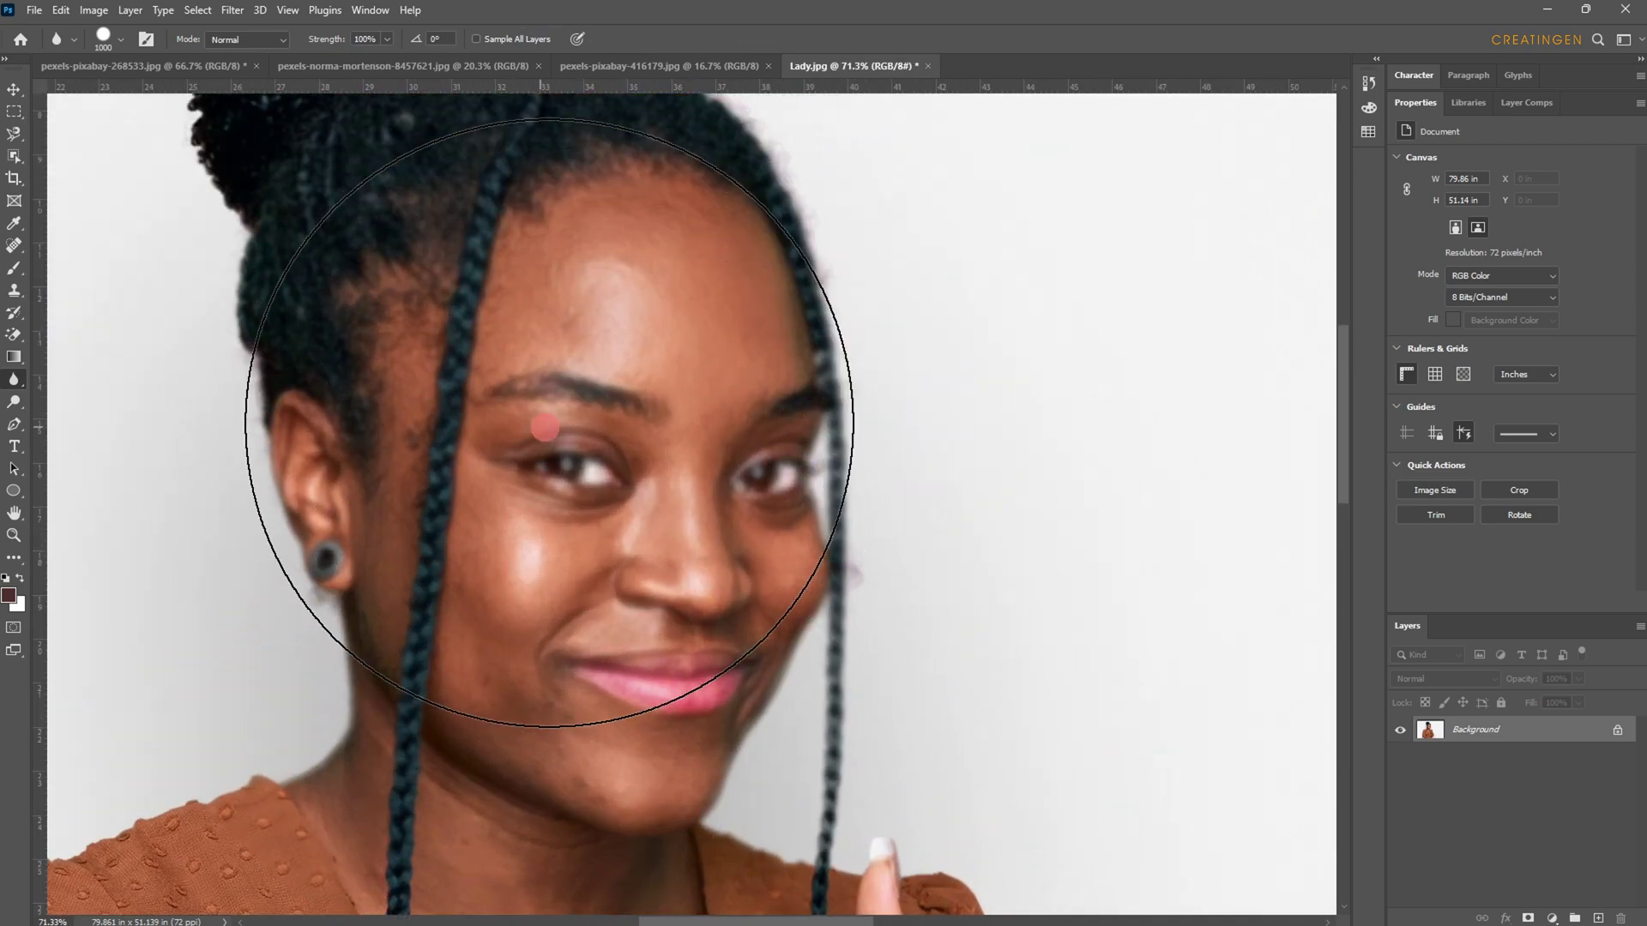
mouse_move(455, 457)
left_mouse_down()
mouse_move(368, 385)
mouse_move(326, 382)
mouse_move(364, 411)
mouse_move(381, 508)
mouse_move(494, 579)
mouse_move(493, 645)
mouse_move(603, 661)
mouse_move(564, 791)
mouse_move(669, 745)
mouse_move(553, 716)
mouse_move(742, 571)
mouse_move(620, 476)
mouse_move(672, 494)
mouse_move(607, 496)
left_mouse_up()
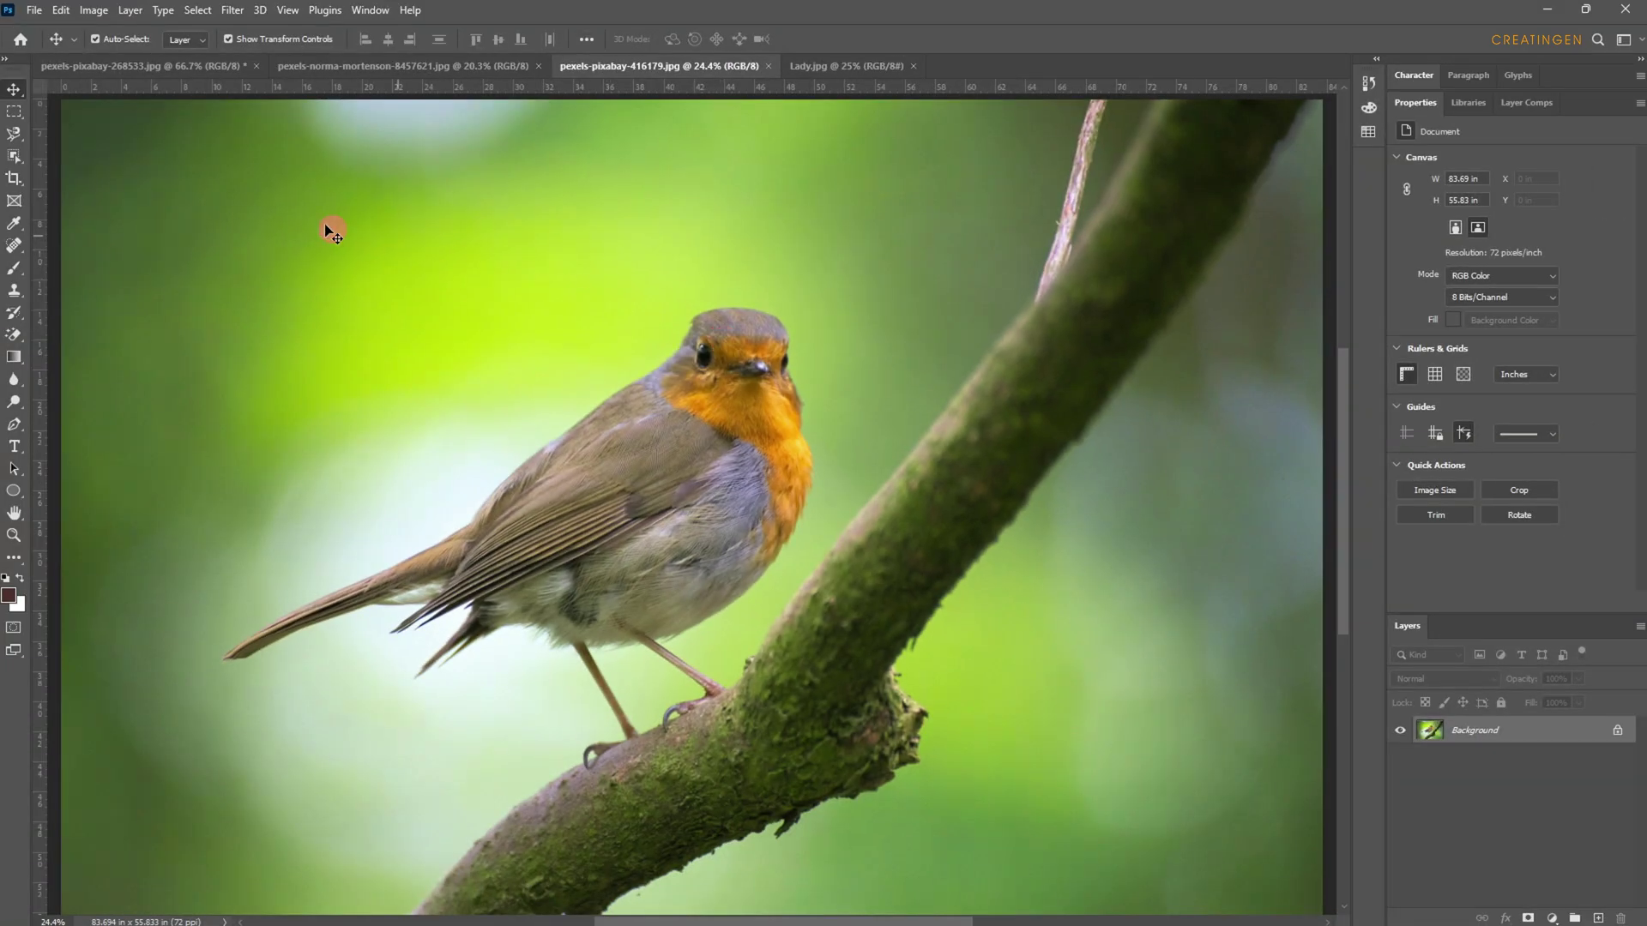
- Start a Gaussian Blur on the robin photo and preview it with radii of 309.2 and 141.7 pixels
left_click(232, 12)
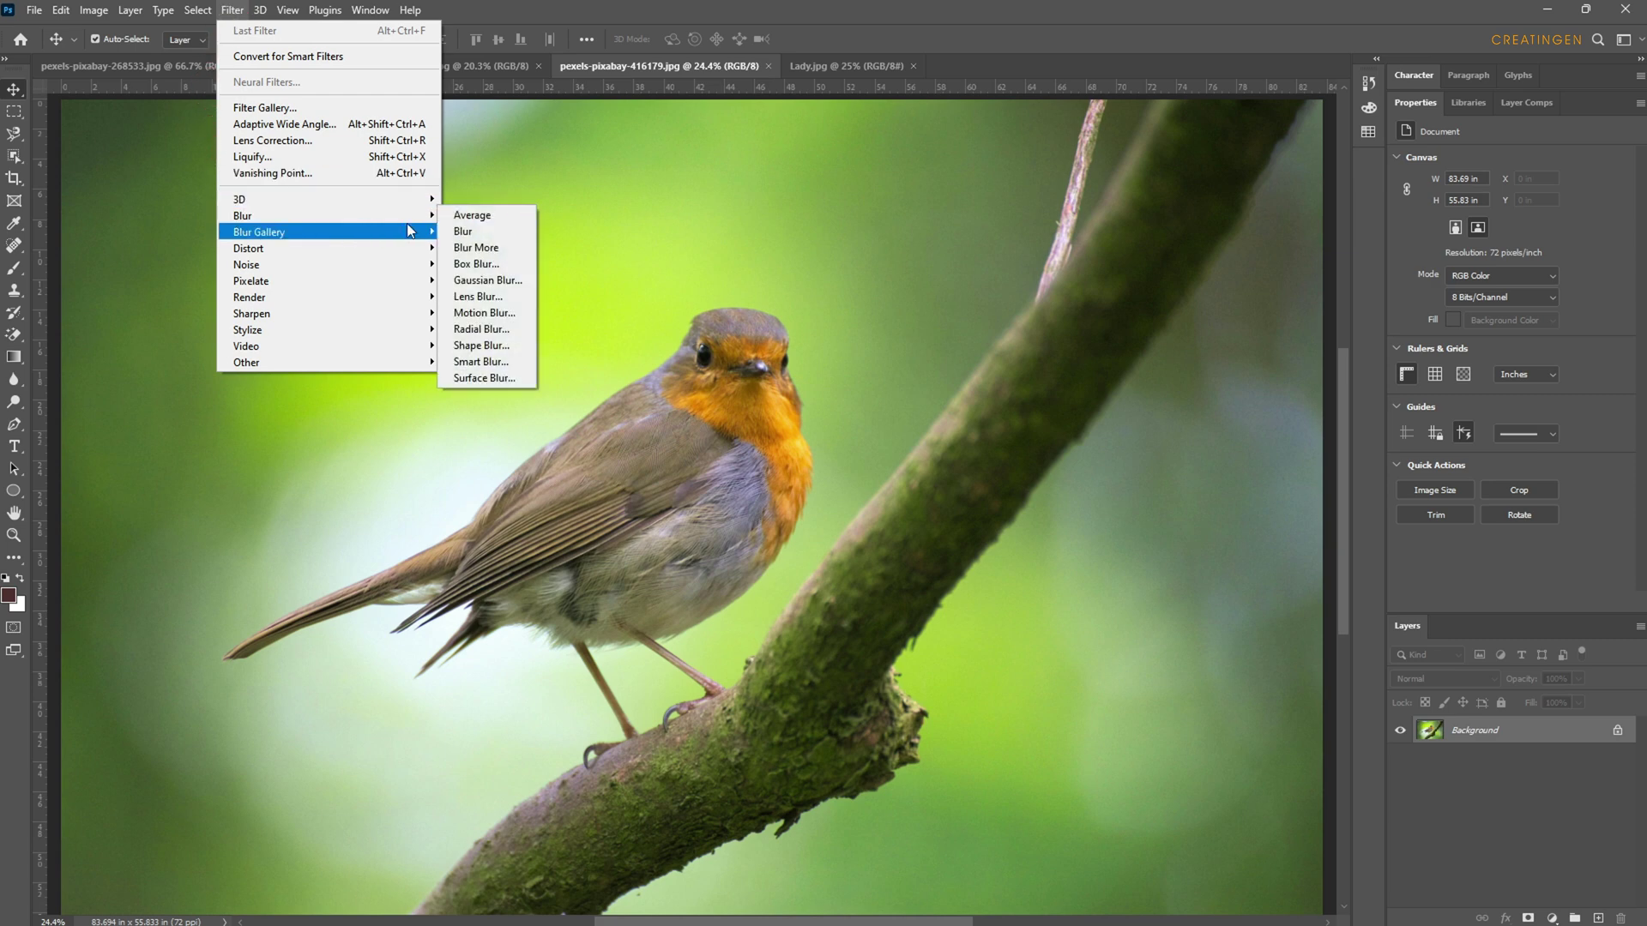
mouse_move(435, 226)
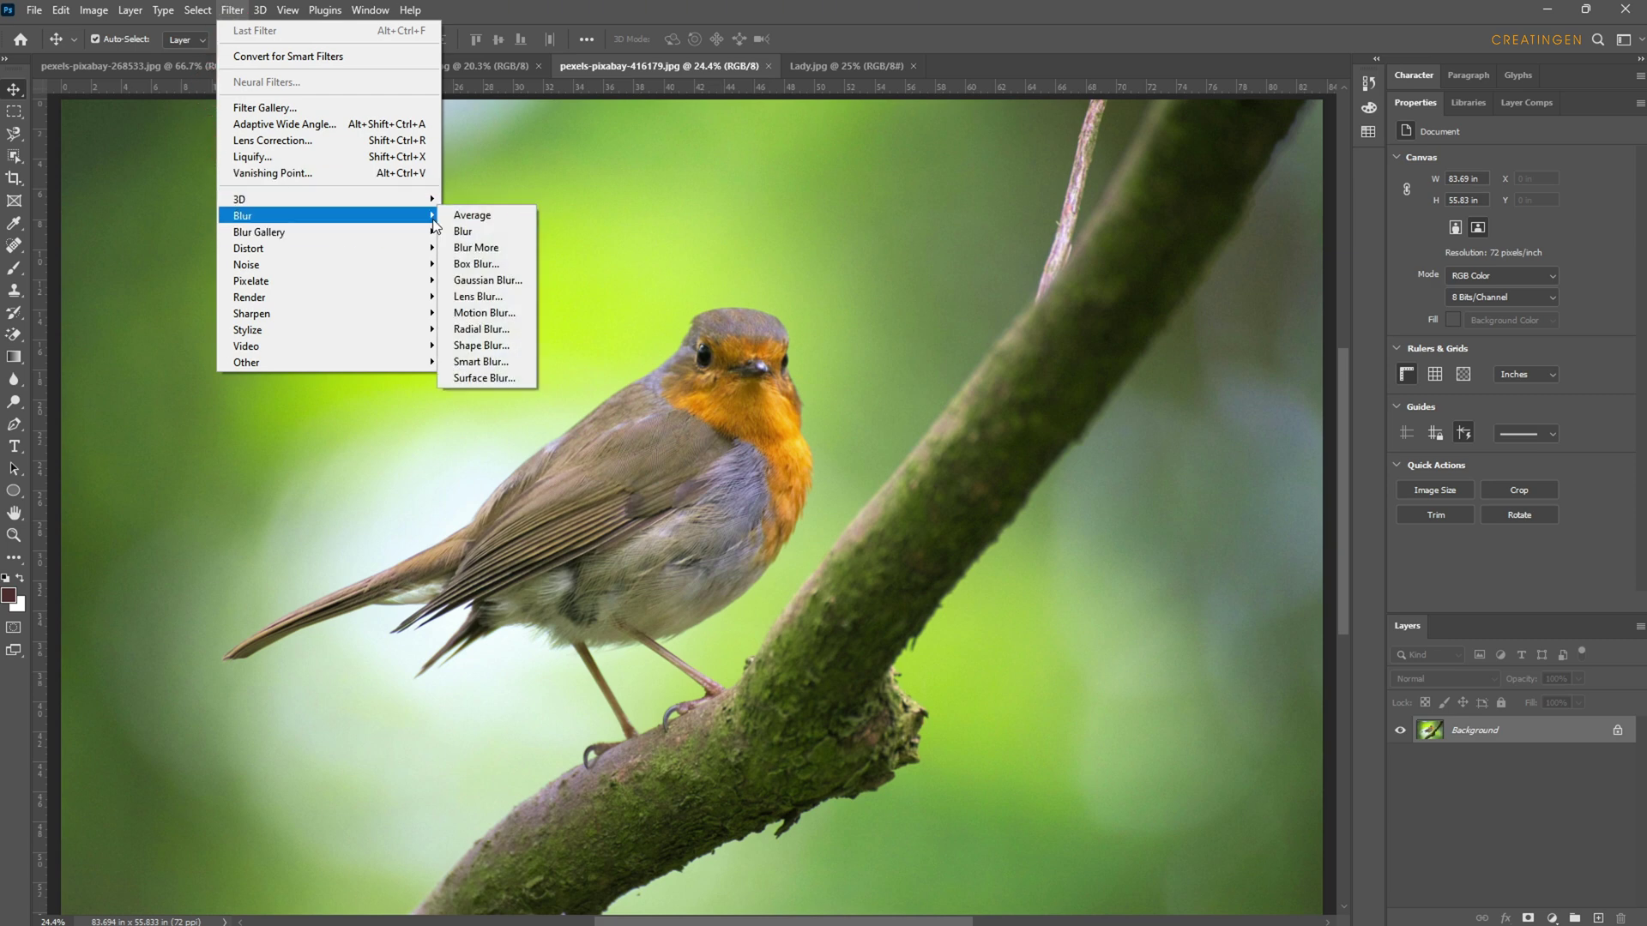
left_click(499, 277)
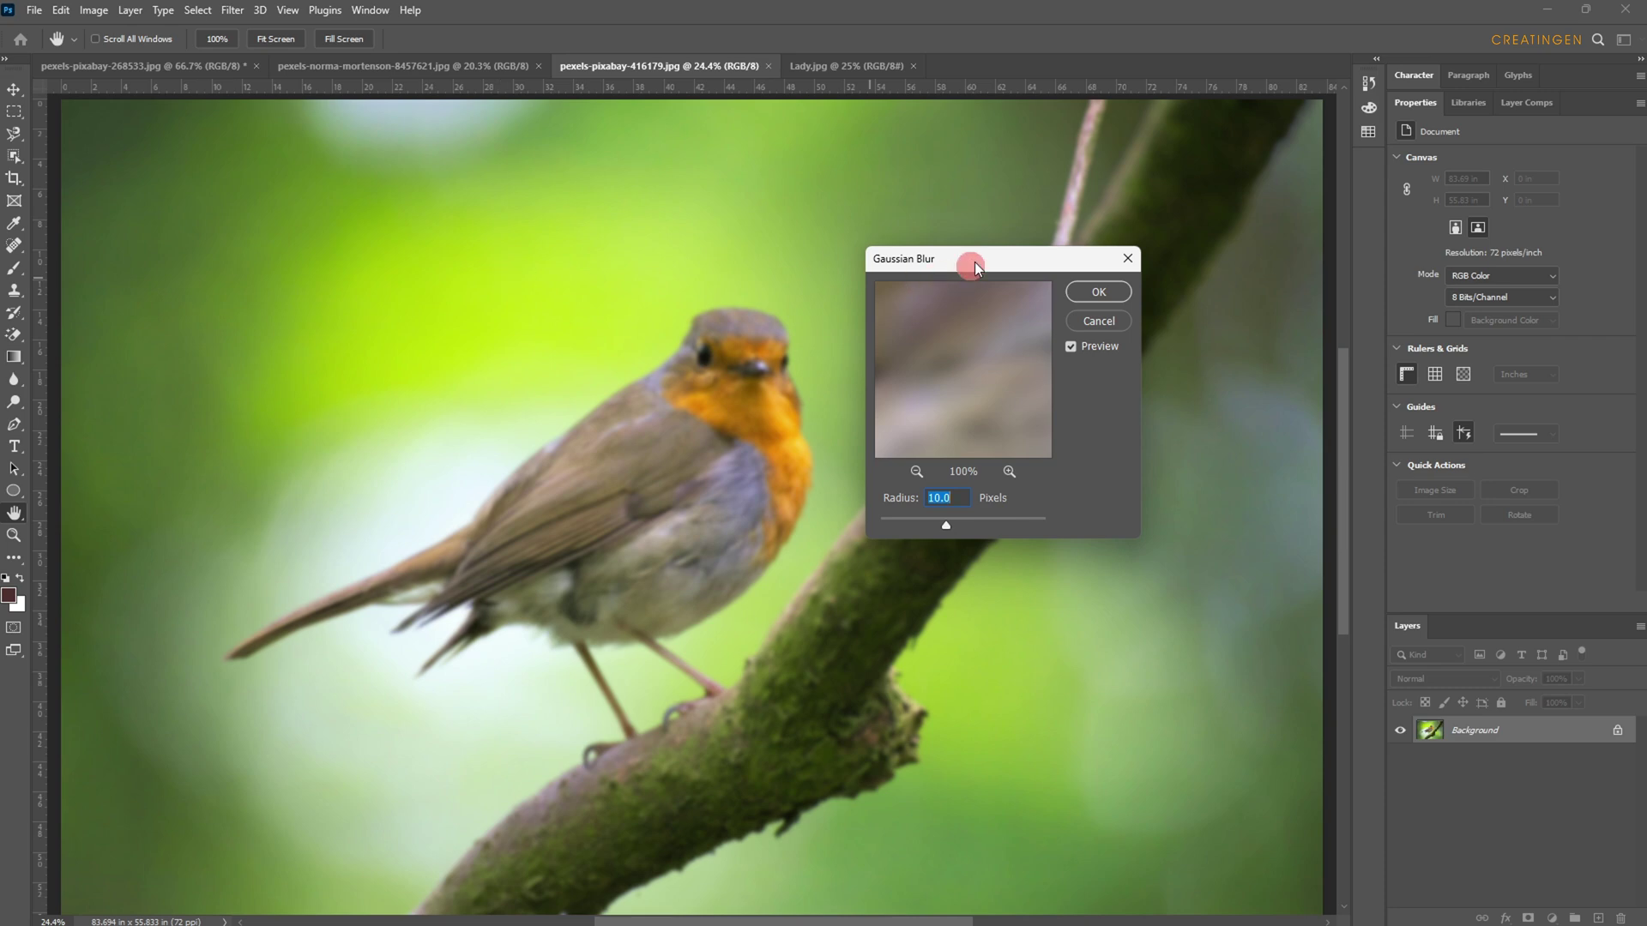
left_click_drag(970, 258, 1088, 207)
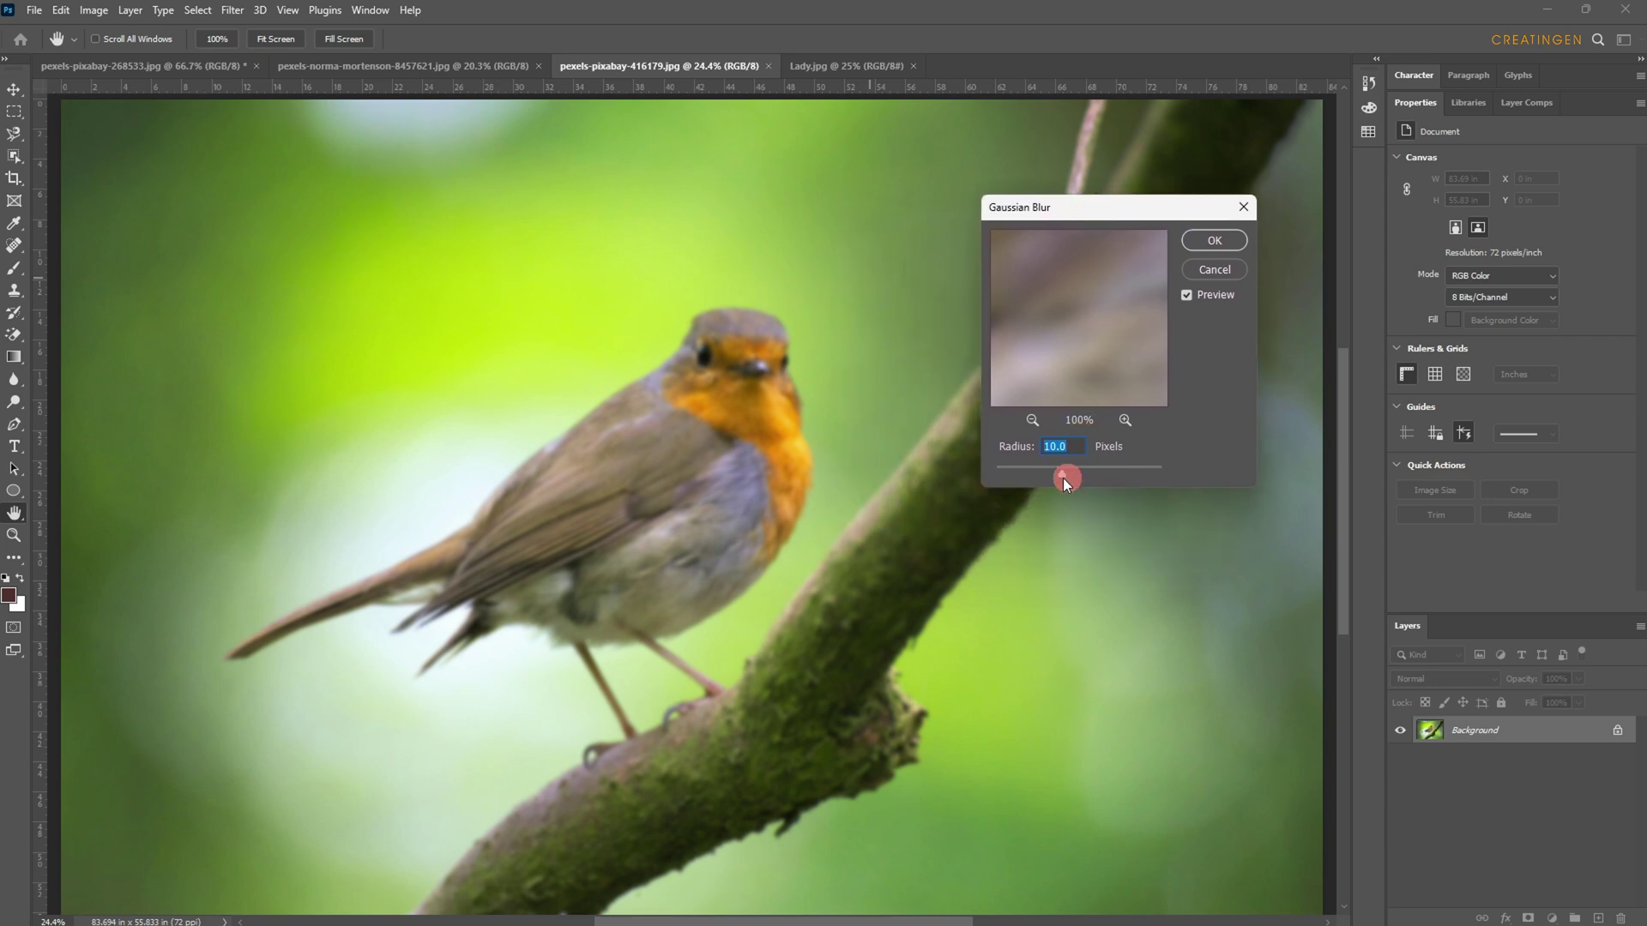
left_click_drag(1104, 465, 1136, 461)
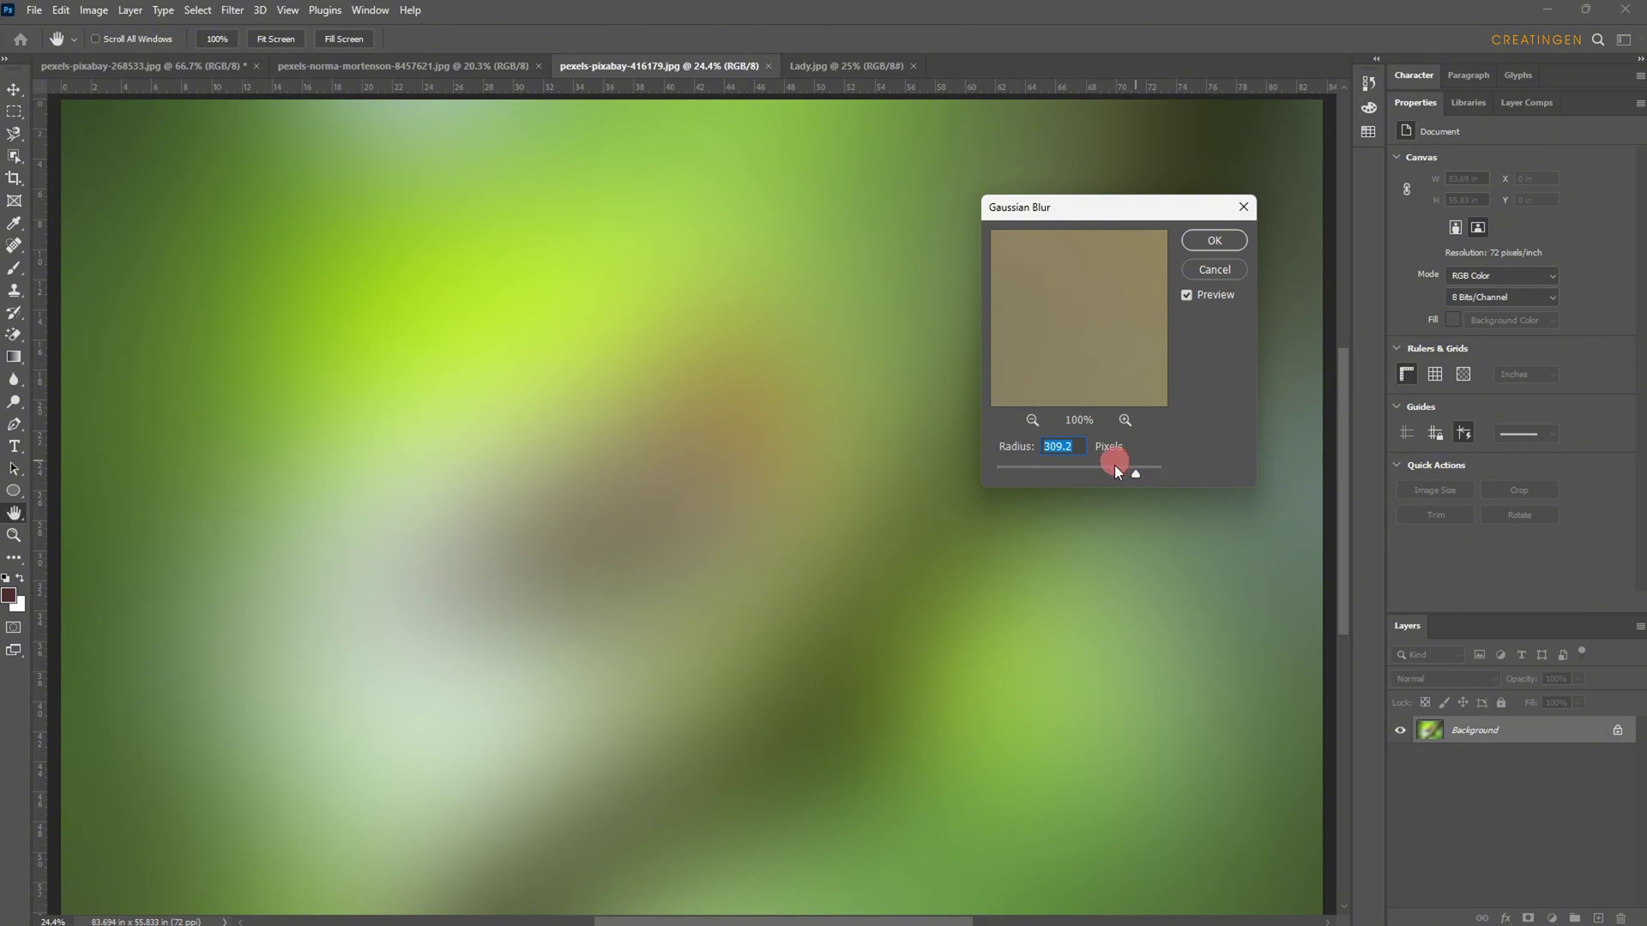
left_click(1115, 468)
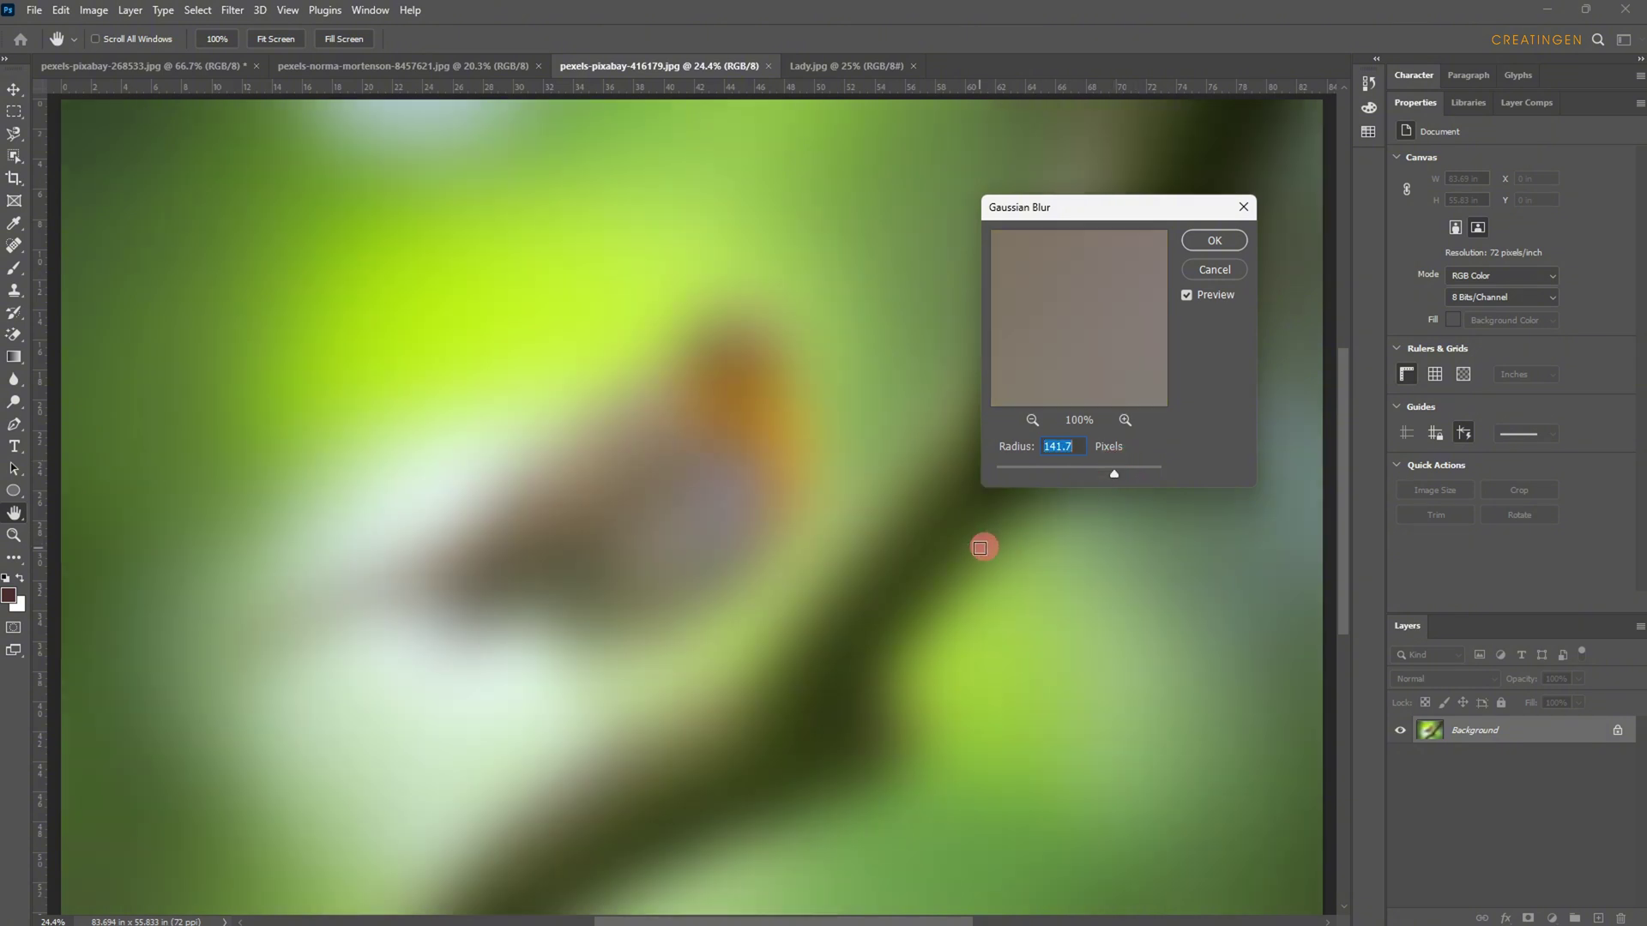
- Lower the Gaussian Blur radius to 0.1 pixels and centre the filter preview on the robin's head
left_click(770, 608, "ctrl")
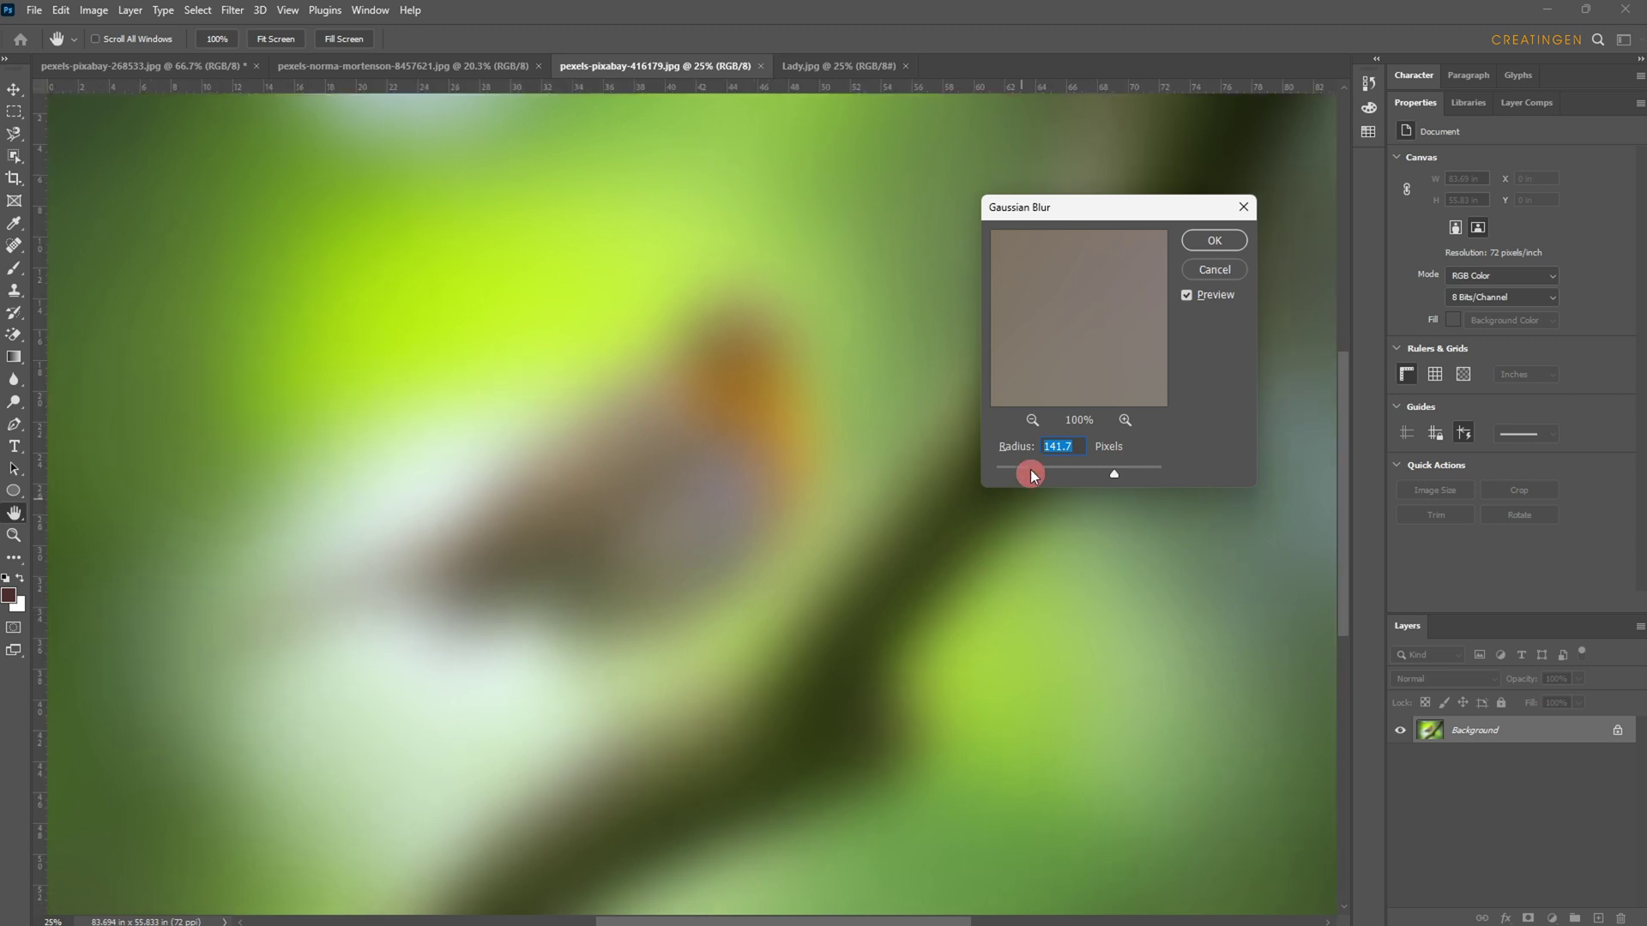
left_click_drag(1010, 476, 993, 476)
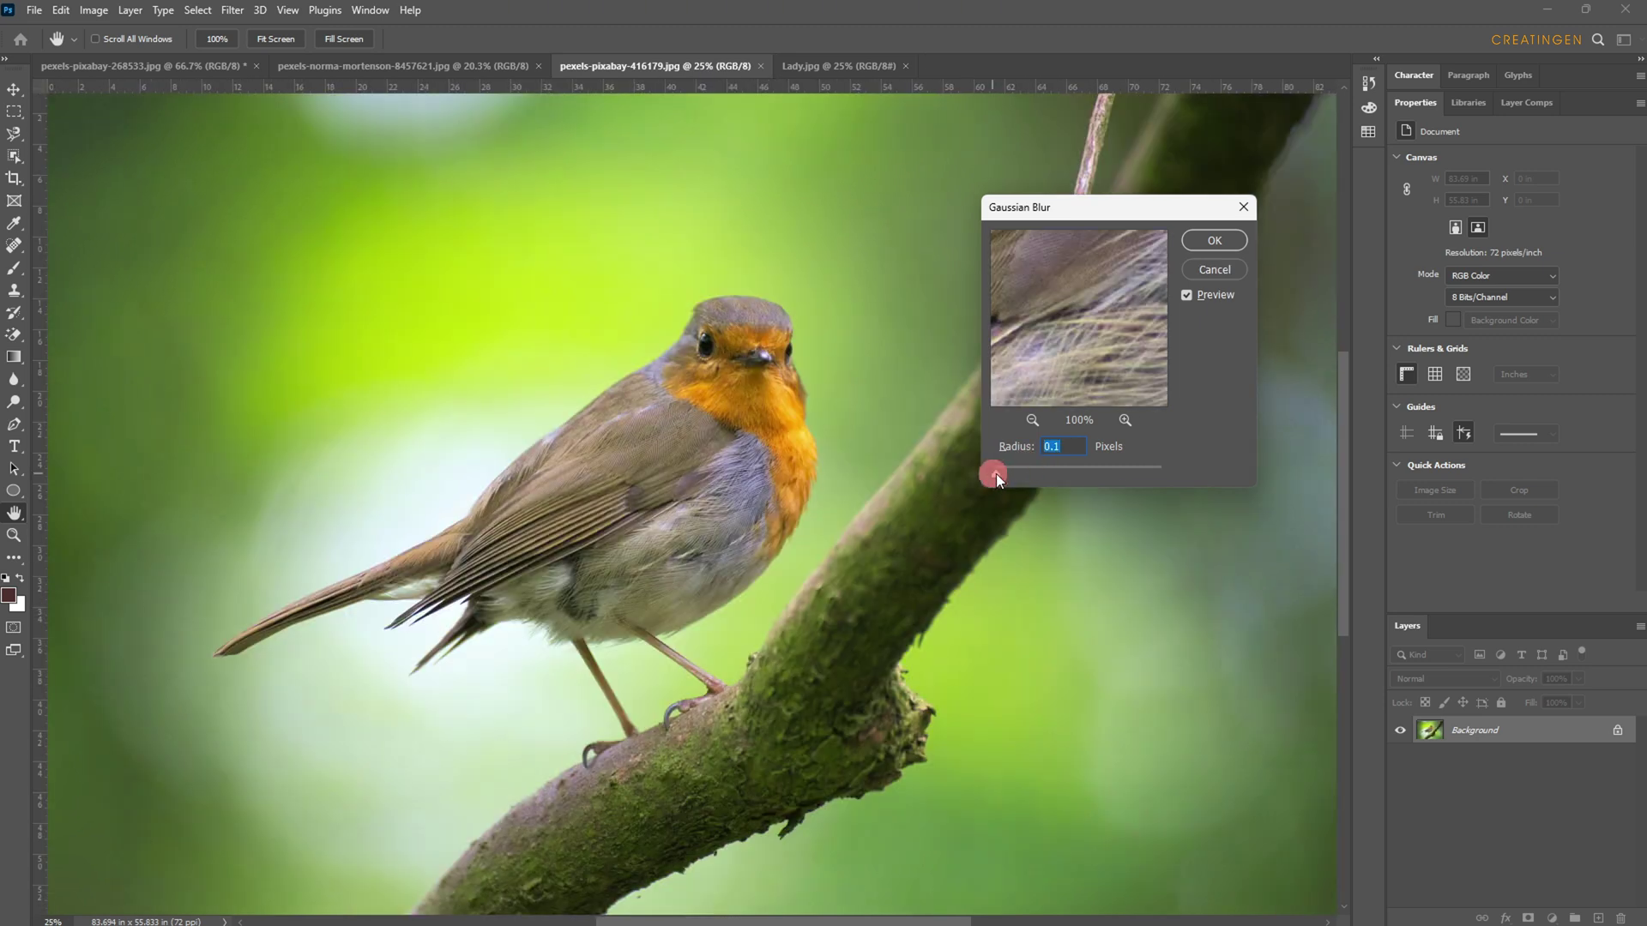
left_click(1044, 319)
left_click(693, 337)
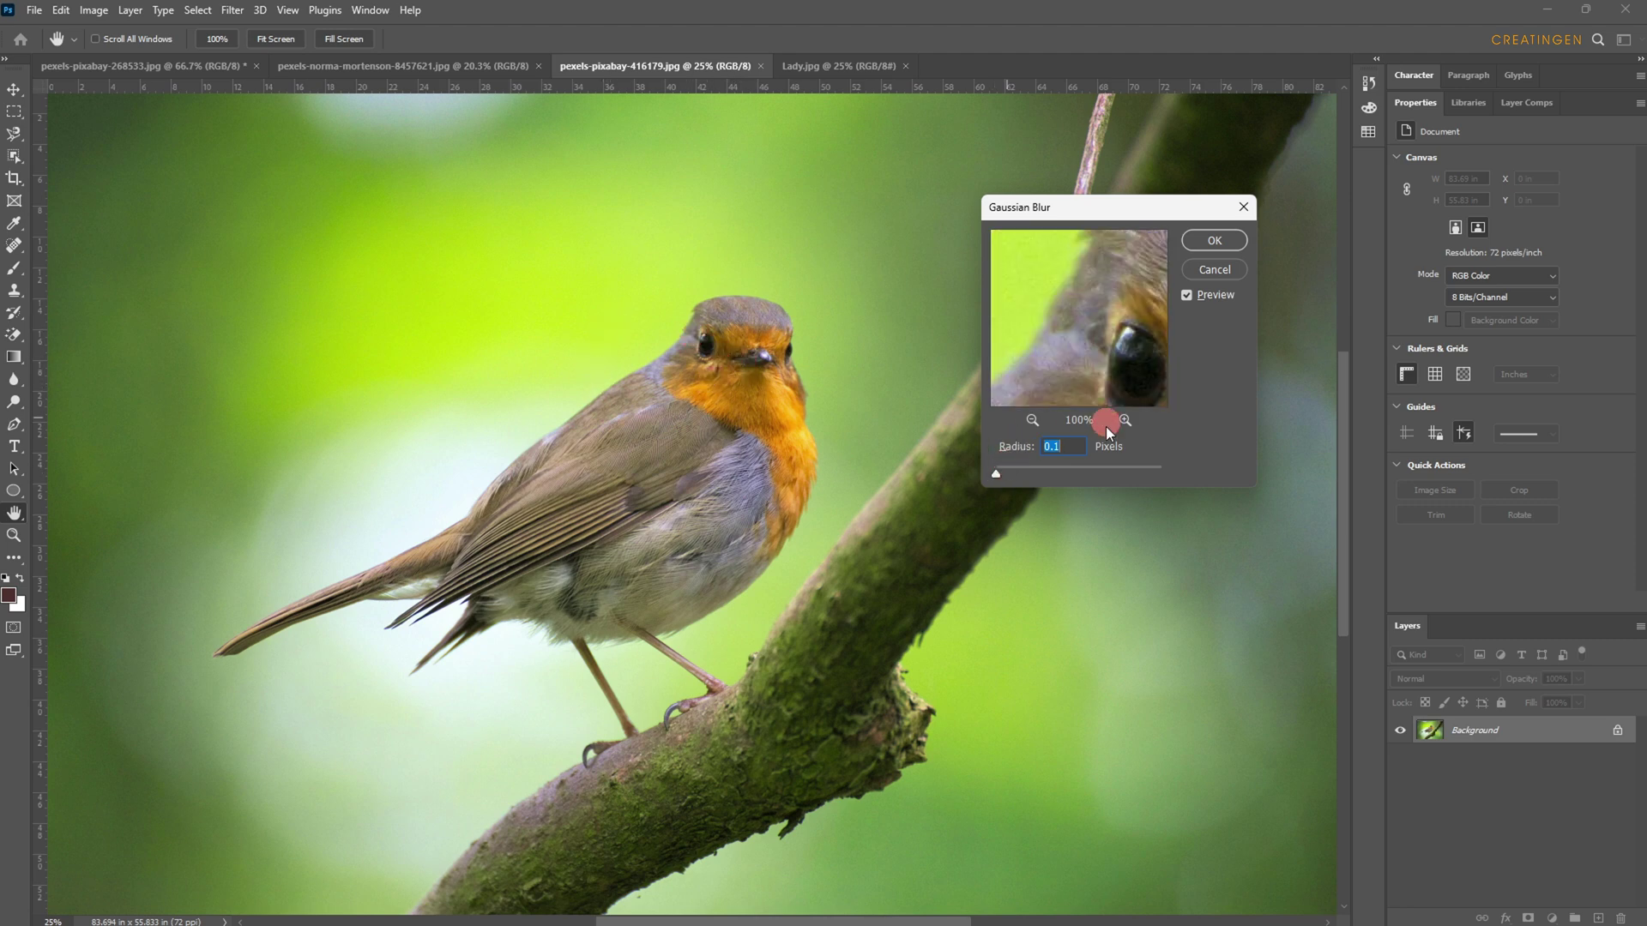
- Raise the Gaussian Blur radius to 470.4 pixels and apply the filter to the robin photo
left_click(1043, 467)
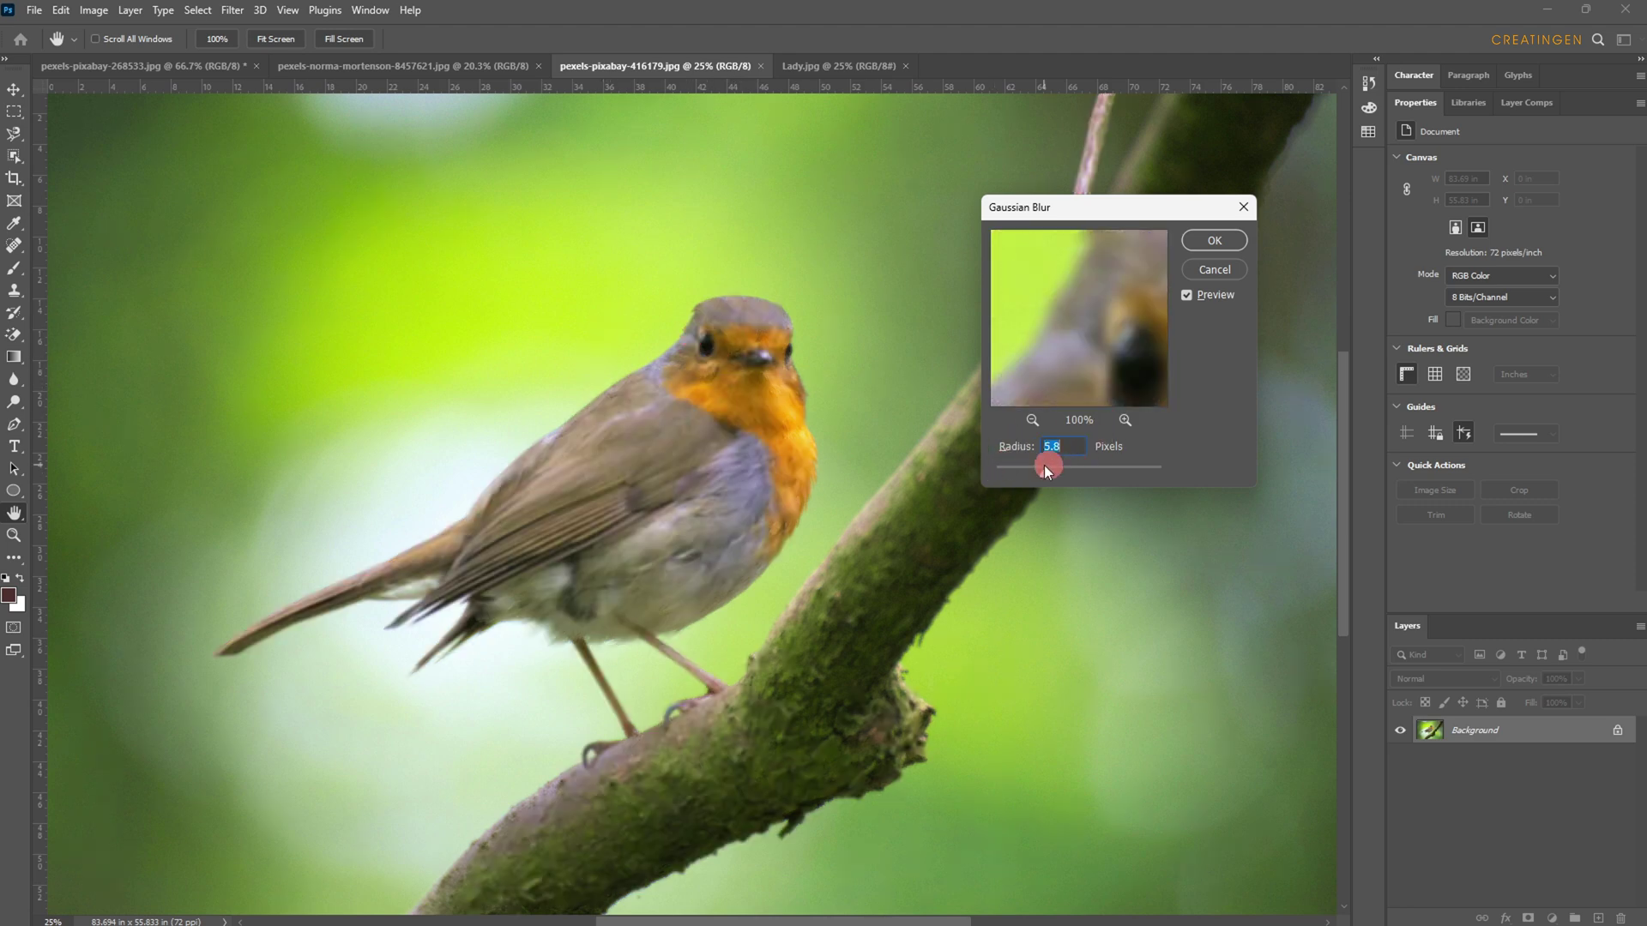
left_click(1120, 466)
left_click(1138, 466)
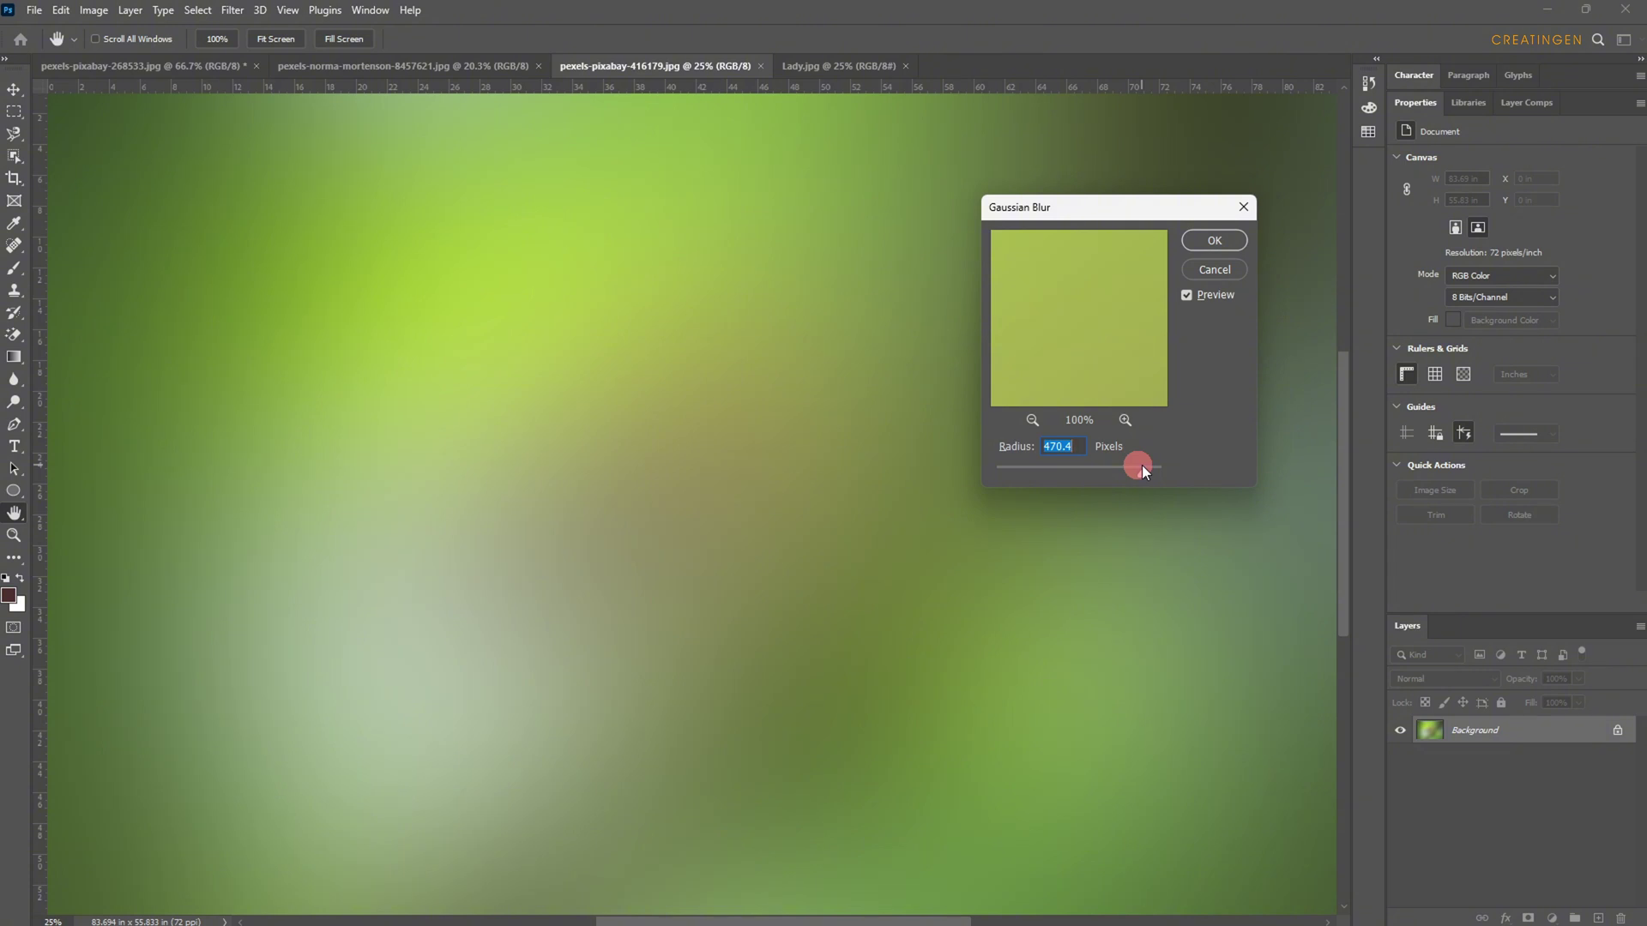
left_click(1196, 256)
left_click(1211, 241)
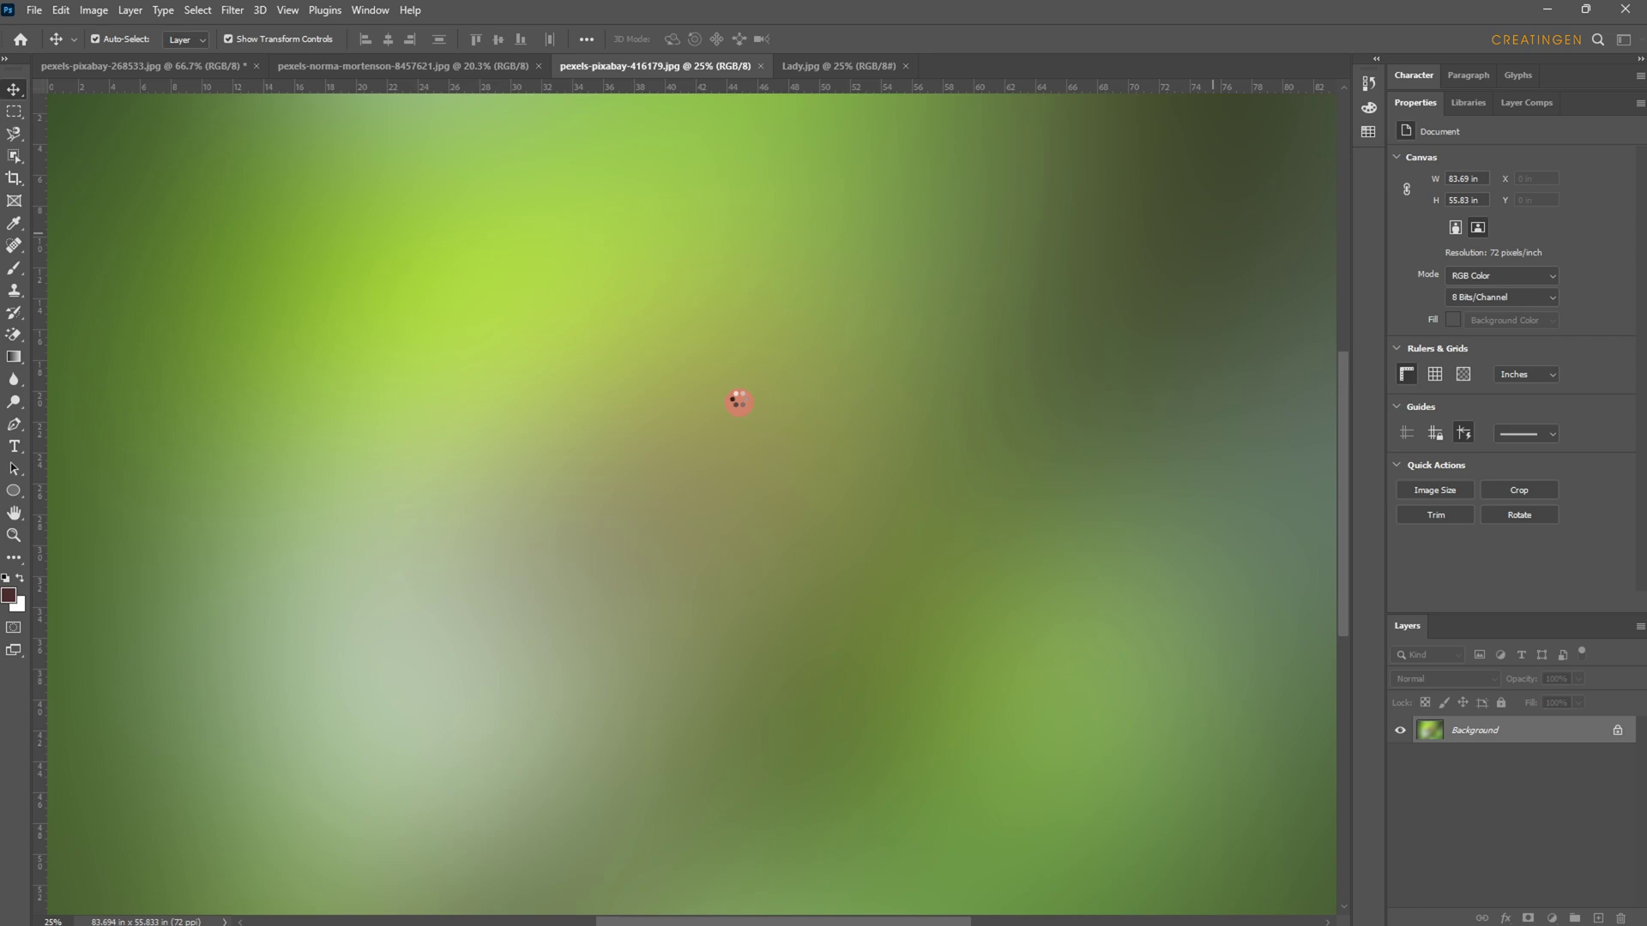
scroll(761, 383, "down", 3)
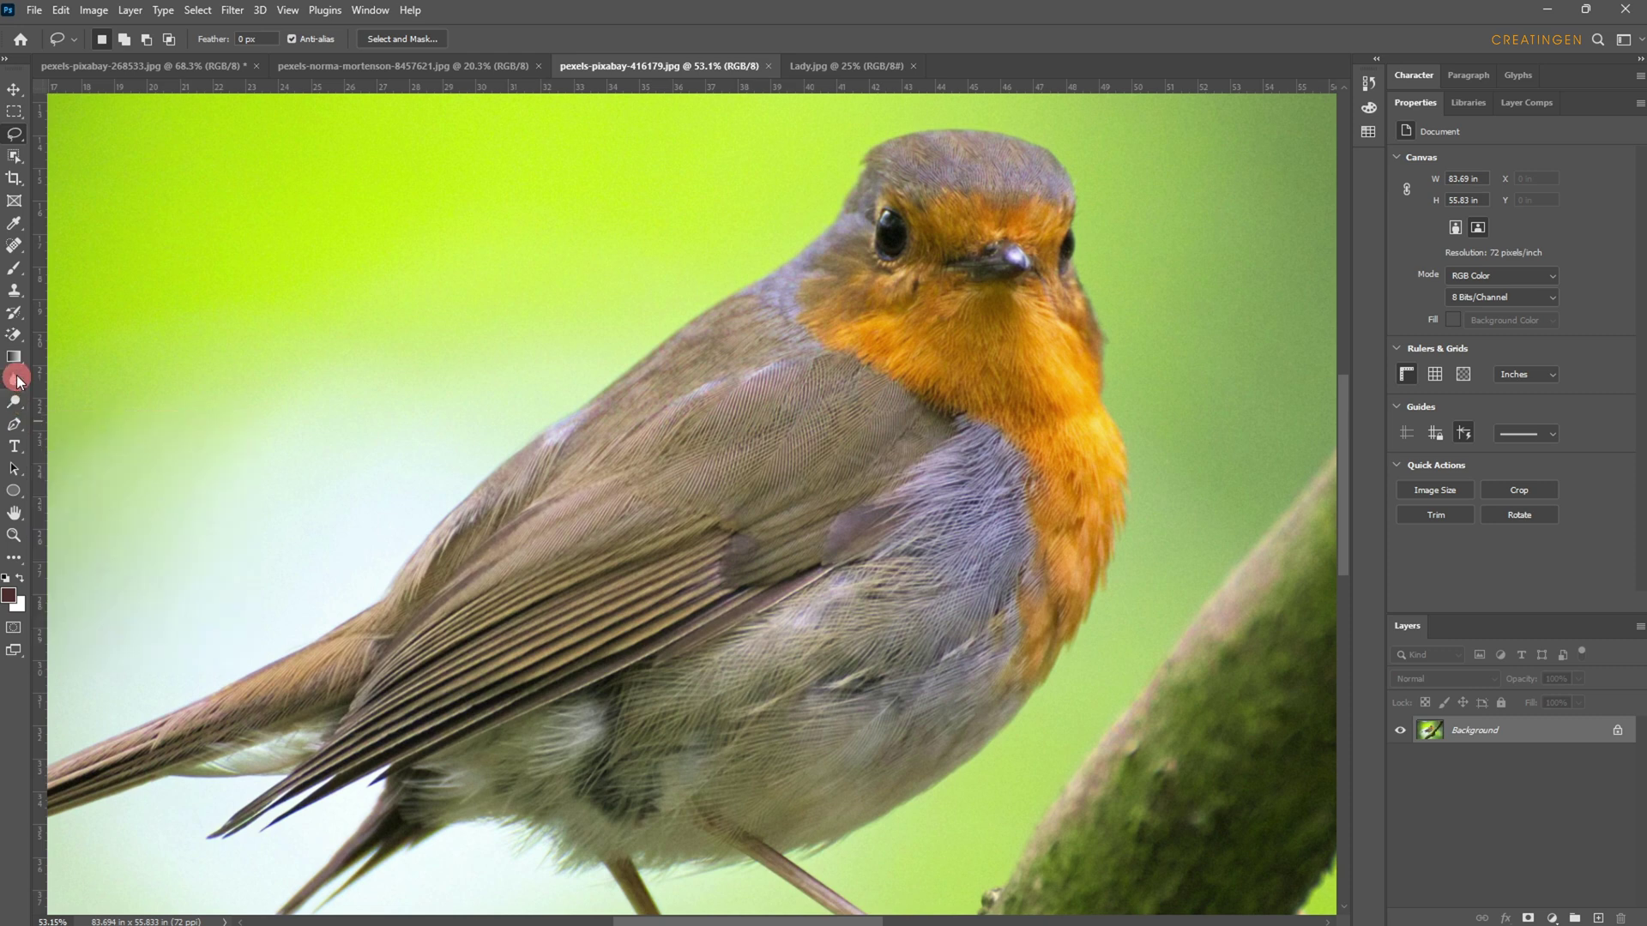
- Sharpen the robin from the top of its head down to the lower breast with the Sharpen tool at 100% strength
left_click_drag(17, 381, 86, 396)
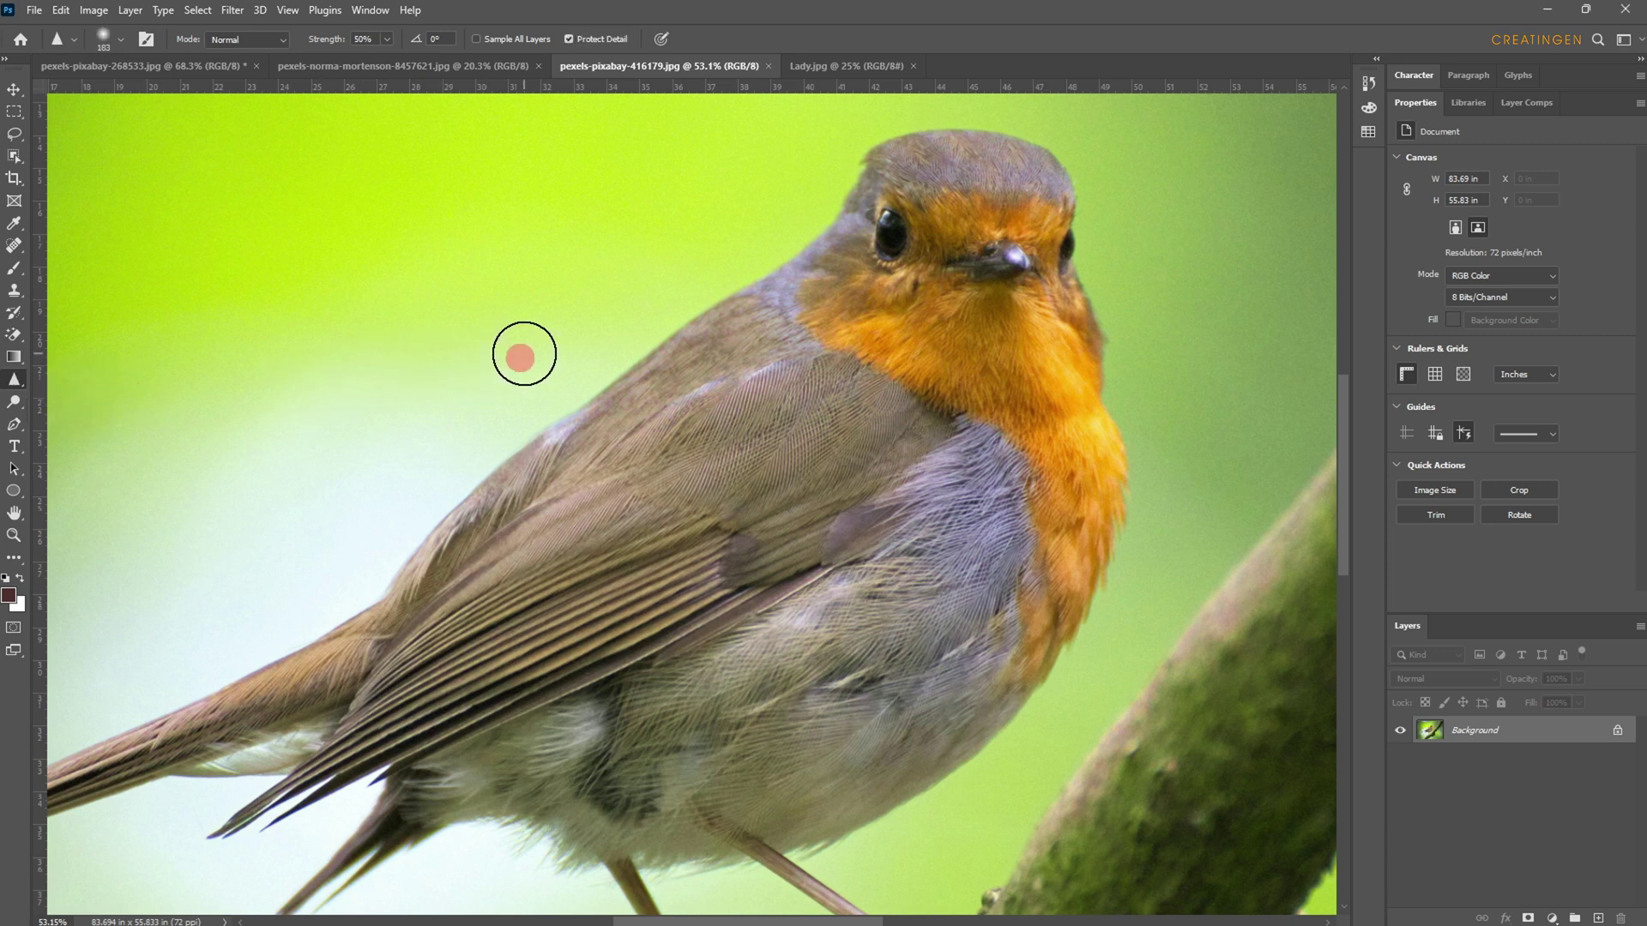
left_click(385, 40)
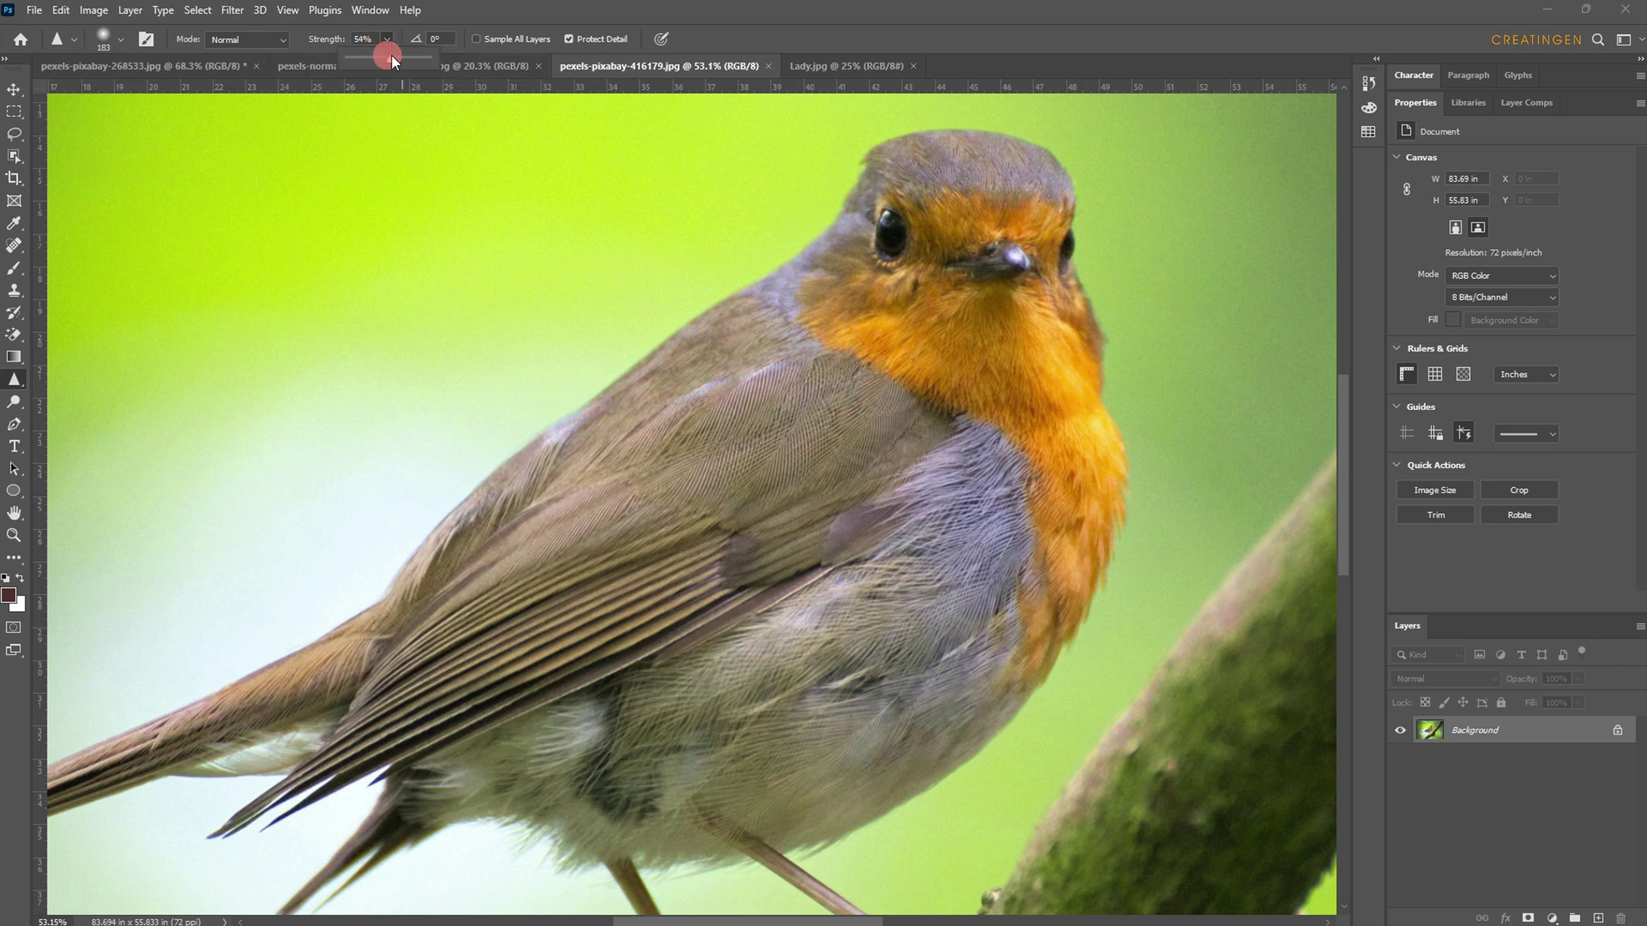
left_click_drag(391, 54, 431, 65)
mouse_move(871, 155)
left_mouse_down()
mouse_move(856, 194)
mouse_move(887, 158)
mouse_move(1034, 128)
mouse_move(1084, 158)
mouse_move(1113, 521)
mouse_move(1101, 591)
mouse_move(1033, 691)
left_mouse_up()
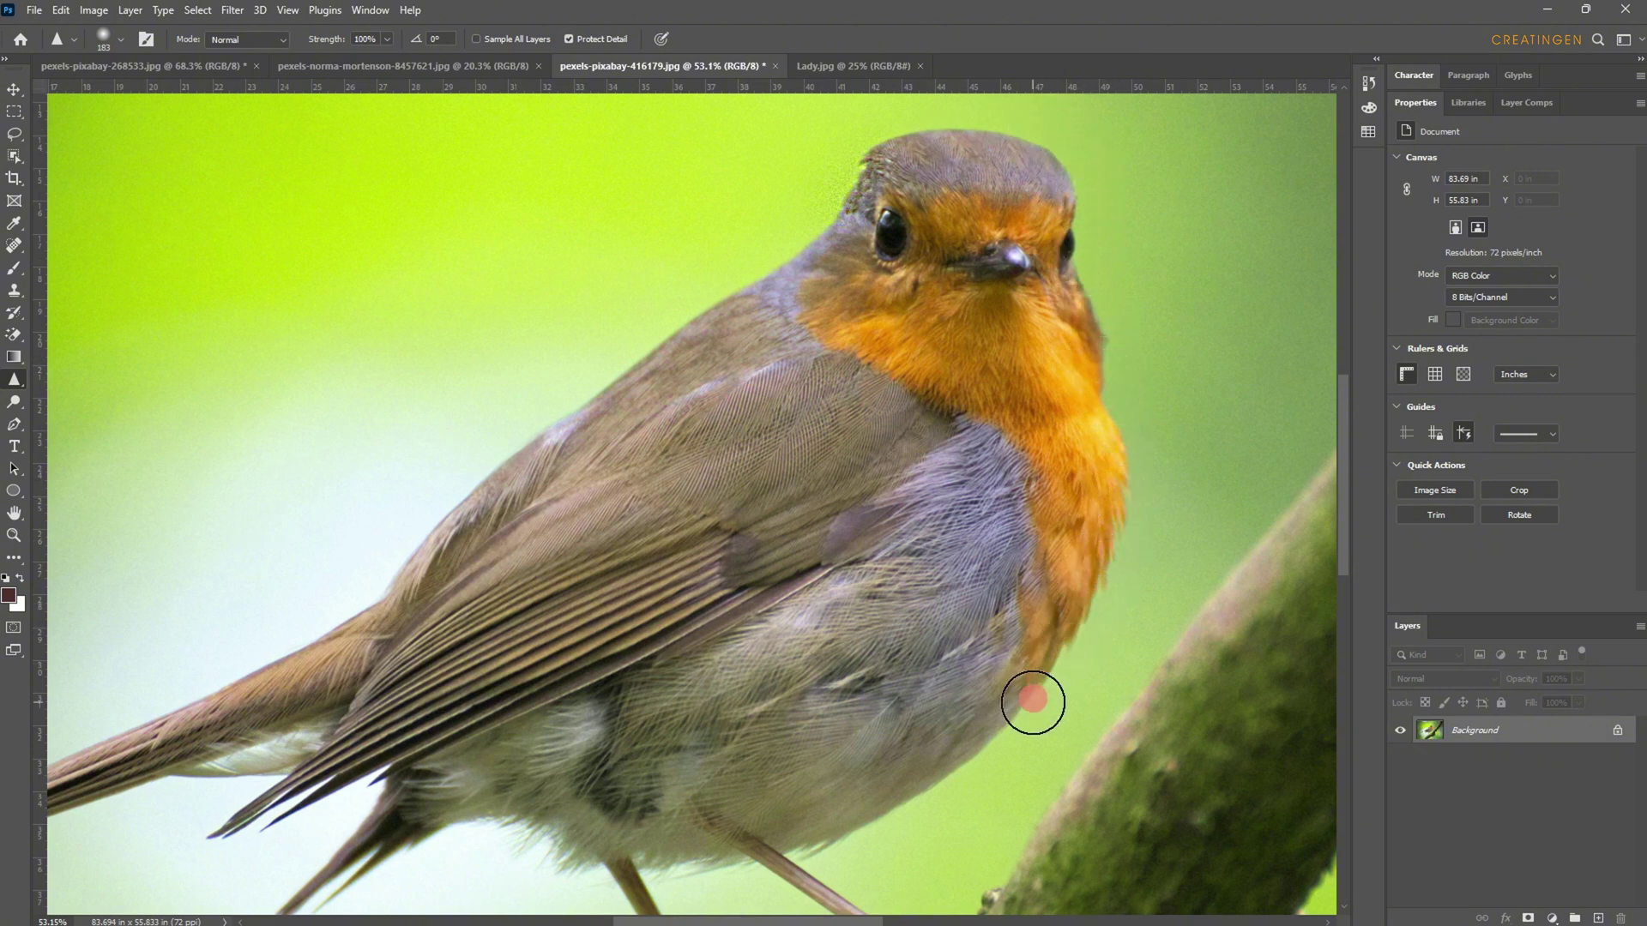
- Sharpen the robin's plumage from the side of its head across to the wing
mouse_move(1096, 228)
left_mouse_down()
mouse_move(1068, 185)
mouse_move(1059, 225)
mouse_move(1119, 485)
mouse_move(1111, 561)
mouse_move(1025, 721)
mouse_move(813, 589)
mouse_move(838, 219)
mouse_move(796, 235)
mouse_move(620, 426)
left_mouse_up()
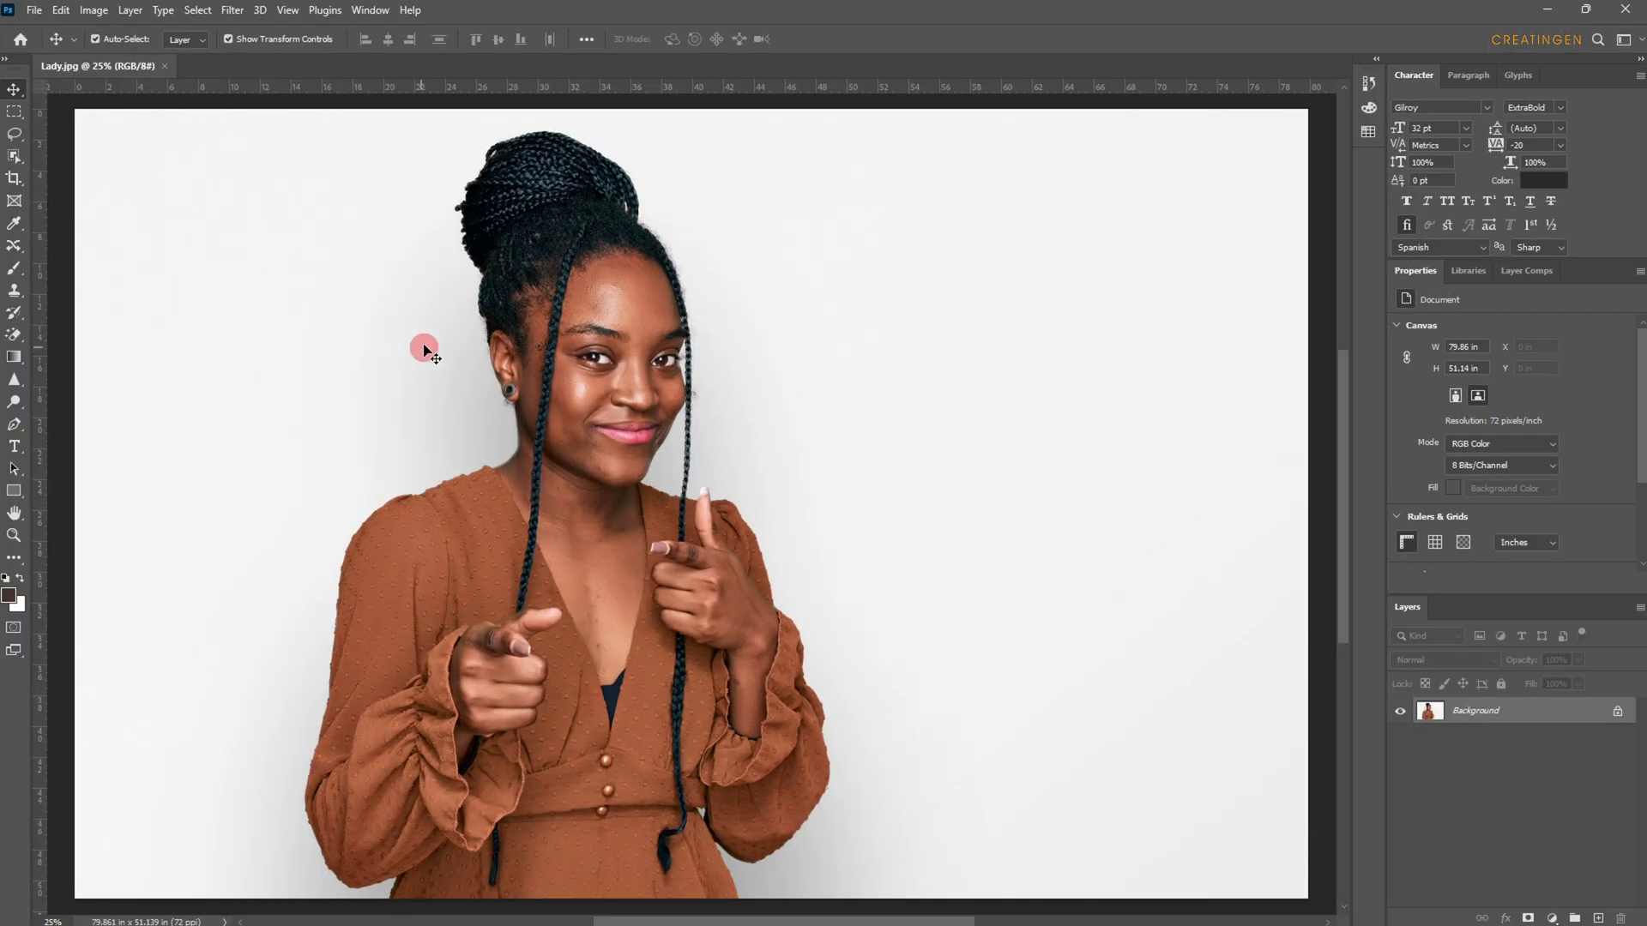
- Start a Pen tool path in Path mode where the dress meets the photo's bottom edge and place three anchors up its outer edge
scroll(429, 341, "up", 1)
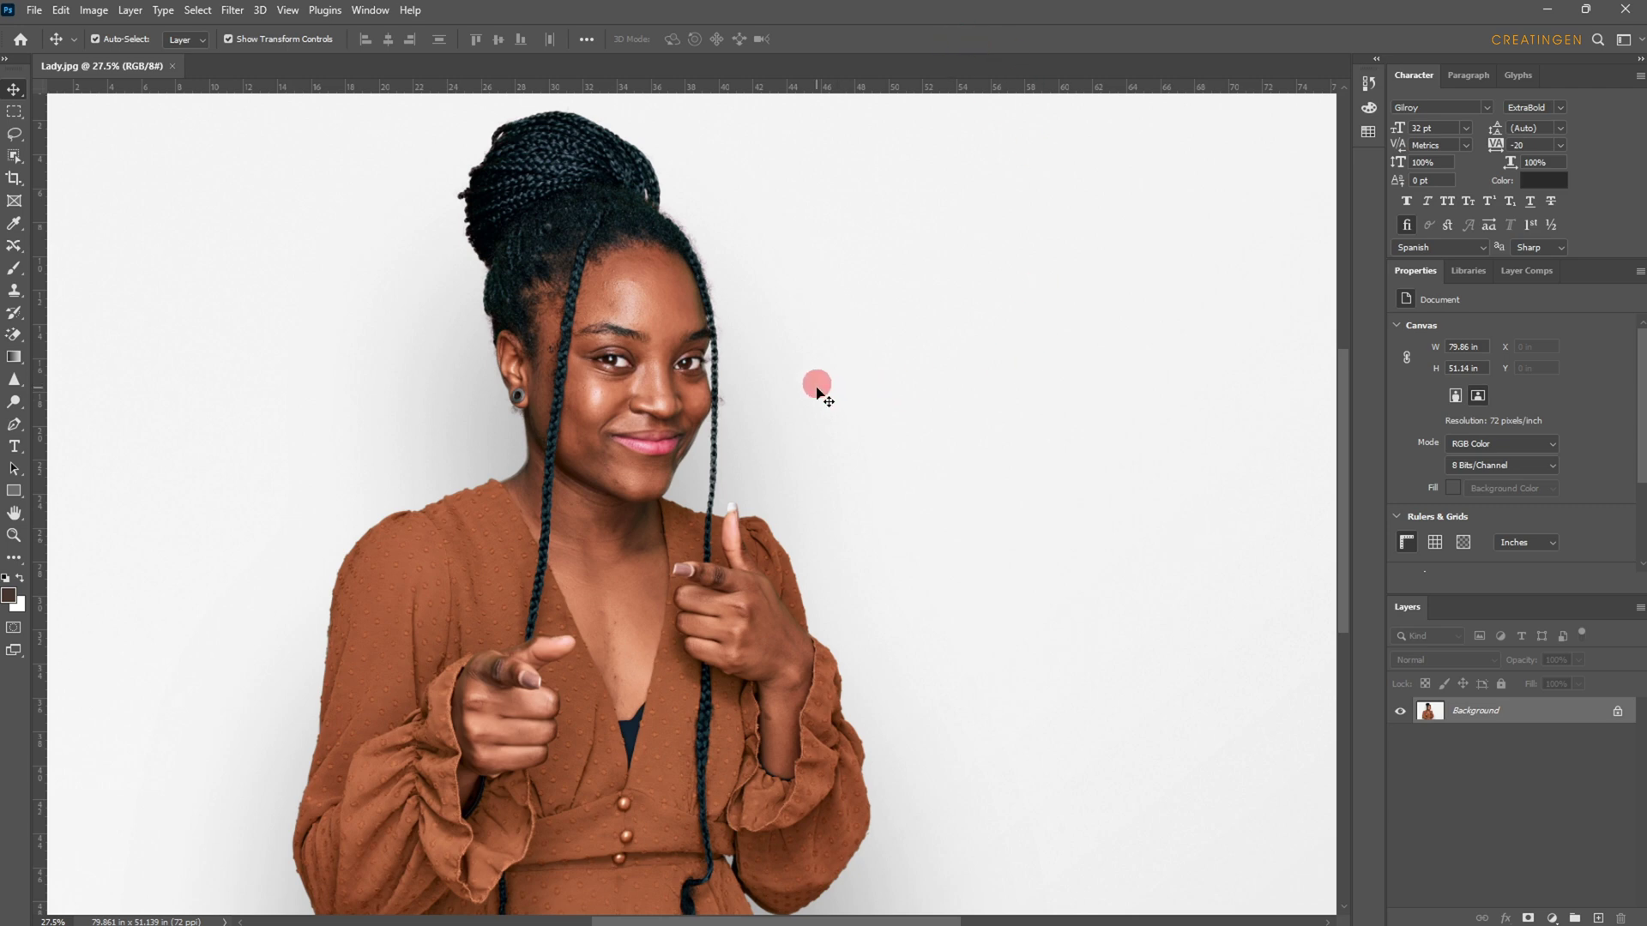
scroll(790, 633, "up", 10)
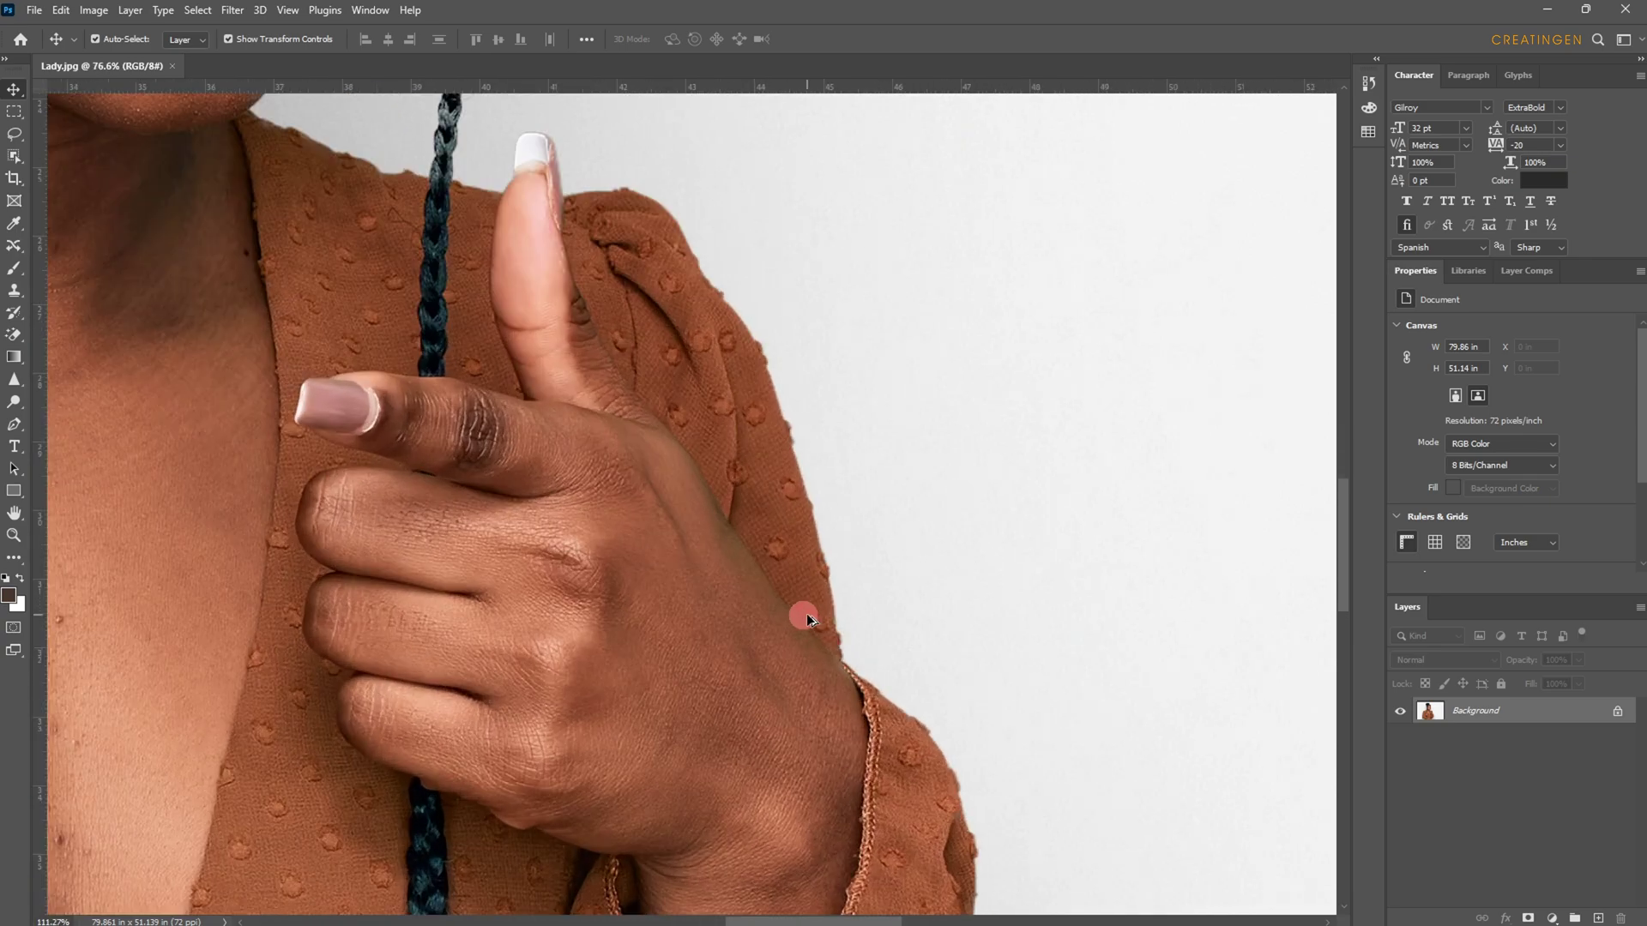
scroll(865, 678, "down", 5)
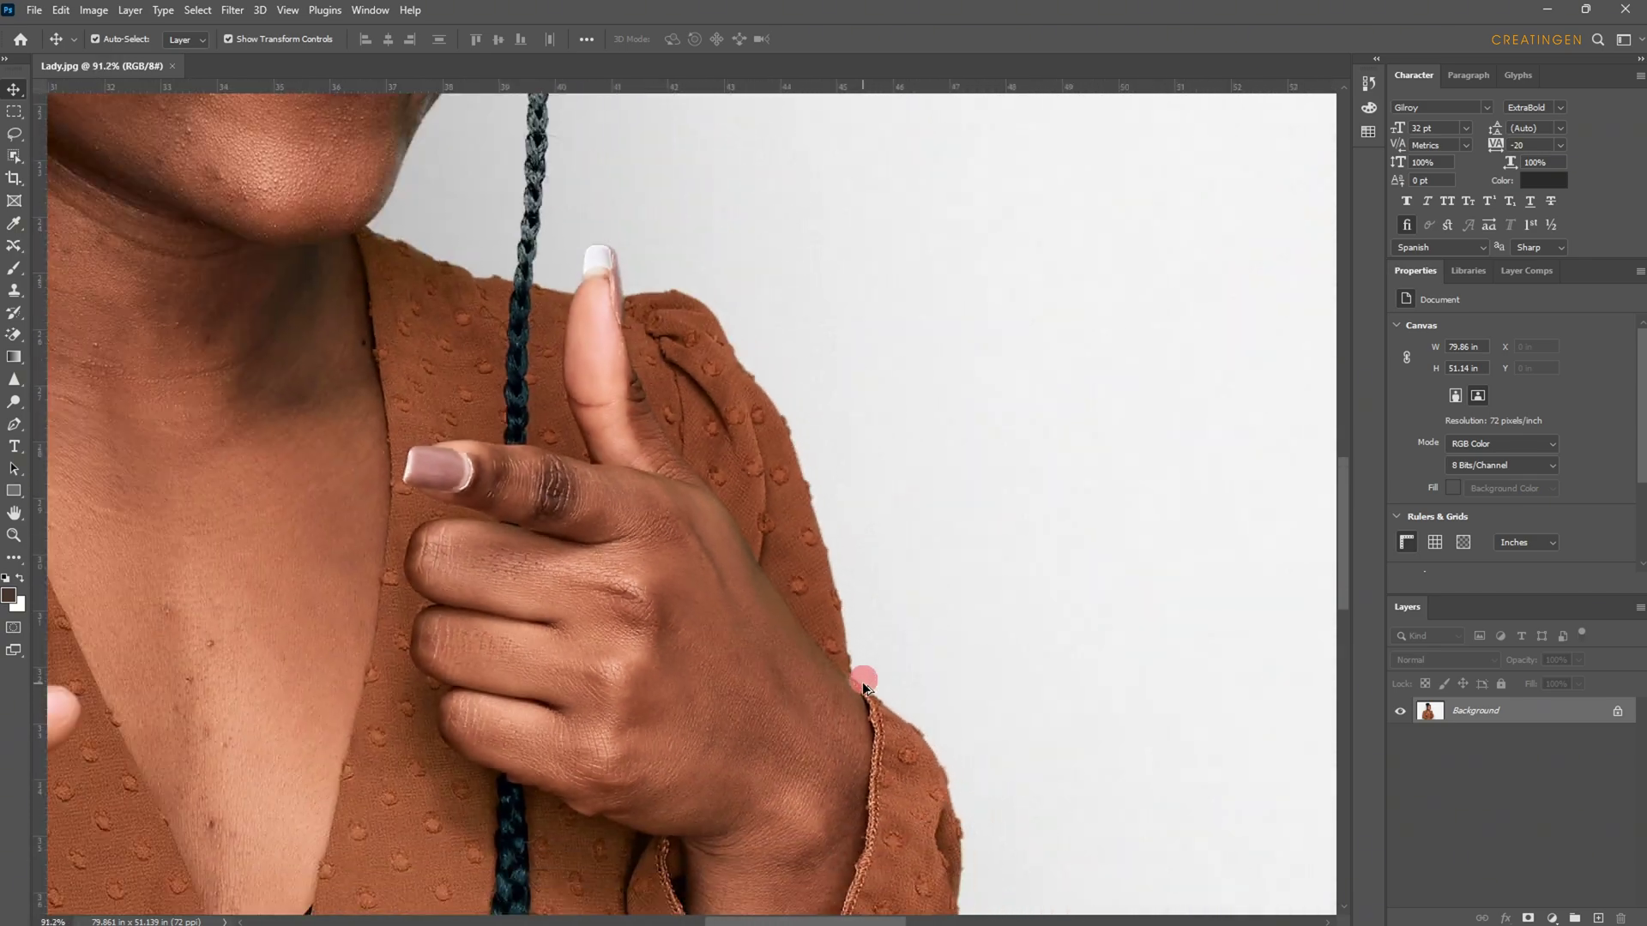
left_click_drag(853, 728, 654, 666)
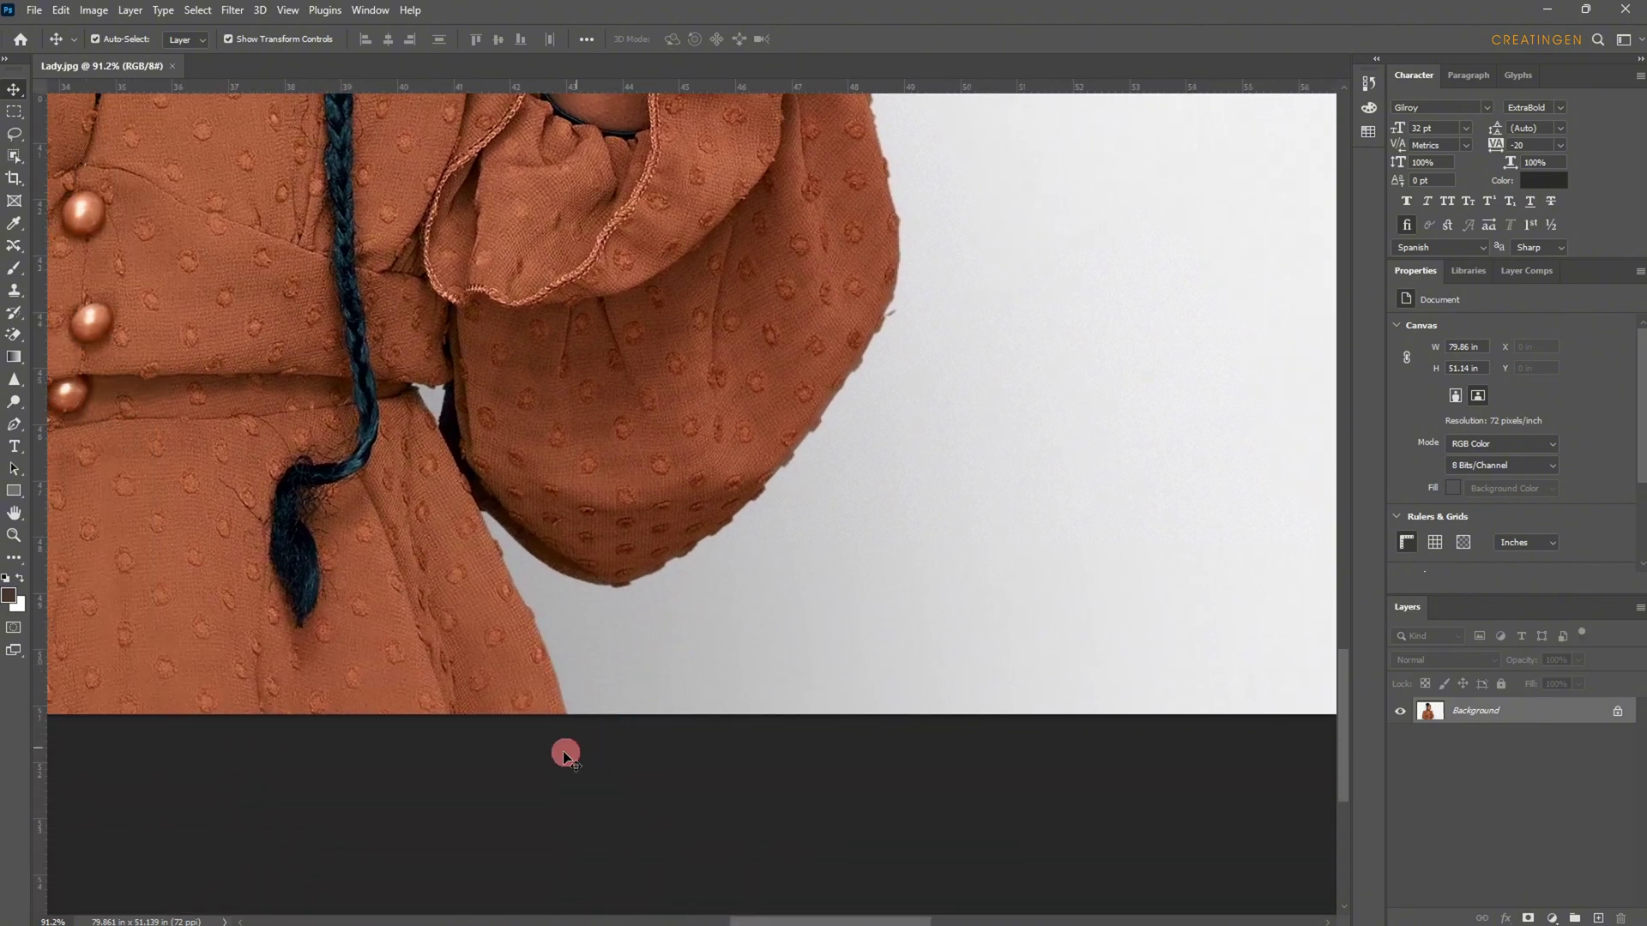
scroll(547, 723, "up", 1)
scroll(547, 723, "up", 2)
left_click_drag(547, 724, 651, 735)
scroll(600, 879, "up", 3)
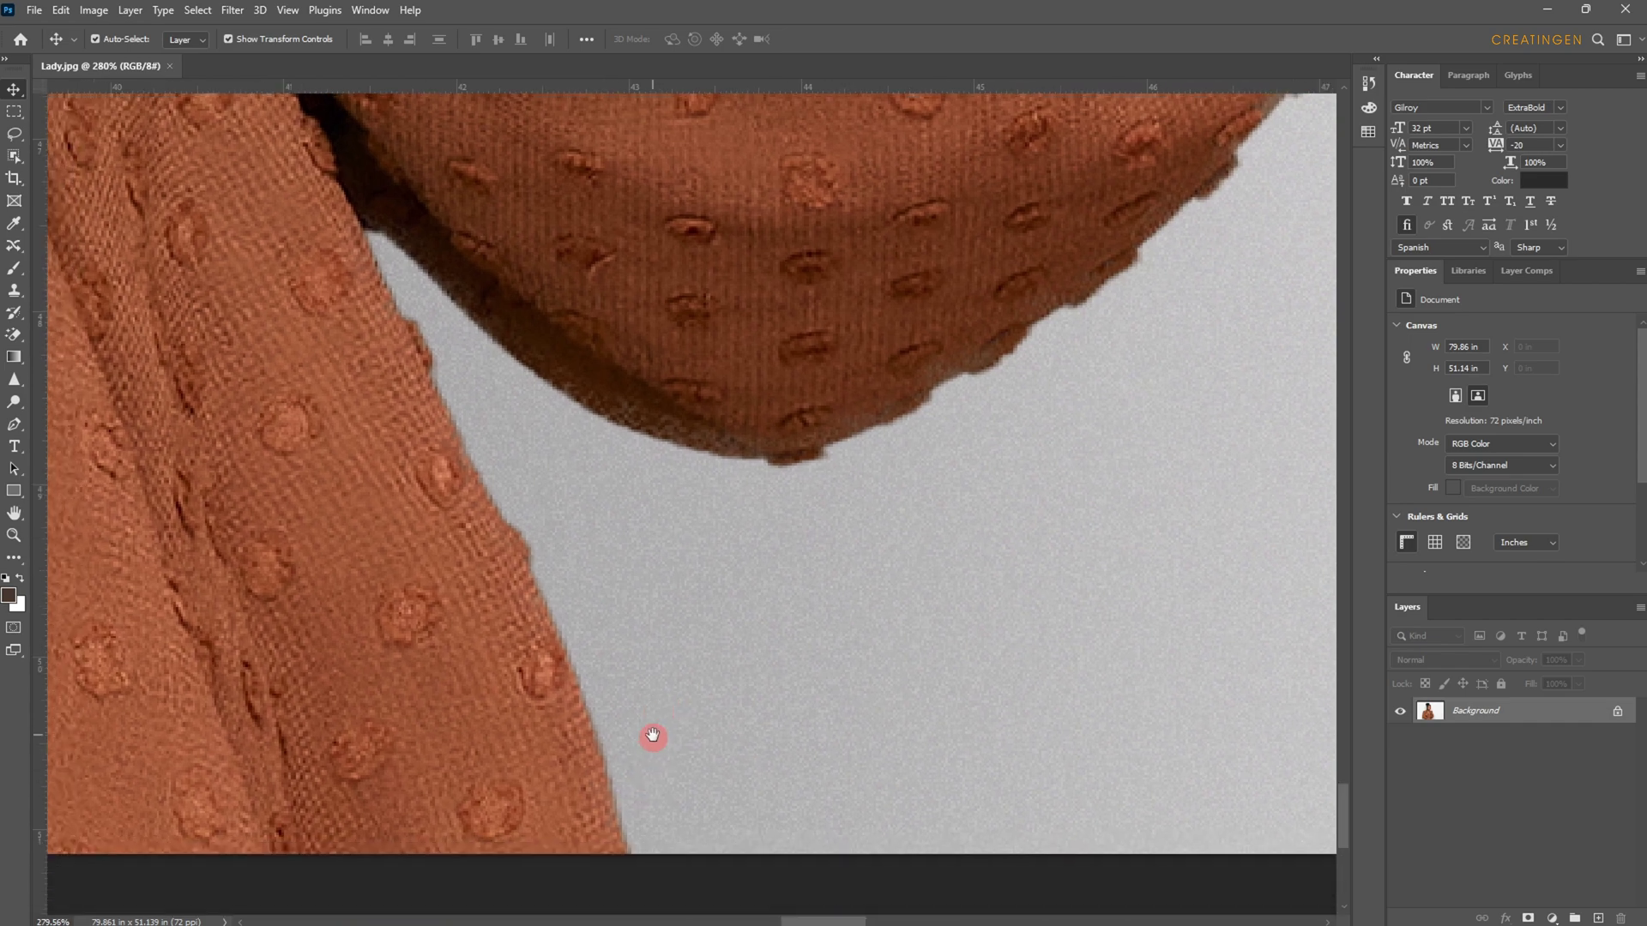
left_click(561, 694)
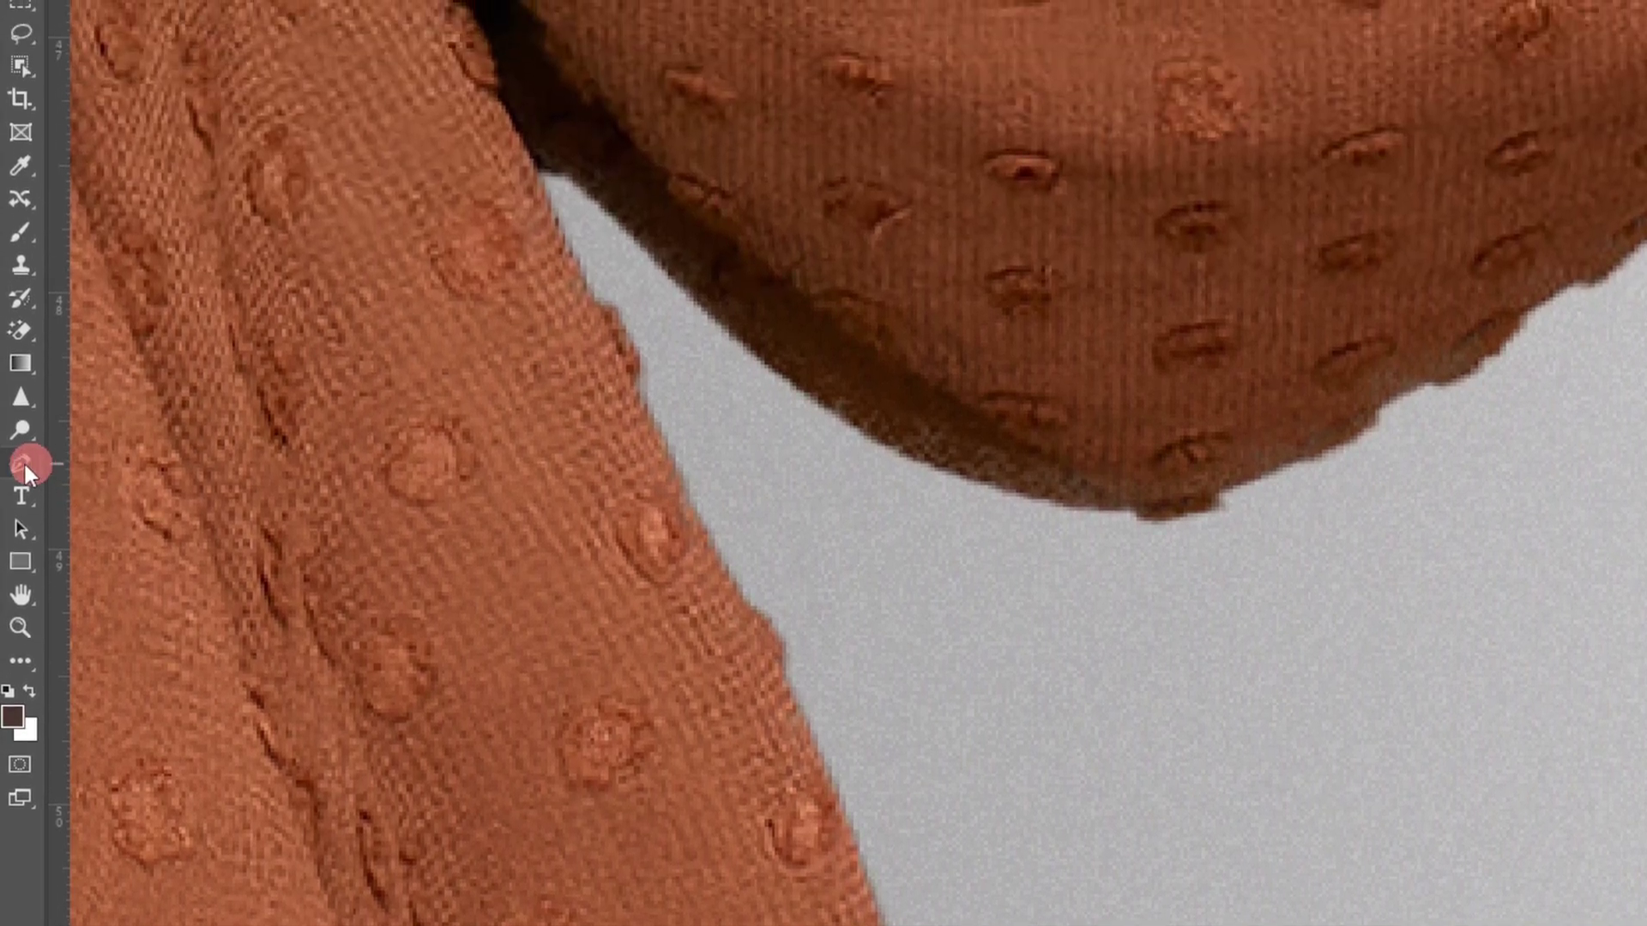
left_click_drag(23, 461, 118, 465)
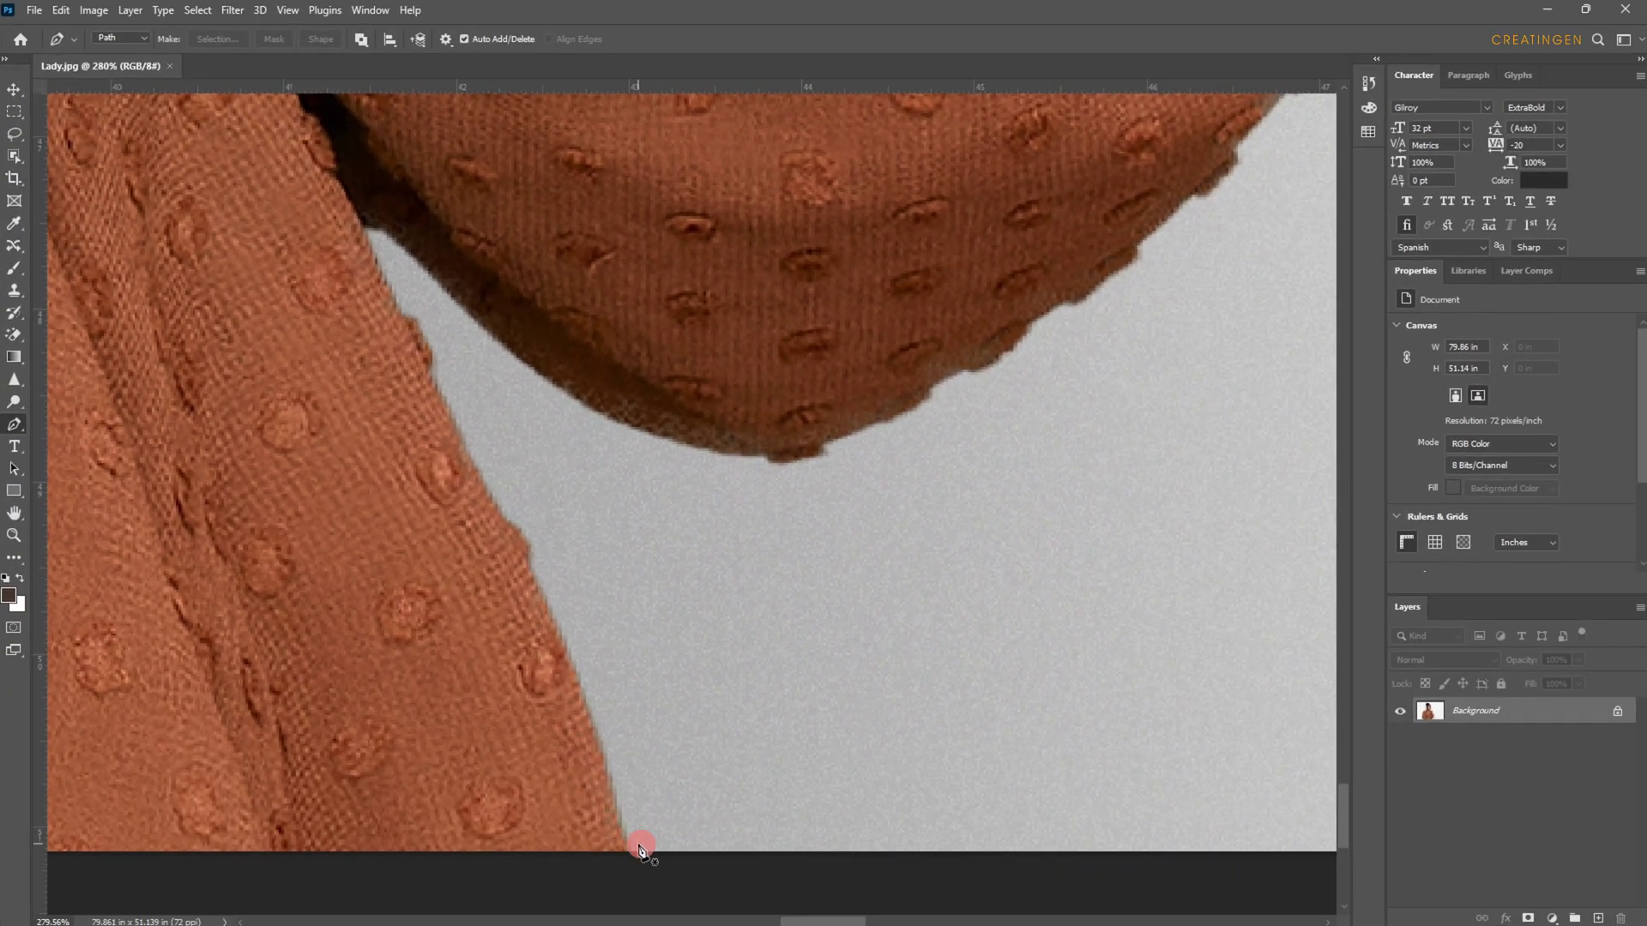
left_click(623, 846)
left_click(599, 729)
left_click(560, 641)
- Continue the path up the dress's edge, placing anchors around the first fabric bump and along the straight stretch above it
scroll(605, 771, "up", 3)
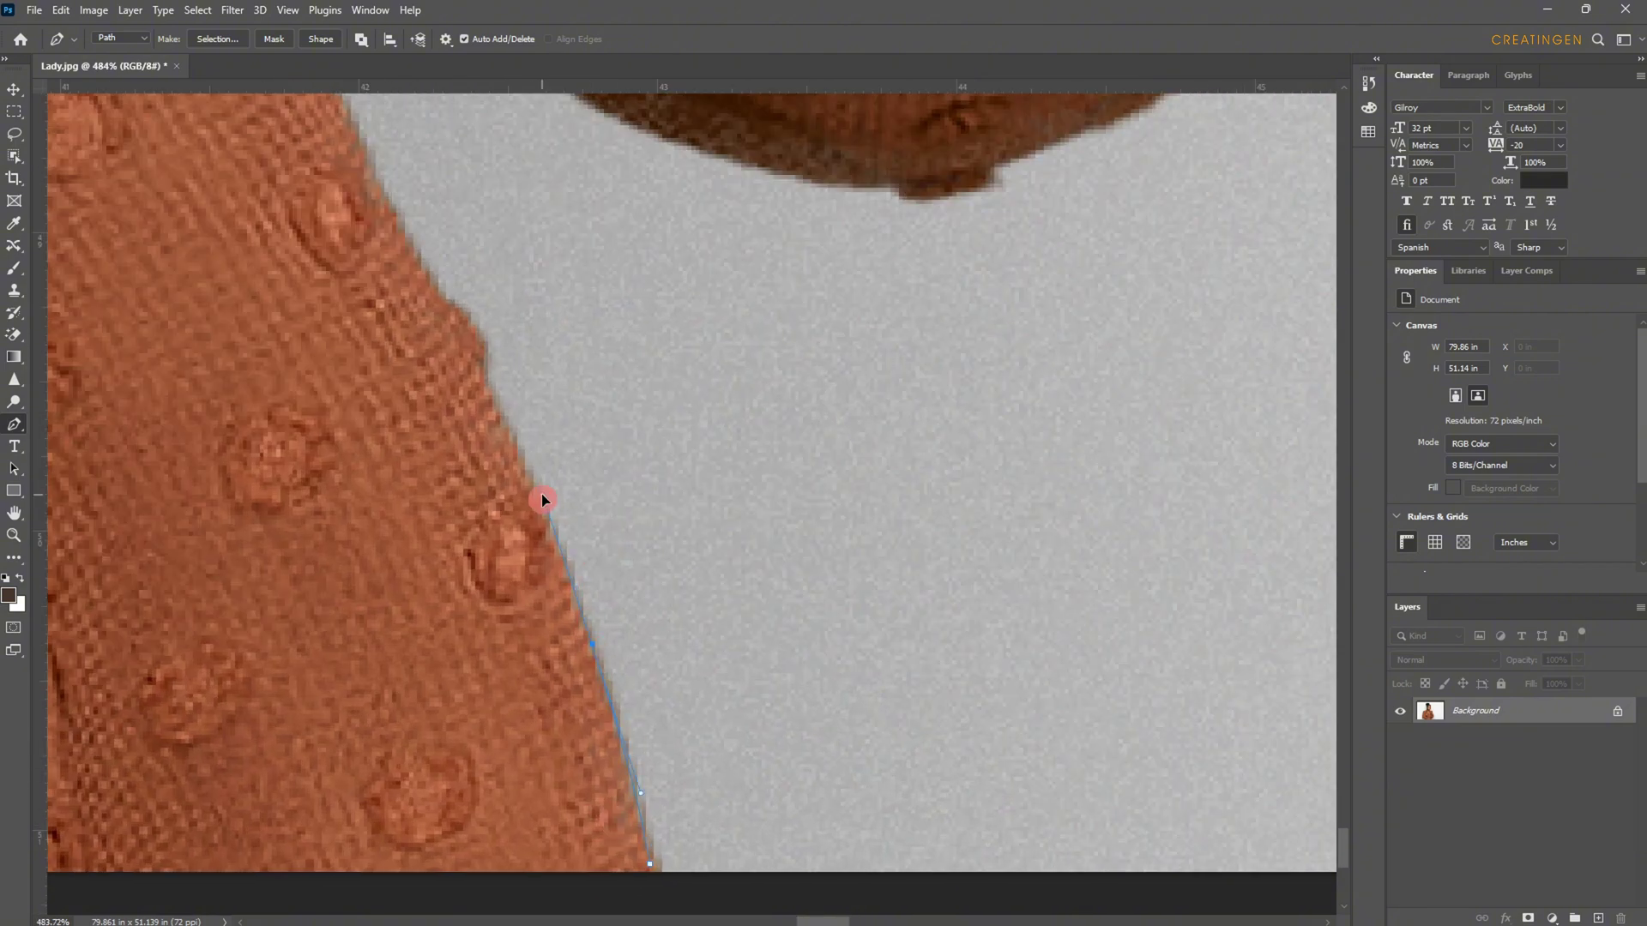
left_click(482, 386)
left_click(482, 350)
left_click(465, 316)
left_click(441, 304)
left_click_drag(434, 235, 630, 520)
left_click(595, 502)
left_click(553, 420)
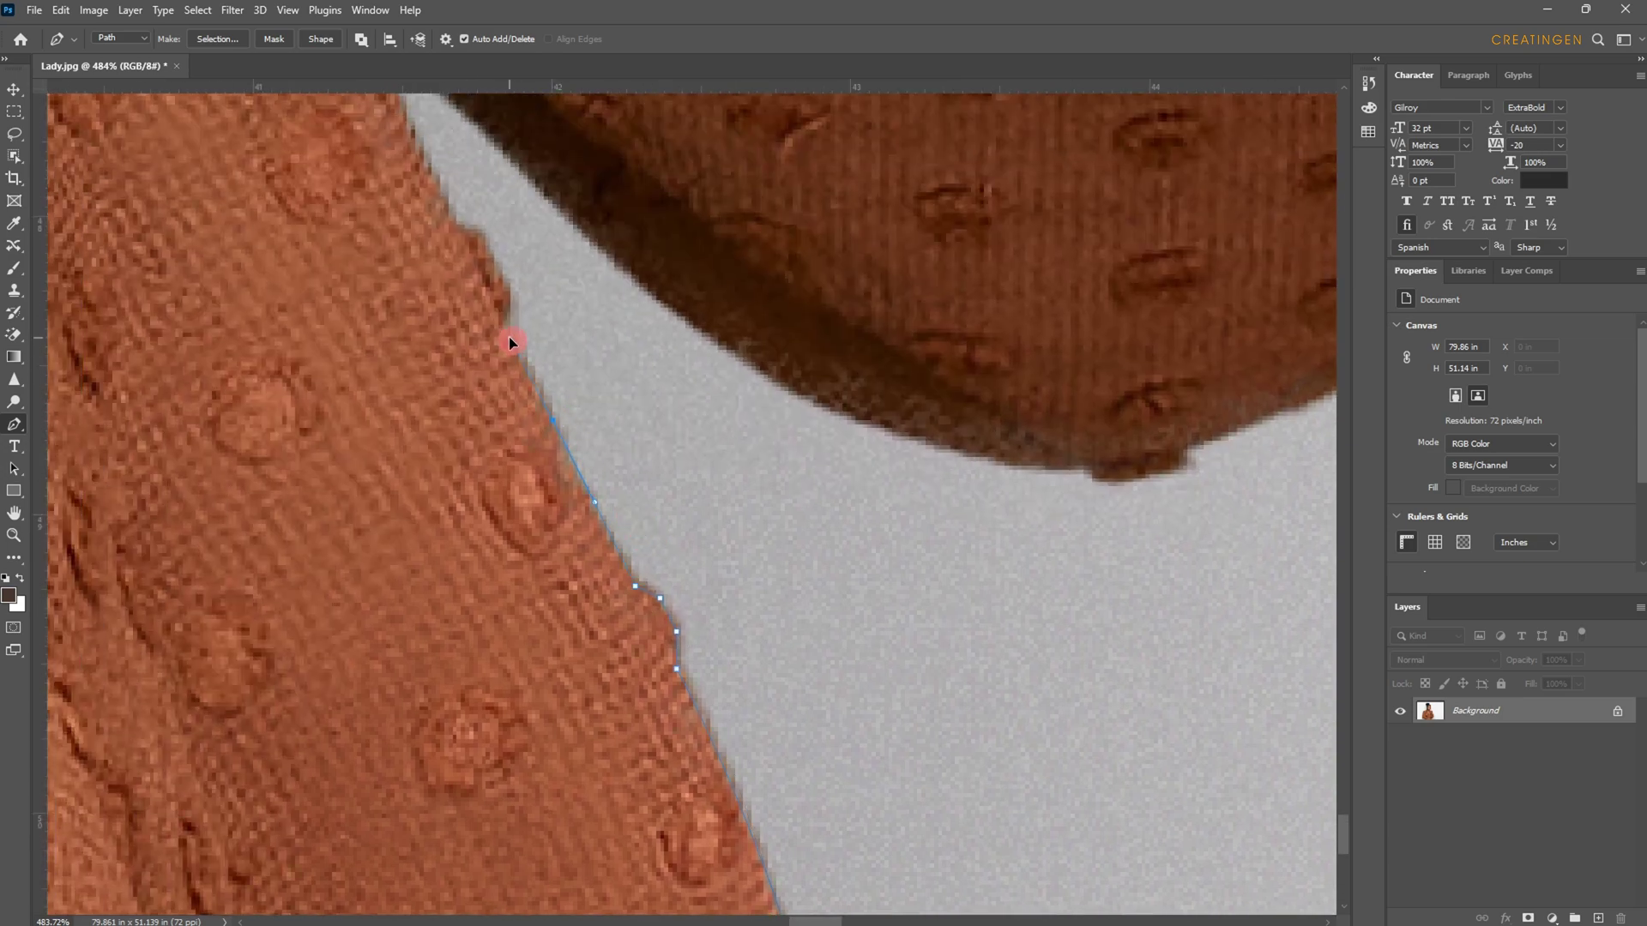
- Trace the second fabric bump on the dress and extend the path to the notch where the dress meets the sleeve
left_click(507, 307)
left_click(511, 286)
left_click(494, 266)
left_click(482, 225)
left_click(460, 228)
left_click_drag(458, 227, 625, 544)
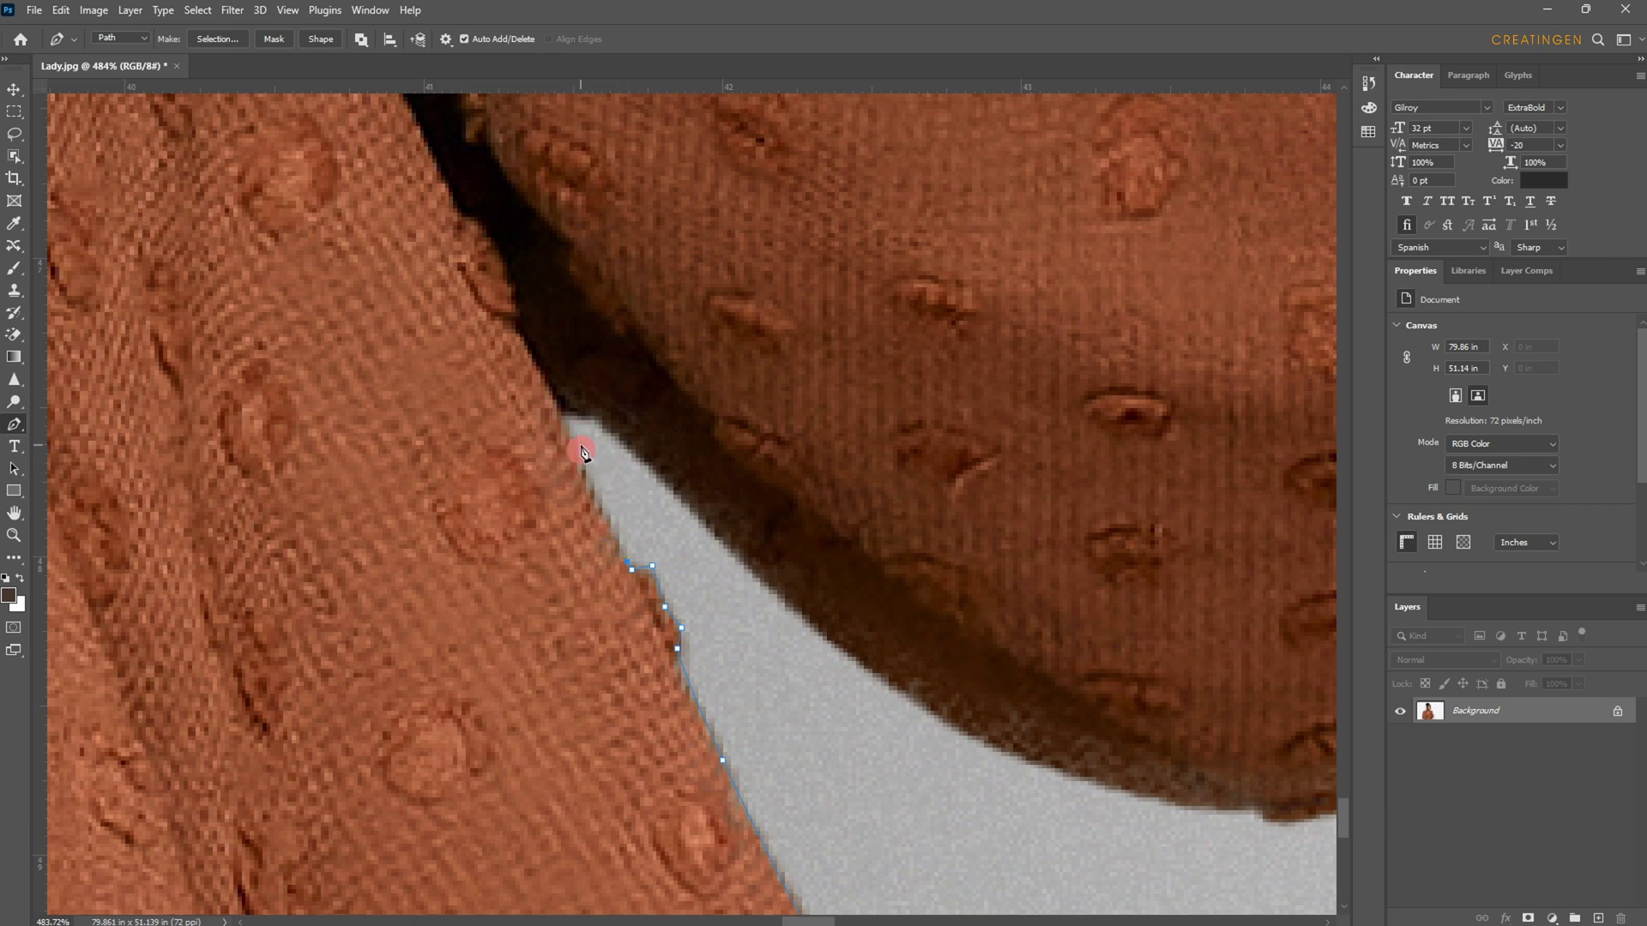
left_click(567, 420)
left_click(593, 425)
scroll(583, 412, "right", 5)
scroll(583, 412, "down", 2)
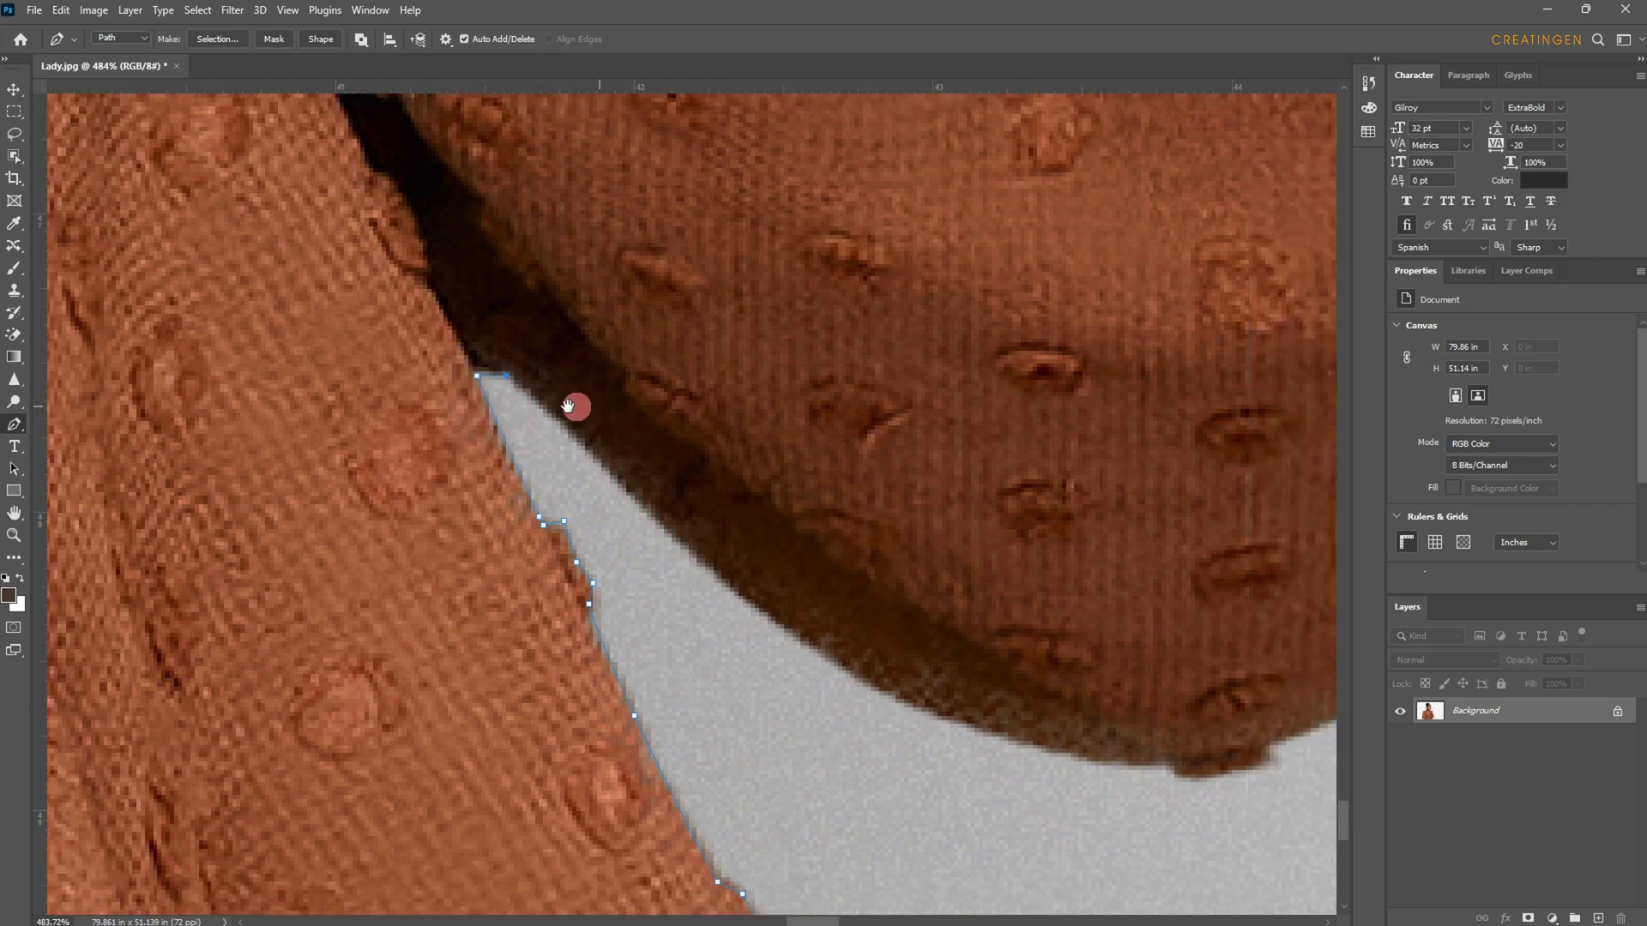
left_click(607, 557)
left_click(728, 634)
left_click(845, 702)
key("ctrl+z")
key("ctrl+z")
key("ctrl+z")
left_click(578, 537)
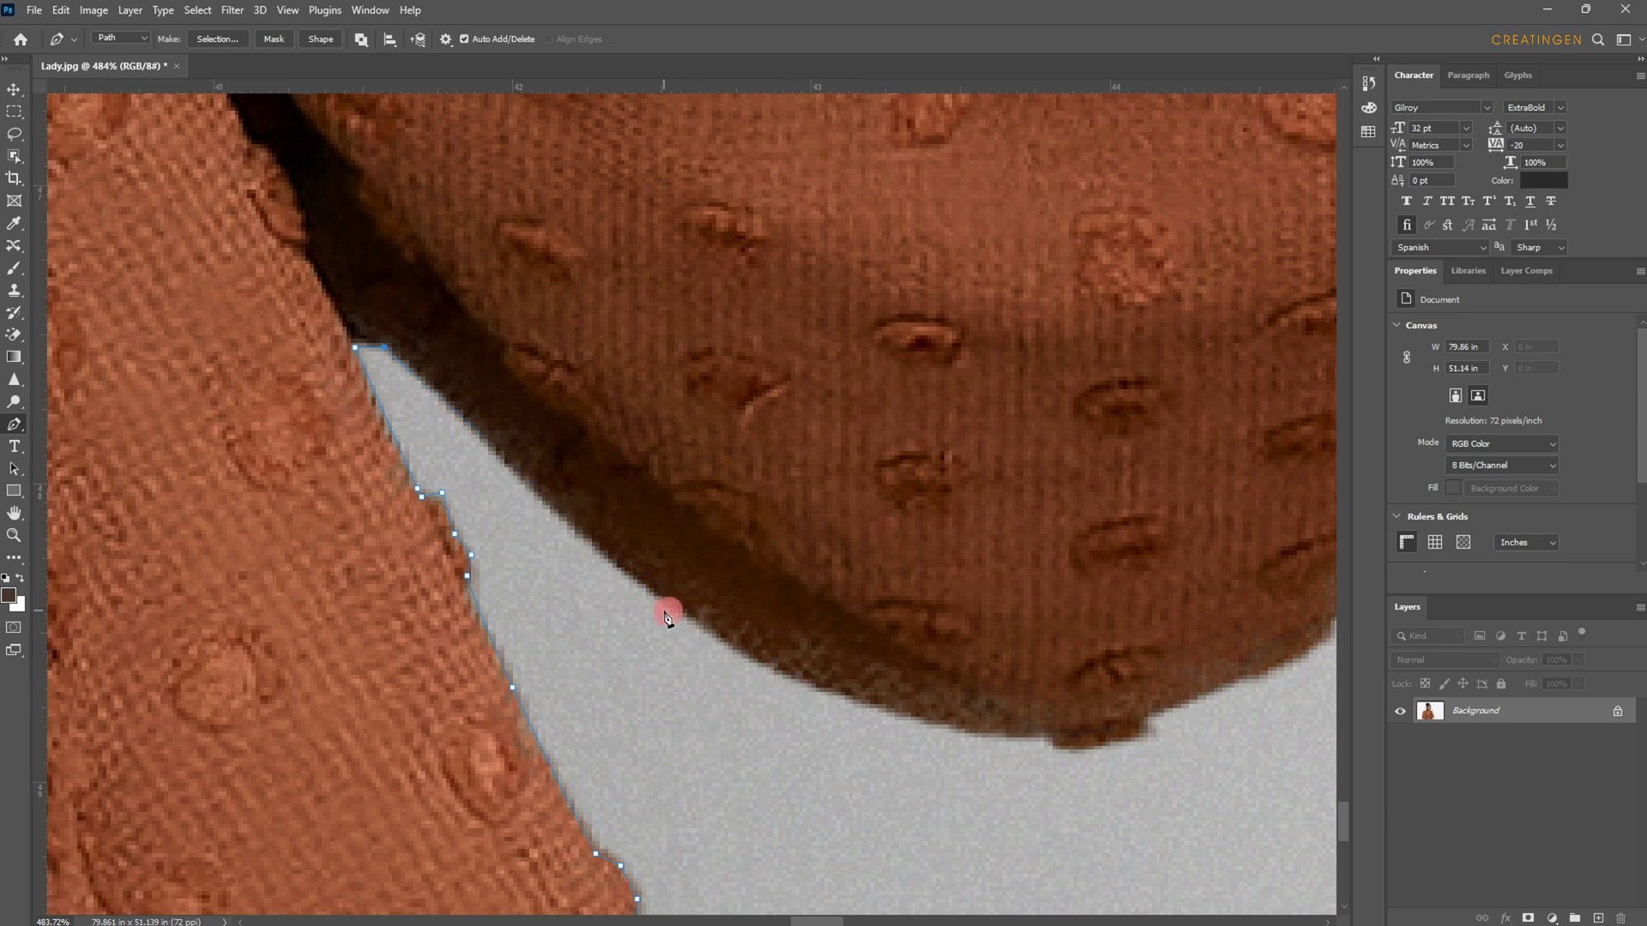
left_click(670, 600)
left_click(763, 667)
scroll(770, 702, "right", 6)
scroll(770, 702, "down", 1)
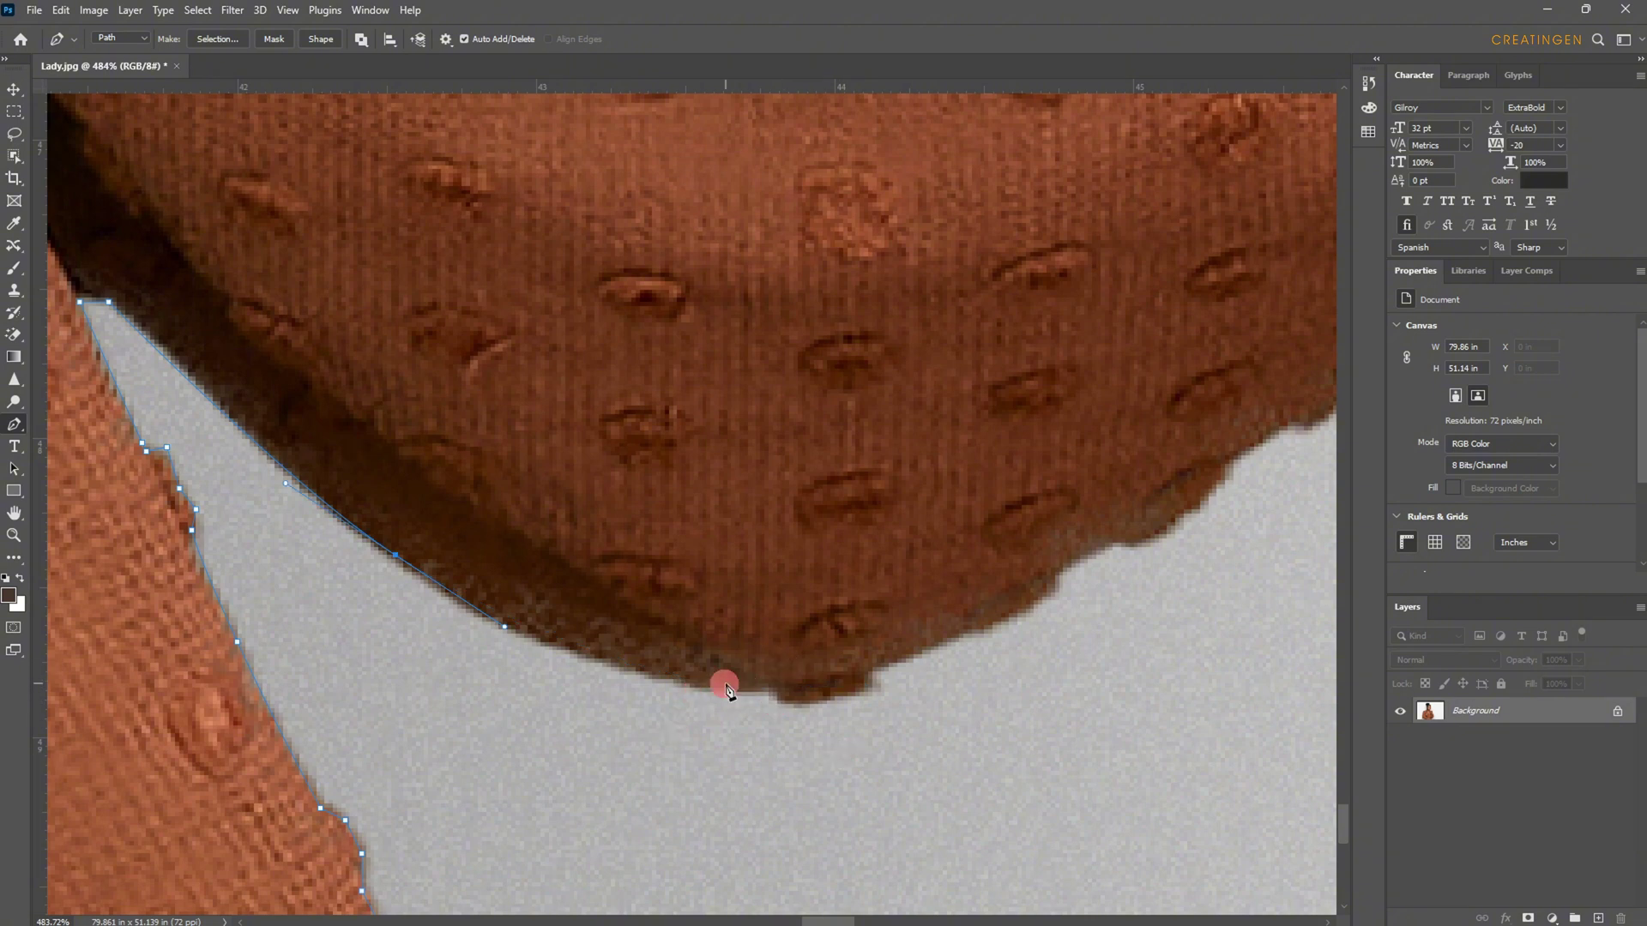
left_click_drag(739, 691, 764, 689)
key("ctrl+z")
key("ctrl+z")
key("ctrl+z")
key("ctrl+z")
- Trace the sleeve's dark underside with curved path segments from the notch to the sleeve's lowest tip
left_click_drag(444, 597, 539, 640)
left_click_drag(707, 689, 574, 706)
left_click(779, 700)
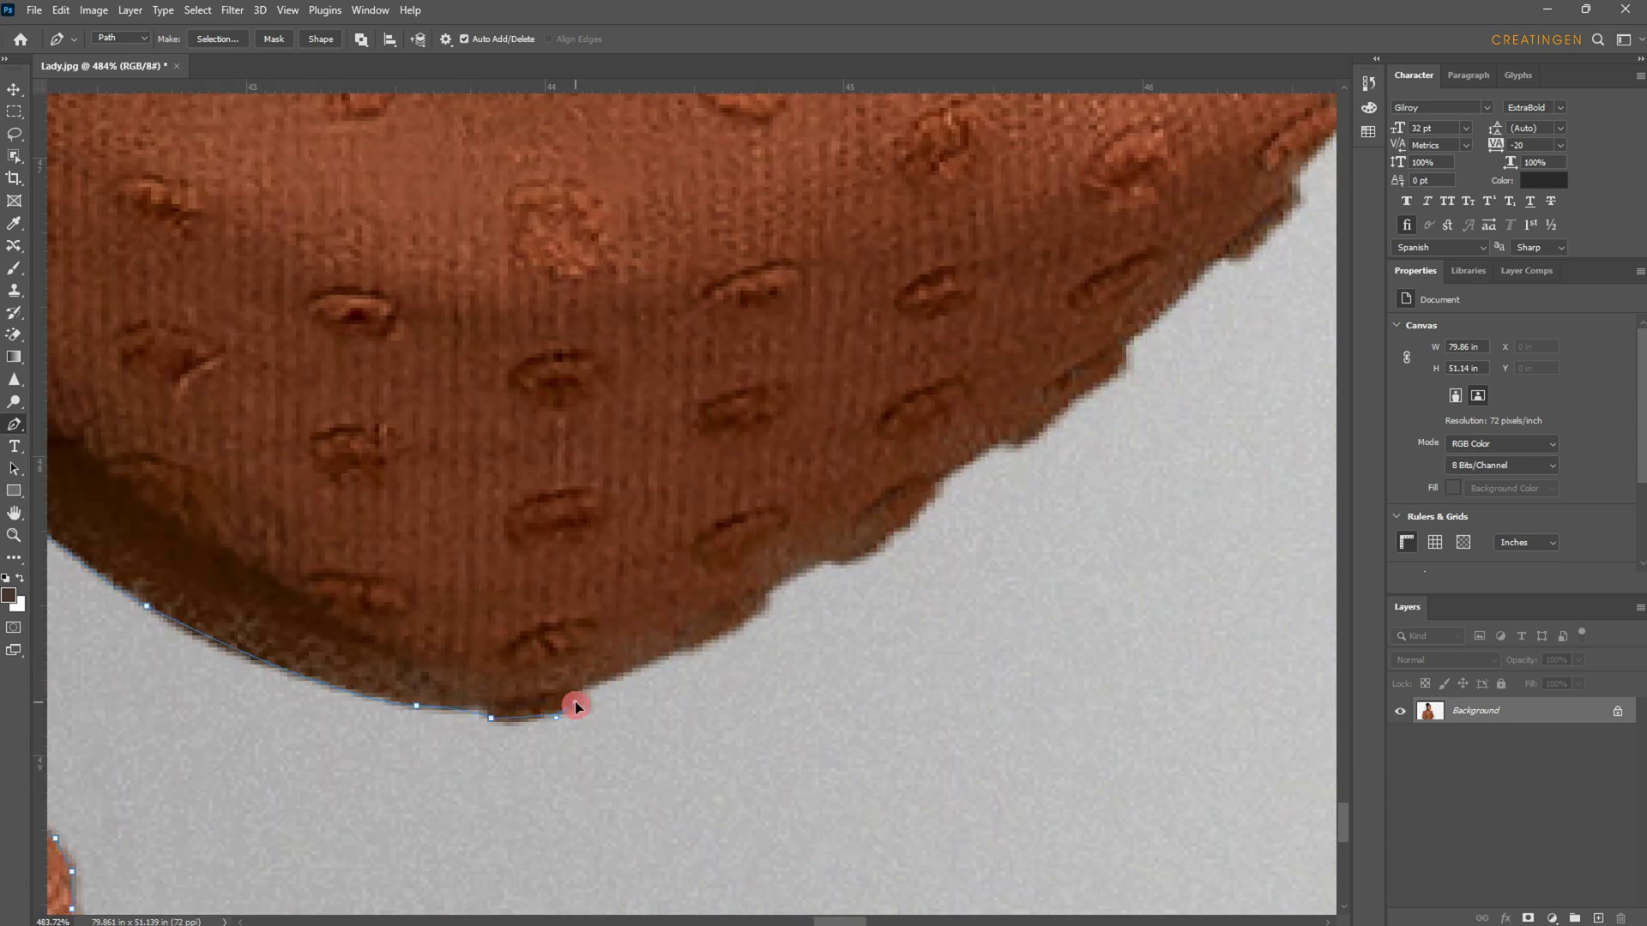
- Continue the path past the sleeve's lowest tip and around the first scallops of its lower edge
scroll(577, 687, "up", 2)
scroll(588, 654, "right", 3)
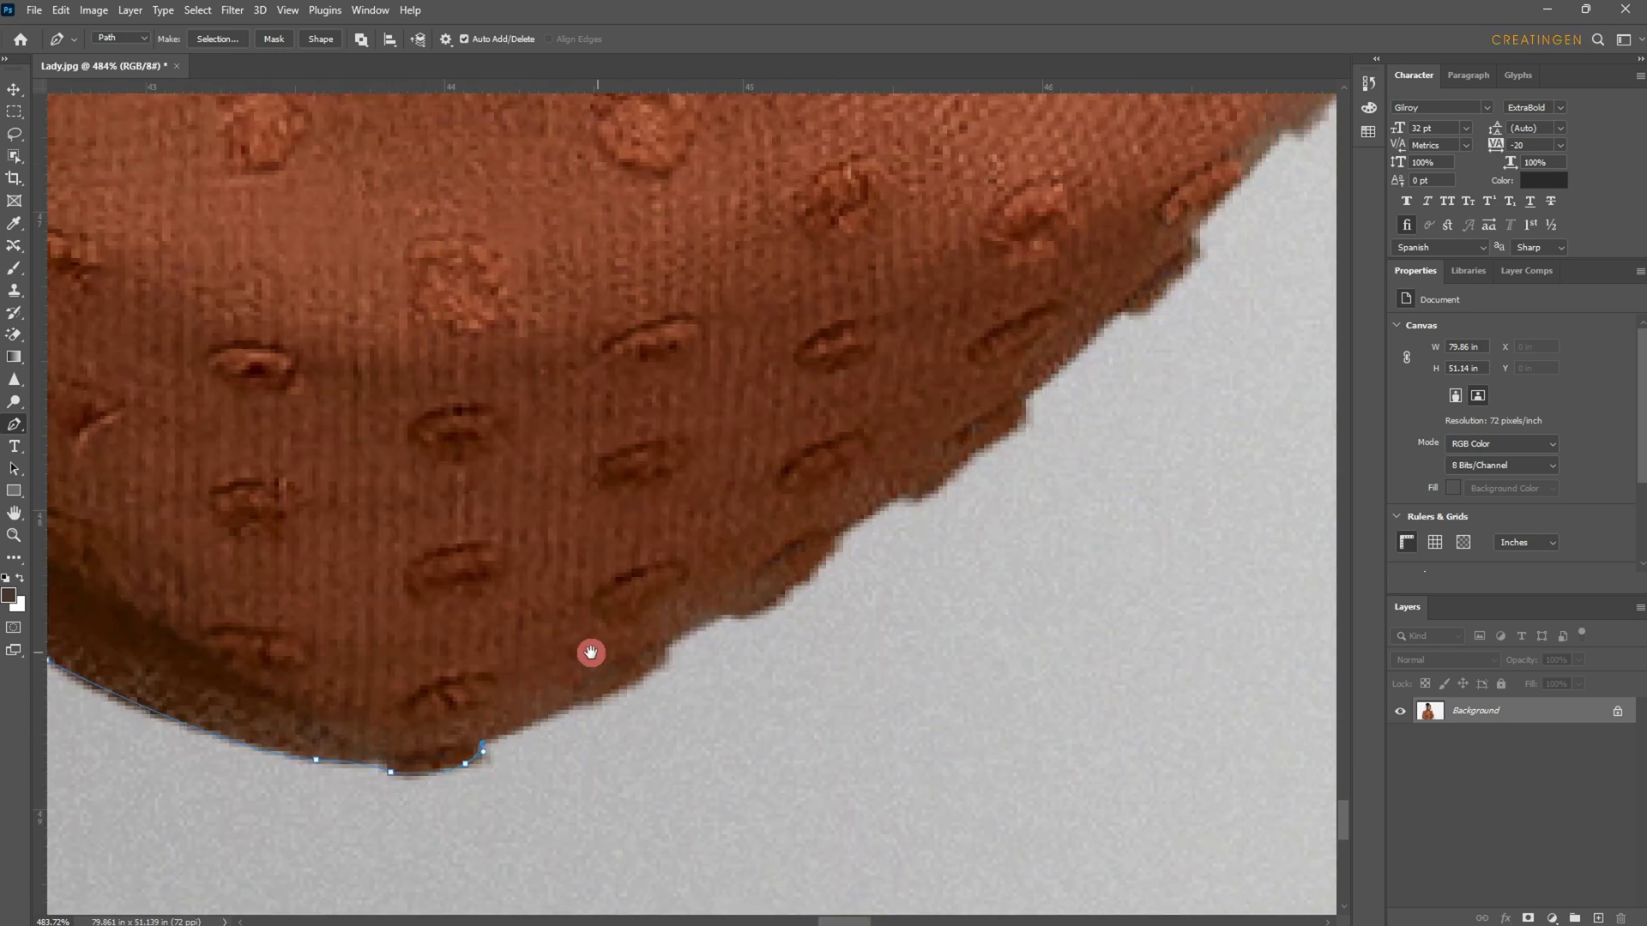
left_click_drag(510, 722, 563, 699)
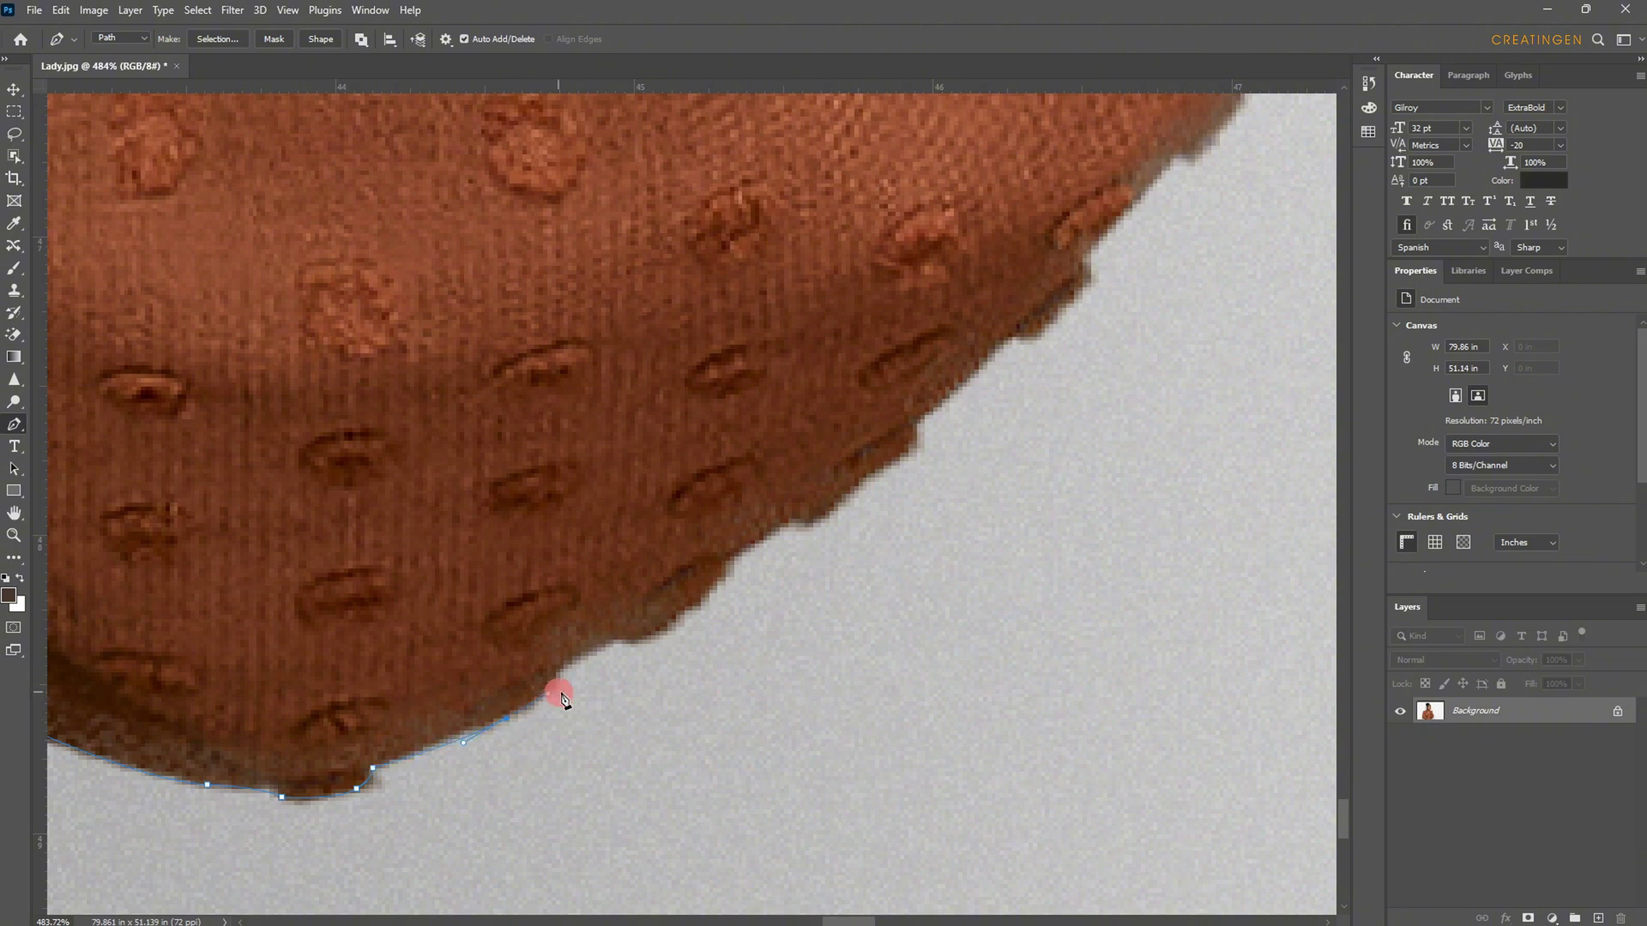
left_click(468, 727)
left_click(489, 730)
left_click_drag(553, 696, 575, 671)
left_click(560, 668)
left_click(619, 639)
left_click(639, 644)
- Place closely spaced path anchors around the next scallop as the sleeve's edge rises
scroll(660, 635, "up", 3)
left_click(685, 618)
left_click(761, 541)
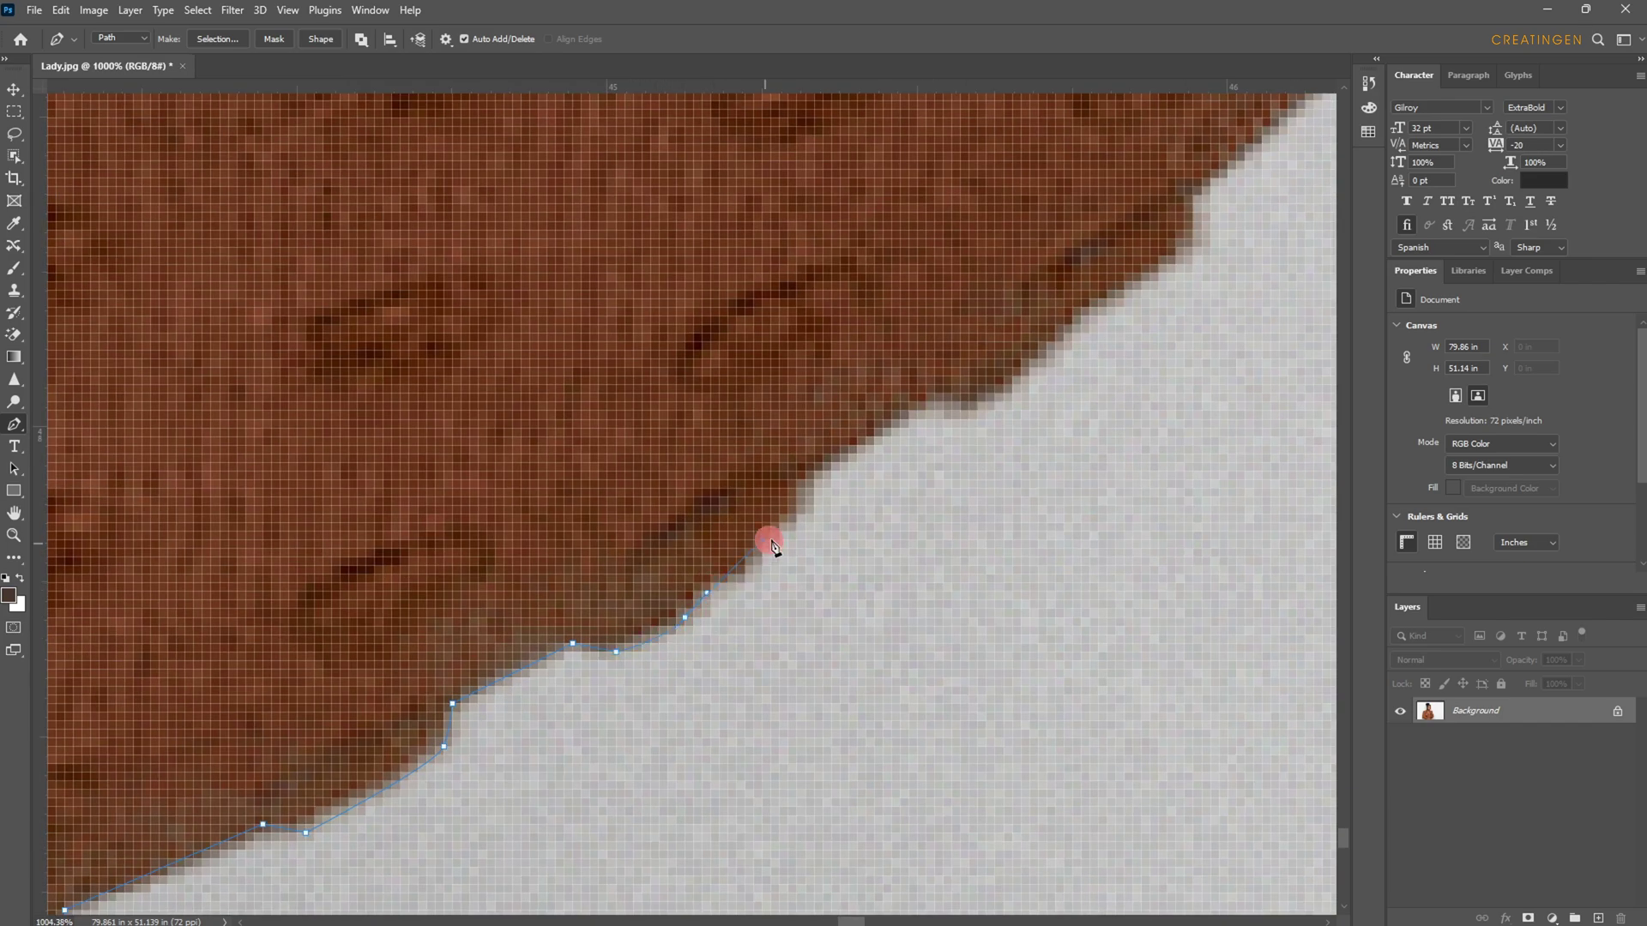
left_click(803, 506)
scroll(793, 506, "down", 2)
left_click(503, 713)
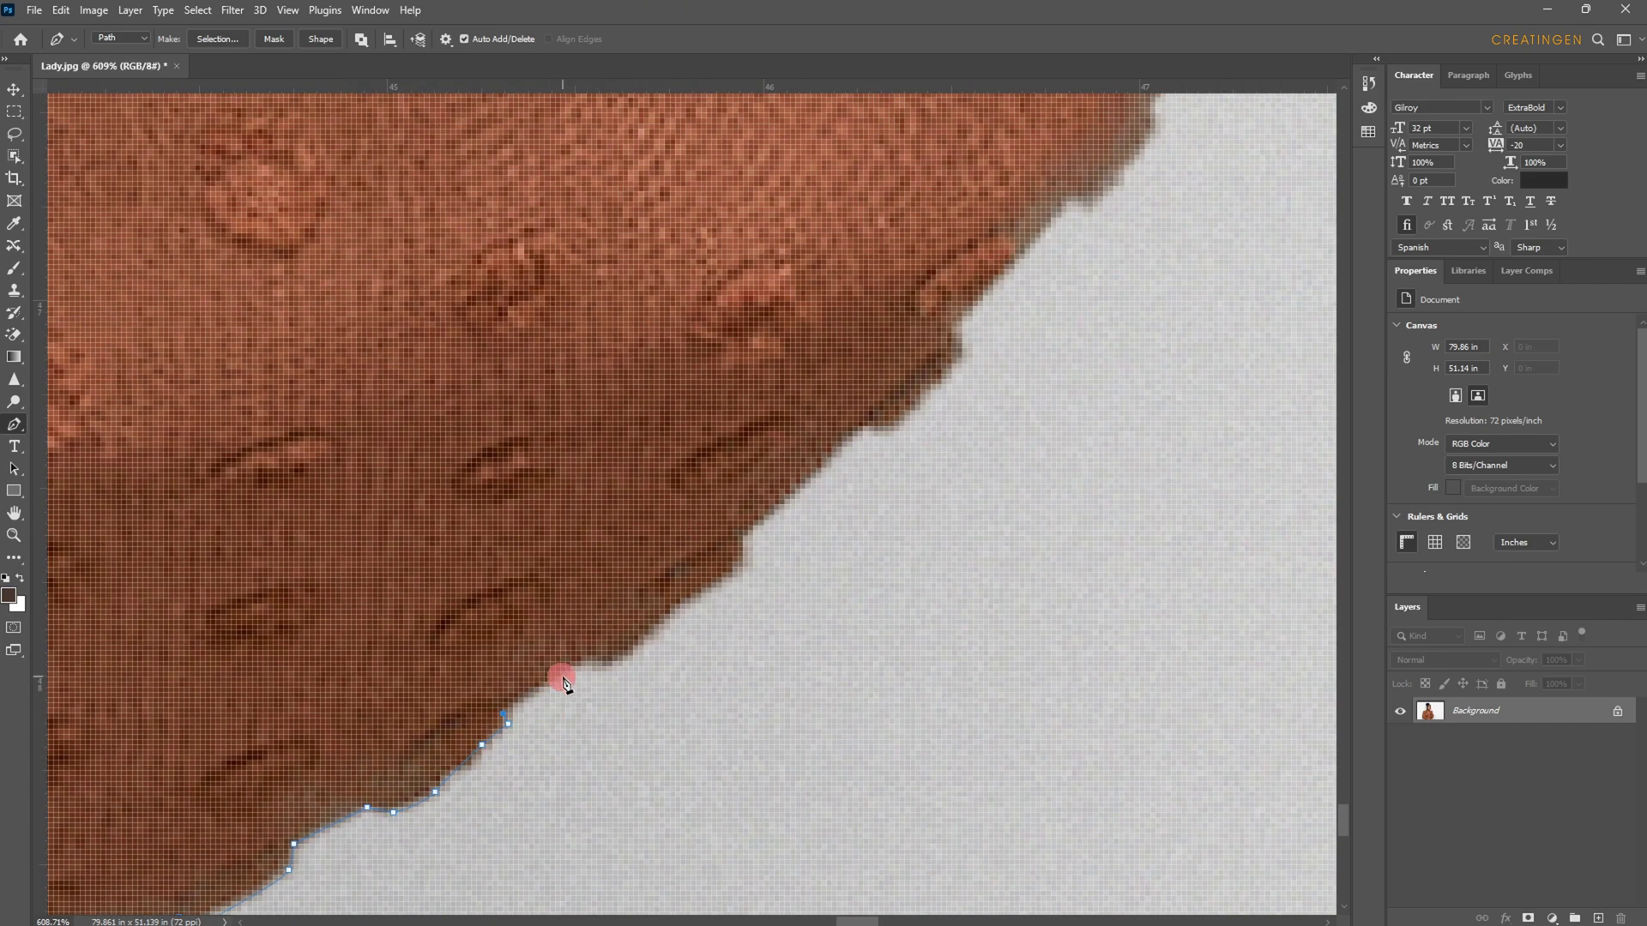
- Trace the following bump on the sleeve's rising edge, undoing and replacing the misplaced anchors
left_click(565, 666)
left_click(592, 666)
left_click(629, 651)
left_click(665, 615)
left_click(693, 606)
left_click(708, 582)
key("ctrl+z")
key("ctrl+z")
left_click(727, 573)
left_click(745, 541)
left_click_drag(747, 546, 581, 687)
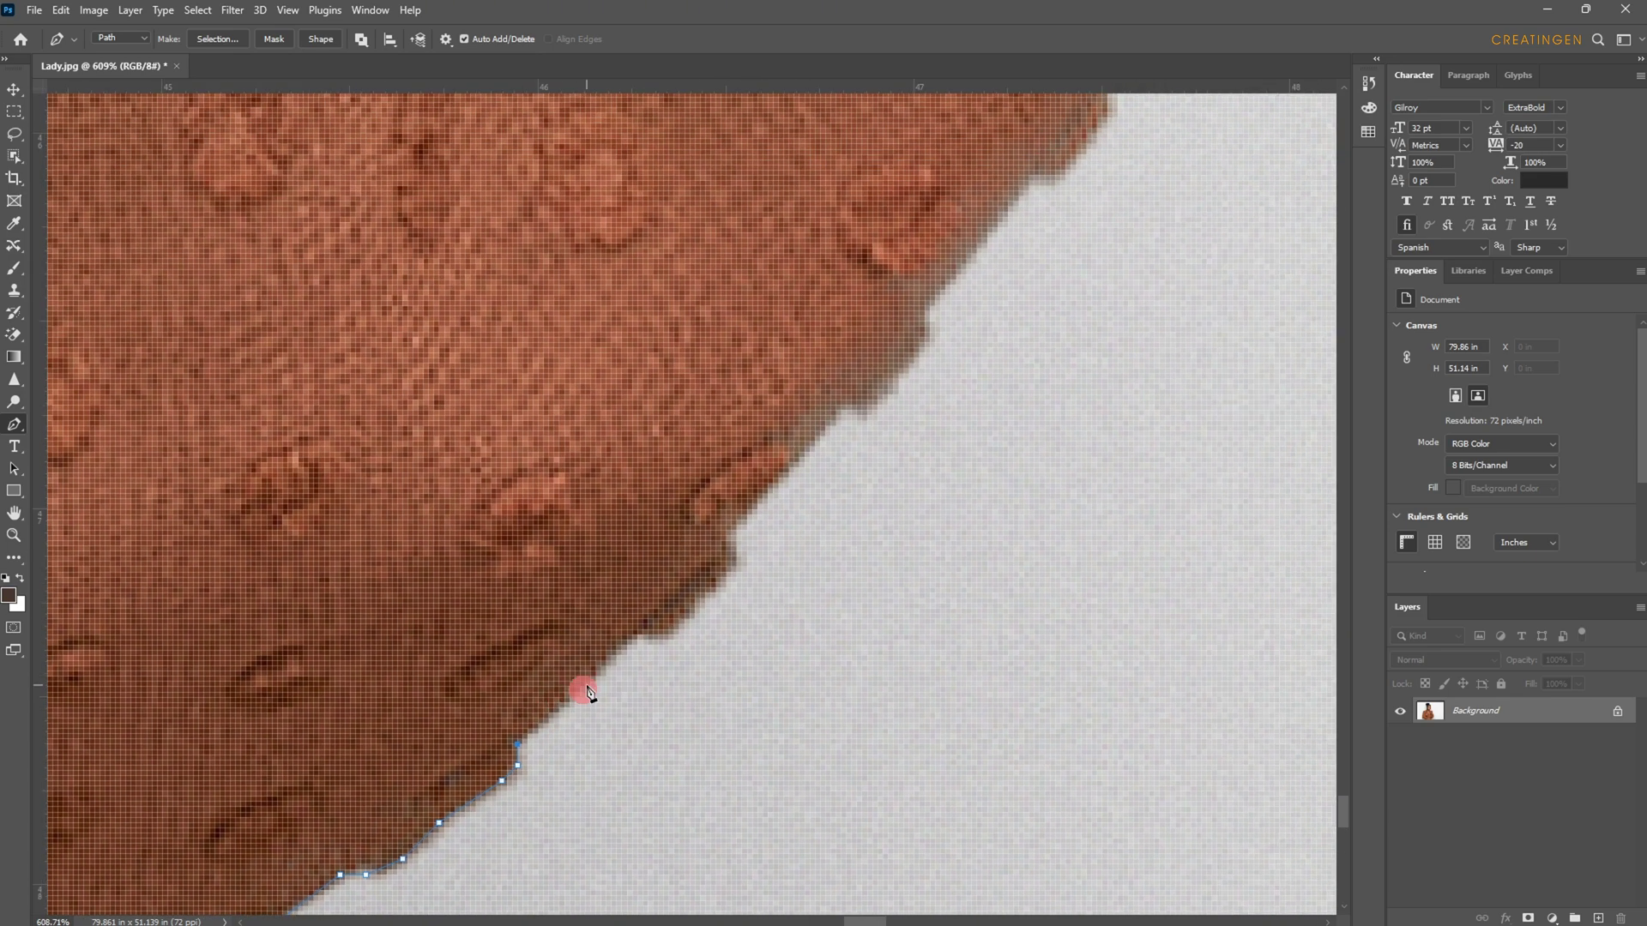
- Carry the path along the straight stretch and around the next notched bump of the sleeve's outer edge
left_click(572, 702)
left_click(607, 667)
left_click(640, 630)
left_click(654, 636)
left_click(669, 635)
left_click(705, 591)
left_click(726, 540)
scroll(813, 557, "down", 3)
left_click_drag(867, 577, 683, 725)
scroll(669, 725, "up", 3)
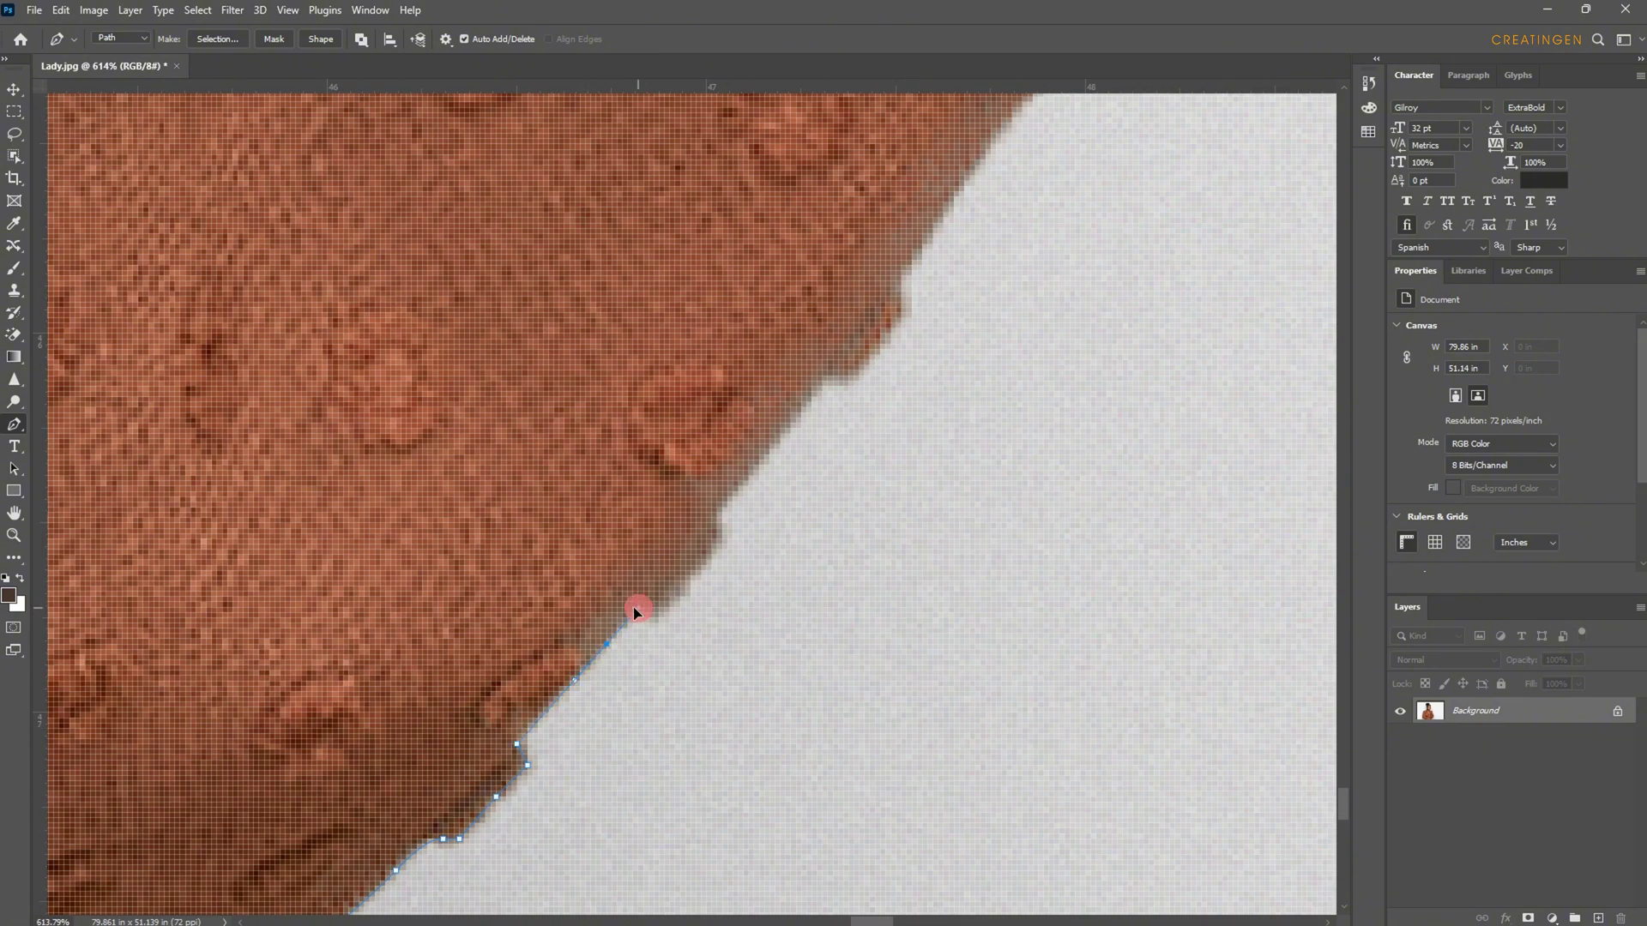
- Extend the path around the blurred fabric bump higher on the sleeve, replacing one misplaced anchor, and continue towards the next bump
left_click(578, 680)
left_click(605, 644)
left_click(638, 598)
left_click(649, 617)
left_click(696, 560)
key("ctrl+z")
left_click(711, 512)
left_click_drag(789, 476, 629, 766)
left_click(647, 692)
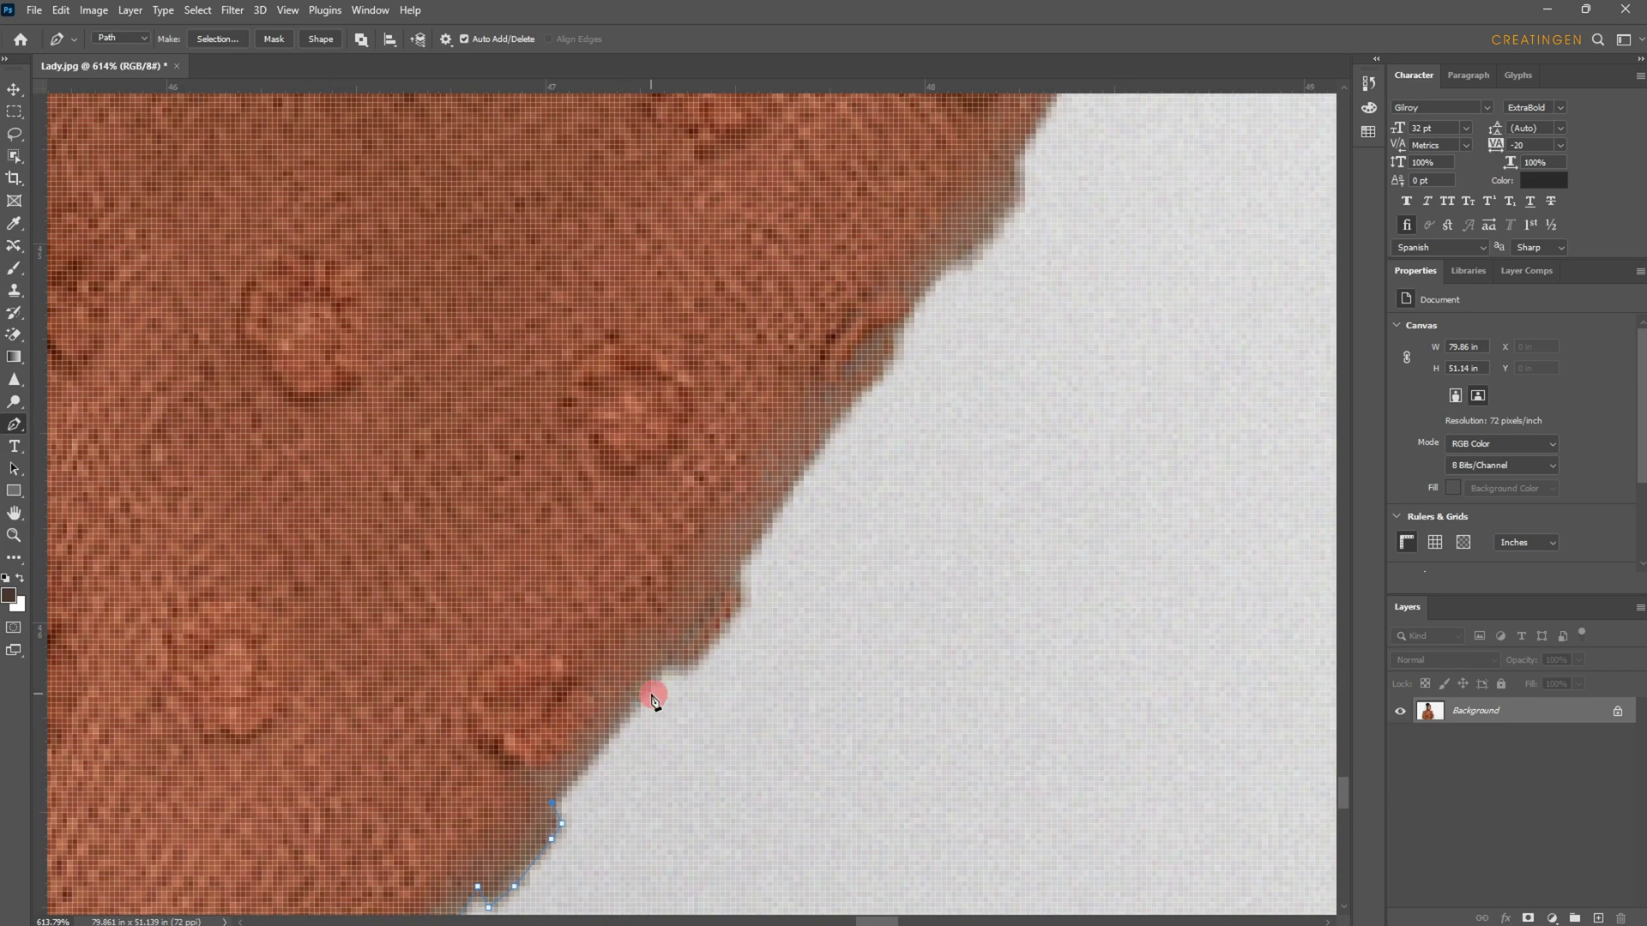
- Continue the path up the sleeve and its cuff to the upper-arm edge beside the raised hand
left_click(684, 665, "alt")
left_click_drag(683, 665, 797, 656)
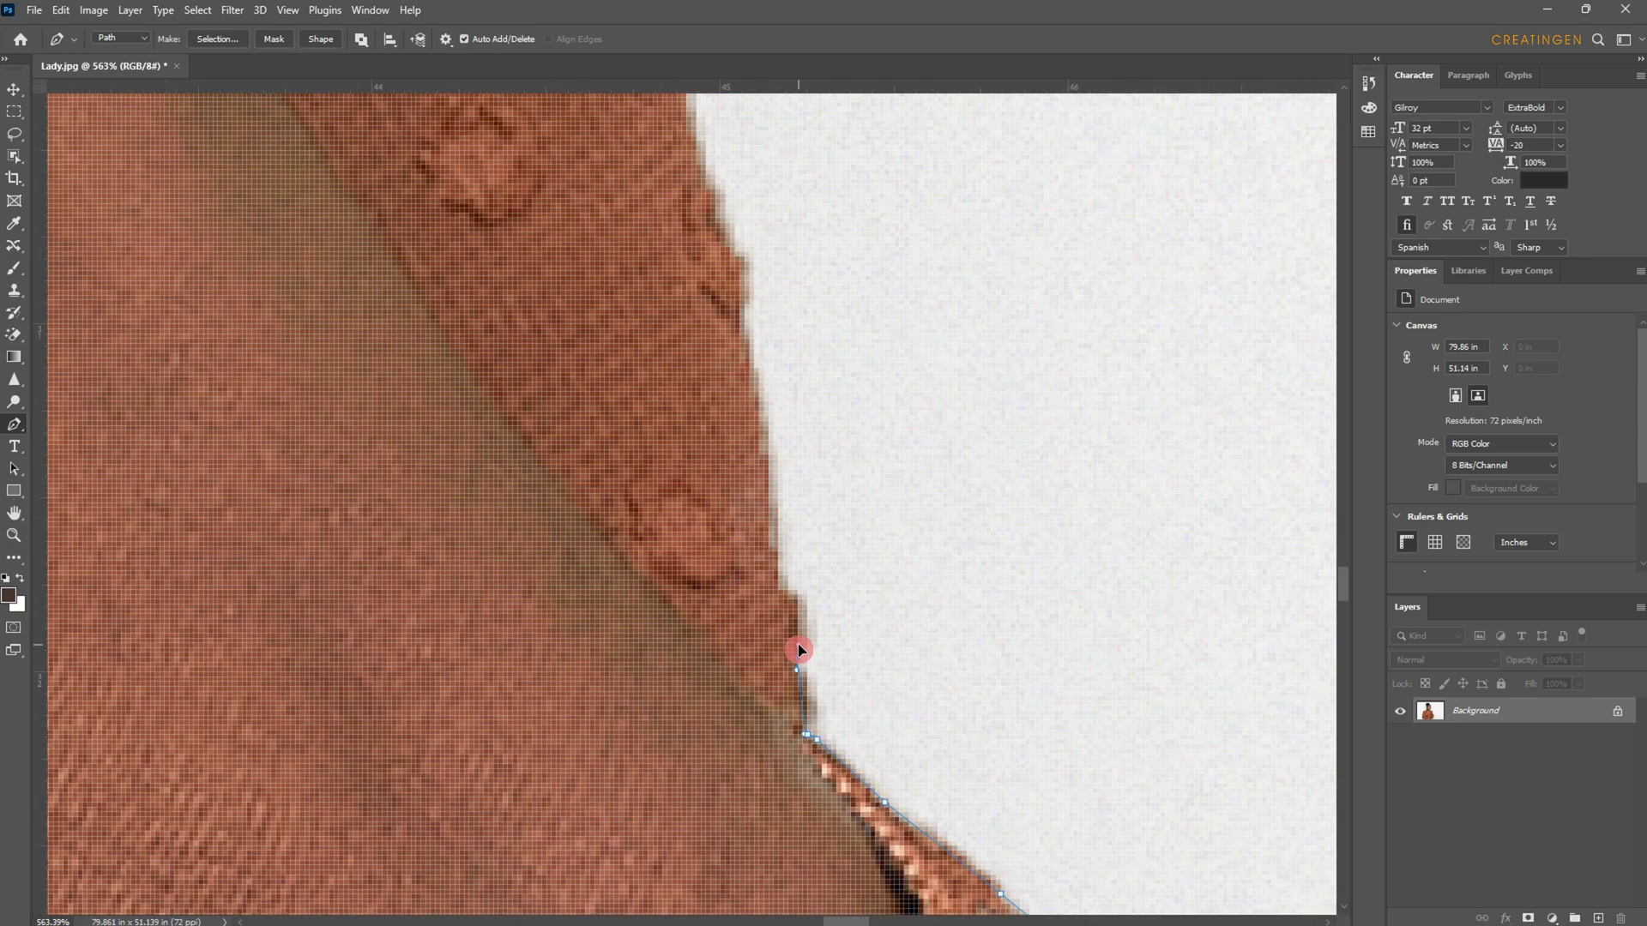
scroll(799, 650, "down", 9)
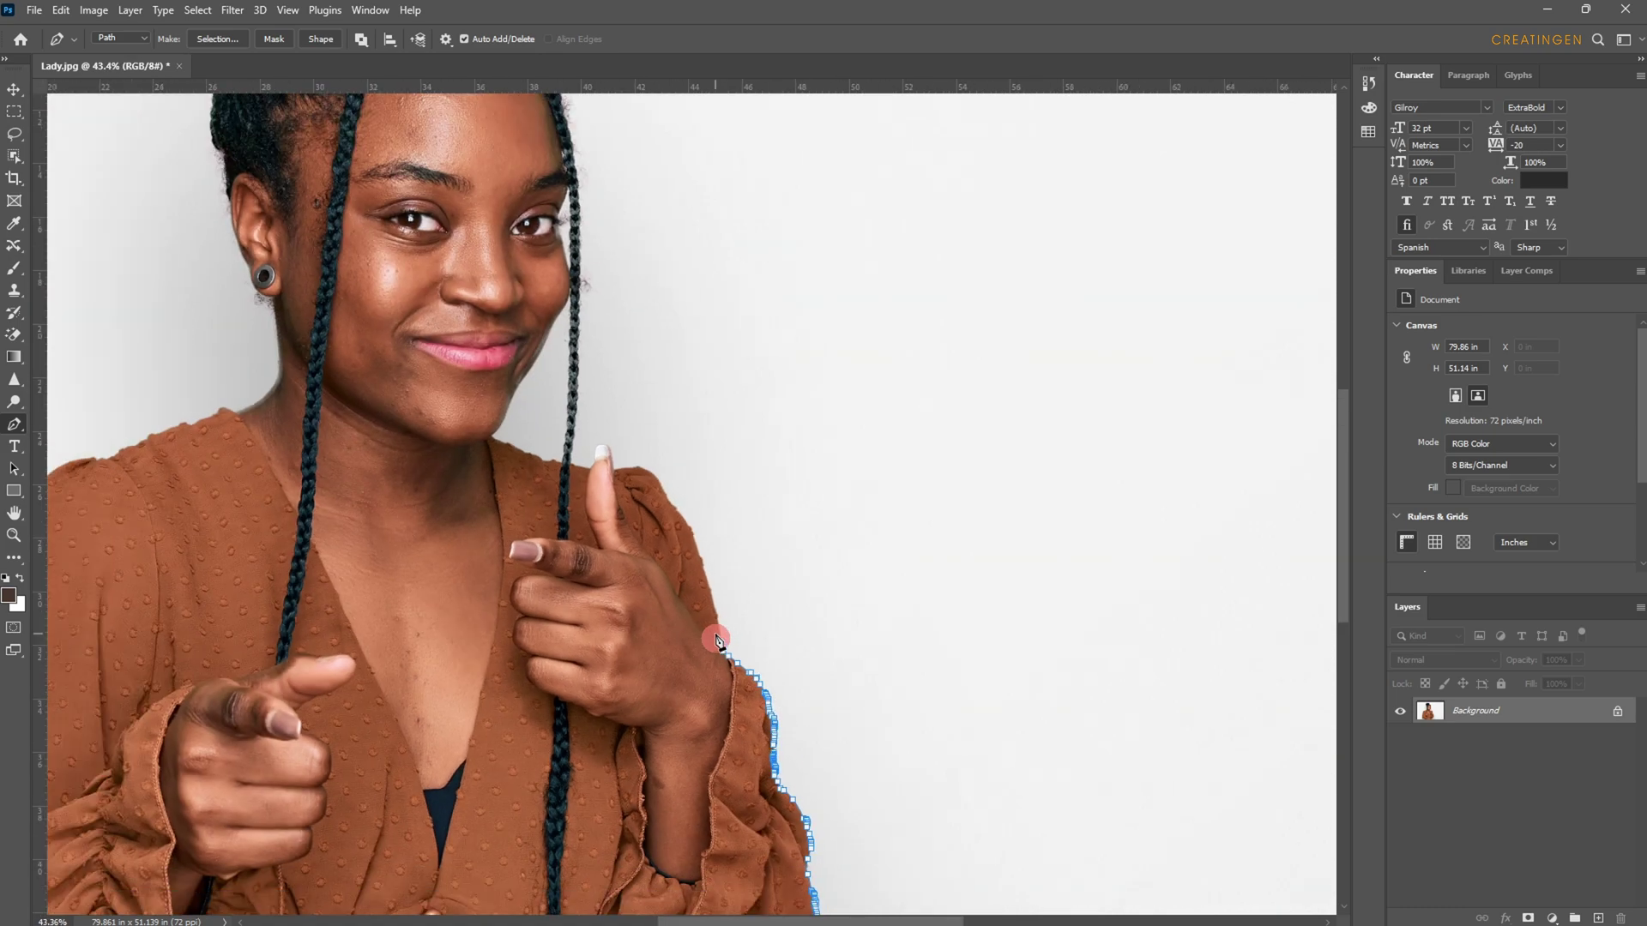
left_click_drag(719, 641, 654, 400)
scroll(654, 399, "down", 1)
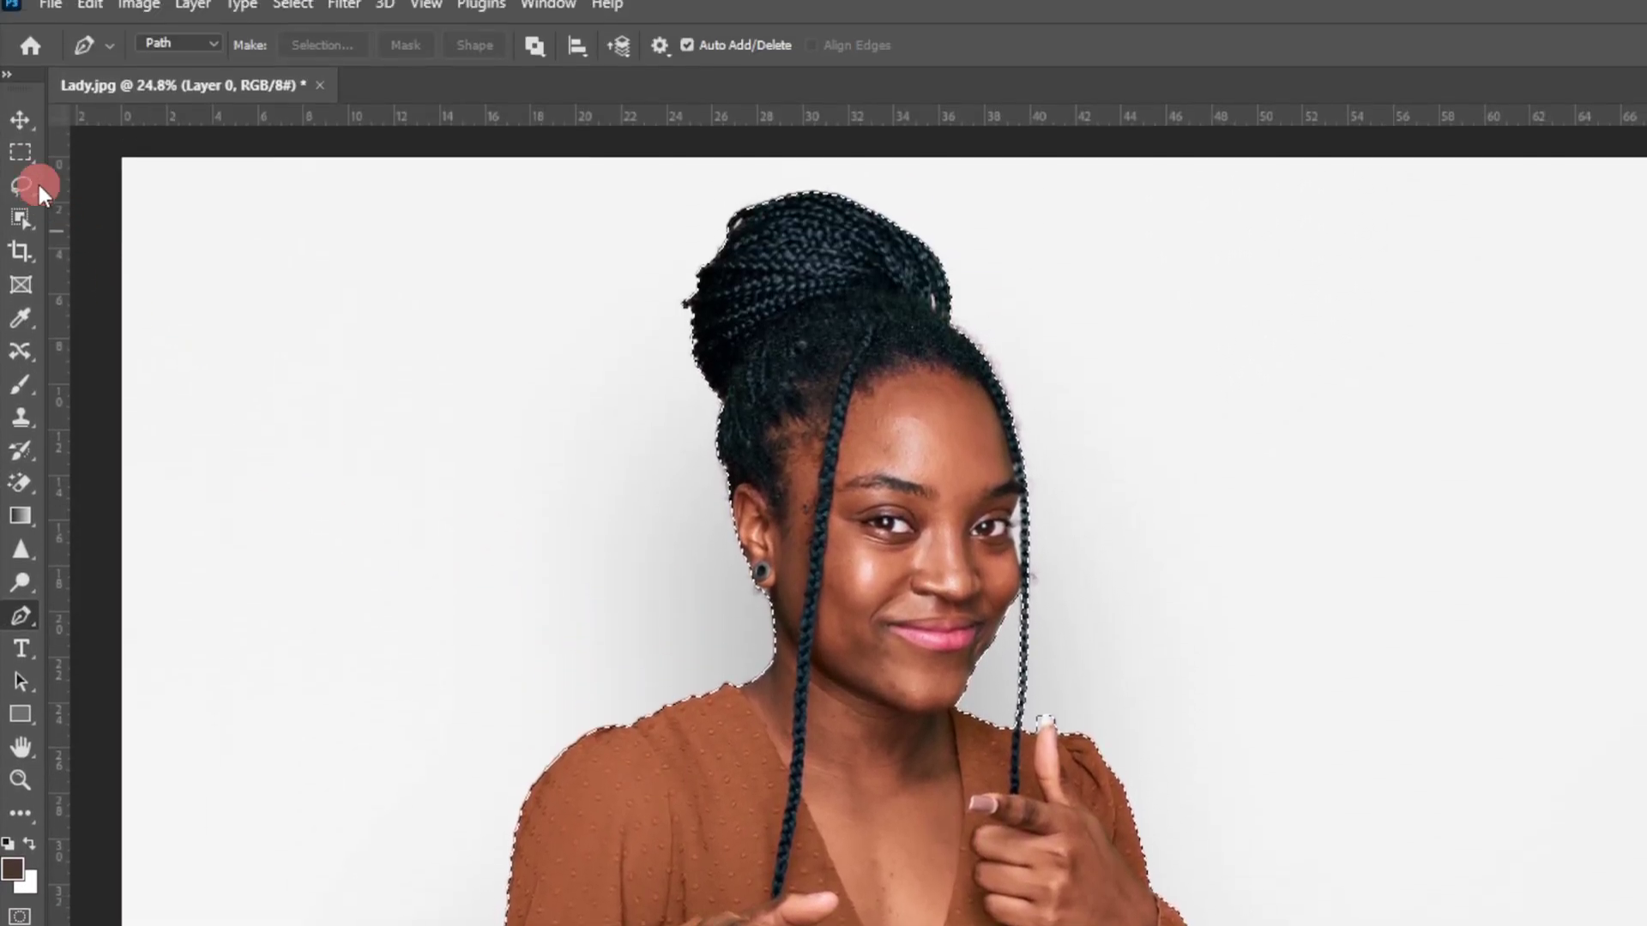
- With the Rectangular Marquee tool active, invert the selection of the woman so that the background is selected
left_click(21, 168)
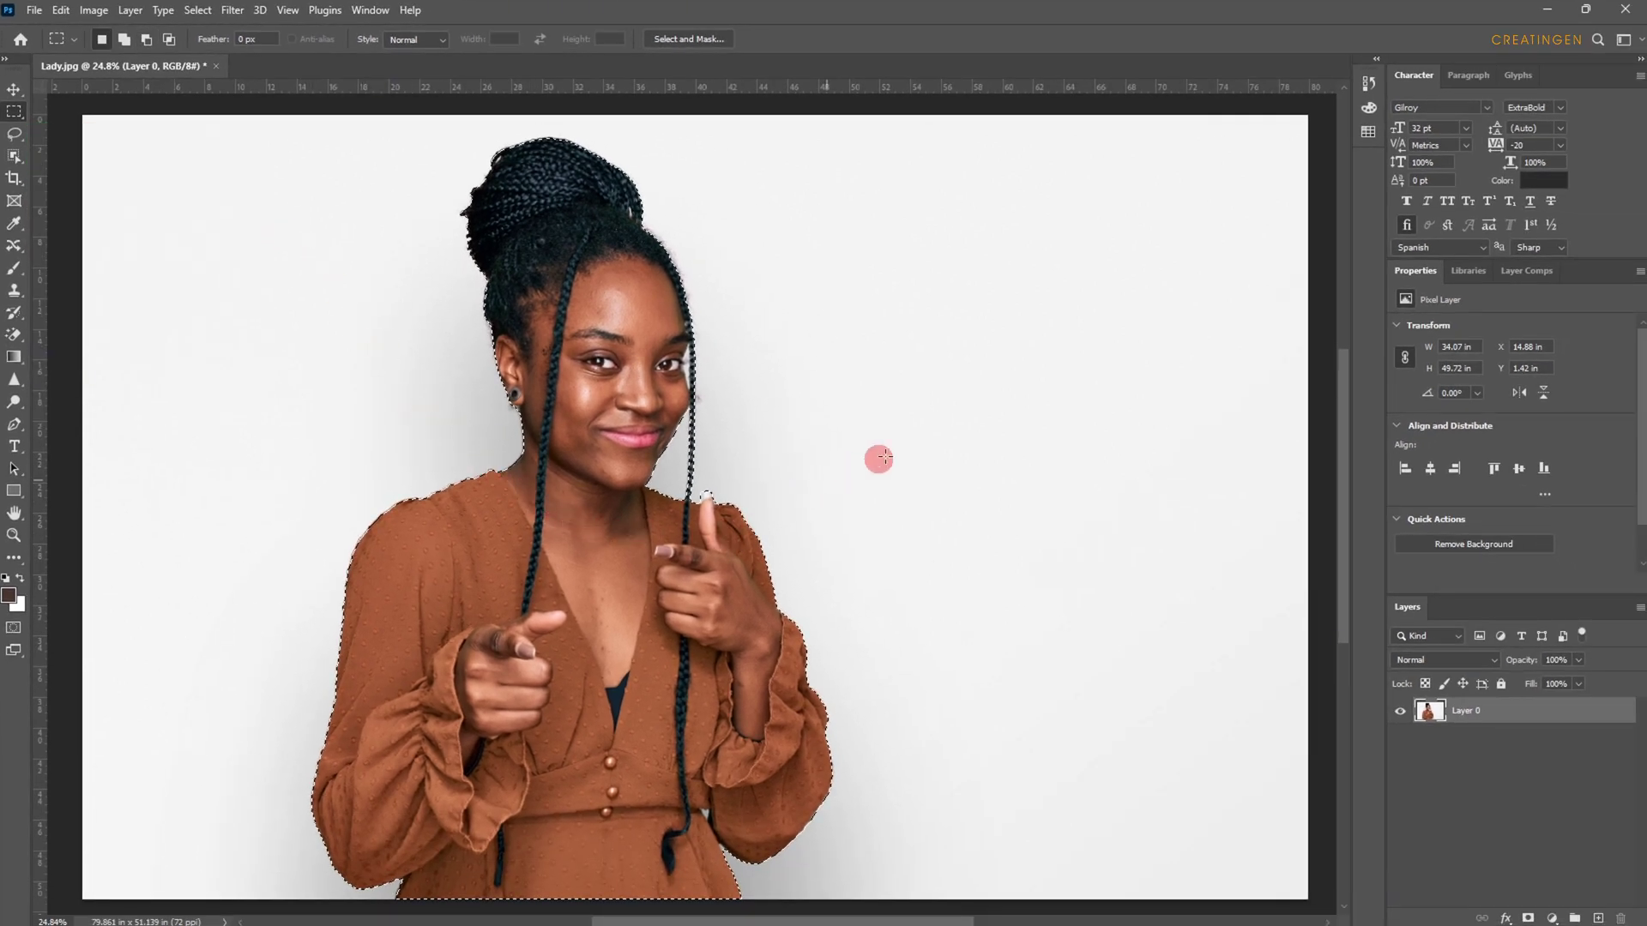
right_click(1057, 369)
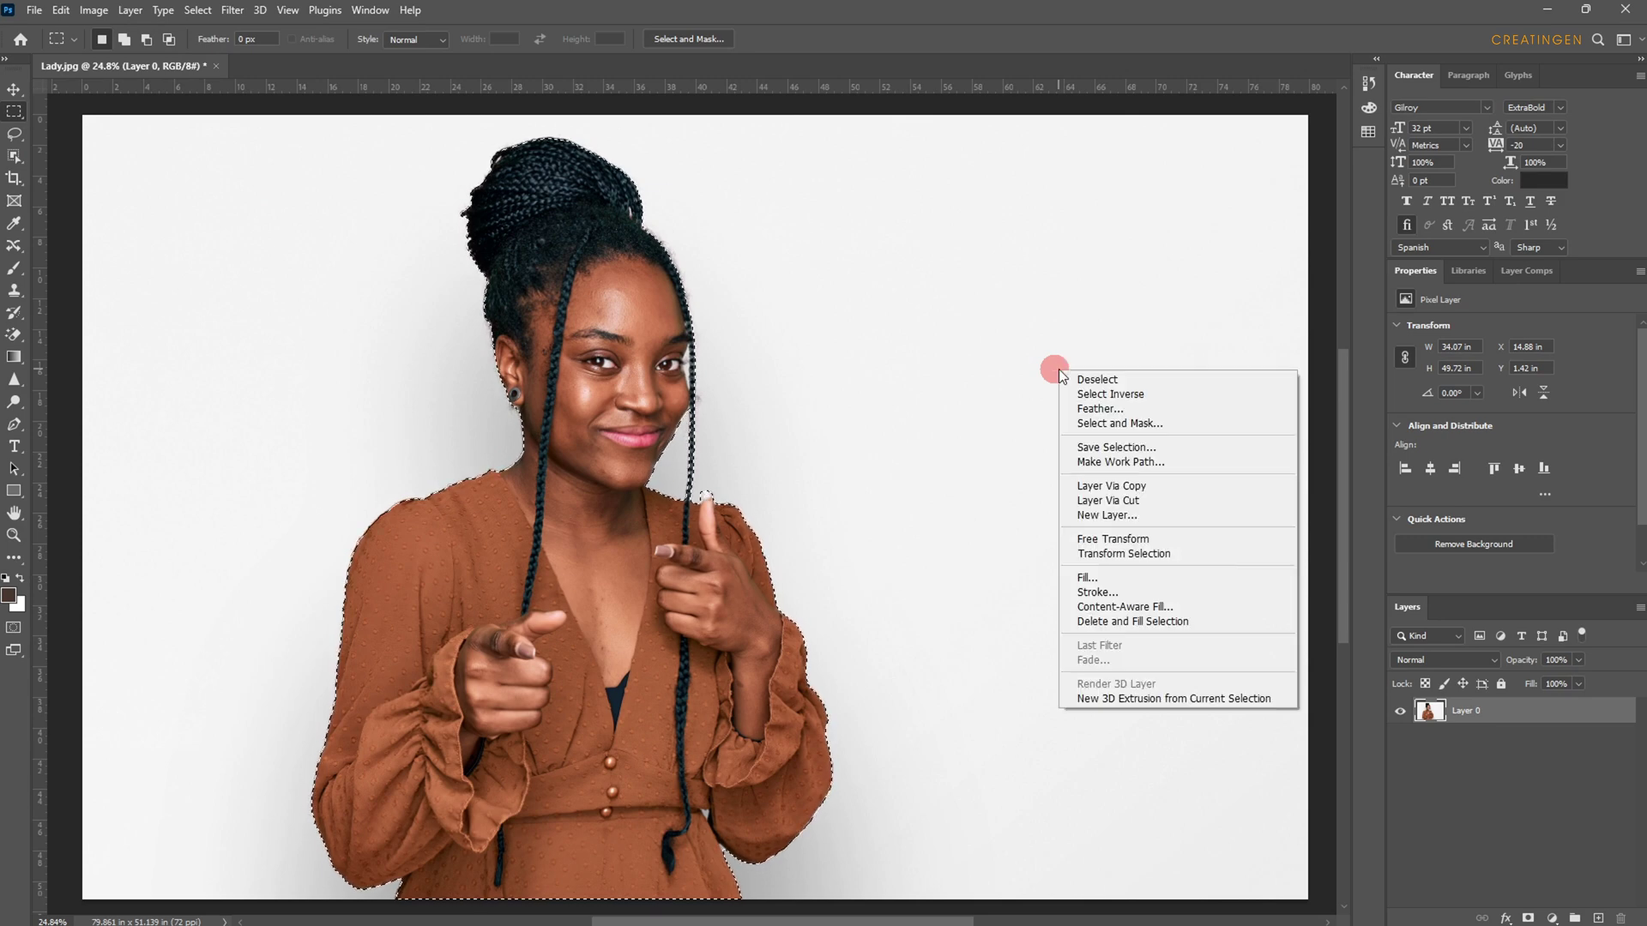
left_click(1109, 395)
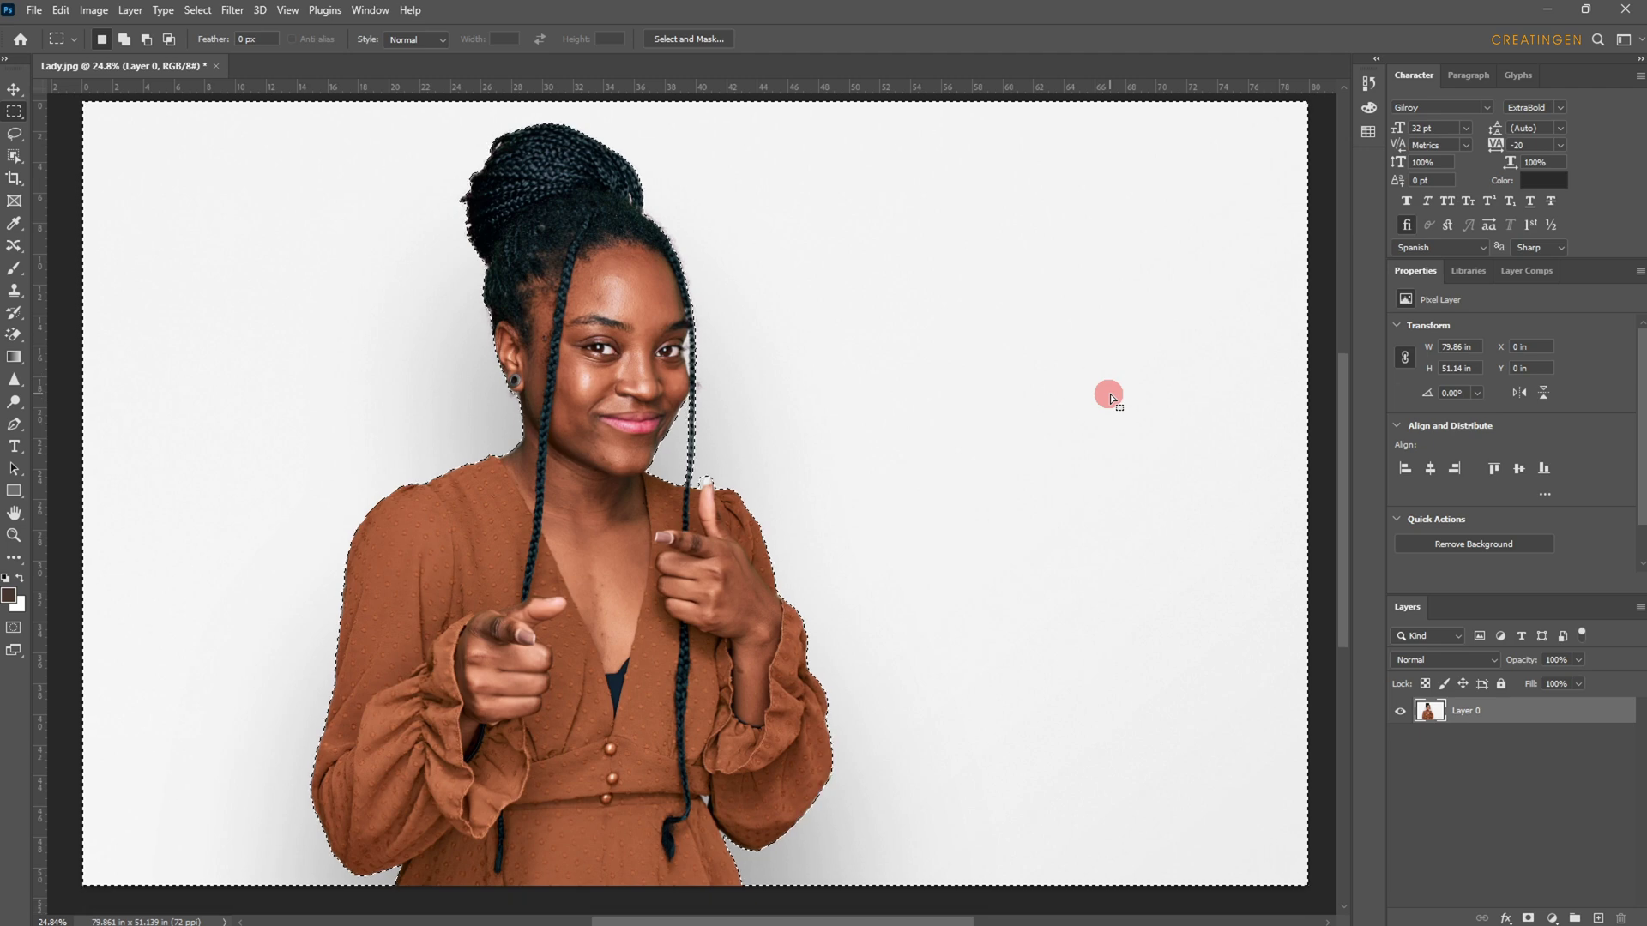
- Delete the selected background around the woman, deselect, and switch to the Move tool
scroll(1110, 394, "down", 1)
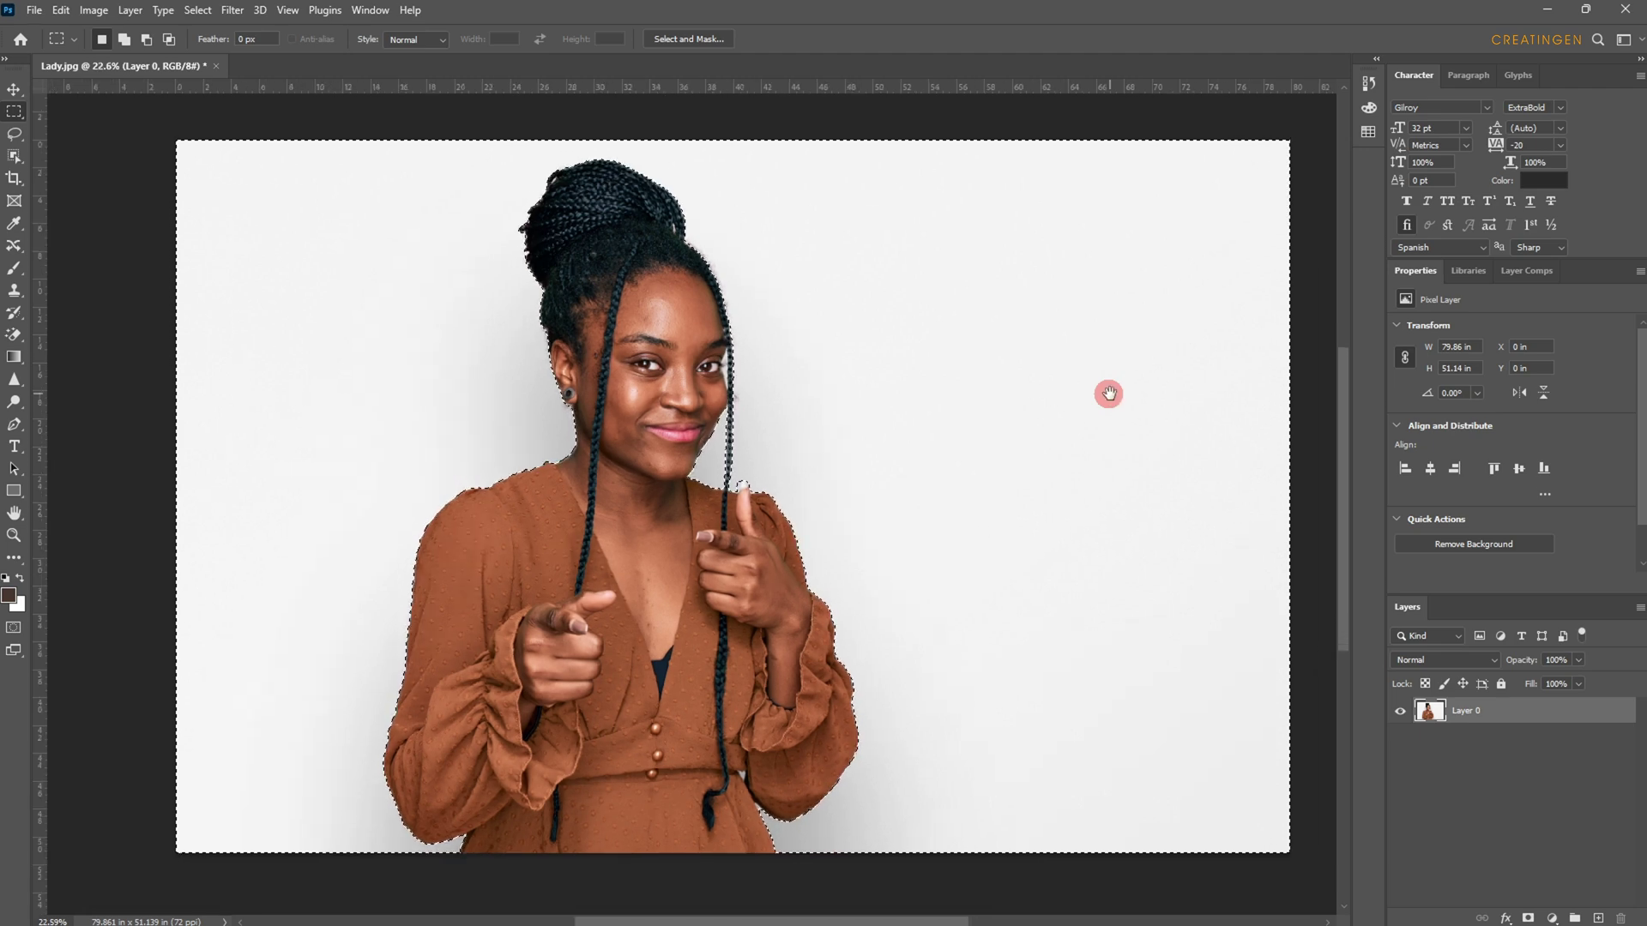
left_click_drag(1110, 394, 1061, 395)
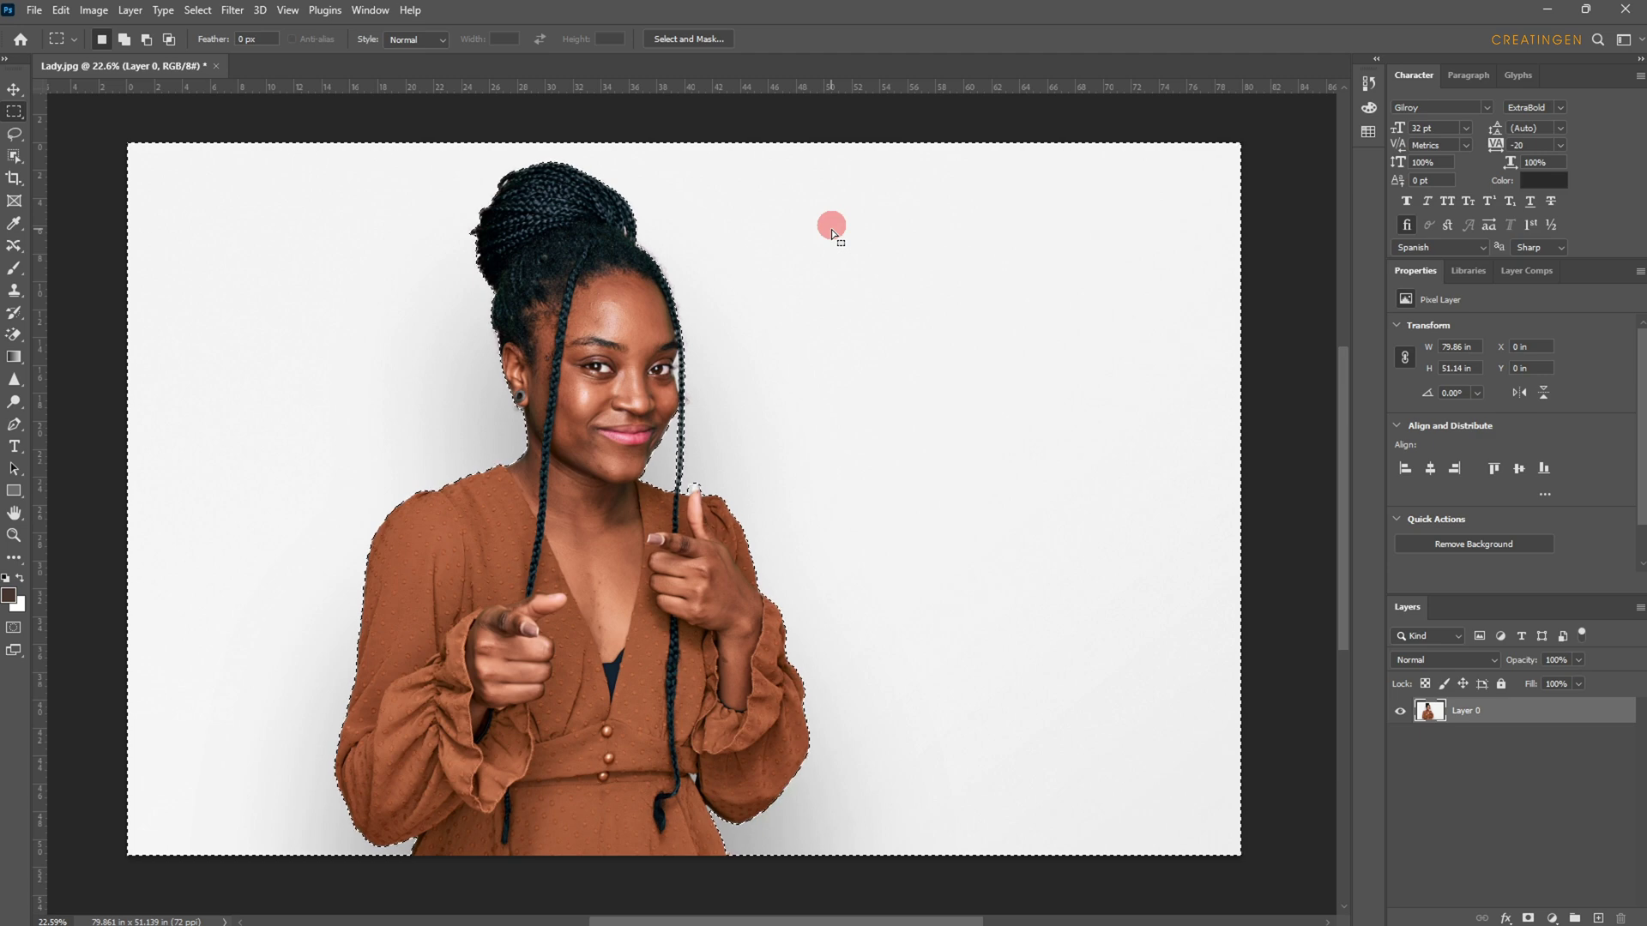
left_click_drag(832, 229, 858, 237)
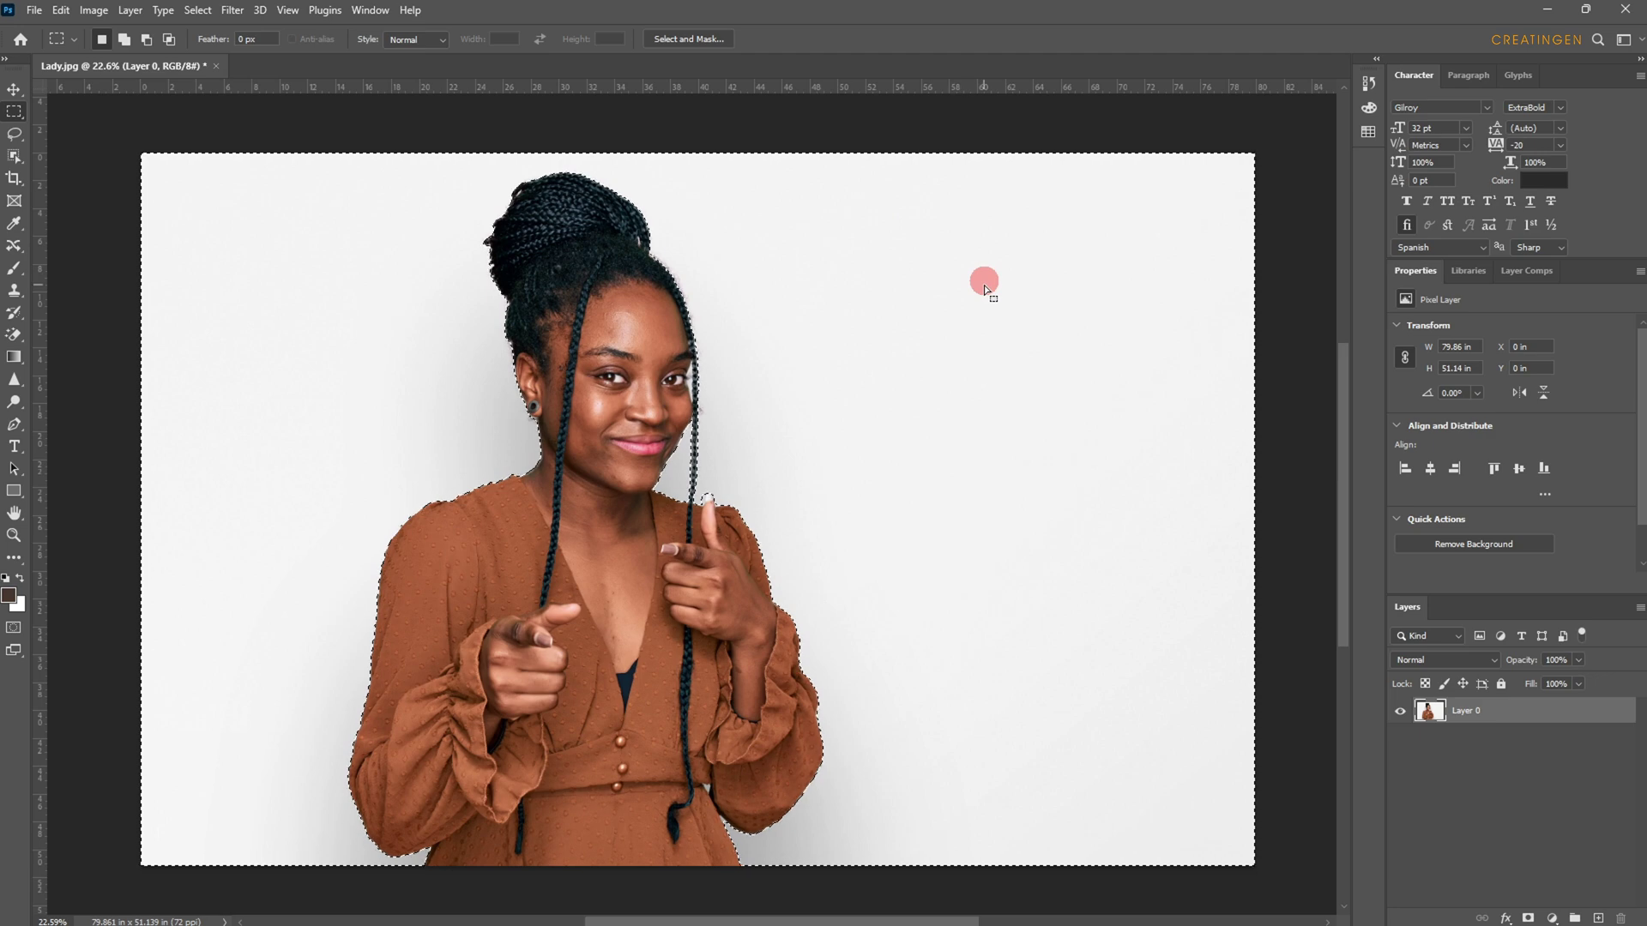
key("Delete")
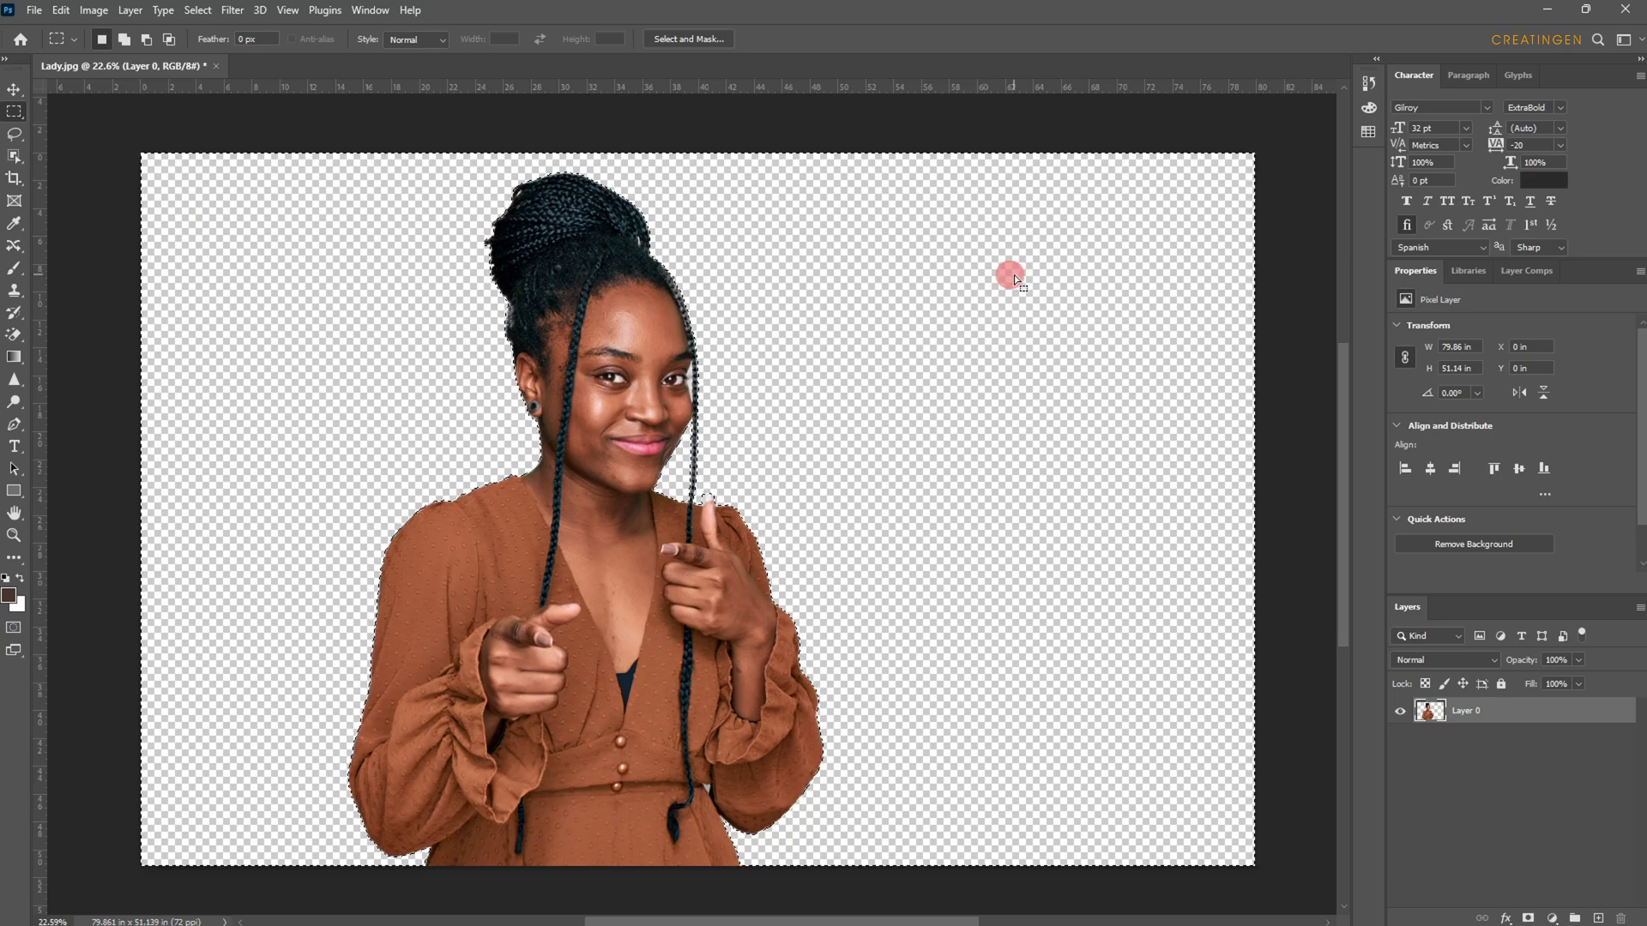
key("ctrl+d")
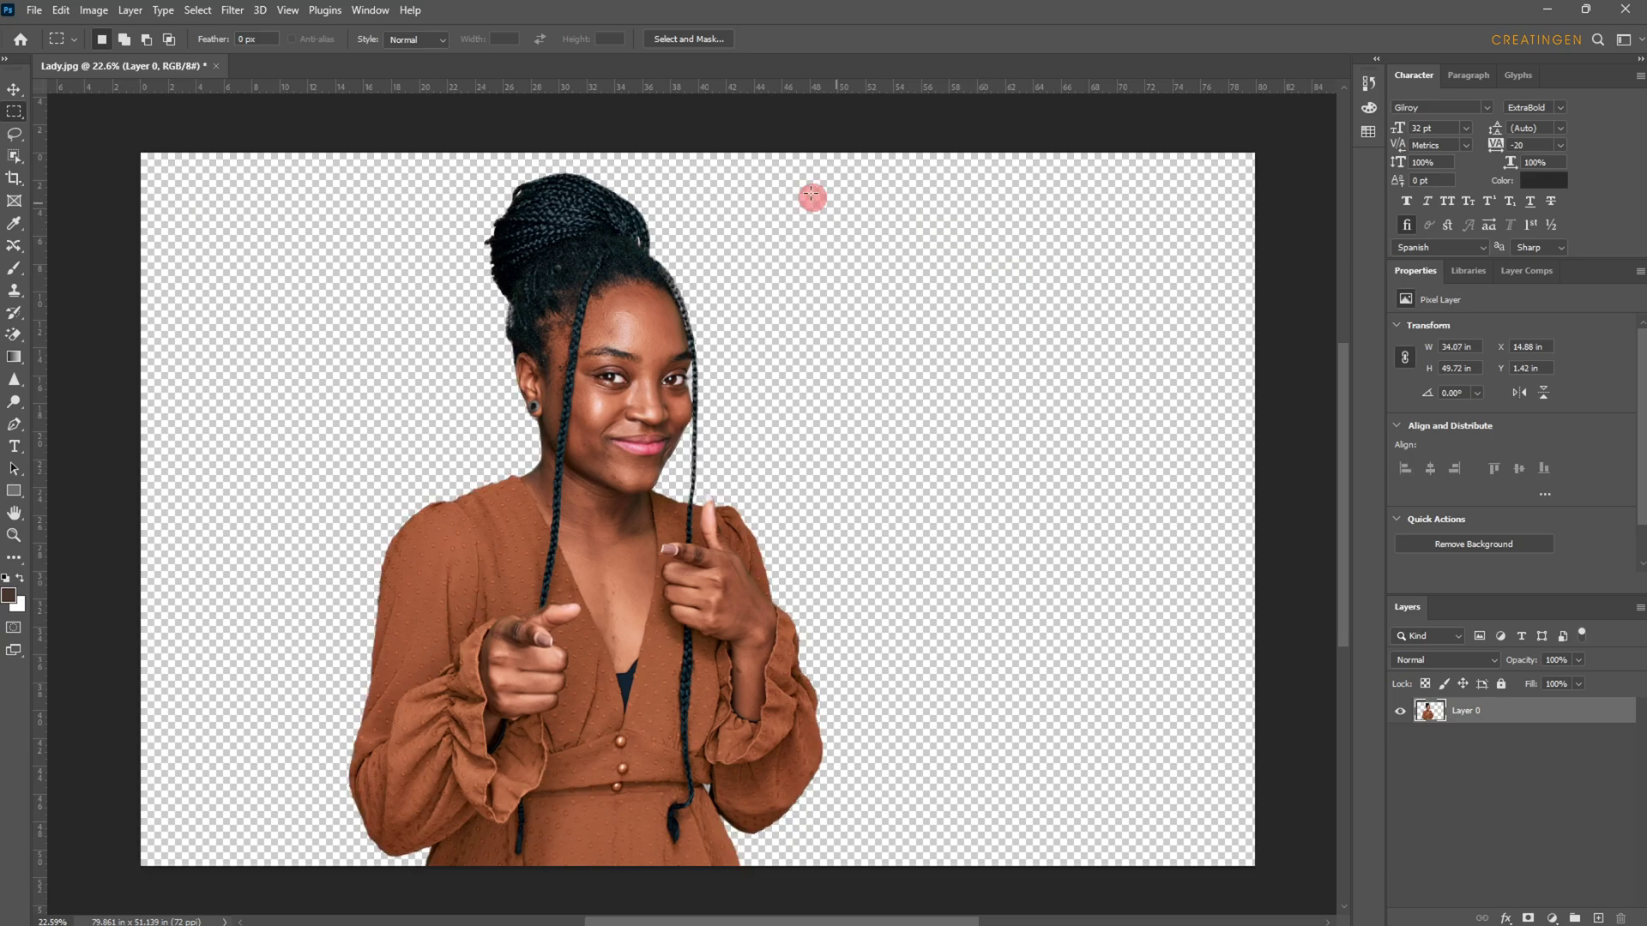
left_click(13, 91)
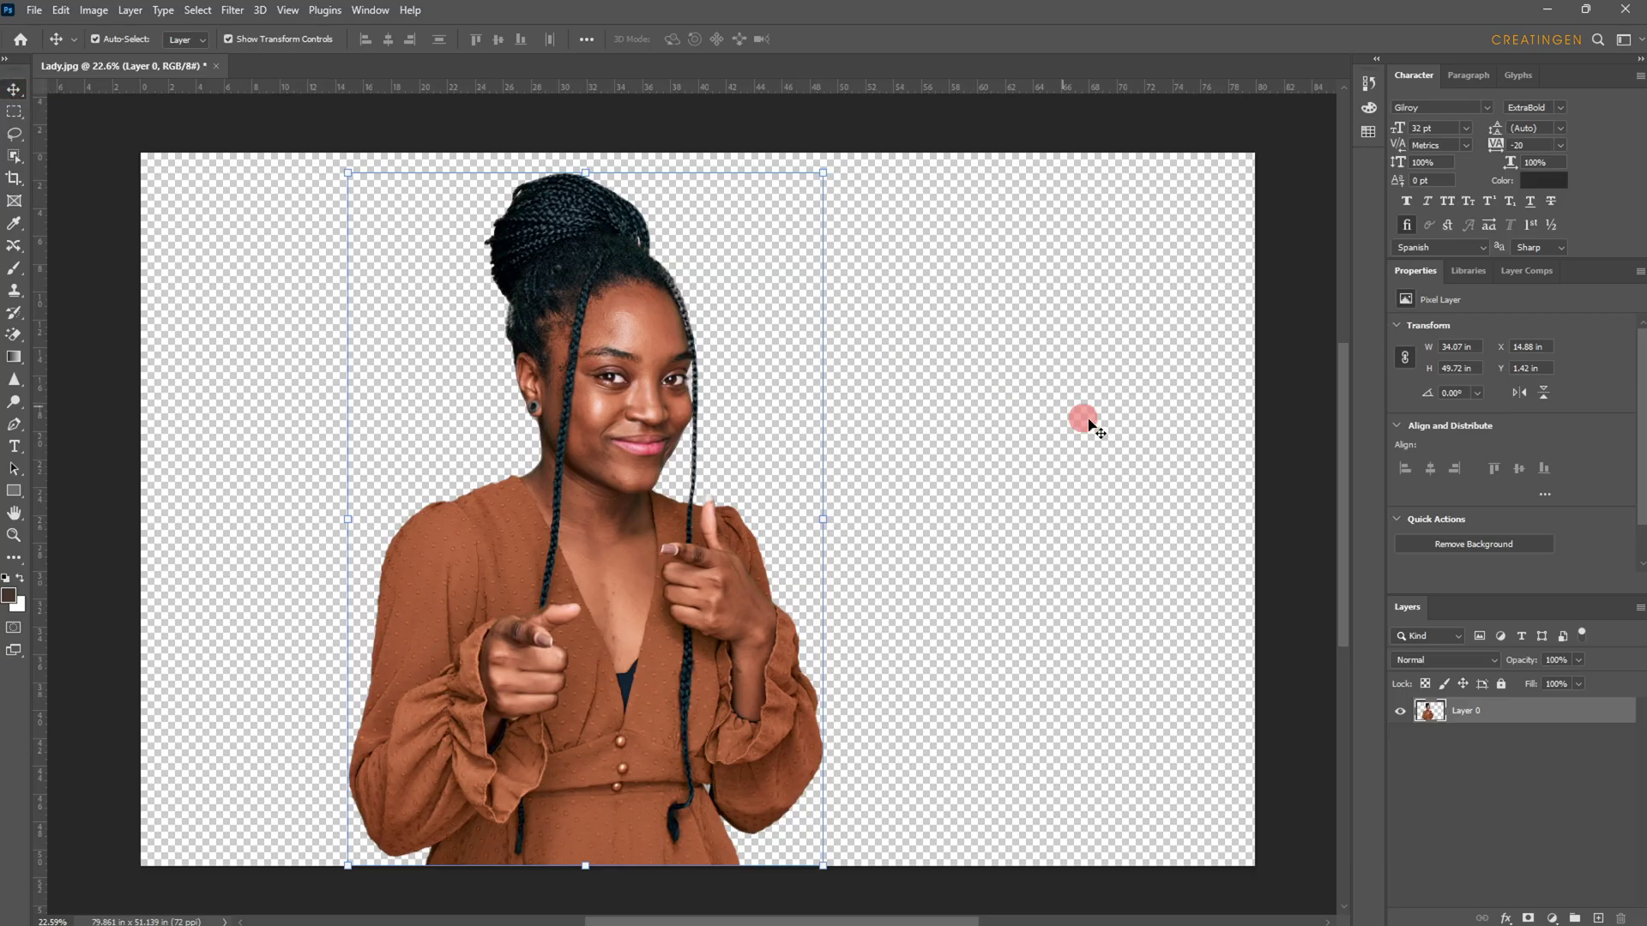